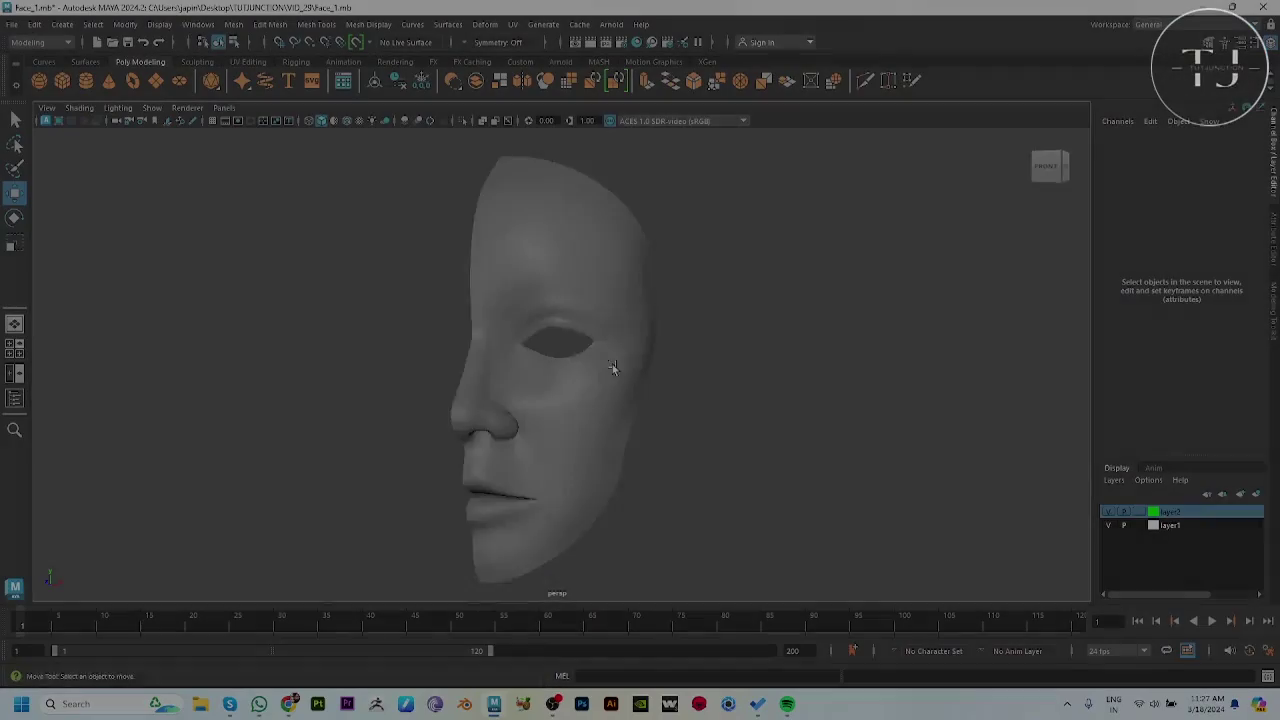
# Create a polygon sphere of radius 0.651 over the eye in the front view.
pyautogui.scroll(3, 470, 300)
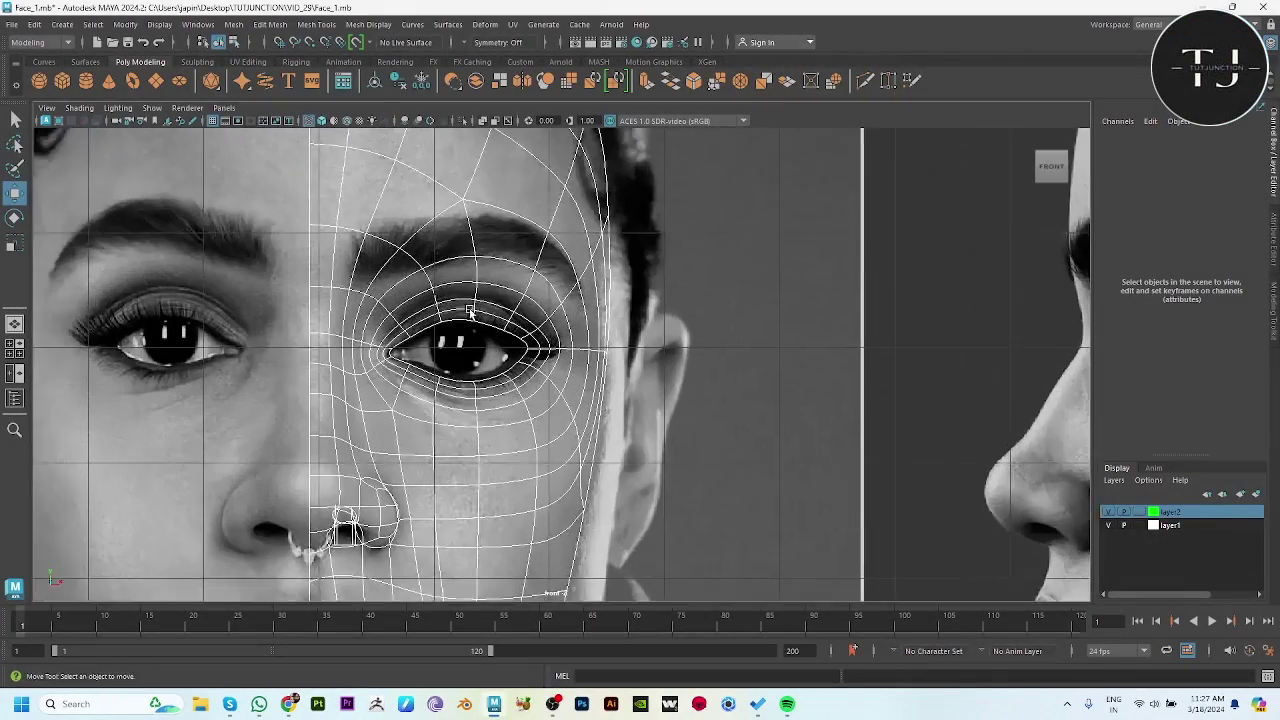
pyautogui.scroll(2, 430, 290)
pyautogui.scroll(1, 400, 280)
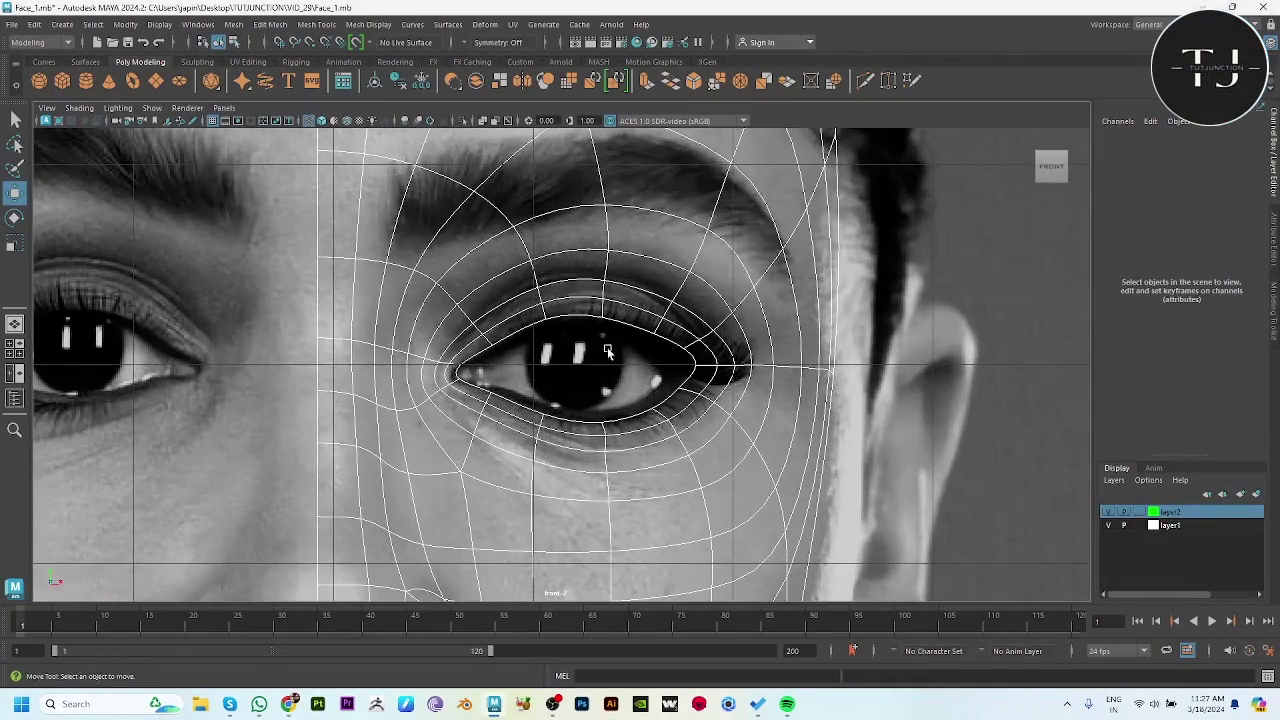
pyautogui.keyDown('shift'); pyautogui.moveTo(607, 352); pyautogui.dragTo(609, 360, button='right'); pyautogui.keyUp('shift')
pyautogui.moveTo(580, 360); pyautogui.dragTo(693, 497)
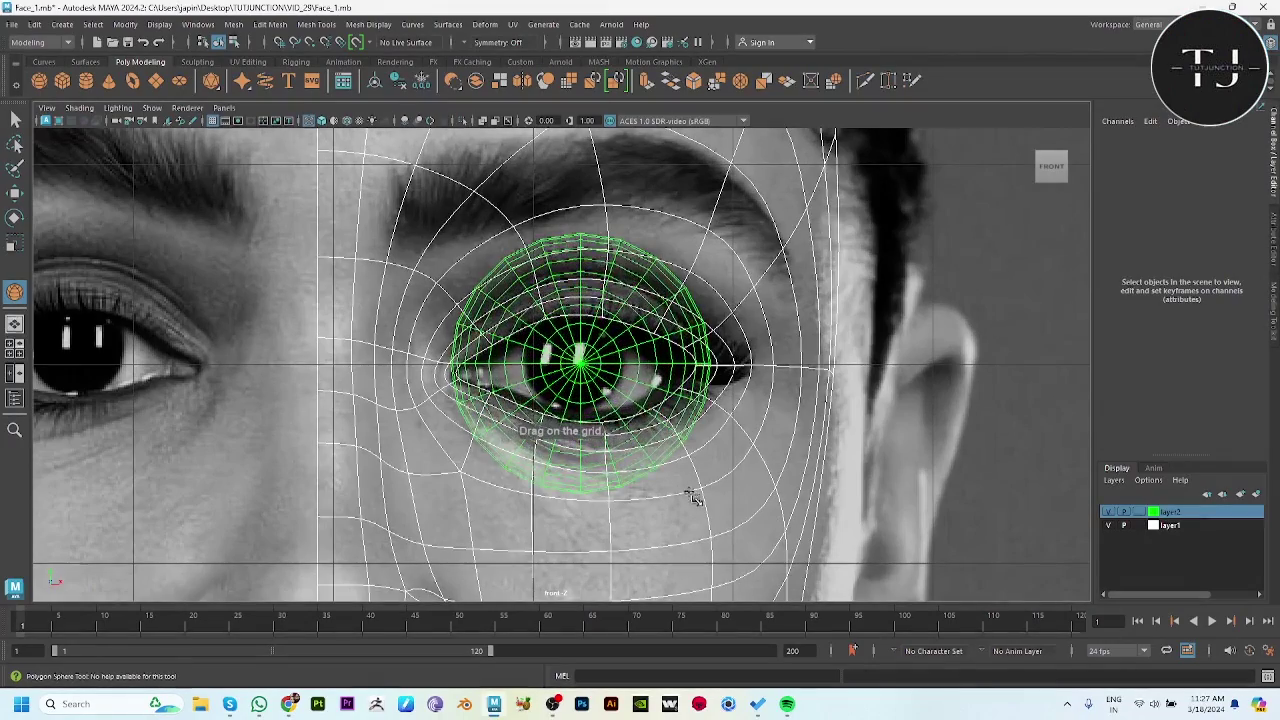
pyautogui.press('w')
# Push the eyeball sphere back into the eye socket and centre it, checking side and perspective views.
pyautogui.press('space')
pyautogui.press('space')
pyautogui.keyDown('alt'); pyautogui.moveTo(834, 277); pyautogui.dragTo(614, 362); pyautogui.keyUp('alt')
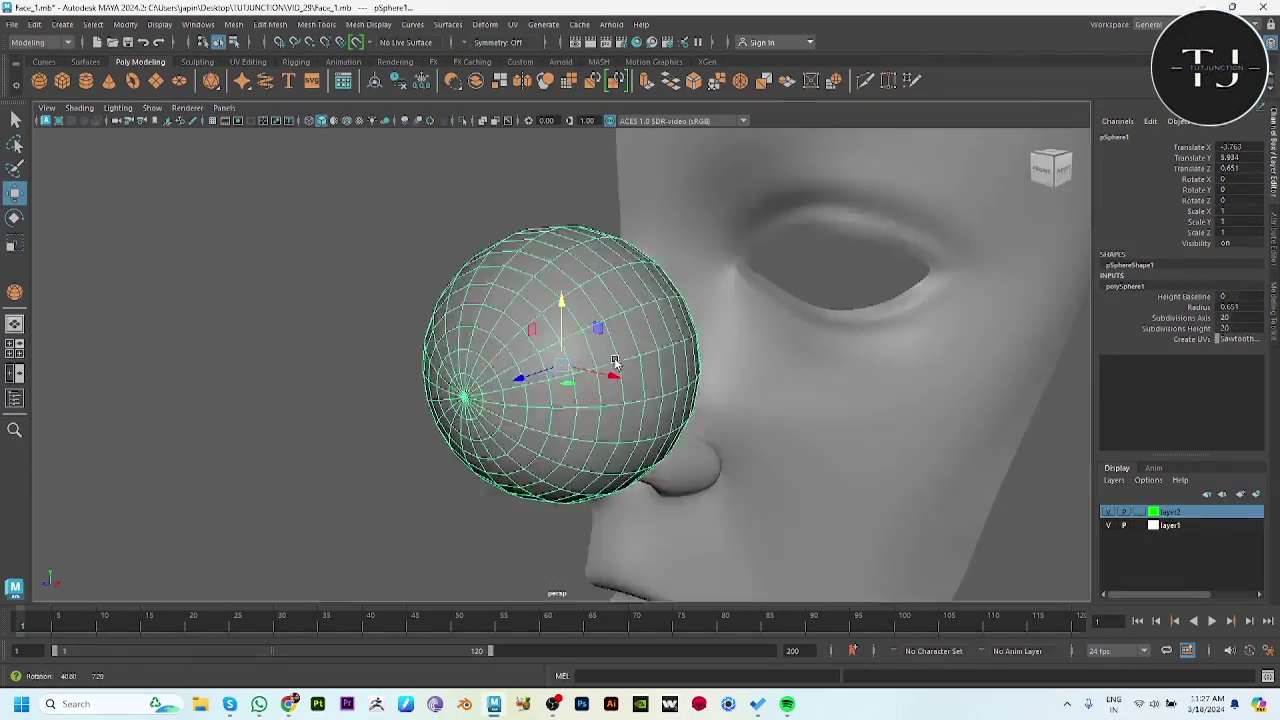
pyautogui.press('space')
pyautogui.press('space')
pyautogui.moveTo(490, 368); pyautogui.dragTo(1130, 378)
pyautogui.press('space')
pyautogui.press('space')
pyautogui.keyDown('alt'); pyautogui.moveTo(866, 386); pyautogui.dragTo(575, 425); pyautogui.keyUp('alt')
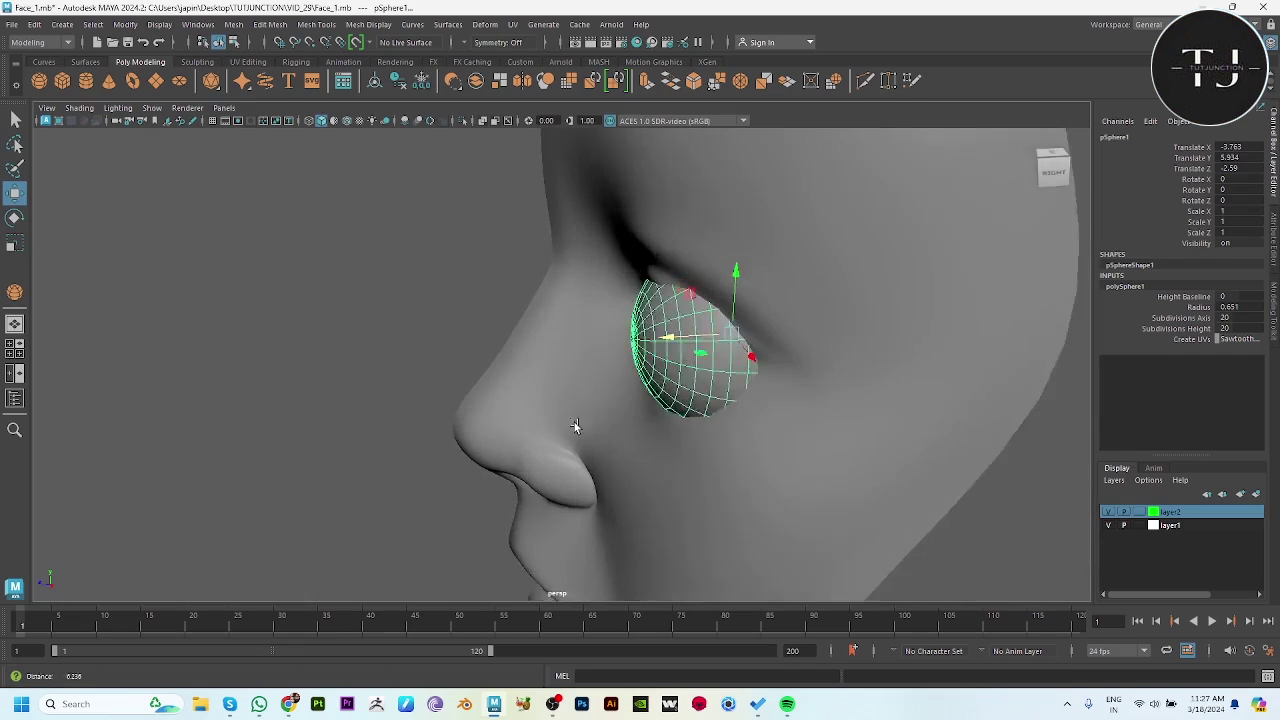
pyautogui.press('space')
pyautogui.press('space')
pyautogui.moveTo(745, 350)
pyautogui.mouseDown()
pyautogui.moveTo(790, 345)
pyautogui.moveTo(842, 362)
pyautogui.moveTo(896, 348)
pyautogui.mouseUp()
pyautogui.moveTo(522, 343)
pyautogui.mouseDown()
pyautogui.moveTo(508, 343)
pyautogui.moveTo(614, 463)
pyautogui.moveTo(620, 422)
pyautogui.moveTo(571, 429)
pyautogui.moveTo(591, 449)
pyautogui.moveTo(591, 477)
pyautogui.moveTo(707, 418)
pyautogui.mouseUp()
# Turn off smooth preview on the face and select the eyelid rim edges.
pyautogui.moveTo(623, 443); pyautogui.dragTo(551, 451, button='right')
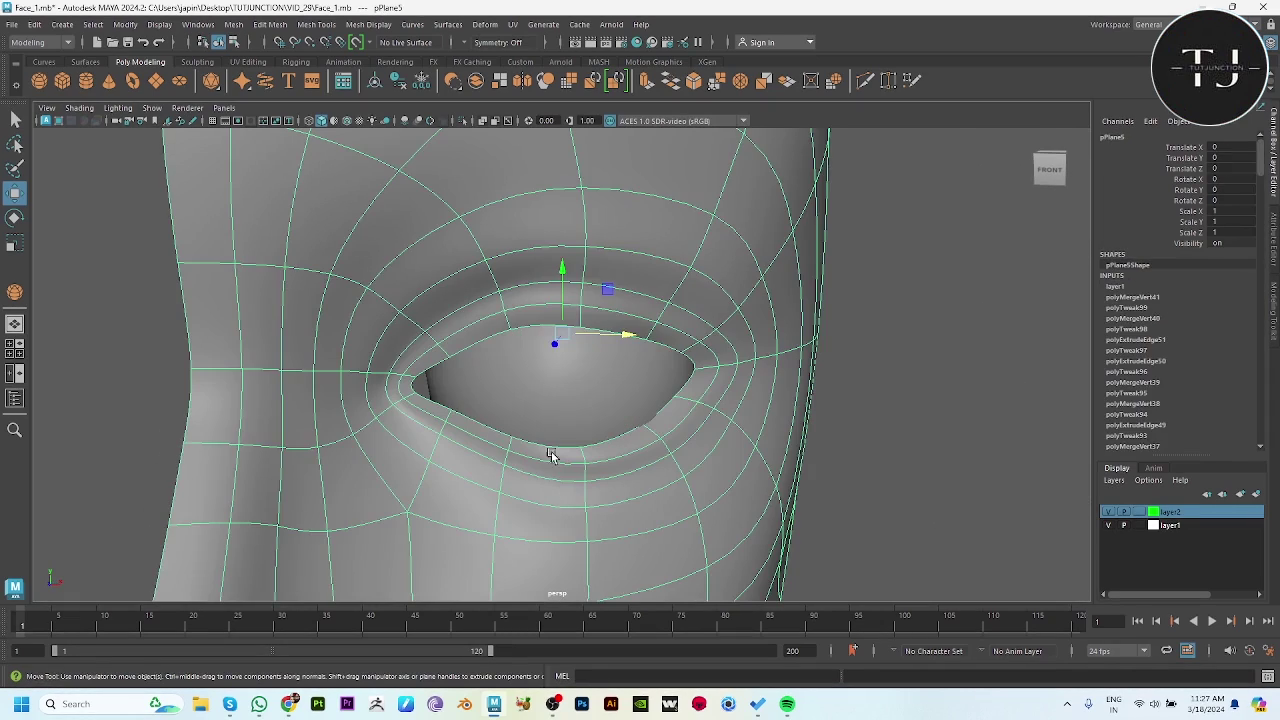
pyautogui.click(480, 425)
pyautogui.press('1')
pyautogui.click(526, 429)
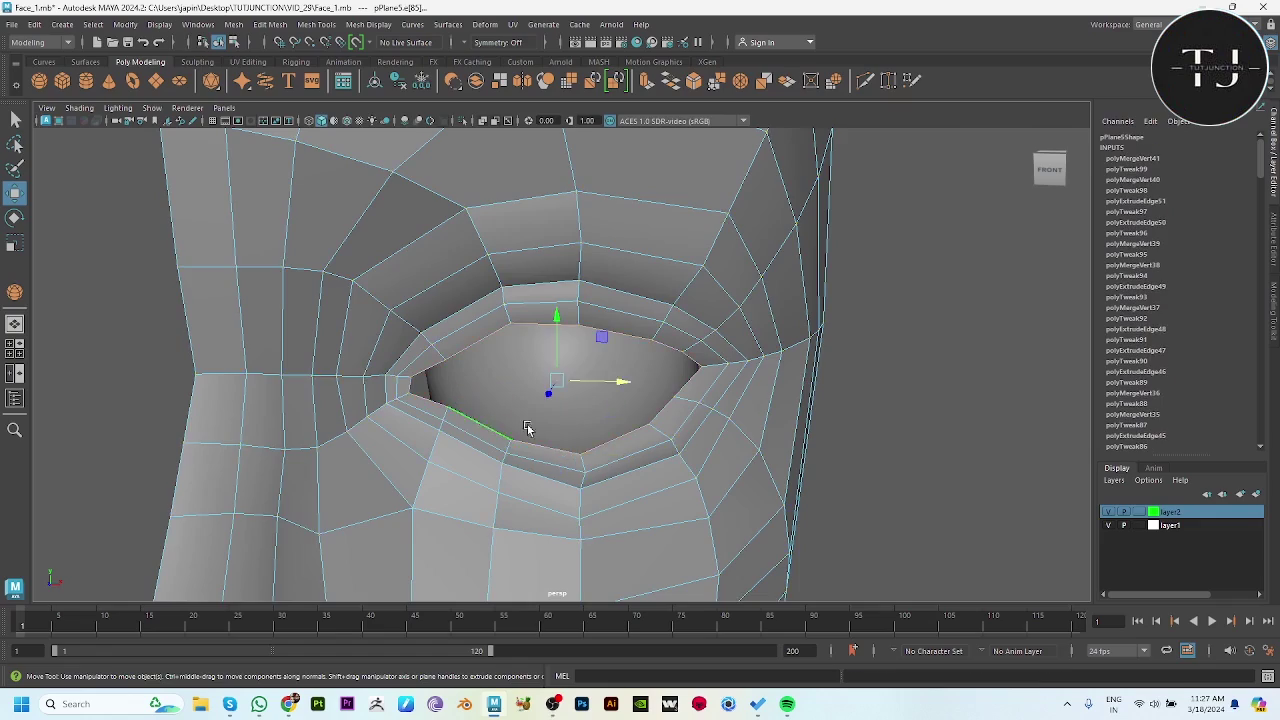
pyautogui.moveTo(526, 429)
pyautogui.keyDown('alt'); pyautogui.mouseDown()
pyautogui.moveTo(457, 371)
pyautogui.moveTo(531, 366)
pyautogui.moveTo(471, 409)
pyautogui.moveTo(541, 360)
pyautogui.moveTo(480, 380)
pyautogui.moveTo(415, 370)
pyautogui.moveTo(420, 392)
pyautogui.mouseUp(); pyautogui.keyUp('alt')
# Extrude the eyelid rim and tuck the new edges inward around the eyeball.
pyautogui.press('r')
pyautogui.press('w')
pyautogui.hotkey('ctrl', 'z')
pyautogui.hotkey('ctrl', 'z')
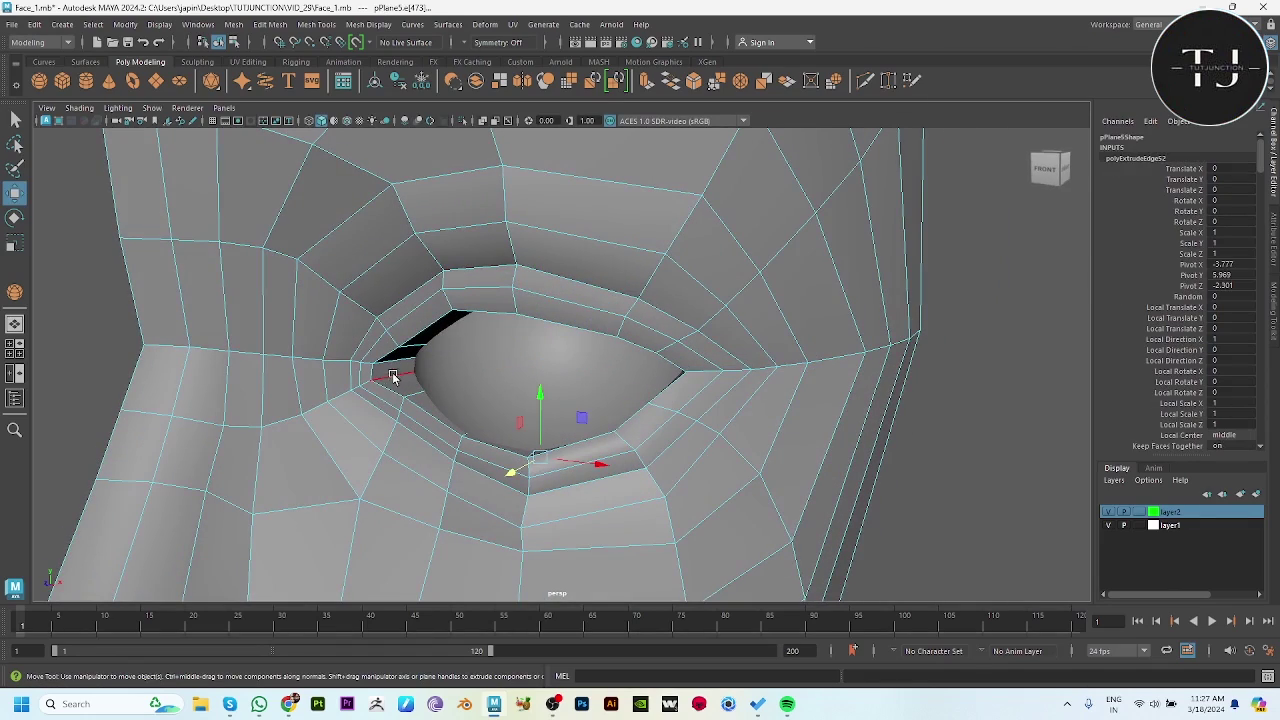
pyautogui.hotkey('ctrl', 'z')
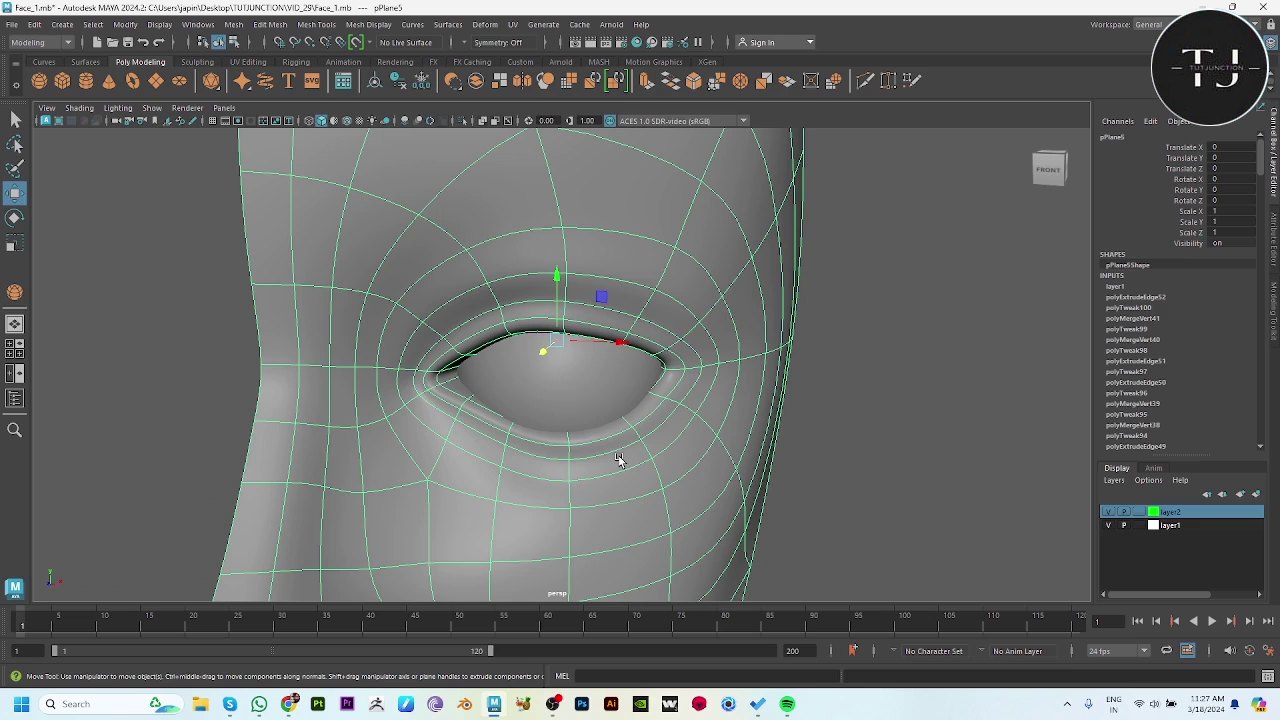
pyautogui.press('XF86AudioRaiseVolume')
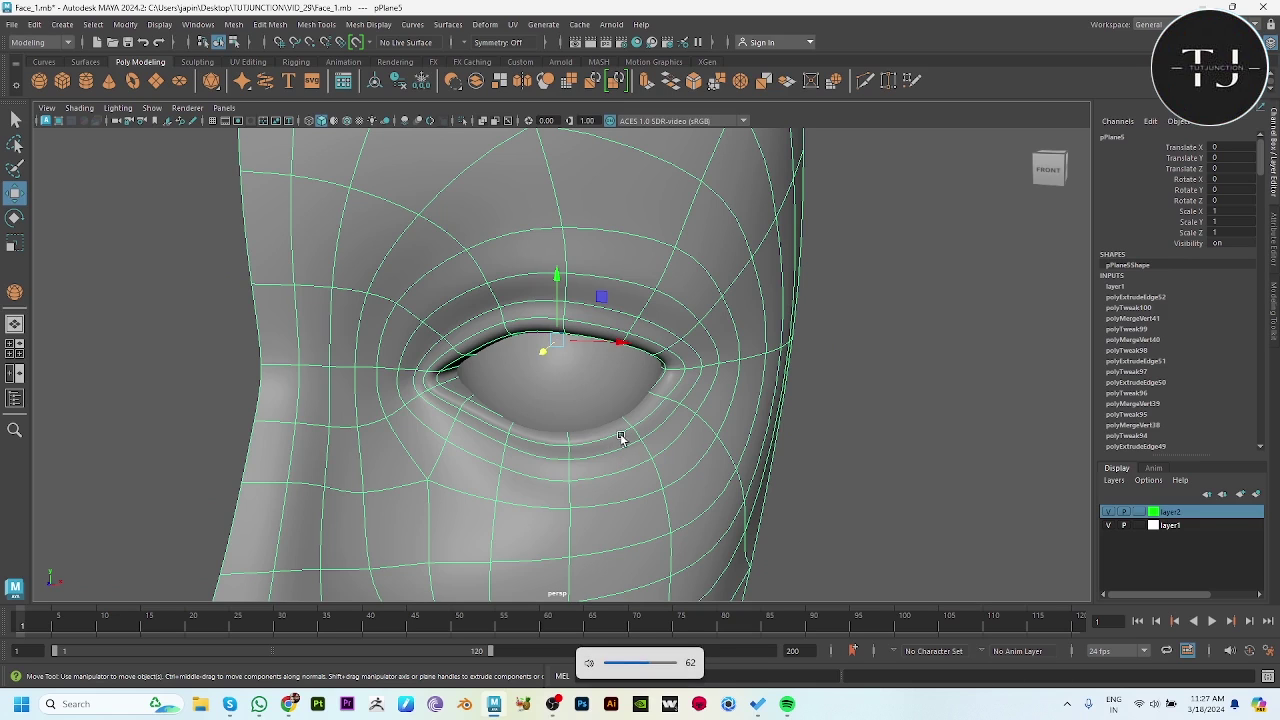
pyautogui.moveTo(624, 440)
pyautogui.keyDown('alt'); pyautogui.mouseDown()
pyautogui.moveTo(674, 440)
pyautogui.moveTo(528, 449)
pyautogui.moveTo(443, 423)
pyautogui.moveTo(396, 388)
pyautogui.mouseUp(); pyautogui.keyUp('alt')
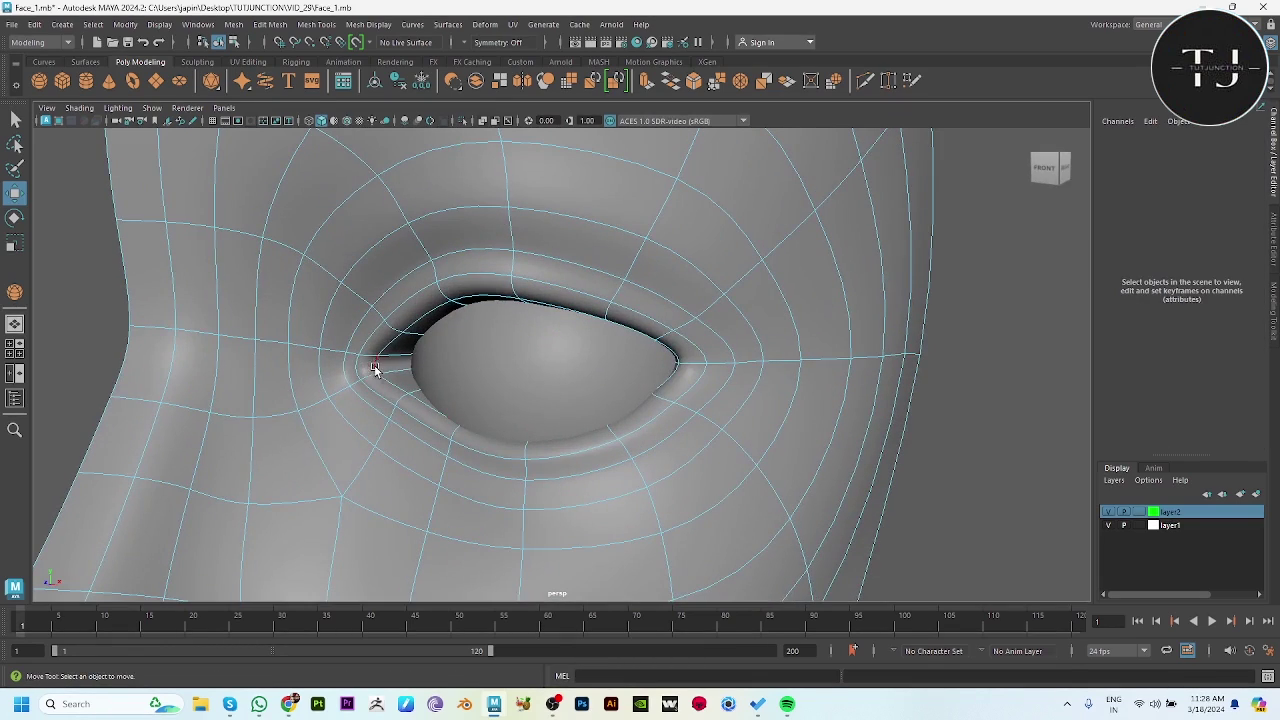
# Select the edge loop around the eye and shift the corner vertices along X.
pyautogui.doubleClick(375, 368)
pyautogui.keyDown('alt'); pyautogui.moveTo(896, 595); pyautogui.dragTo(506, 466); pyautogui.keyUp('alt')
pyautogui.press('XF86AudioRaiseVolume')
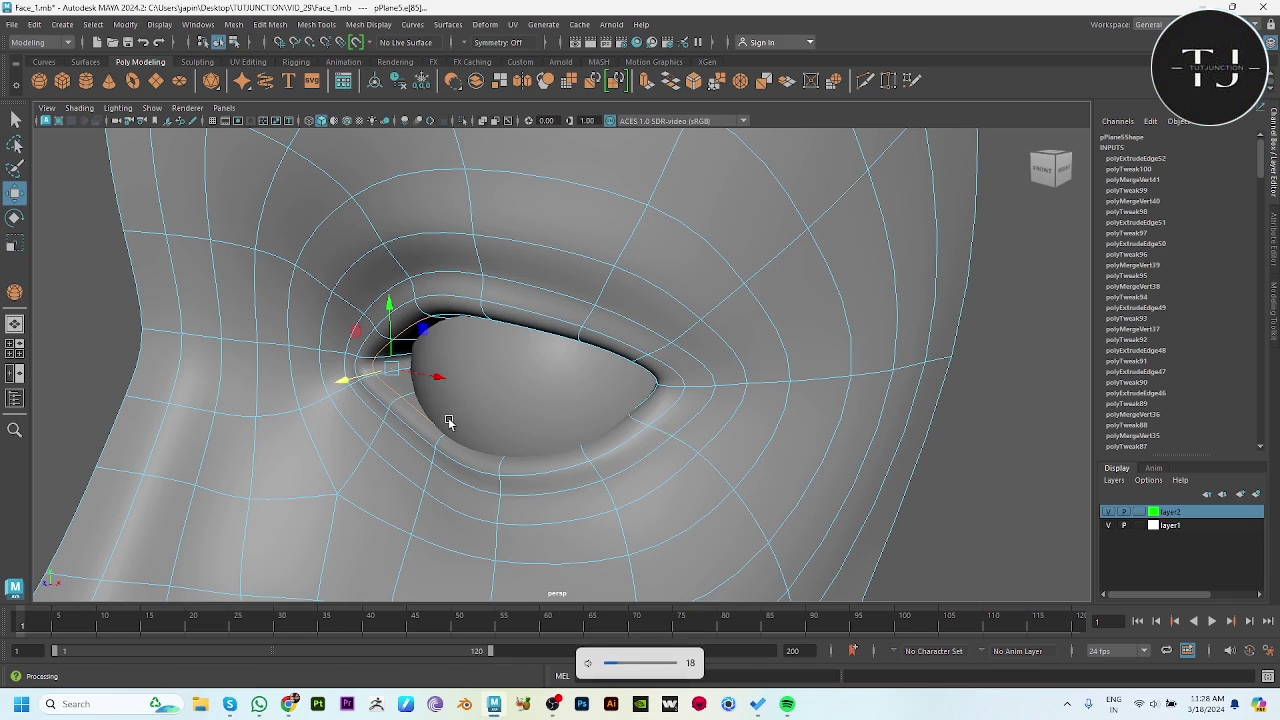
pyautogui.press('XF86AudioRaiseVolume')
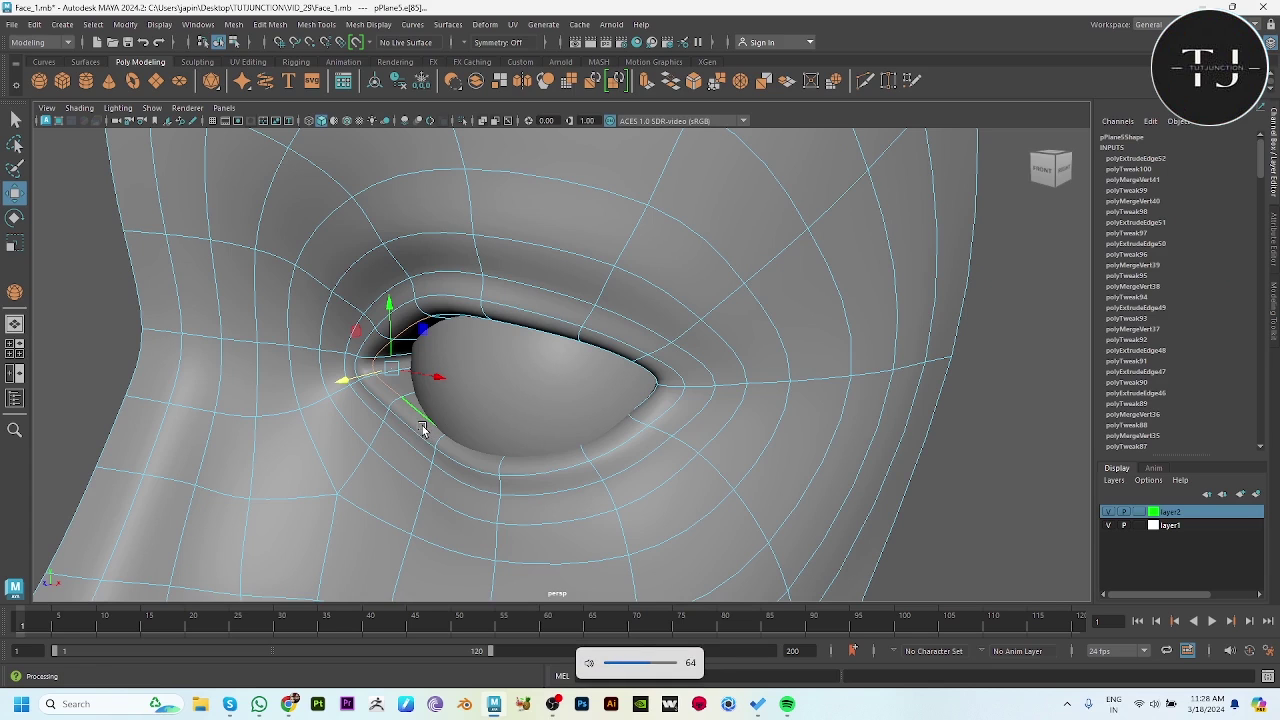
pyautogui.keyDown('alt'); pyautogui.moveTo(397, 387); pyautogui.dragTo(439, 430); pyautogui.keyUp('alt')
pyautogui.scroll(2, 439, 430)
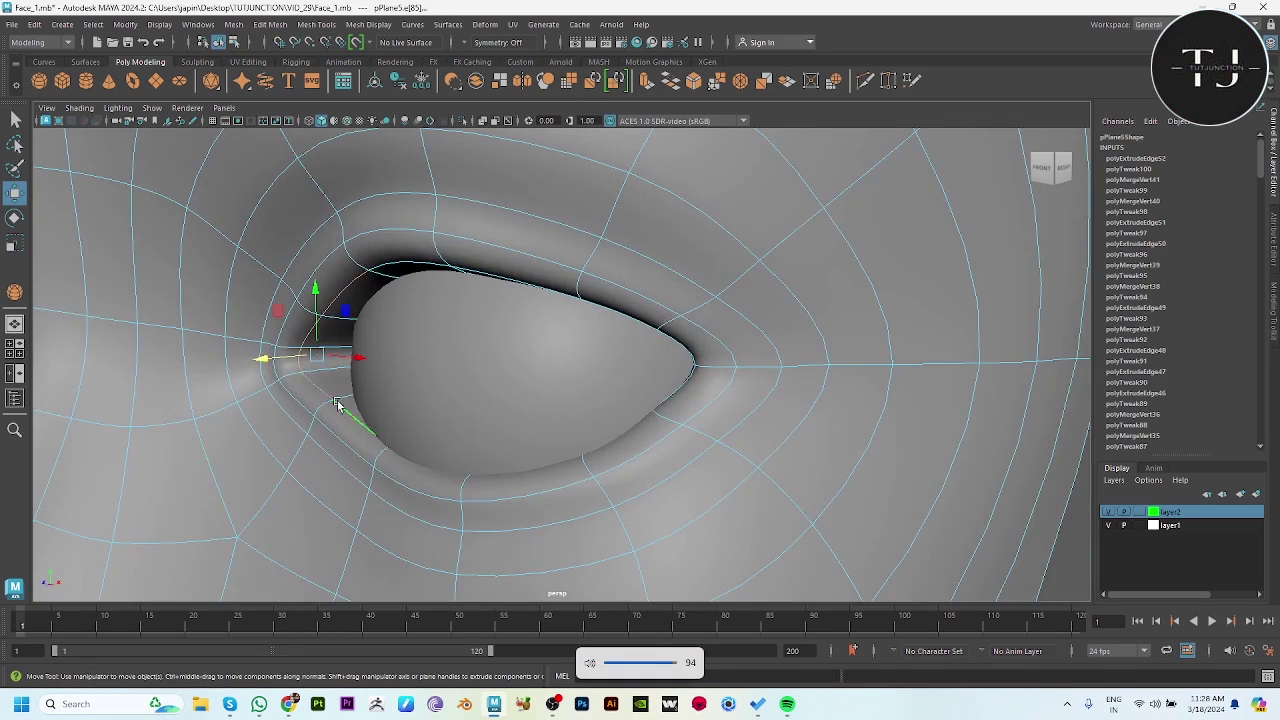
pyautogui.moveTo(320, 362); pyautogui.dragTo(290, 360)
pyautogui.keyDown('alt'); pyautogui.moveTo(596, 426); pyautogui.dragTo(478, 428); pyautogui.keyUp('alt')
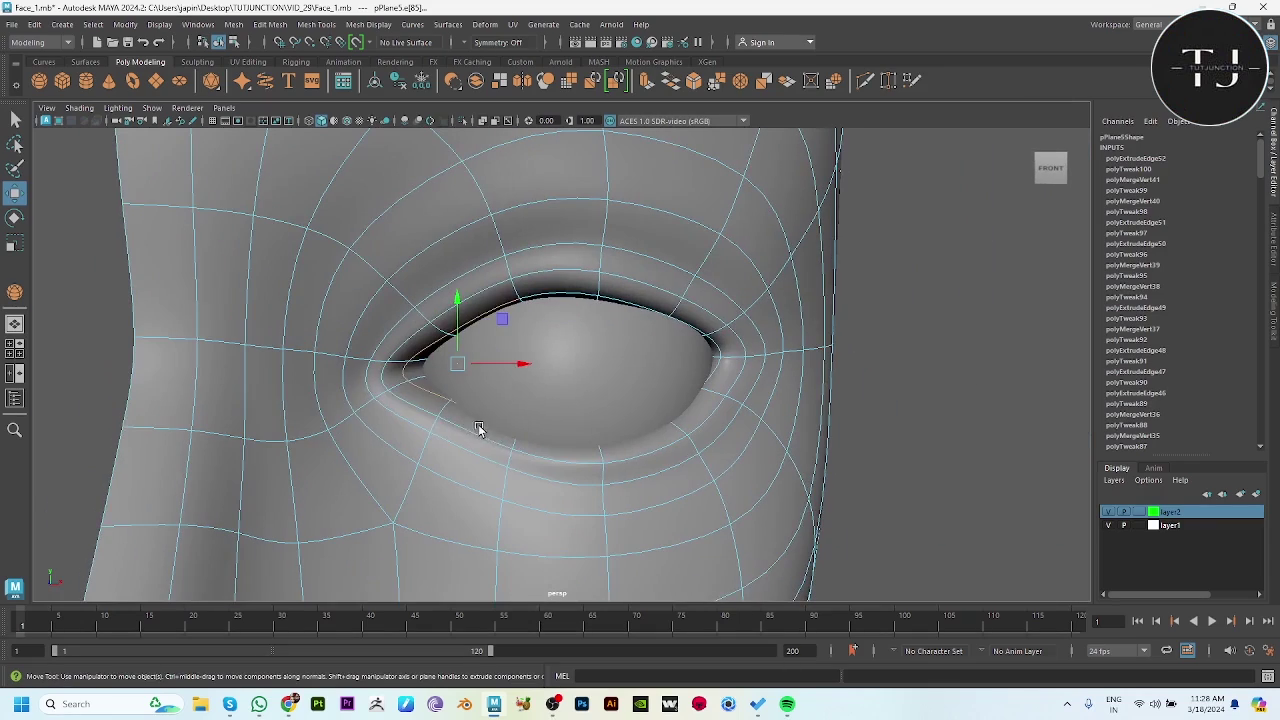
pyautogui.moveTo(522, 365); pyautogui.dragTo(530, 369)
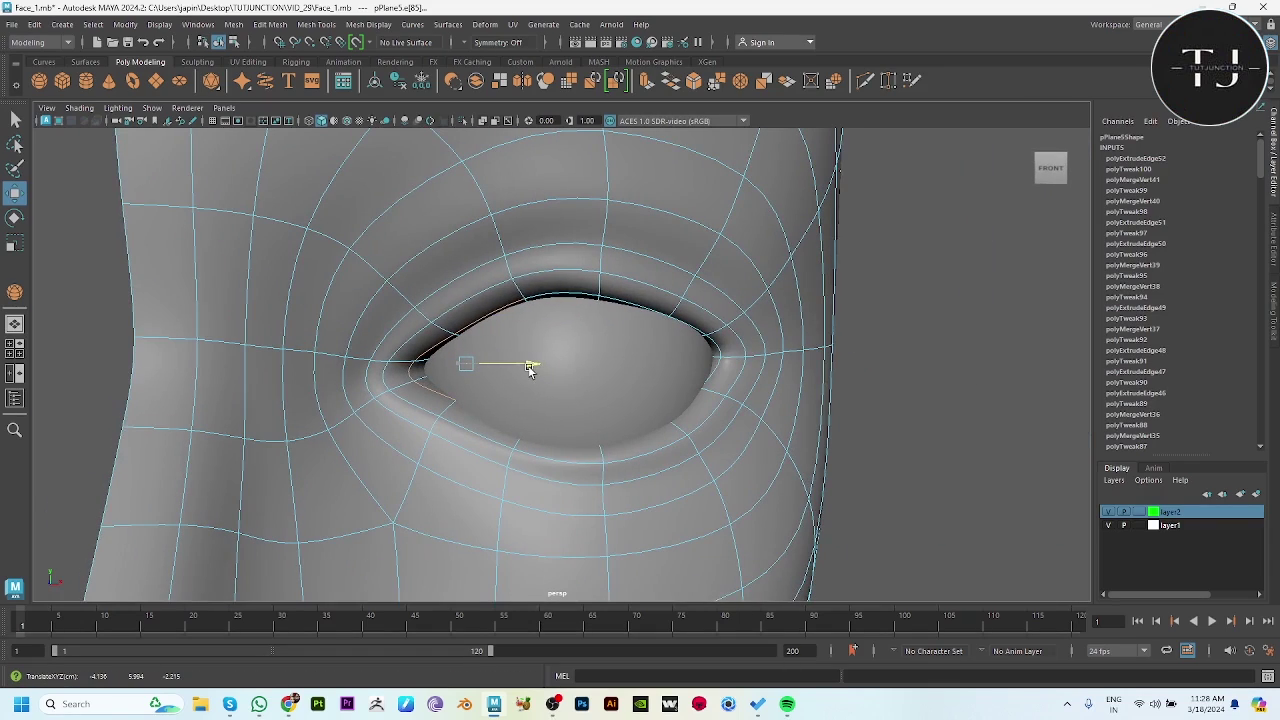
pyautogui.moveTo(292, 480)
pyautogui.keyDown('alt'); pyautogui.mouseDown()
pyautogui.moveTo(420, 440)
pyautogui.moveTo(459, 464)
pyautogui.mouseUp(); pyautogui.keyUp('alt')
pyautogui.press('[')
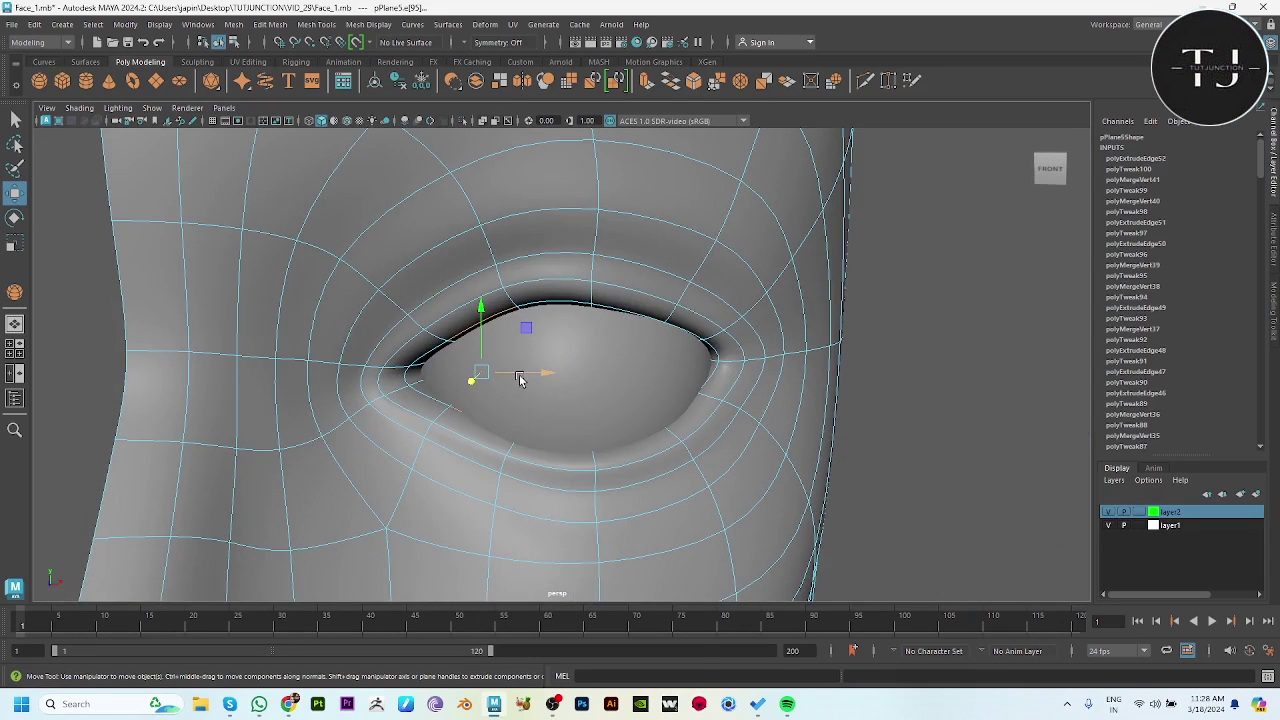
# Clear the selection and reselect the face mesh from the side.
pyautogui.press('XF86AudioLowerVolume')
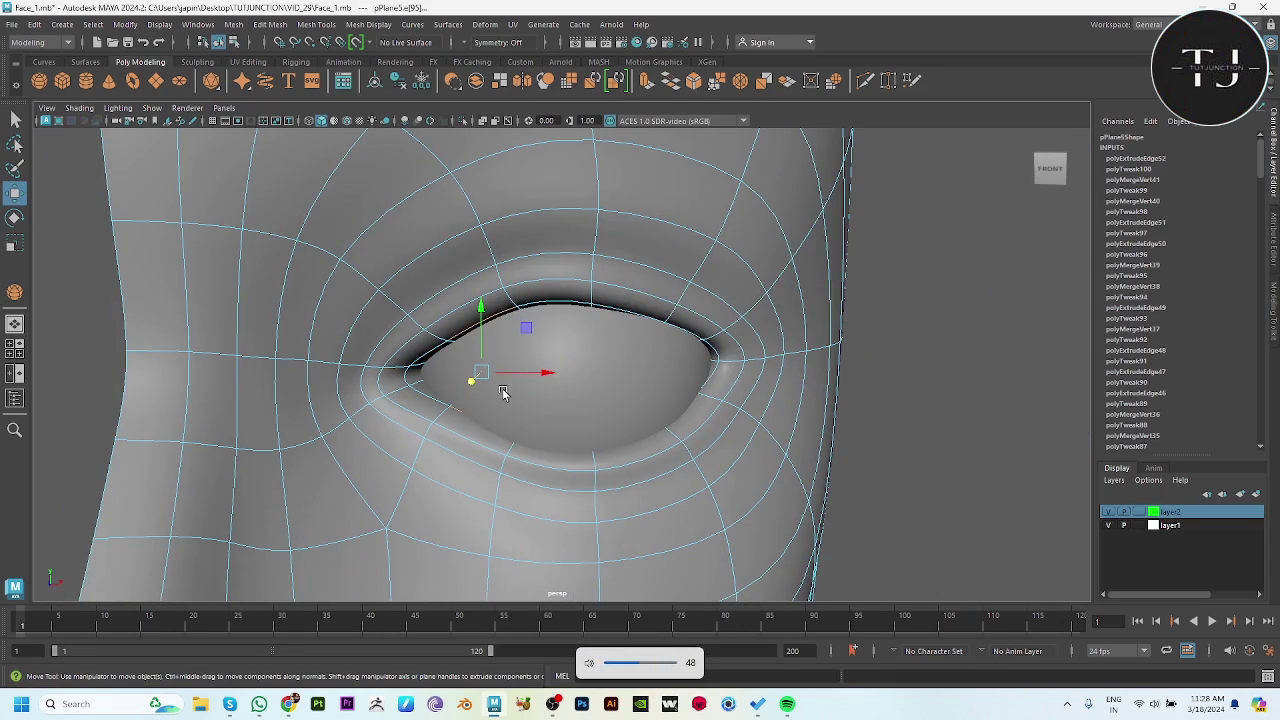
pyautogui.scroll(-3, 500, 440)
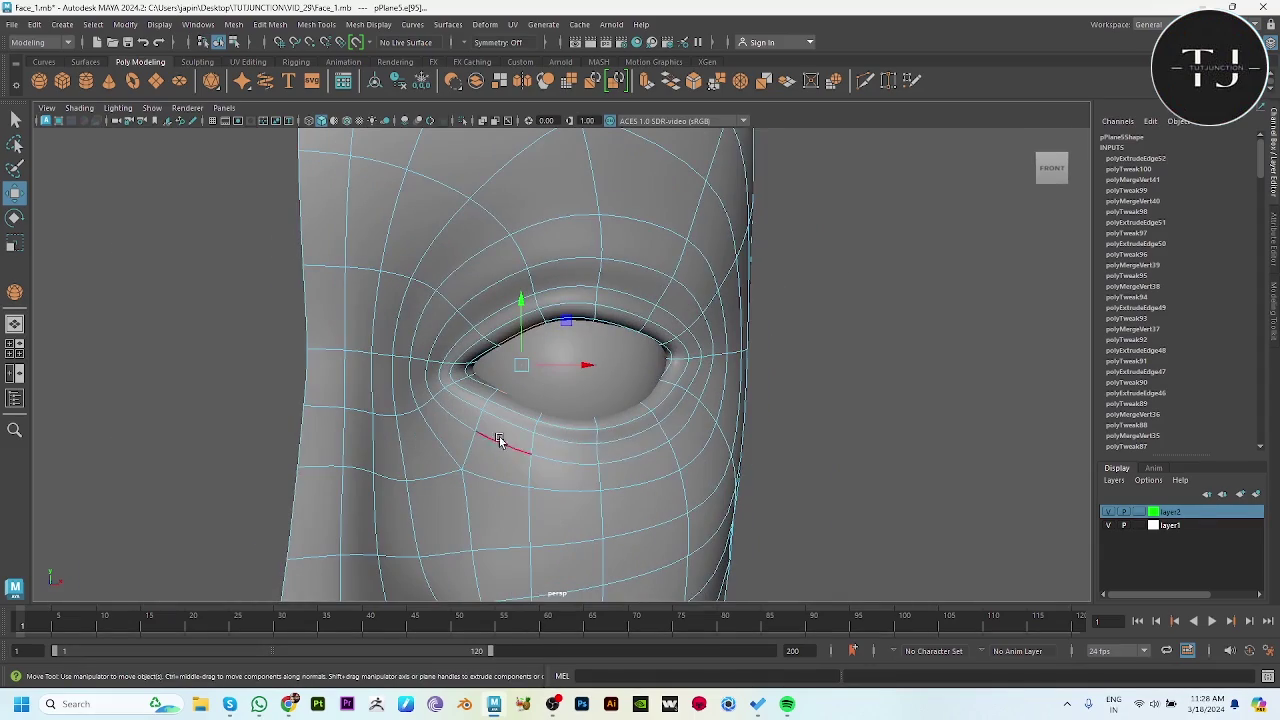
pyautogui.scroll(1, 791, 437)
pyautogui.scroll(1, 720, 449)
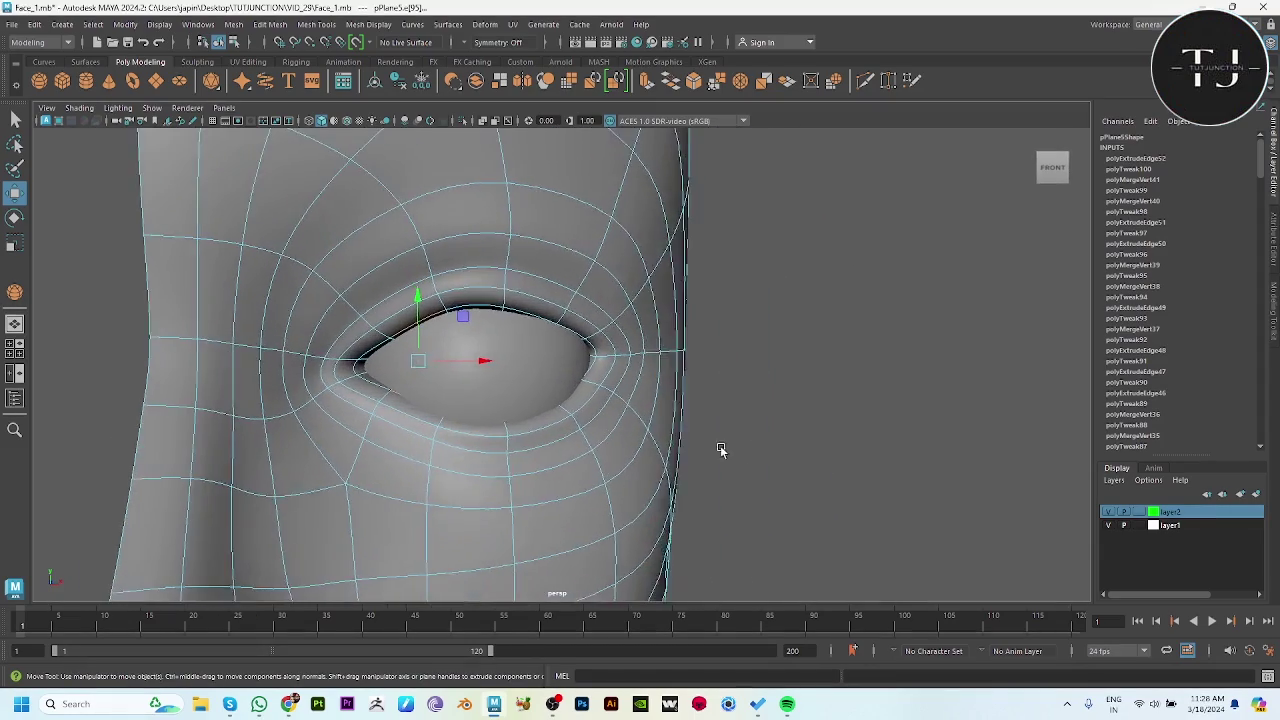
pyautogui.scroll(1, 697, 440)
pyautogui.scroll(-1, 684, 379)
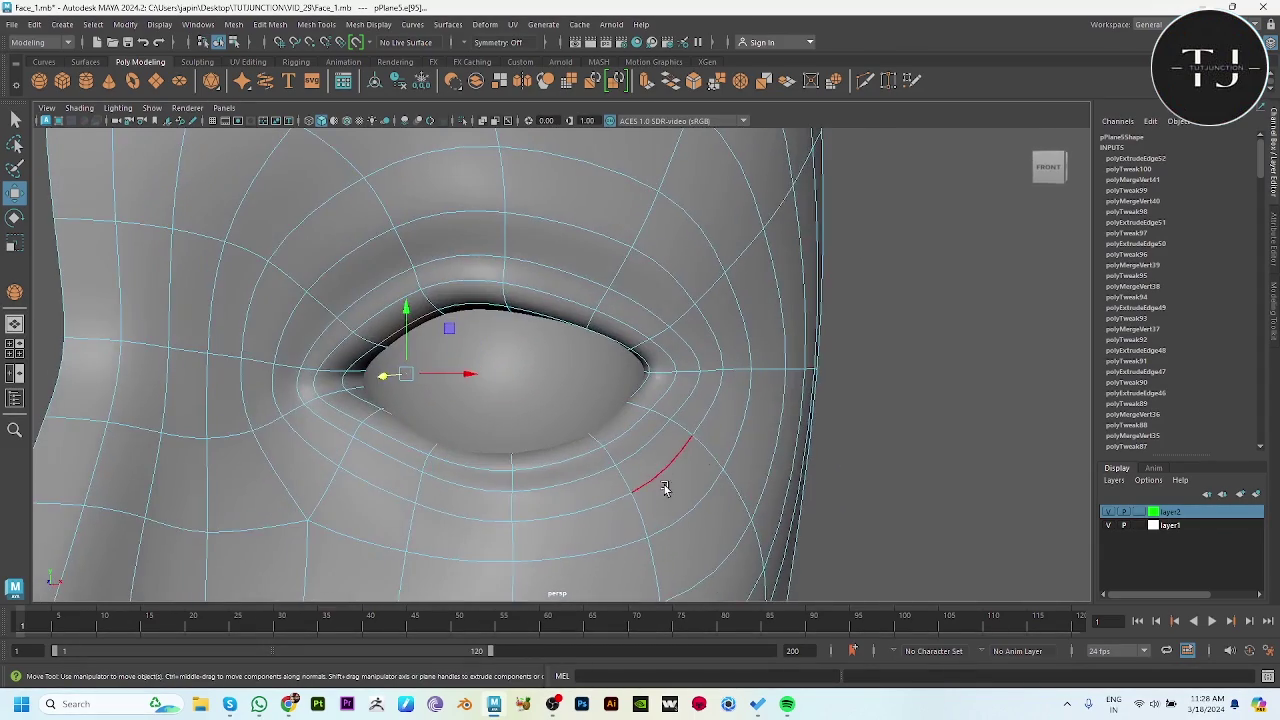
pyautogui.click(949, 437)
pyautogui.moveTo(949, 437)
pyautogui.keyDown('alt'); pyautogui.mouseDown()
pyautogui.moveTo(635, 432)
pyautogui.moveTo(528, 463)
pyautogui.moveTo(642, 387)
pyautogui.moveTo(655, 422)
pyautogui.moveTo(636, 386)
pyautogui.moveTo(543, 400)
pyautogui.mouseUp(); pyautogui.keyUp('alt')
pyautogui.click(636, 386)
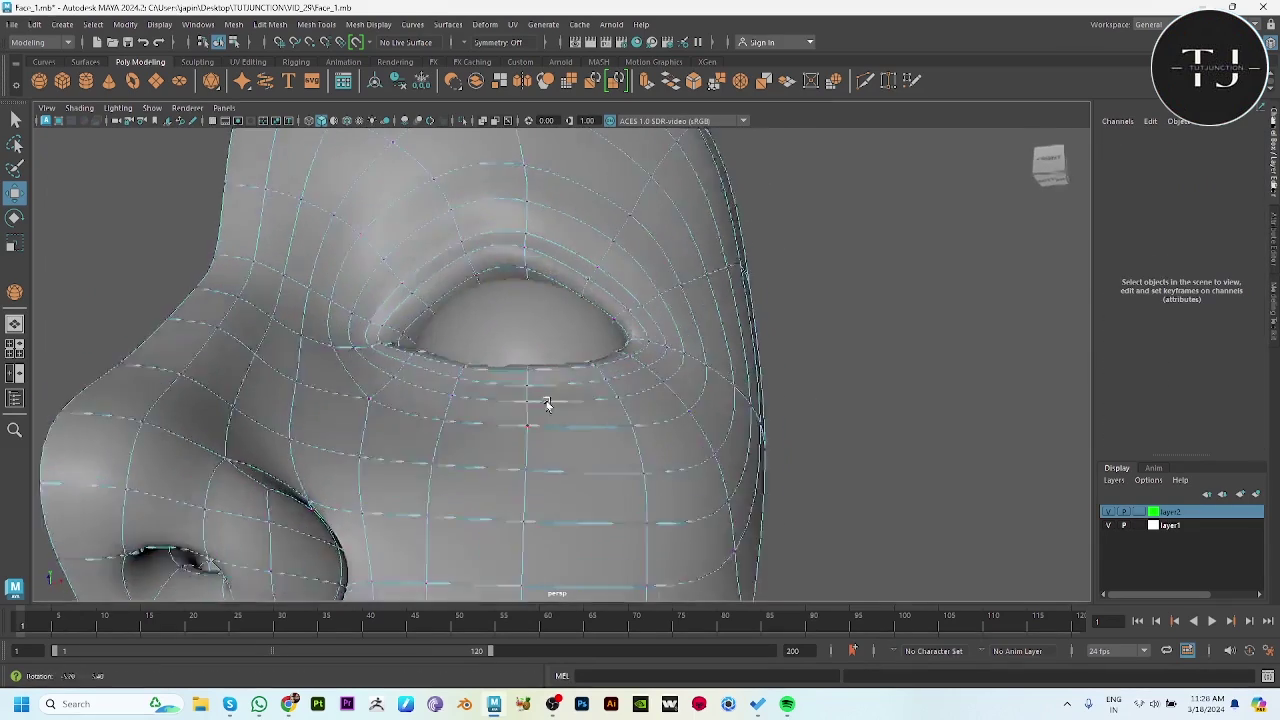
# Select the upper eyelid vertices and lift them to form a fold over the eyeball.
pyautogui.scroll(2, 512, 322)
pyautogui.moveTo(488, 294); pyautogui.dragTo(506, 327)
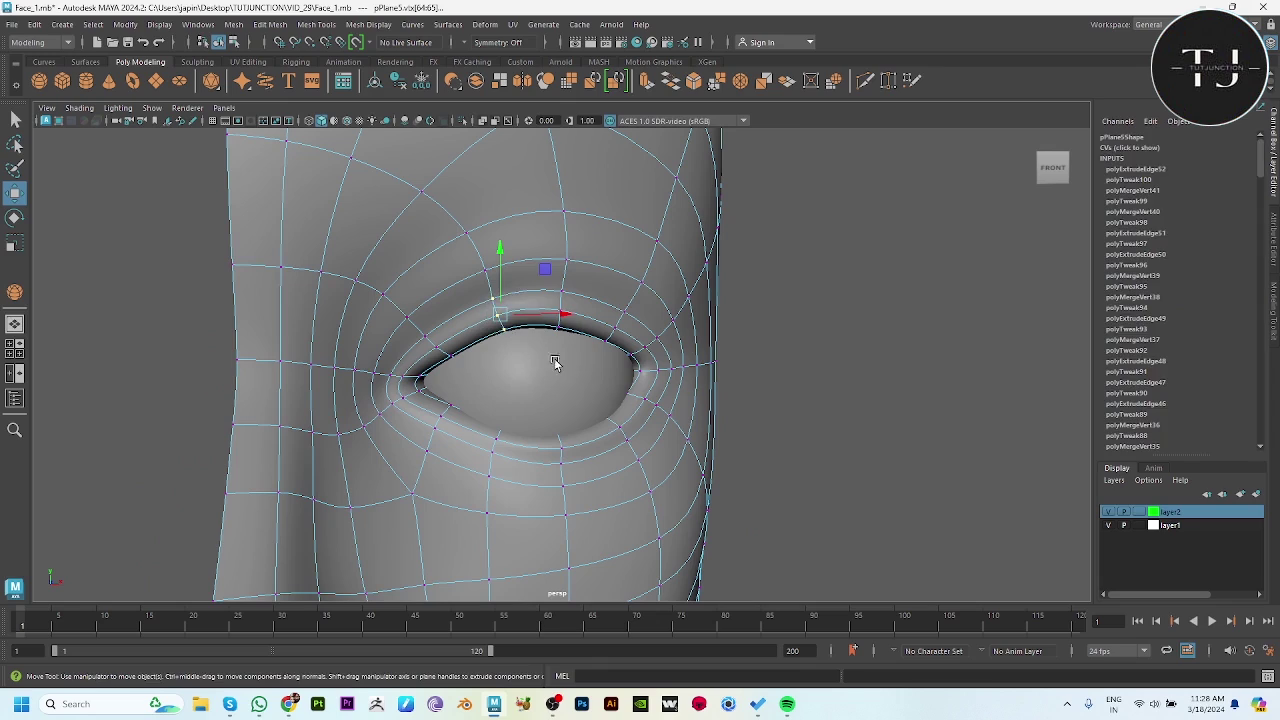
pyautogui.moveTo(538, 287); pyautogui.dragTo(540, 290)
pyautogui.moveTo(540, 290)
pyautogui.keyDown('alt'); pyautogui.mouseDown()
pyautogui.moveTo(591, 363)
pyautogui.moveTo(509, 206)
pyautogui.mouseUp(); pyautogui.keyUp('alt')
pyautogui.press('w')
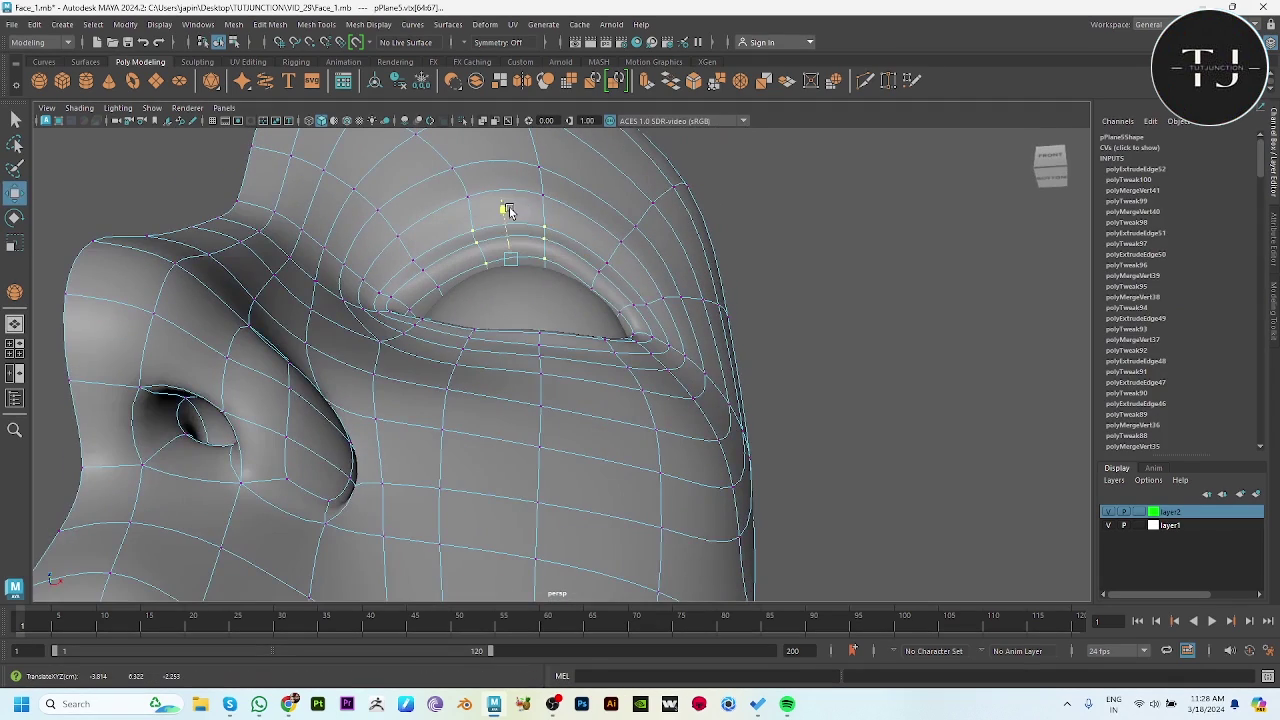
pyautogui.moveTo(597, 372); pyautogui.dragTo(494, 176)
# Leave vertex editing and preview the smoothed face from several angles.
pyautogui.moveTo(543, 263)
pyautogui.keyDown('alt'); pyautogui.mouseDown()
pyautogui.moveTo(525, 290)
pyautogui.moveTo(419, 345)
pyautogui.moveTo(760, 340)
pyautogui.mouseUp(); pyautogui.keyUp('alt')
pyautogui.press('F8')
pyautogui.click(831, 354)
pyautogui.press('3')
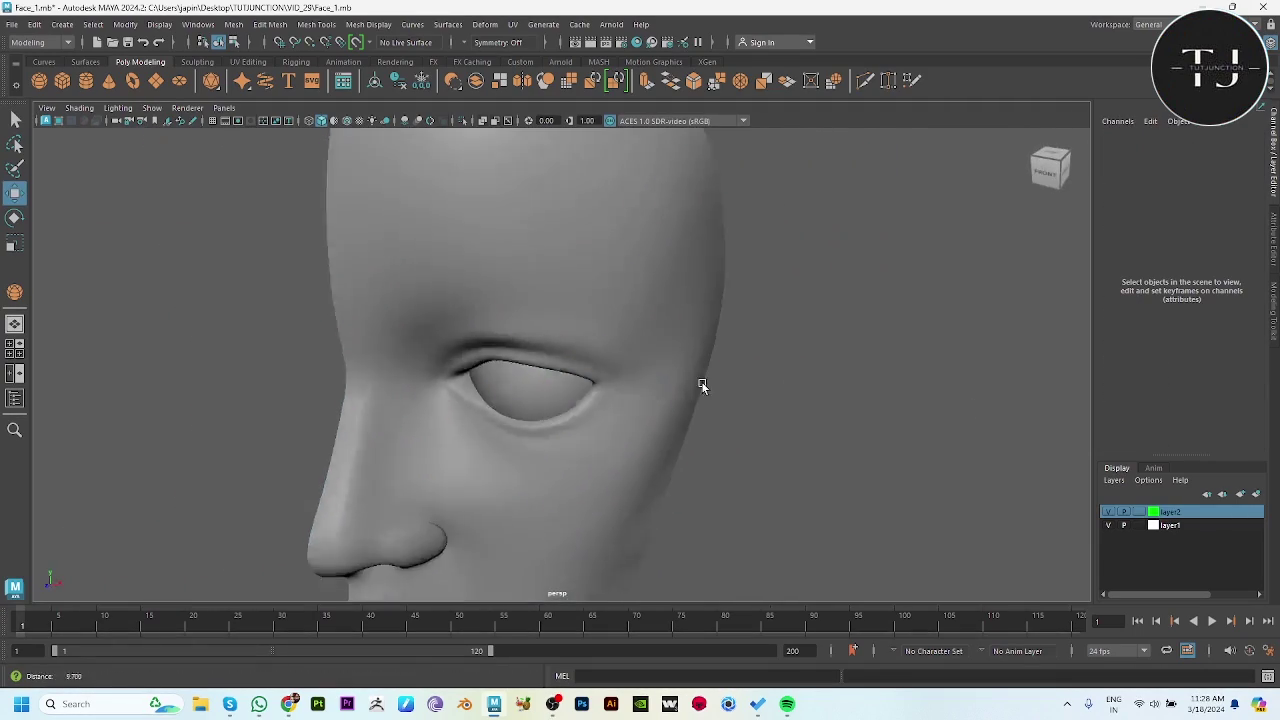
pyautogui.moveTo(700, 386)
pyautogui.keyDown('alt'); pyautogui.mouseDown()
pyautogui.moveTo(481, 337)
pyautogui.moveTo(711, 467)
pyautogui.moveTo(636, 476)
pyautogui.moveTo(696, 474)
pyautogui.moveTo(618, 432)
pyautogui.moveTo(562, 455)
pyautogui.moveTo(765, 459)
pyautogui.moveTo(645, 502)
pyautogui.mouseUp(); pyautogui.keyUp('alt')
pyautogui.moveTo(645, 502)
pyautogui.mouseDown()
pyautogui.moveTo(360, 287)
pyautogui.moveTo(860, 428)
pyautogui.moveTo(709, 439)
pyautogui.moveTo(620, 420)
pyautogui.mouseUp()
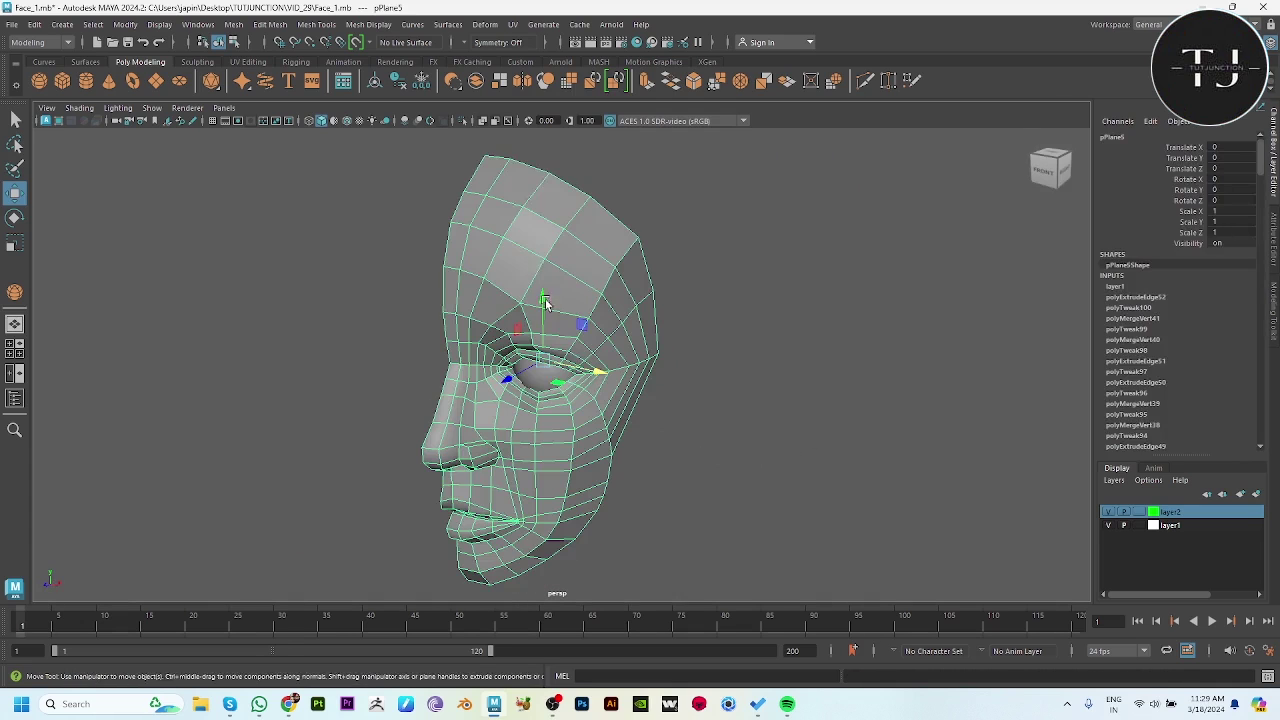
# Extrude the top-of-head edge up and back over the skull in the side reference view.
pyautogui.click(500, 158)
pyautogui.moveTo(723, 301); pyautogui.dragTo(857, 466)
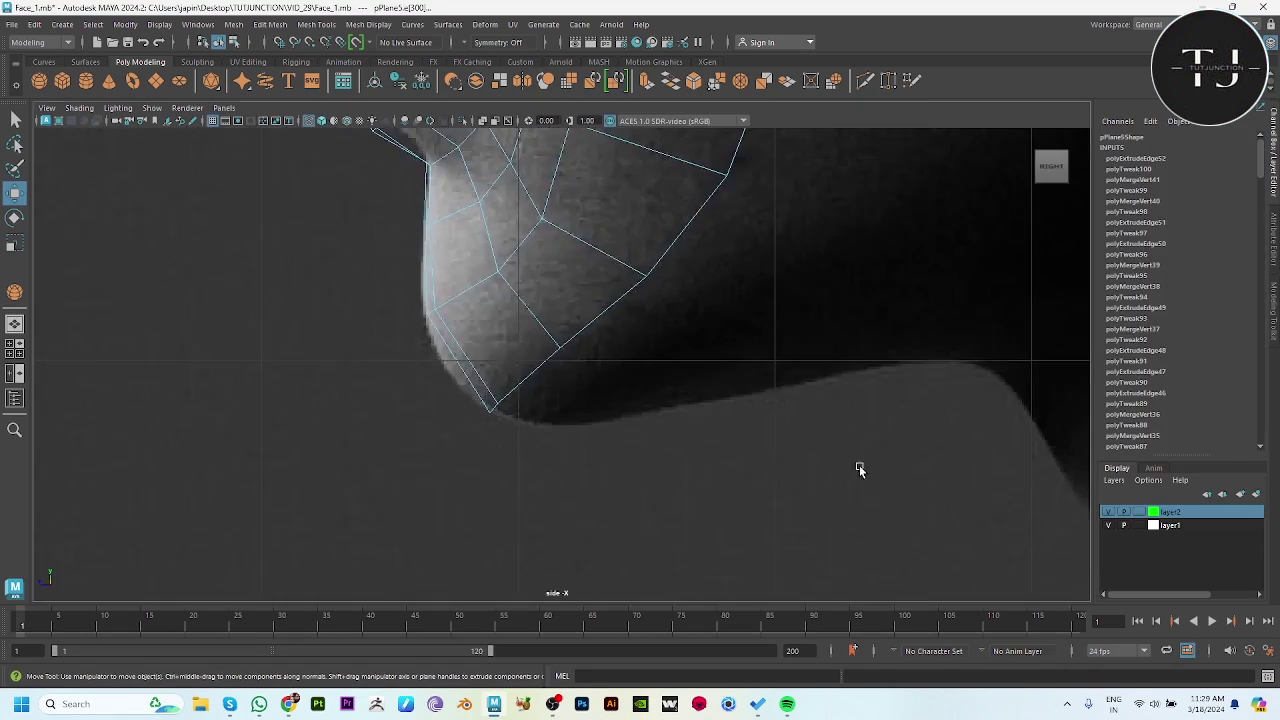
pyautogui.scroll(-5, 857, 466)
pyautogui.scroll(4, 586, 343)
pyautogui.keyDown('shift'); pyautogui.moveTo(450, 280); pyautogui.dragTo(526, 253); pyautogui.keyUp('shift')
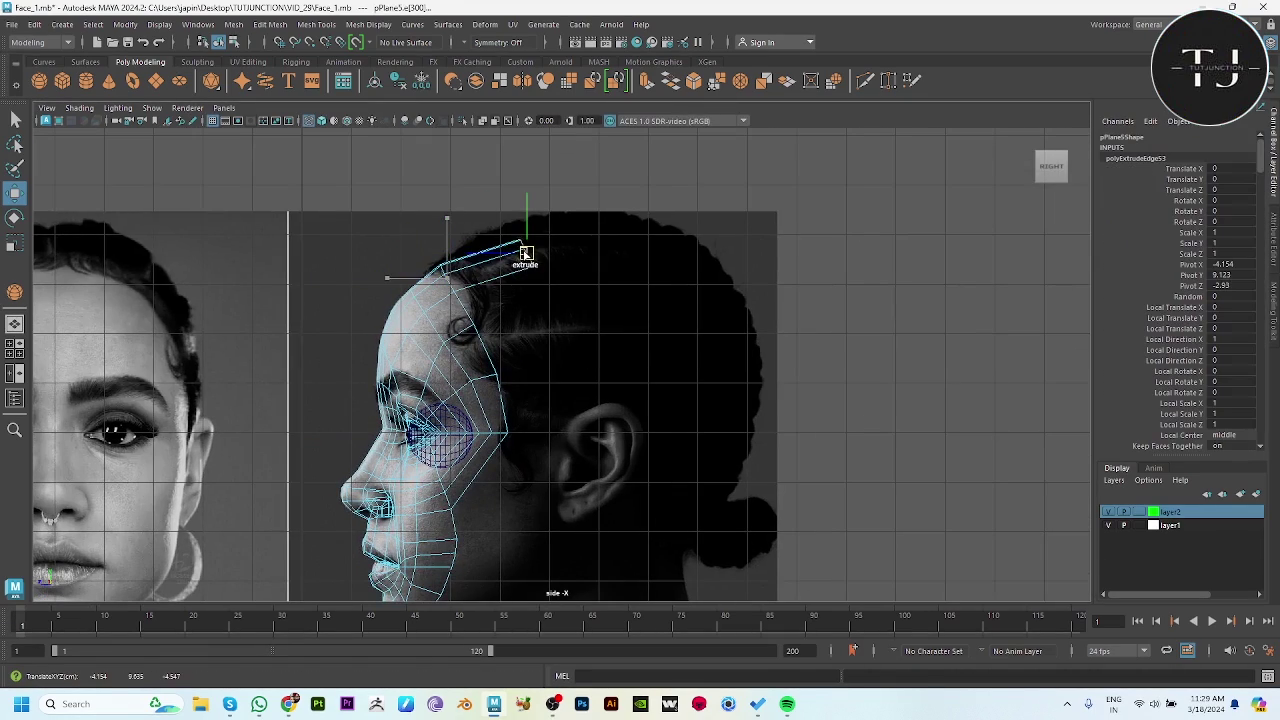
pyautogui.press('e')
pyautogui.press('w')
pyautogui.press('r')
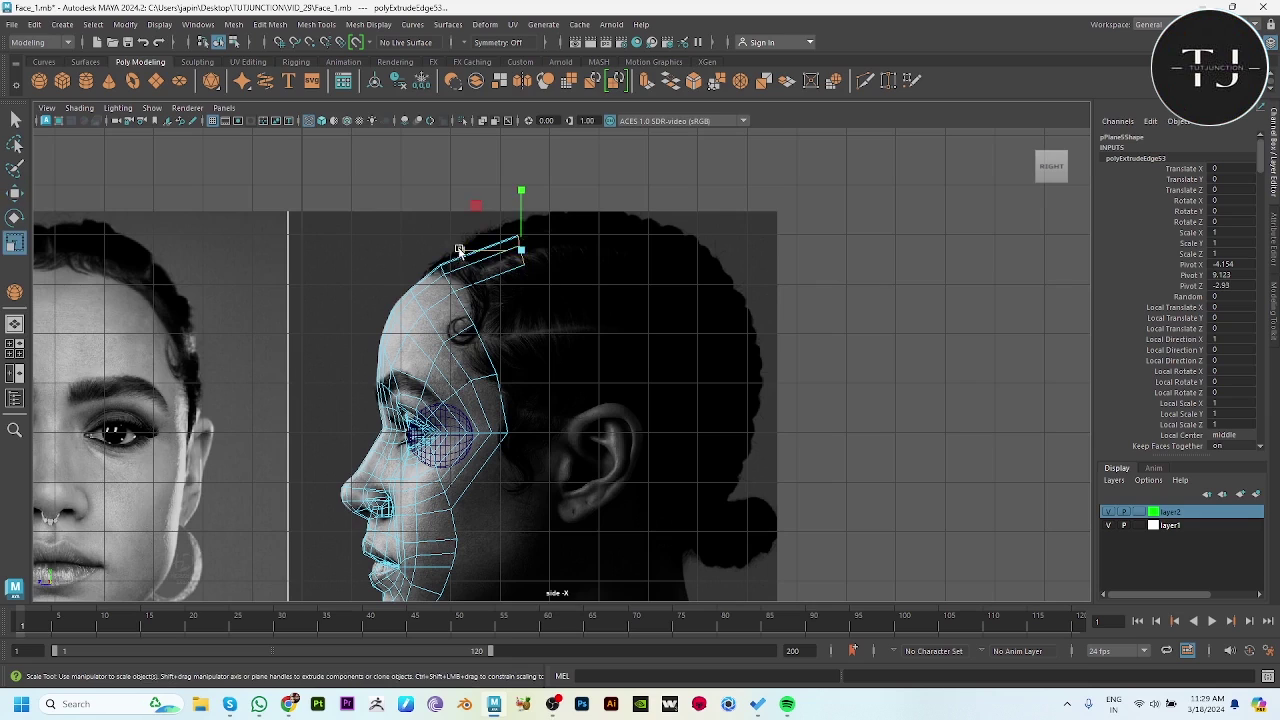
pyautogui.press('w')
pyautogui.press('e')
pyautogui.press('w')
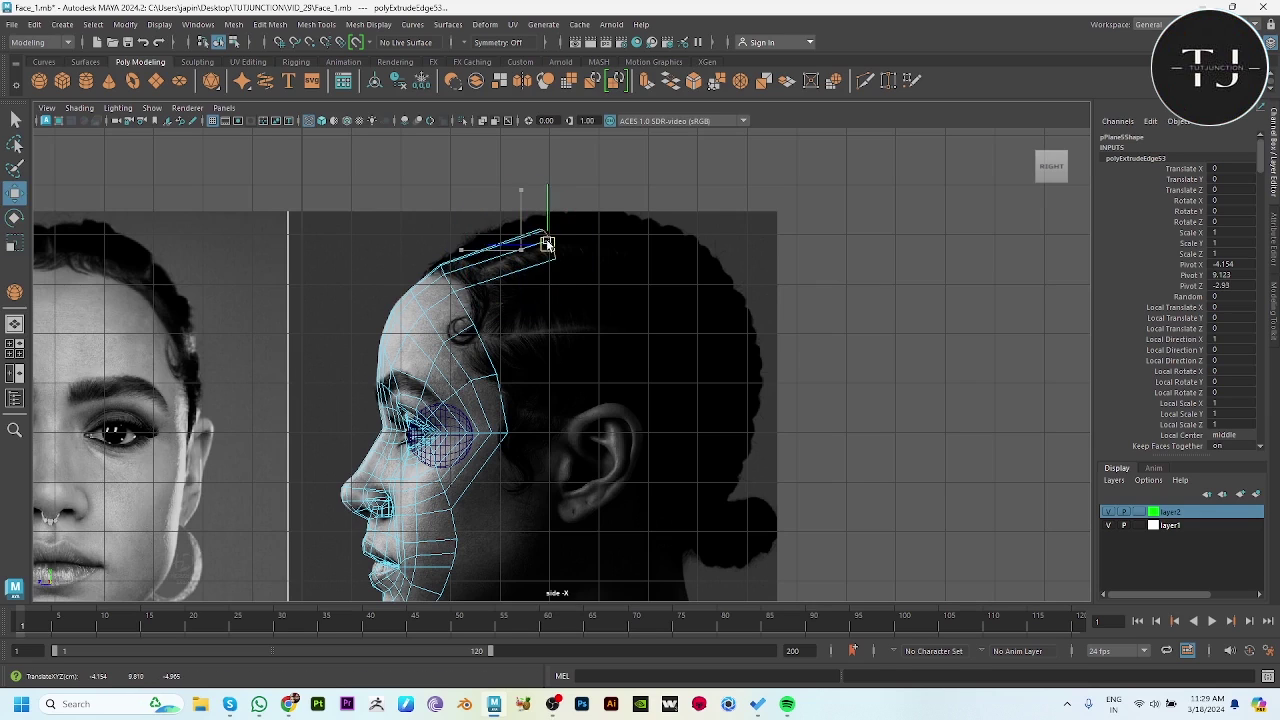
pyautogui.press('e')
pyautogui.press('w')
# Extrude further edge segments down along the back-of-skull outline.
pyautogui.keyDown('shift'); pyautogui.moveTo(547, 244); pyautogui.dragTo(651, 251); pyautogui.keyUp('shift')
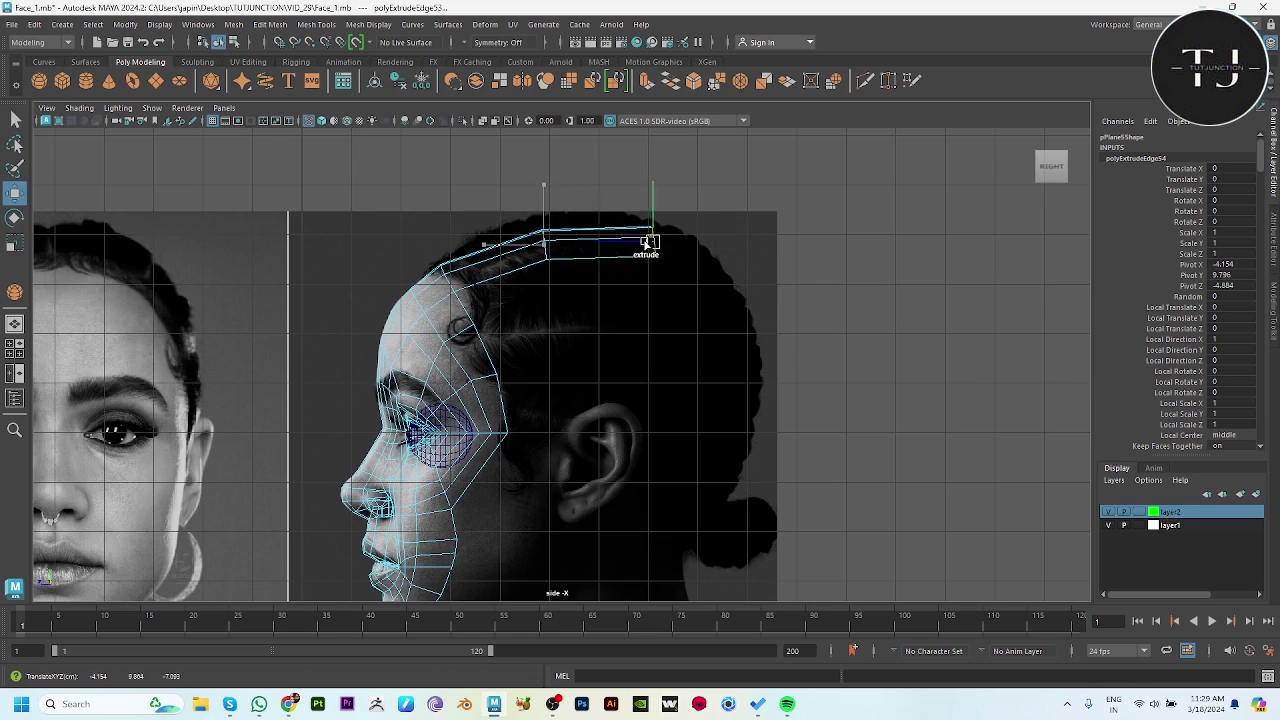
pyautogui.press('e')
pyautogui.press('w')
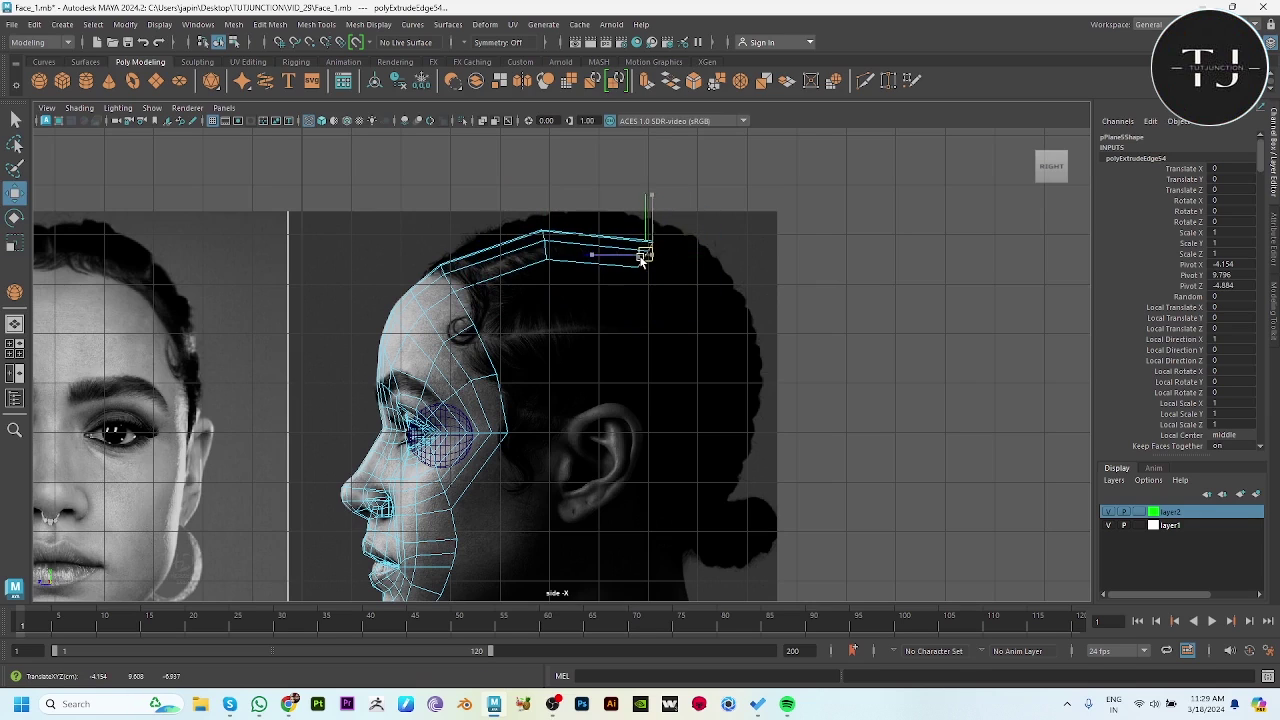
pyautogui.moveTo(714, 298)
pyautogui.mouseDown()
pyautogui.moveTo(722, 315)
pyautogui.moveTo(718, 300)
pyautogui.mouseUp()
pyautogui.press('e')
pyautogui.press('w')
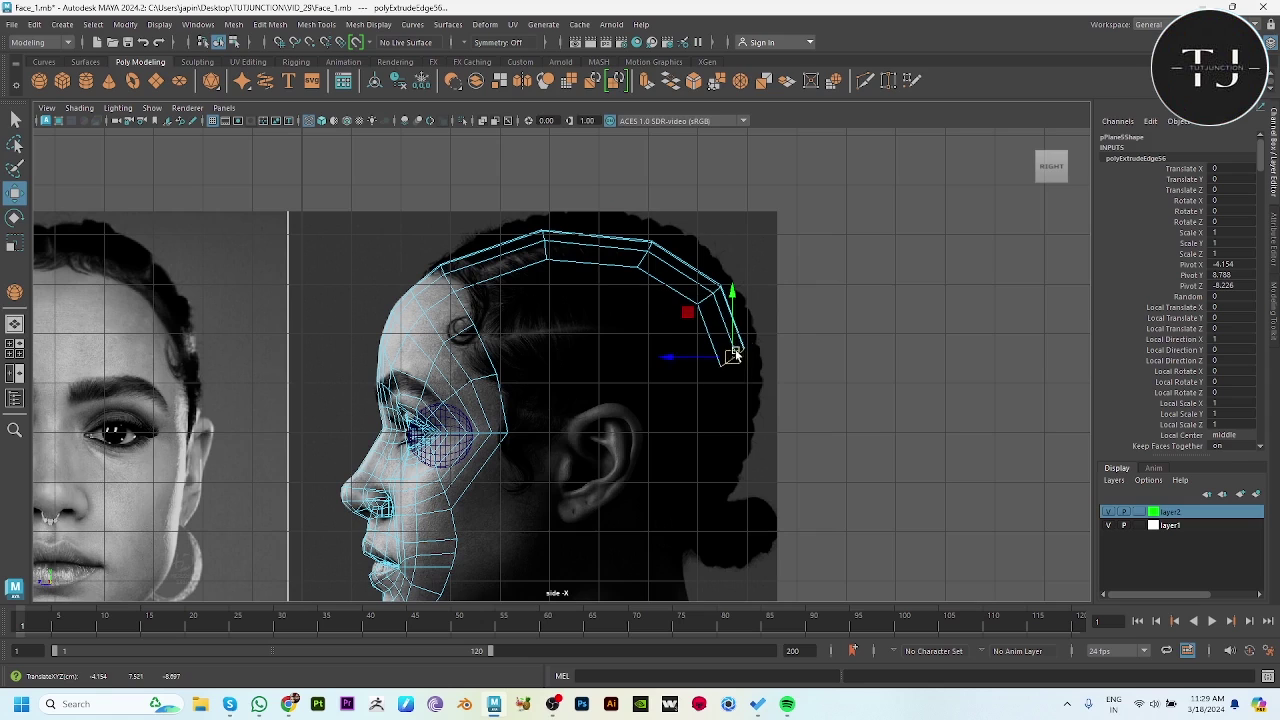
pyautogui.press('e')
pyautogui.press('w')
pyautogui.moveTo(731, 372); pyautogui.dragTo(727, 362)
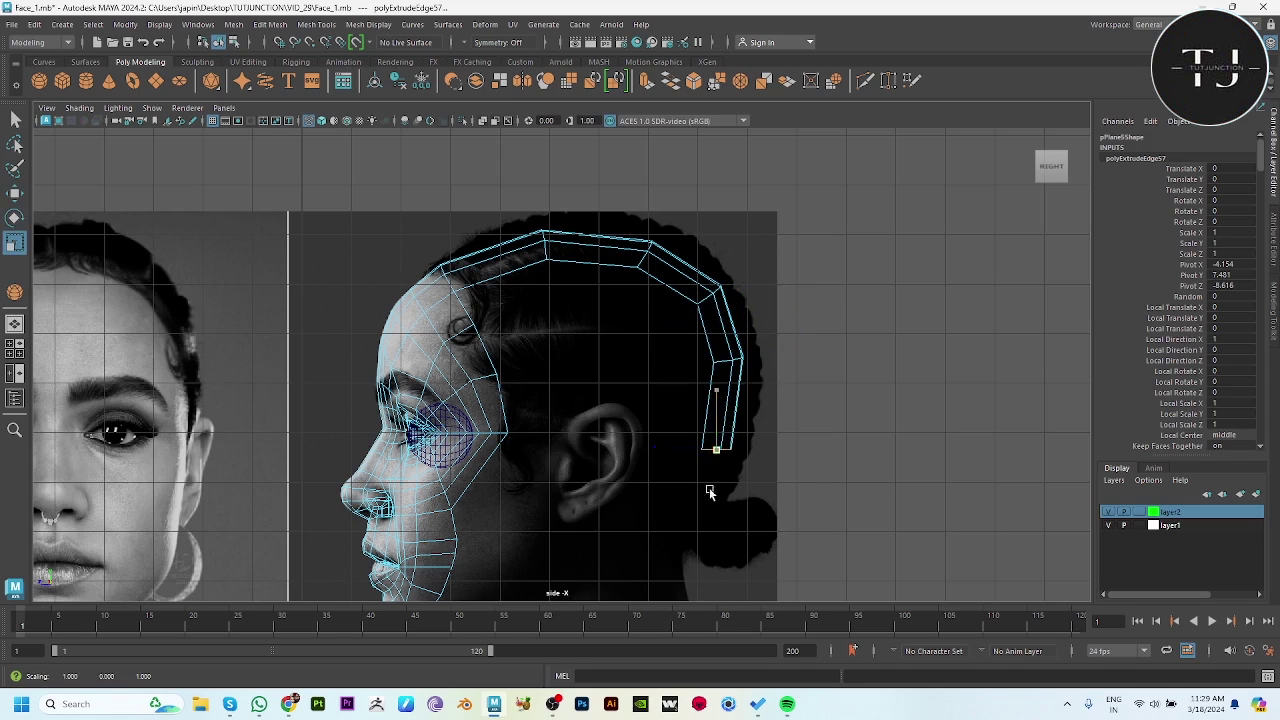
pyautogui.press('e')
pyautogui.press('w')
# Extend the strip down the back of the neck to the neck base.
pyautogui.keyDown('alt'); pyautogui.moveTo(752, 411); pyautogui.dragTo(757, 263, button='middle'); pyautogui.keyUp('alt')
pyautogui.keyDown('shift'); pyautogui.moveTo(692, 252); pyautogui.dragTo(648, 352); pyautogui.keyUp('shift')
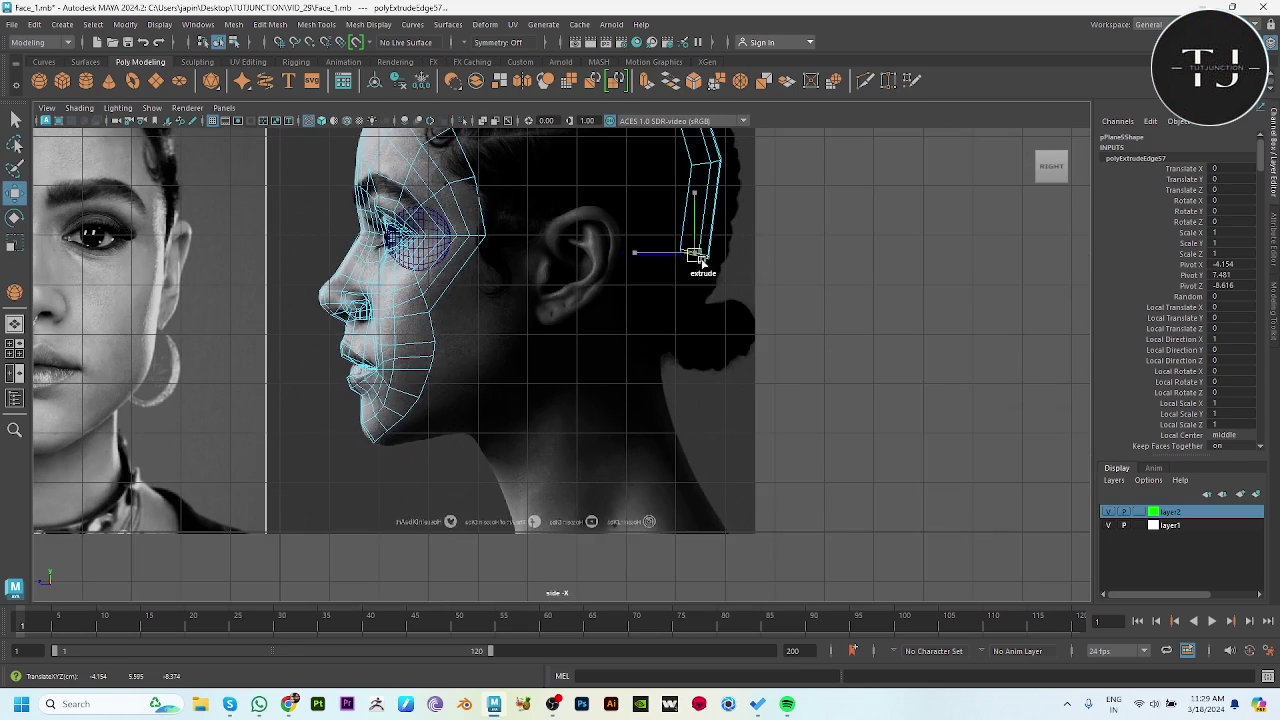
pyautogui.keyDown('alt'); pyautogui.moveTo(771, 380); pyautogui.dragTo(711, 323, button='middle'); pyautogui.keyUp('alt')
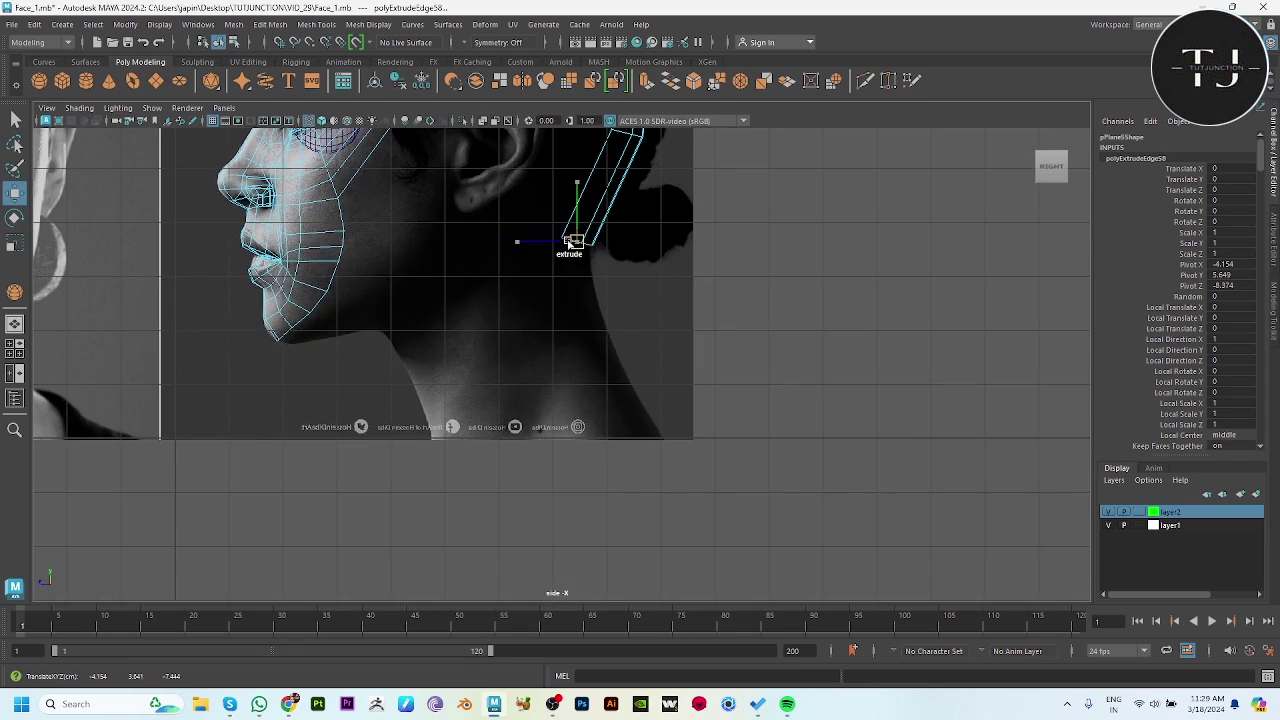
pyautogui.keyDown('shift'); pyautogui.moveTo(575, 243); pyautogui.dragTo(638, 435); pyautogui.keyUp('shift')
pyautogui.press('r')
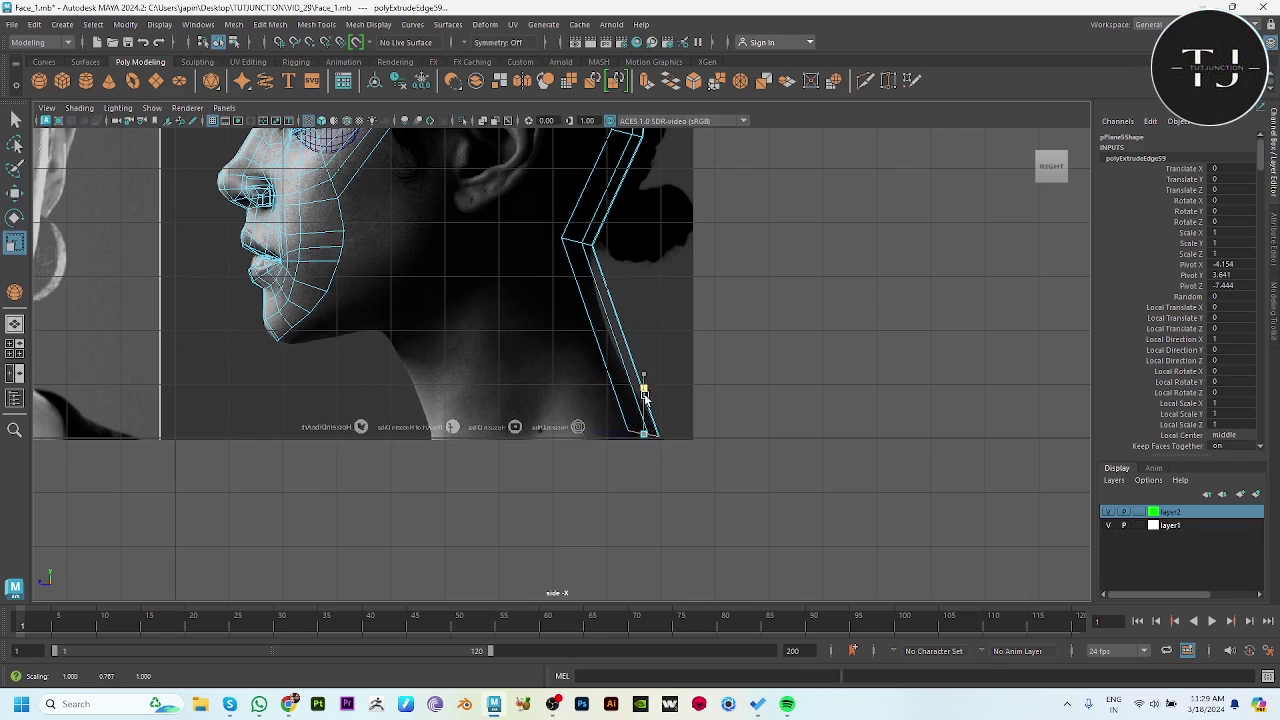
pyautogui.press('w')
pyautogui.moveTo(644, 434)
pyautogui.mouseDown(button='right')
pyautogui.moveTo(667, 283)
pyautogui.moveTo(585, 300)
pyautogui.mouseUp(button='right')
# Insert an edge loop low on the neck strip and shape it to the neck outline.
pyautogui.click(590, 314)
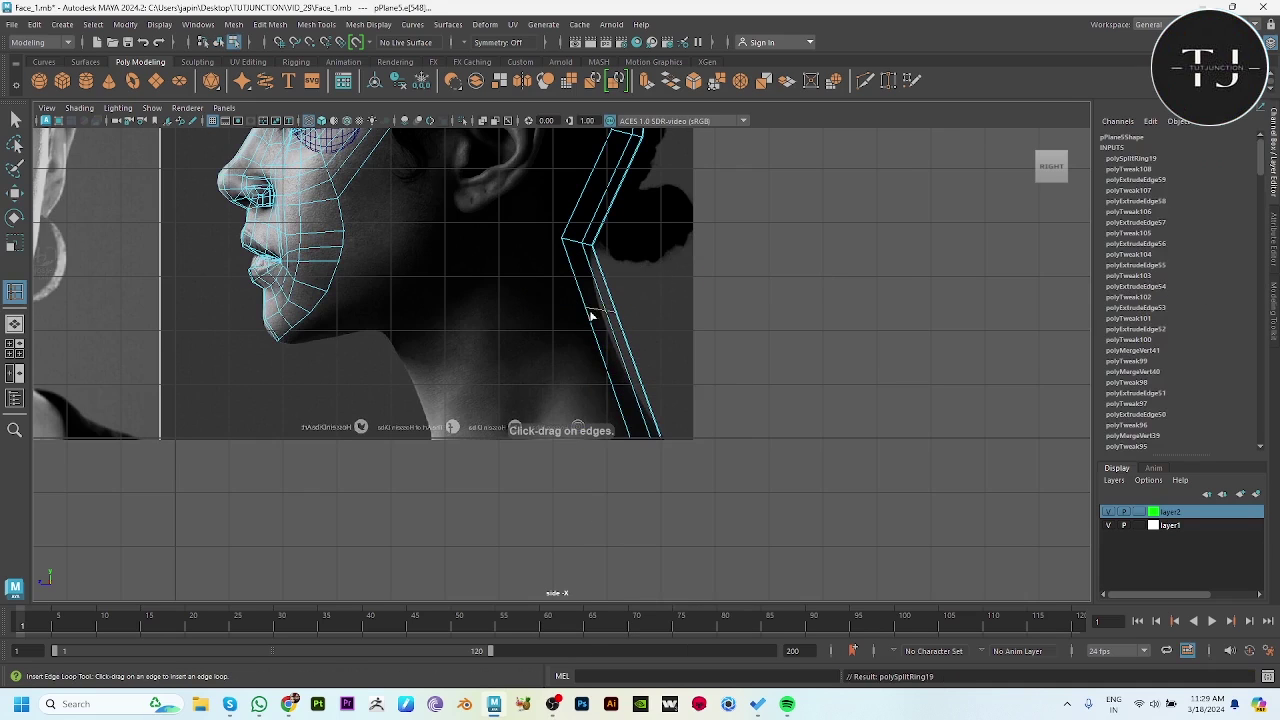
pyautogui.click(604, 371)
pyautogui.press('w')
pyautogui.moveTo(606, 339); pyautogui.dragTo(596, 346)
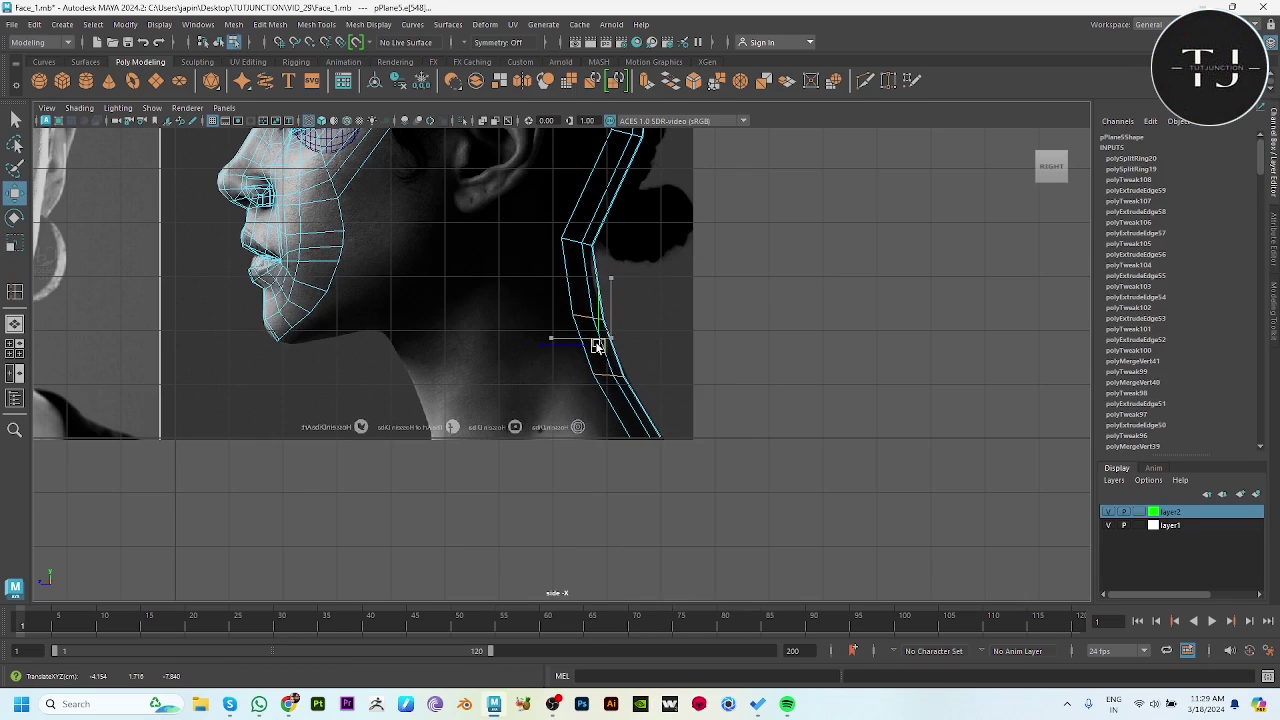
pyautogui.click(606, 373)
pyautogui.moveTo(610, 377); pyautogui.dragTo(610, 378)
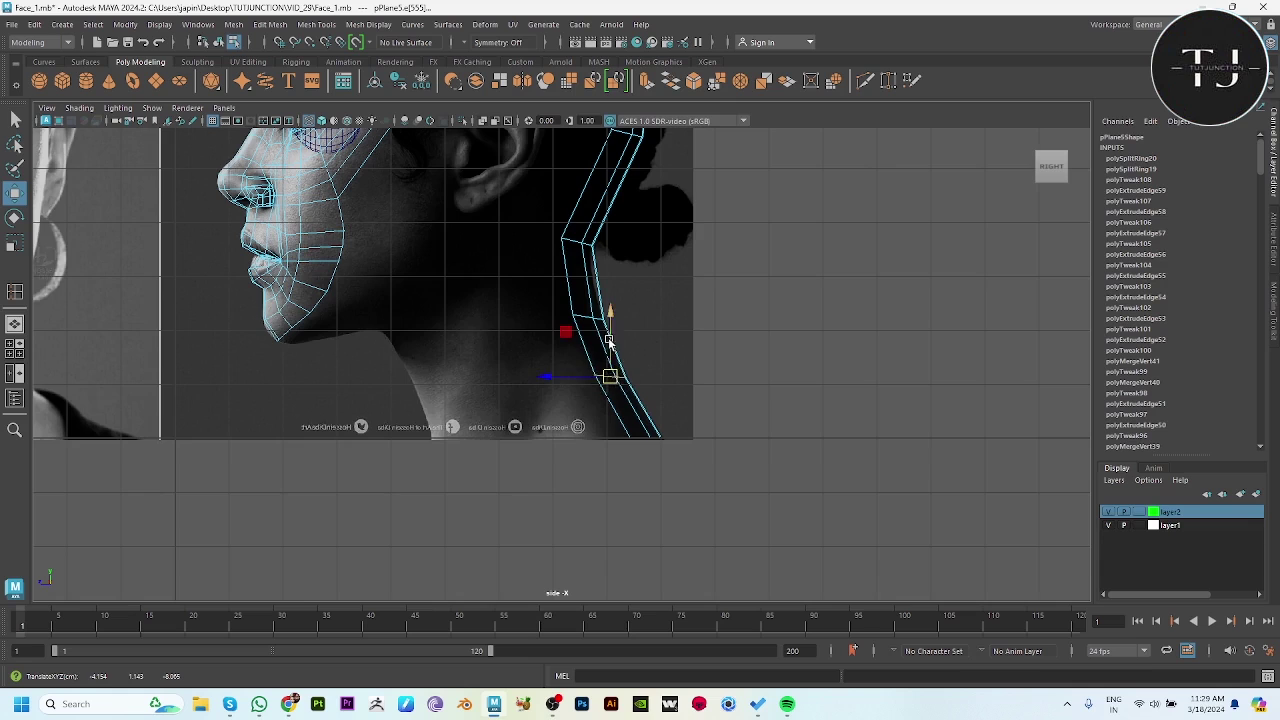
# Add another edge loop across the upper part of the neck strip.
pyautogui.scroll(3, 658, 270)
pyautogui.keyDown('shift'); pyautogui.moveTo(652, 217); pyautogui.dragTo(560, 245, button='right'); pyautogui.keyUp('shift')
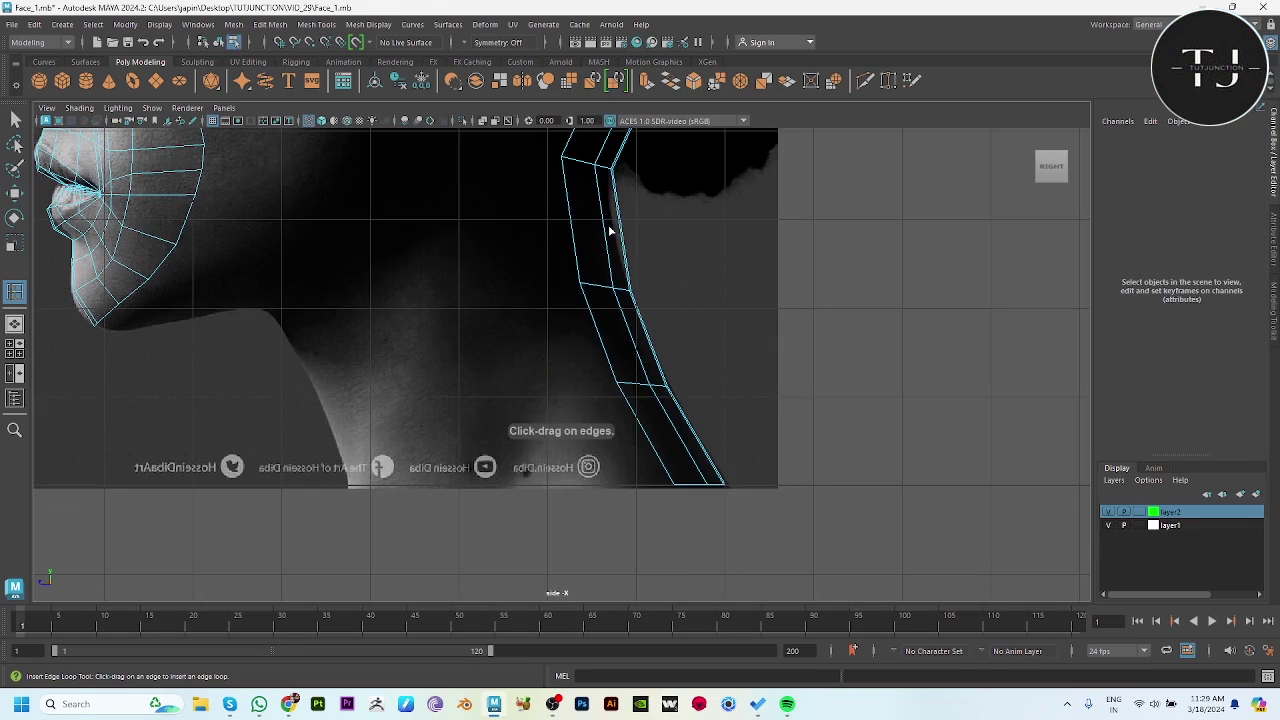
pyautogui.click(597, 228)
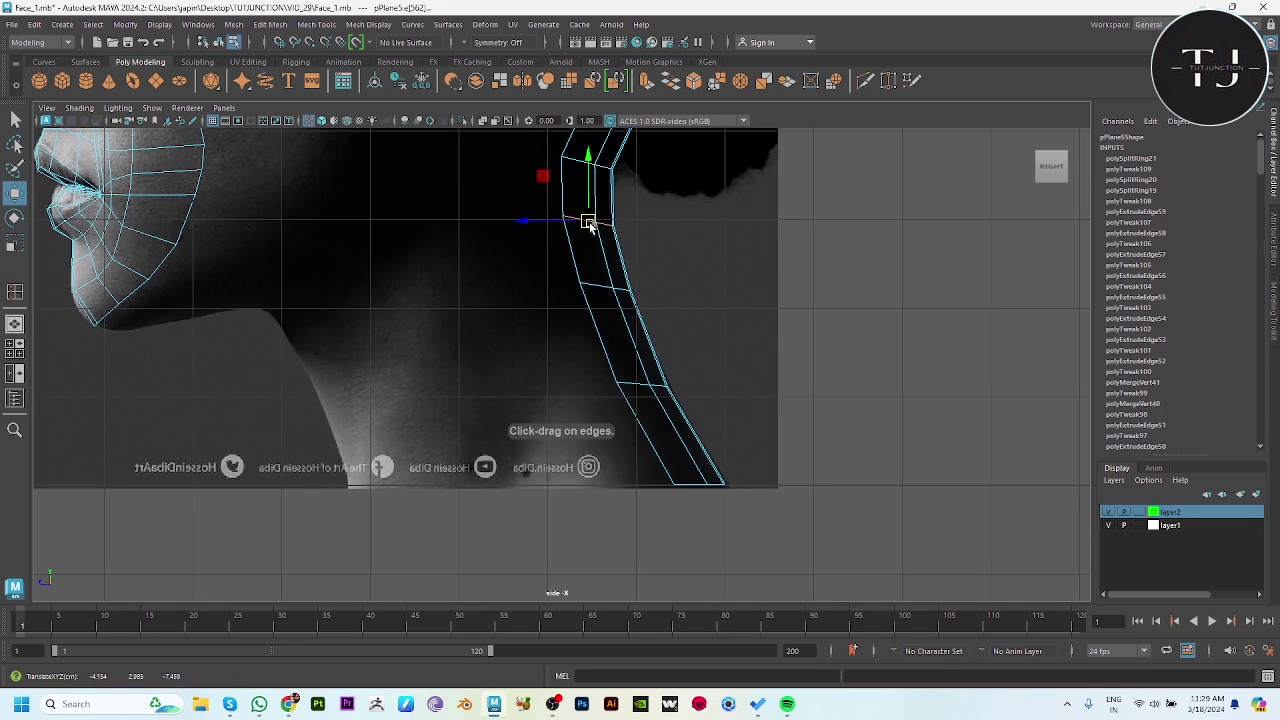
pyautogui.keyDown('alt'); pyautogui.moveTo(588, 226); pyautogui.dragTo(705, 366, button='middle'); pyautogui.keyUp('alt')
pyautogui.keyDown('alt'); pyautogui.moveTo(705, 366); pyautogui.dragTo(452, 304, button='right'); pyautogui.keyUp('alt')
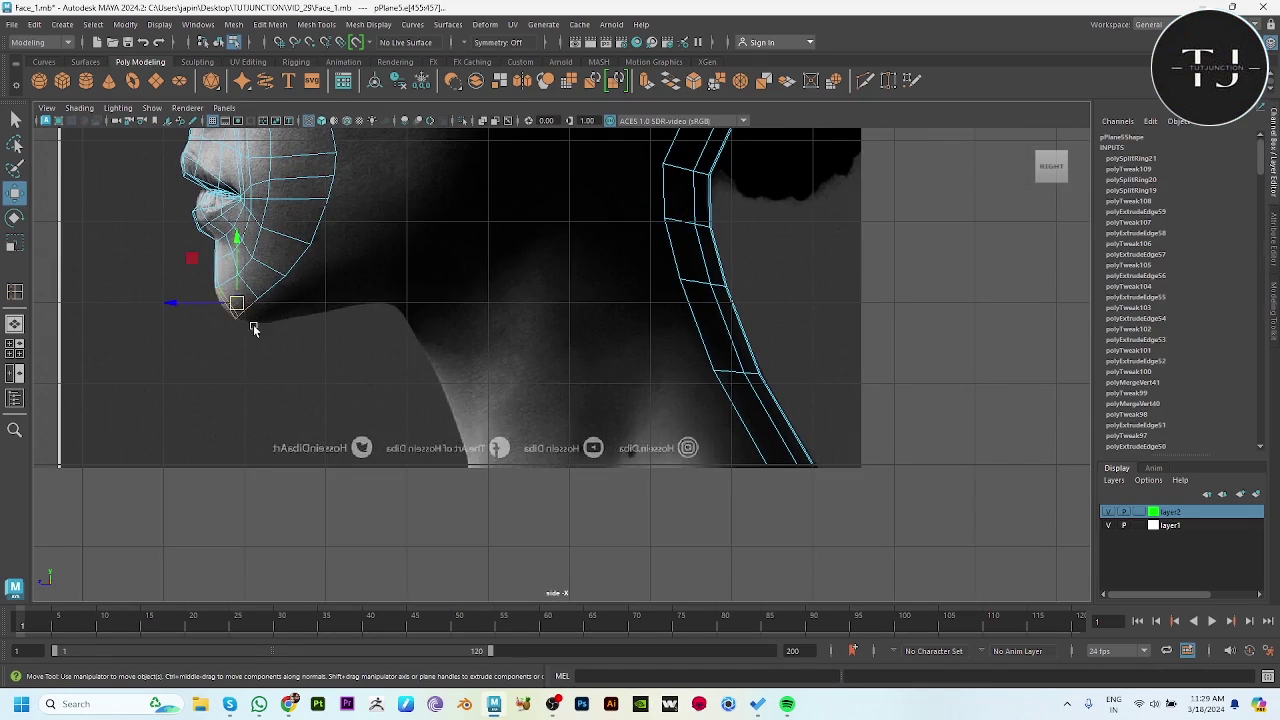
# Extrude the under-jaw edge down the front of the neck to its base.
pyautogui.moveTo(240, 297); pyautogui.dragTo(313, 328)
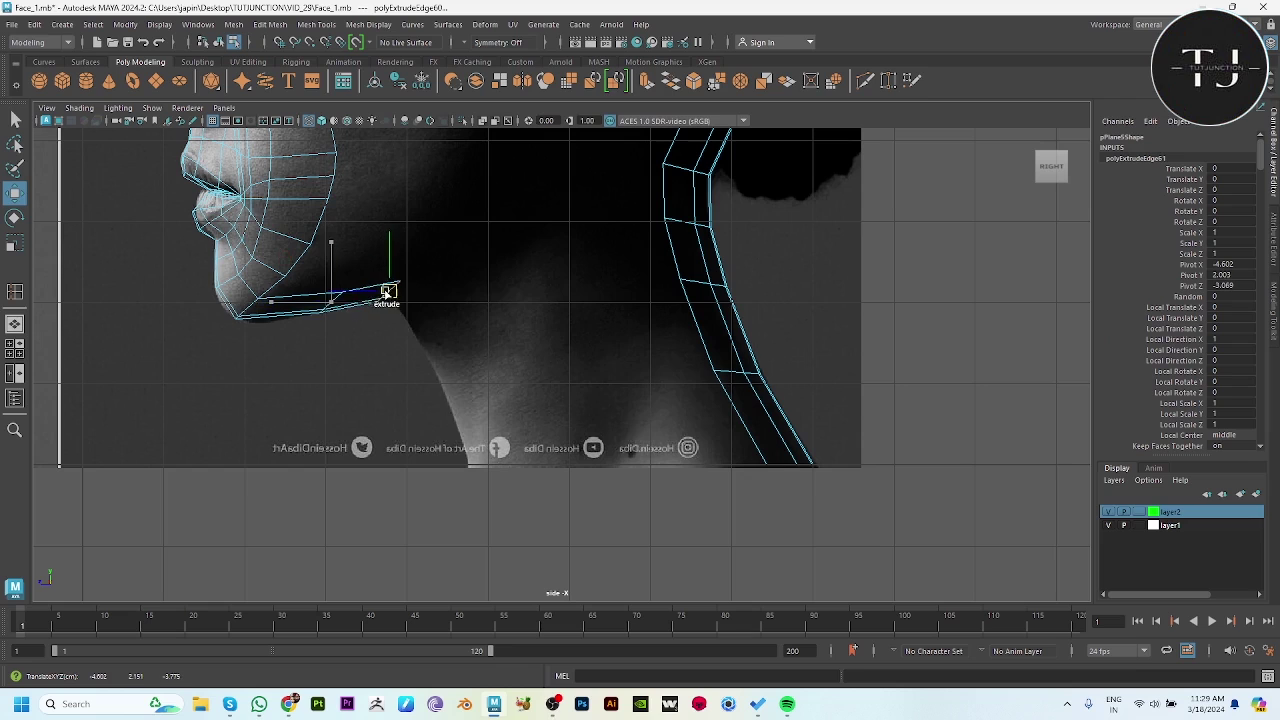
pyautogui.moveTo(463, 289); pyautogui.dragTo(479, 456)
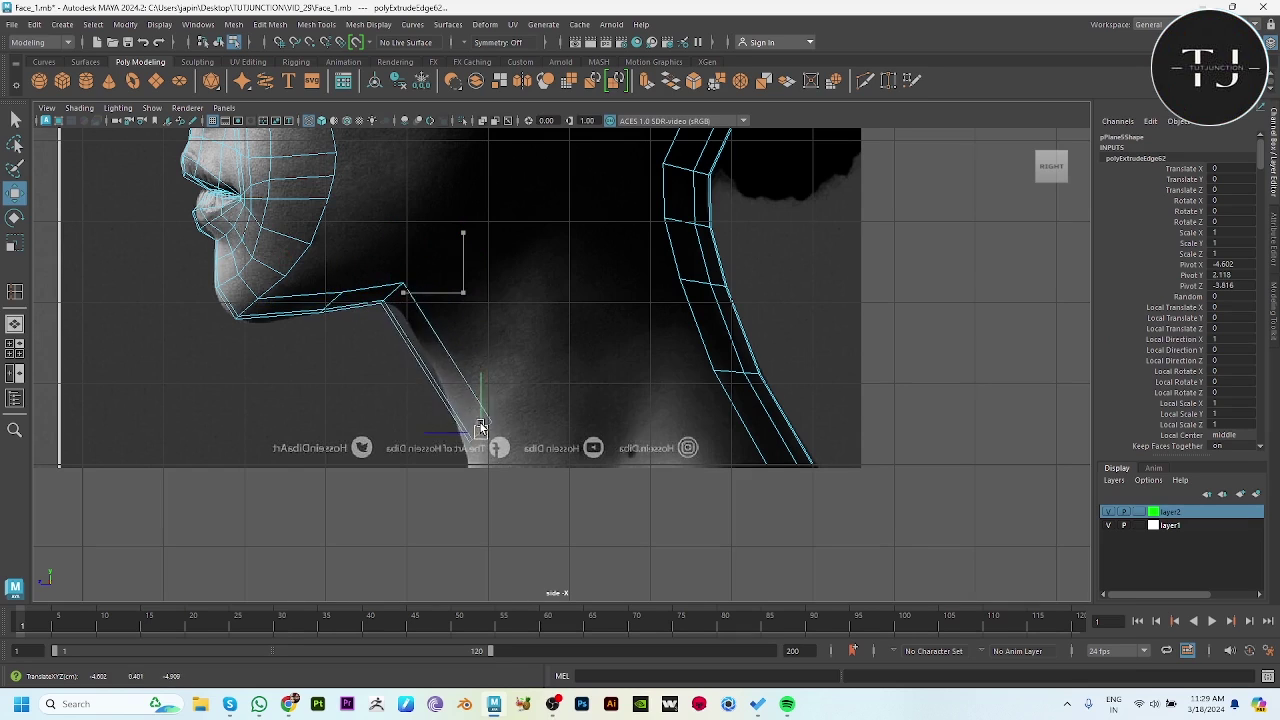
pyautogui.press('r')
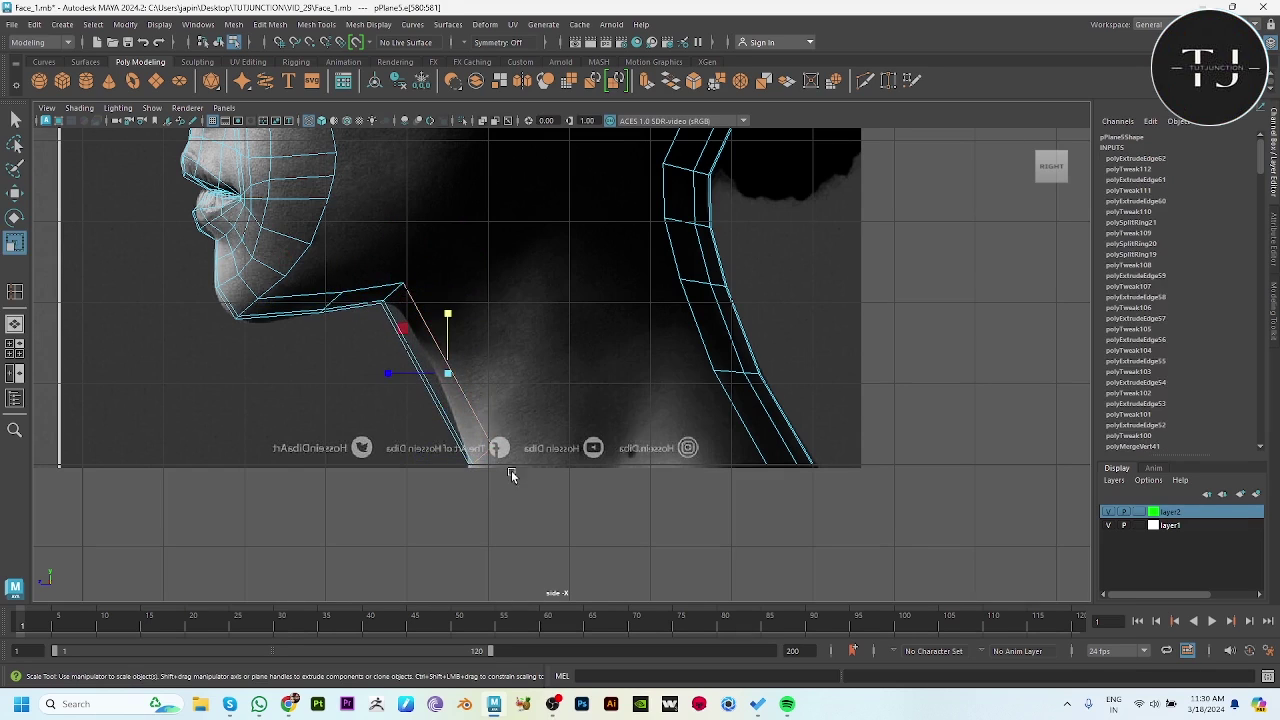
pyautogui.press('w')
pyautogui.moveTo(482, 458); pyautogui.dragTo(482, 470)
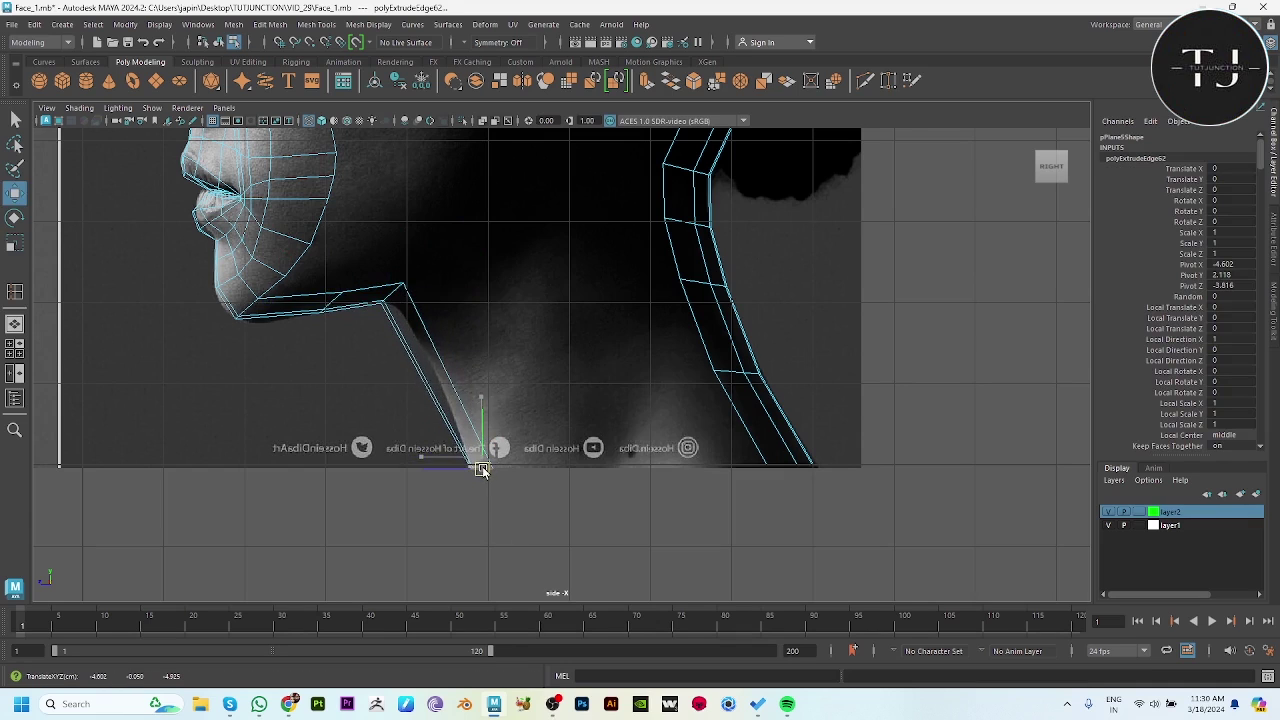
# Insert an edge loop along the front neck strip and bend it to the throat.
pyautogui.keyDown('shift'); pyautogui.moveTo(437, 352); pyautogui.dragTo(420, 335, button='right'); pyautogui.keyUp('shift')
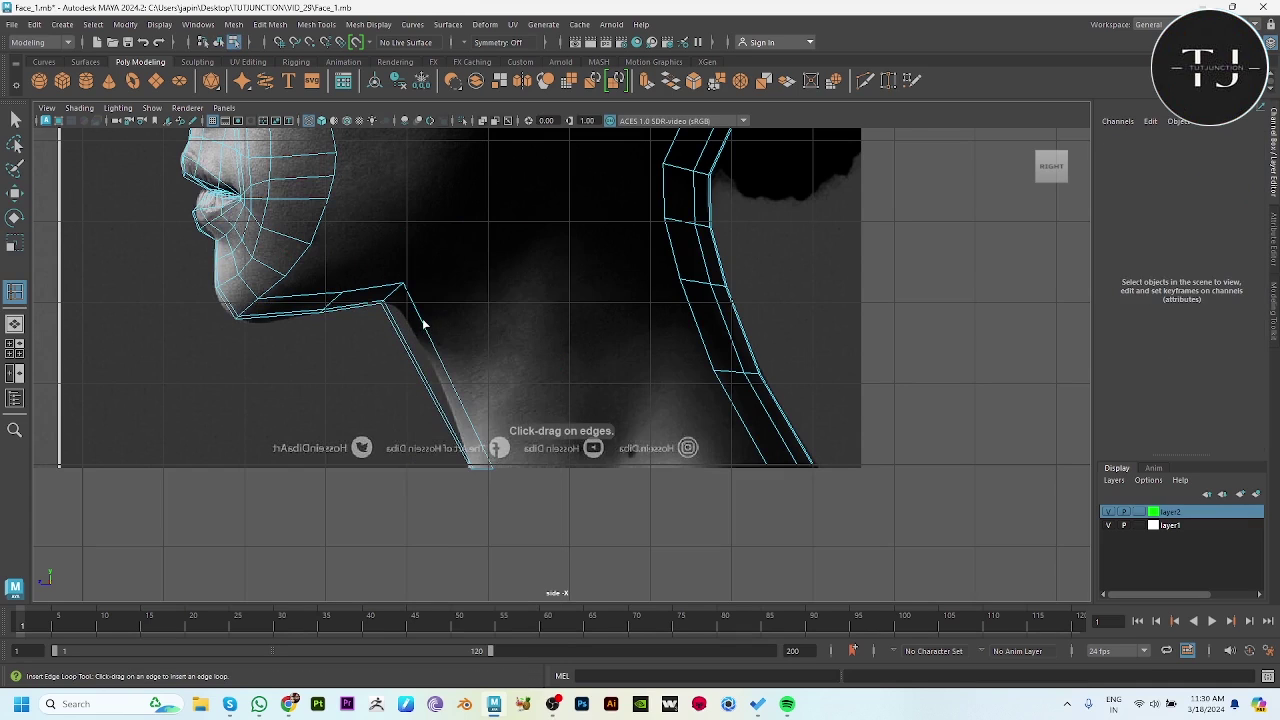
pyautogui.moveTo(418, 333); pyautogui.dragTo(435, 320)
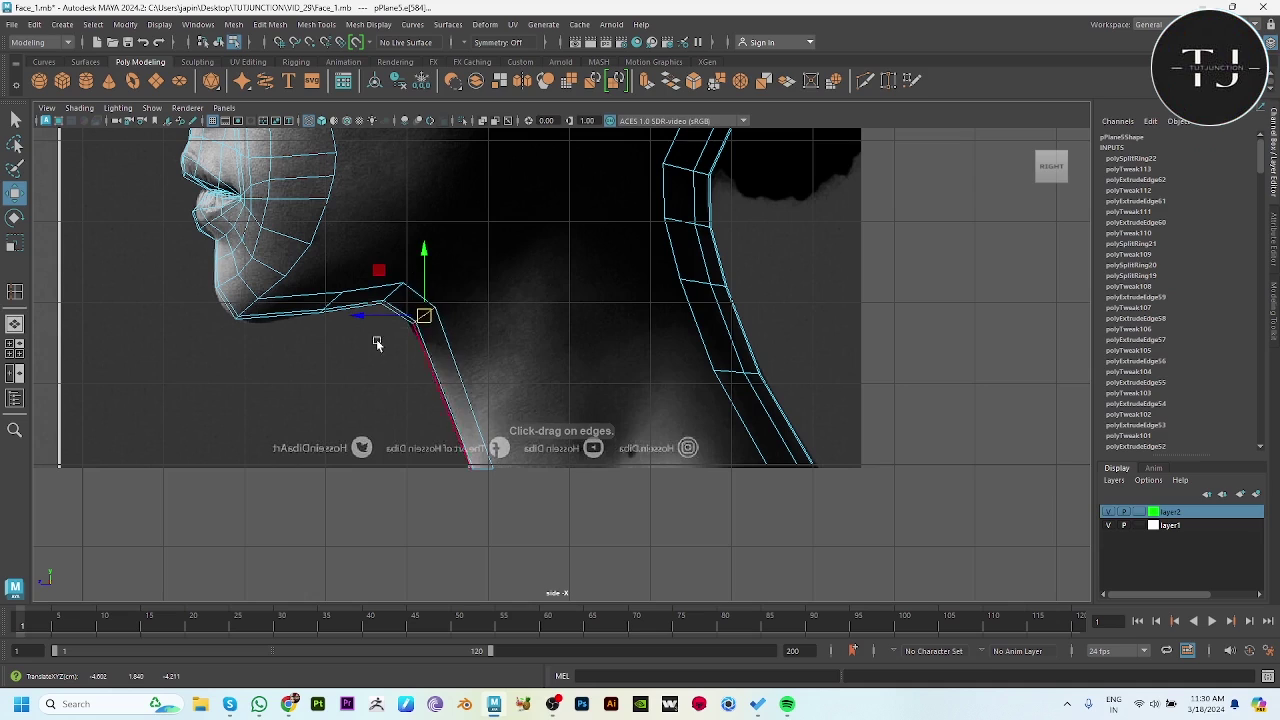
pyautogui.click(17, 293)
pyautogui.press('w')
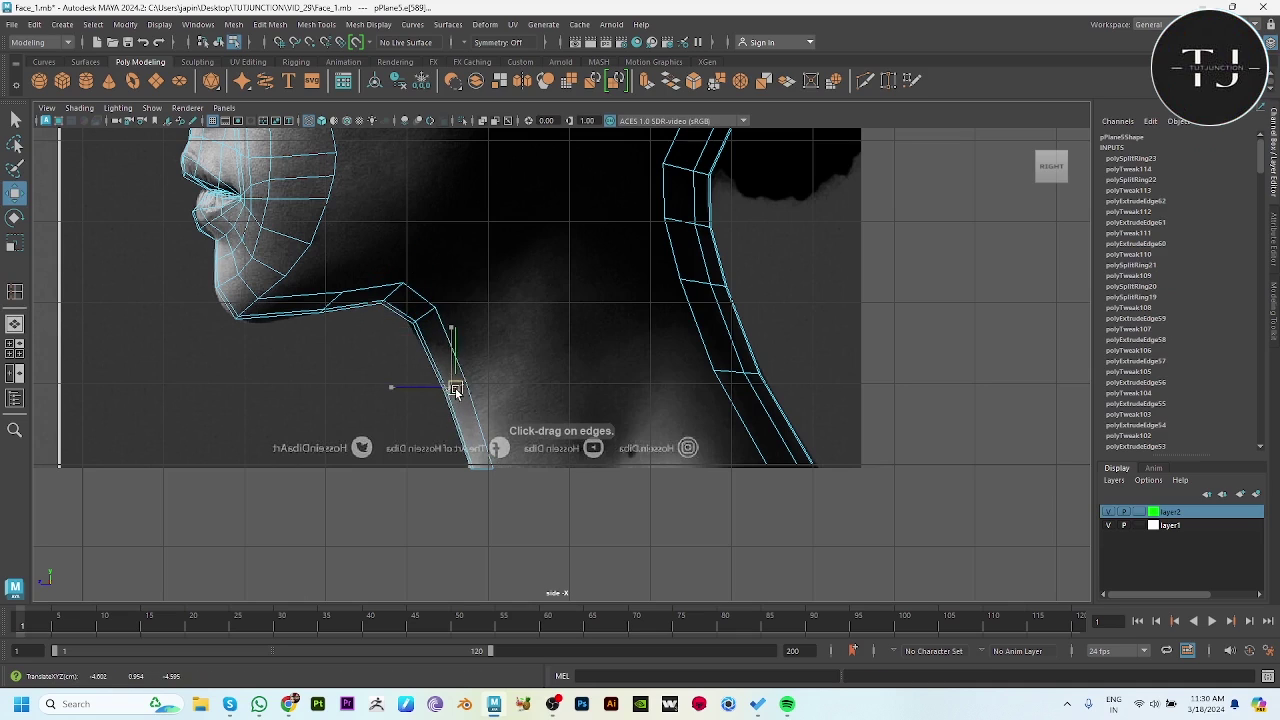
# Inspect the neck in perspective and reselect the head mesh from a side profile.
pyautogui.press('space')
pyautogui.press('space')
pyautogui.moveTo(680, 420)
pyautogui.keyDown('alt'); pyautogui.mouseDown()
pyautogui.moveTo(462, 335)
pyautogui.moveTo(440, 380)
pyautogui.mouseUp(); pyautogui.keyUp('alt')
pyautogui.press('space')
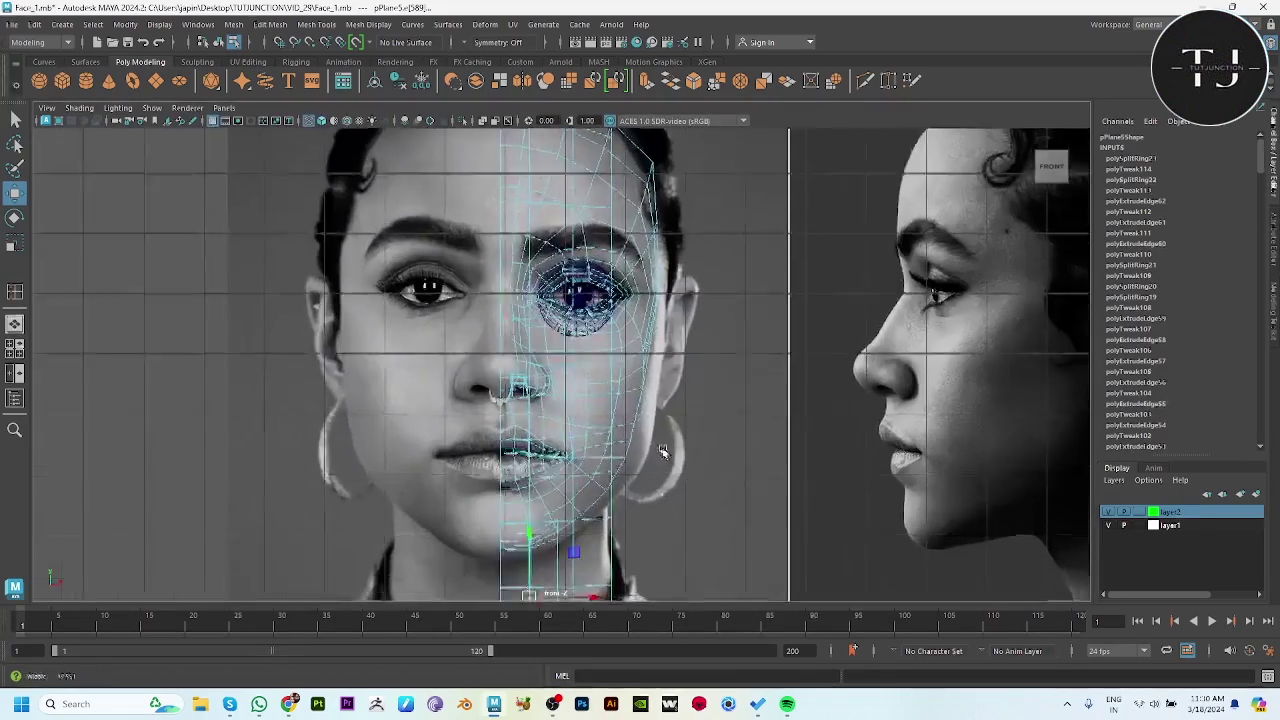
pyautogui.scroll(2, 683, 390)
pyautogui.press('space')
pyautogui.keyDown('alt'); pyautogui.moveTo(703, 386); pyautogui.dragTo(515, 427); pyautogui.keyUp('alt')
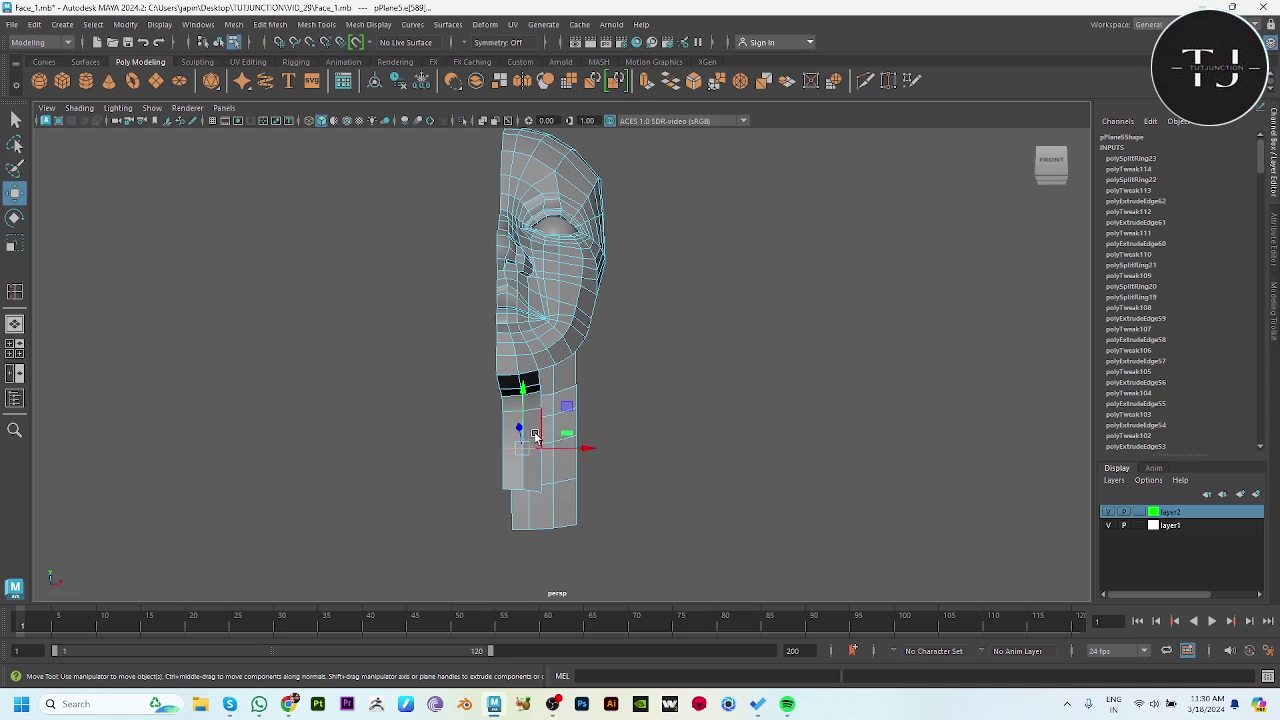
pyautogui.press('space')
pyautogui.press('space')
pyautogui.press('e')
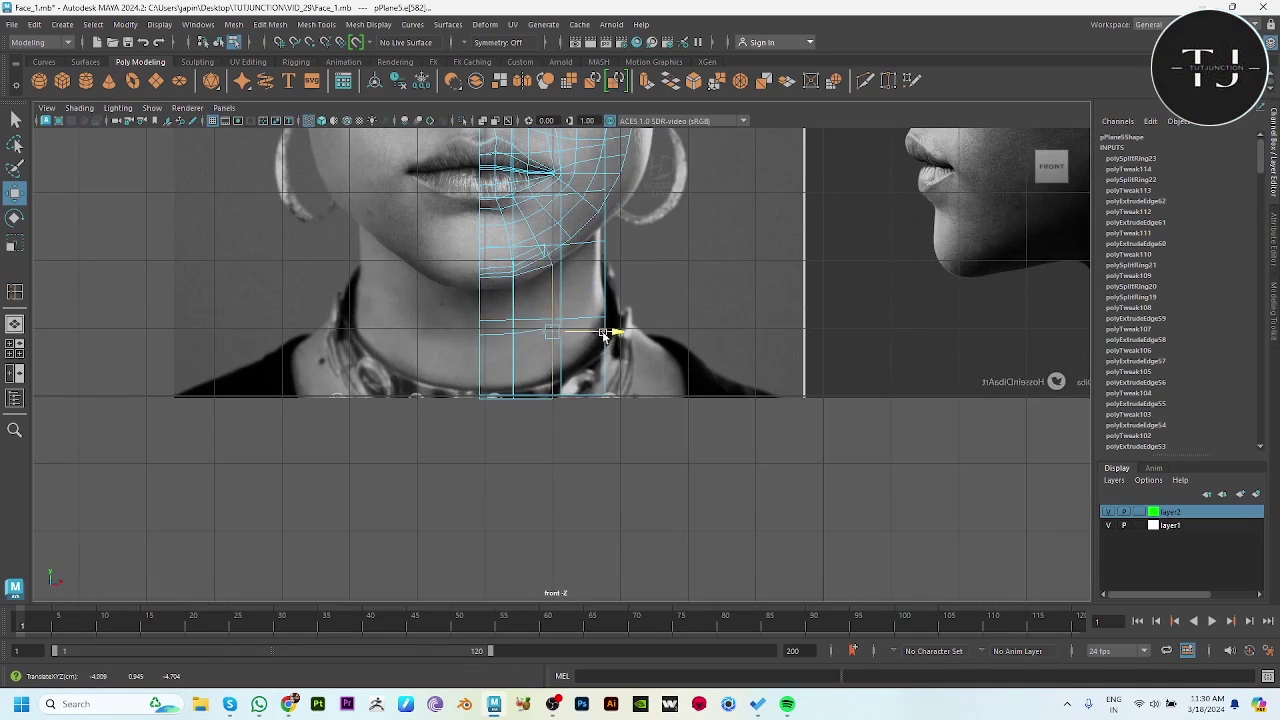
pyautogui.press('w')
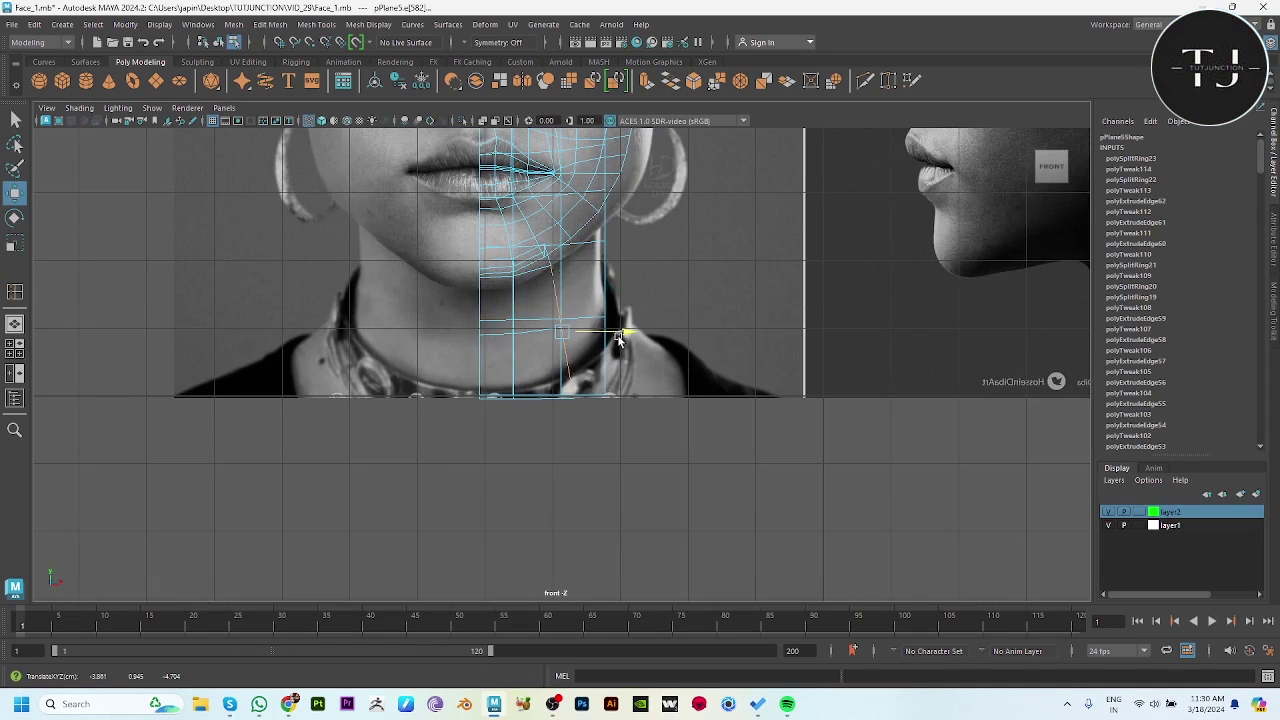
pyautogui.press('space')
pyautogui.moveTo(632, 326); pyautogui.dragTo(640, 383)
pyautogui.click(768, 383)
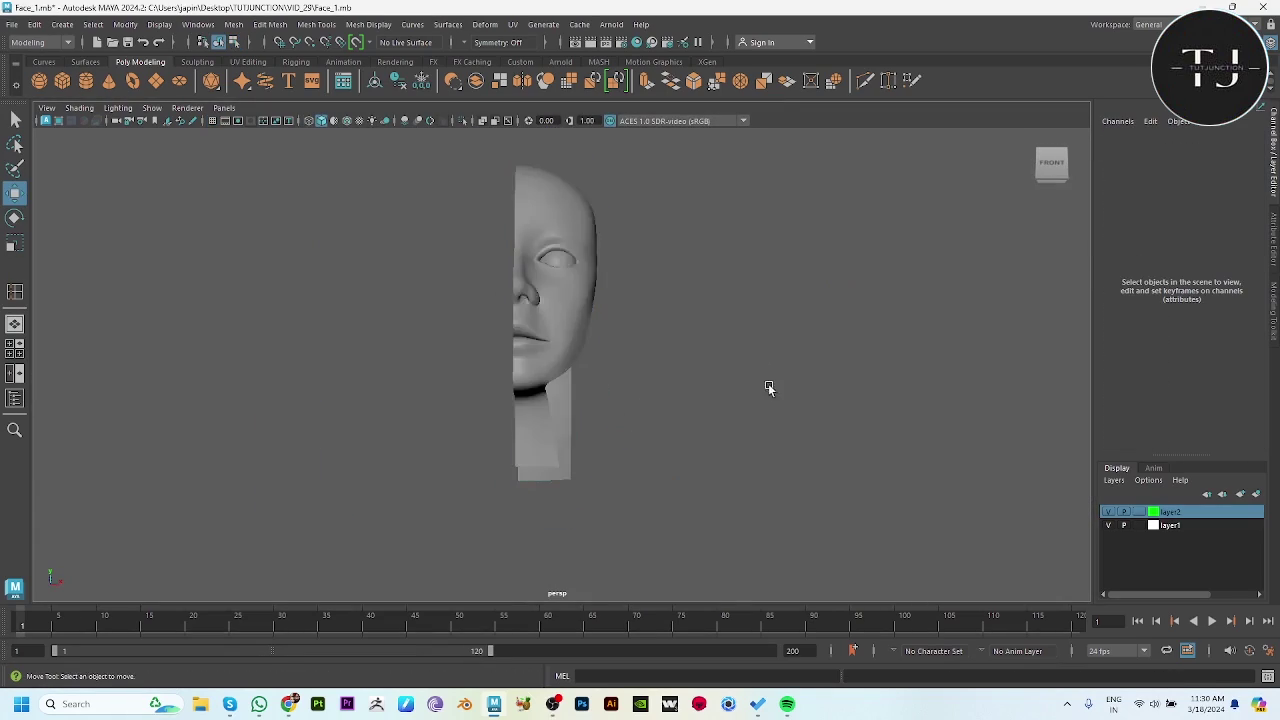
pyautogui.moveTo(768, 383)
pyautogui.keyDown('alt'); pyautogui.mouseDown()
pyautogui.moveTo(585, 404)
pyautogui.moveTo(606, 391)
pyautogui.moveTo(597, 429)
pyautogui.moveTo(504, 405)
pyautogui.mouseUp(); pyautogui.keyUp('alt')
pyautogui.click(585, 404)
# Extrude an edge under the chin toward the neck strip.
pyautogui.press('F10')
pyautogui.click(471, 389)
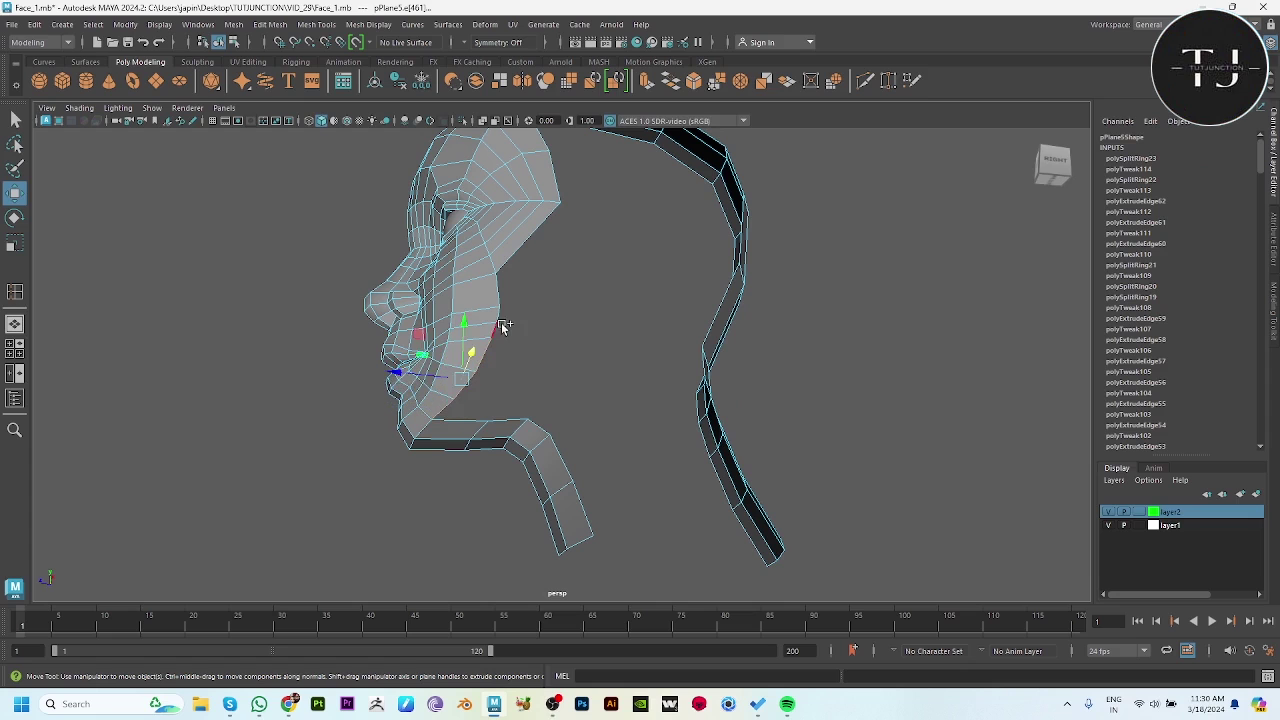
pyautogui.moveTo(655, 472); pyautogui.dragTo(777, 471)
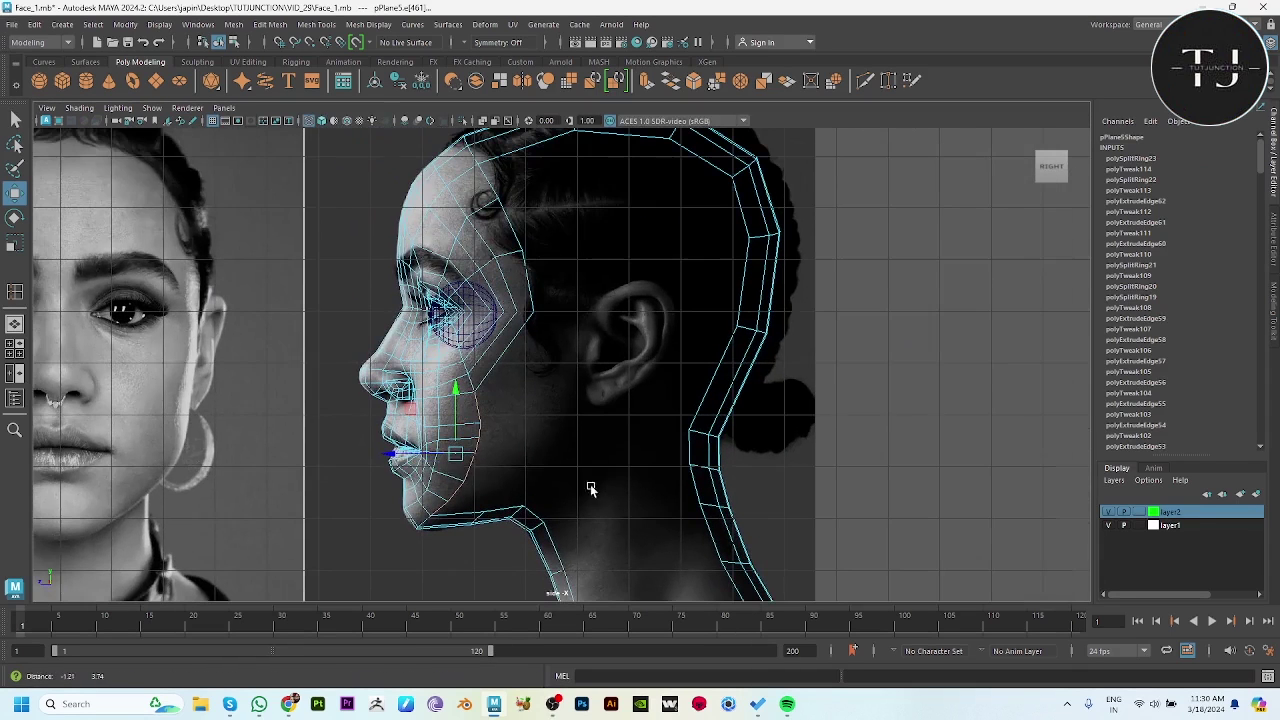
pyautogui.hotkey('ctrl', 'e')
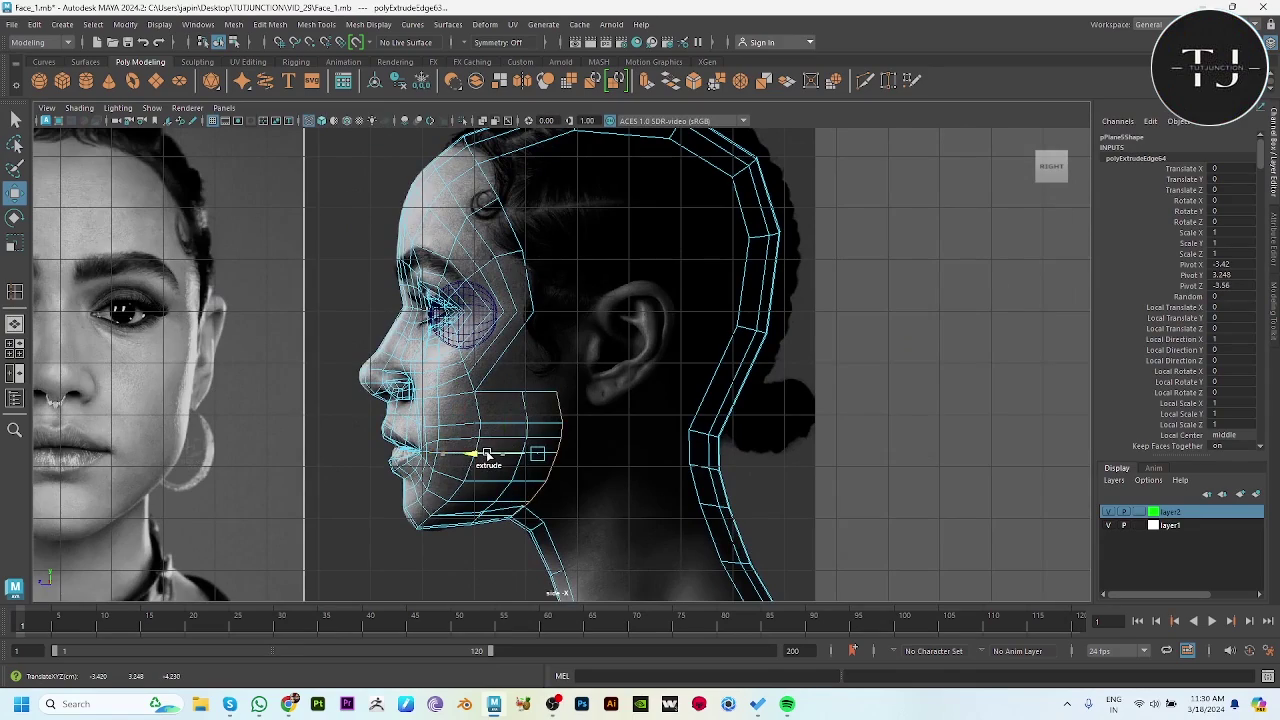
pyautogui.press('space')
pyautogui.press('space')
pyautogui.keyDown('alt'); pyautogui.moveTo(609, 391); pyautogui.dragTo(437, 389); pyautogui.keyUp('alt')
# Target-weld the jaw corner vertex onto the neck vertex and check the smoothed result.
pyautogui.rightClick(437, 389)
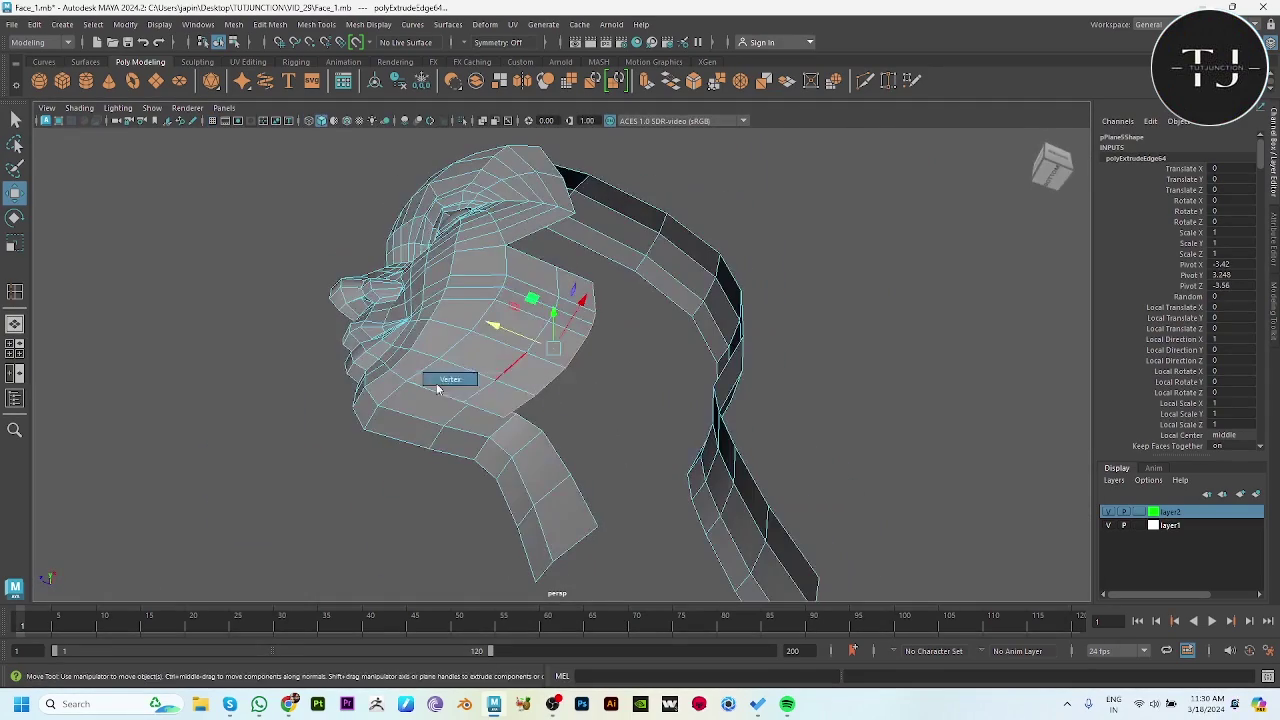
pyautogui.click(460, 393)
pyautogui.click(491, 418)
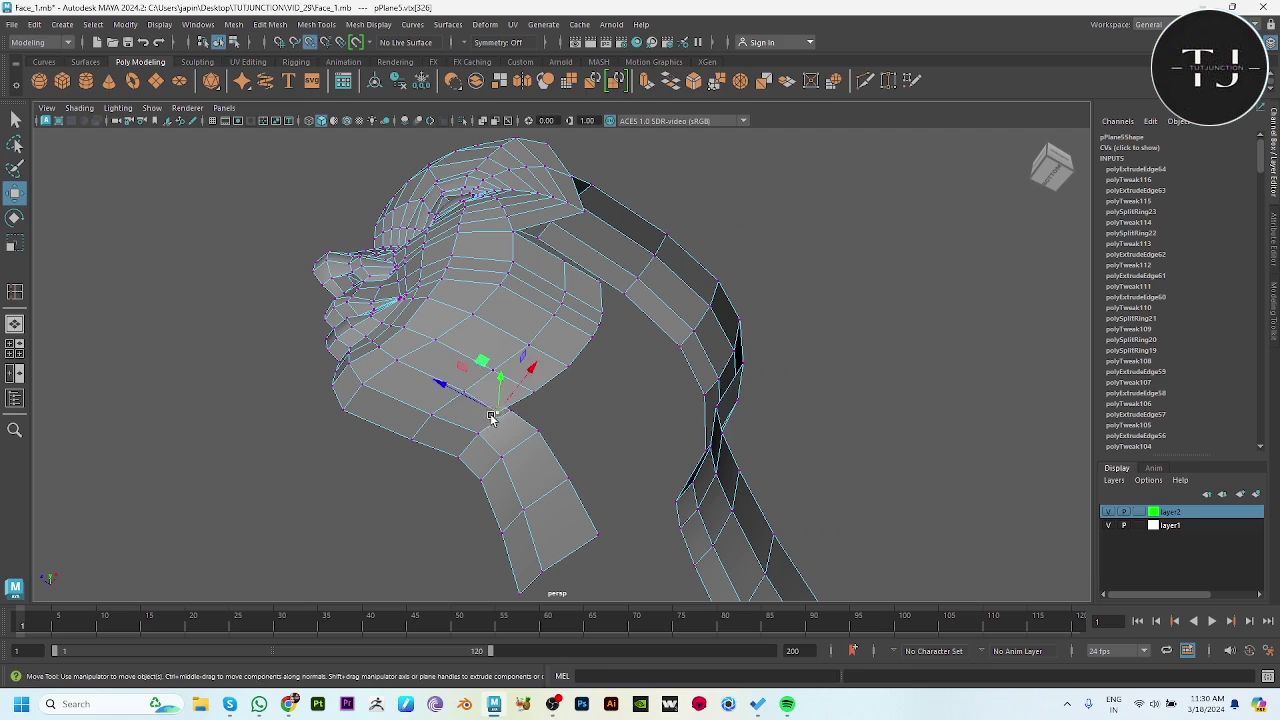
pyautogui.keyDown('shift'); pyautogui.moveTo(508, 423); pyautogui.dragTo(560, 406, button='right'); pyautogui.keyUp('shift')
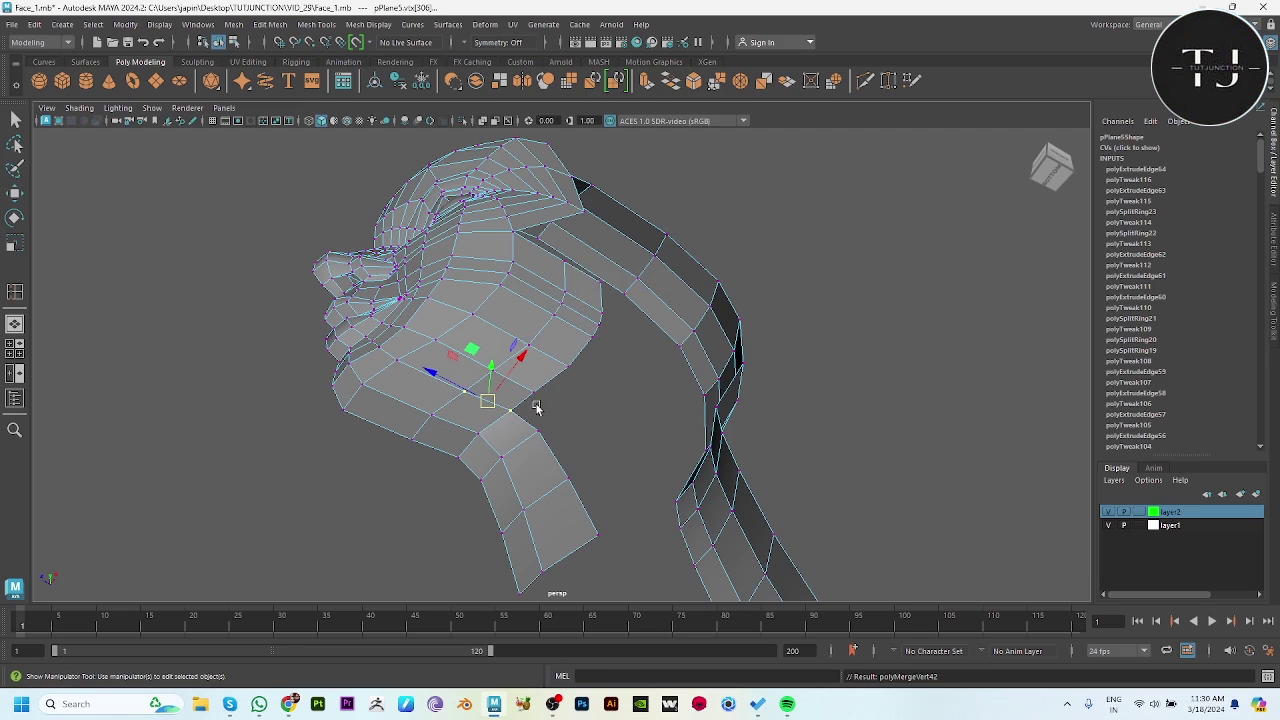
pyautogui.moveTo(525, 400)
pyautogui.keyDown('alt'); pyautogui.mouseDown()
pyautogui.moveTo(586, 349)
pyautogui.moveTo(509, 423)
pyautogui.moveTo(669, 422)
pyautogui.moveTo(591, 420)
pyautogui.moveTo(609, 403)
pyautogui.moveTo(588, 462)
pyautogui.moveTo(514, 300)
pyautogui.moveTo(602, 476)
pyautogui.mouseUp(); pyautogui.keyUp('alt')
pyautogui.press('w')
pyautogui.press('3')
pyautogui.press('1')
pyautogui.click(588, 462)
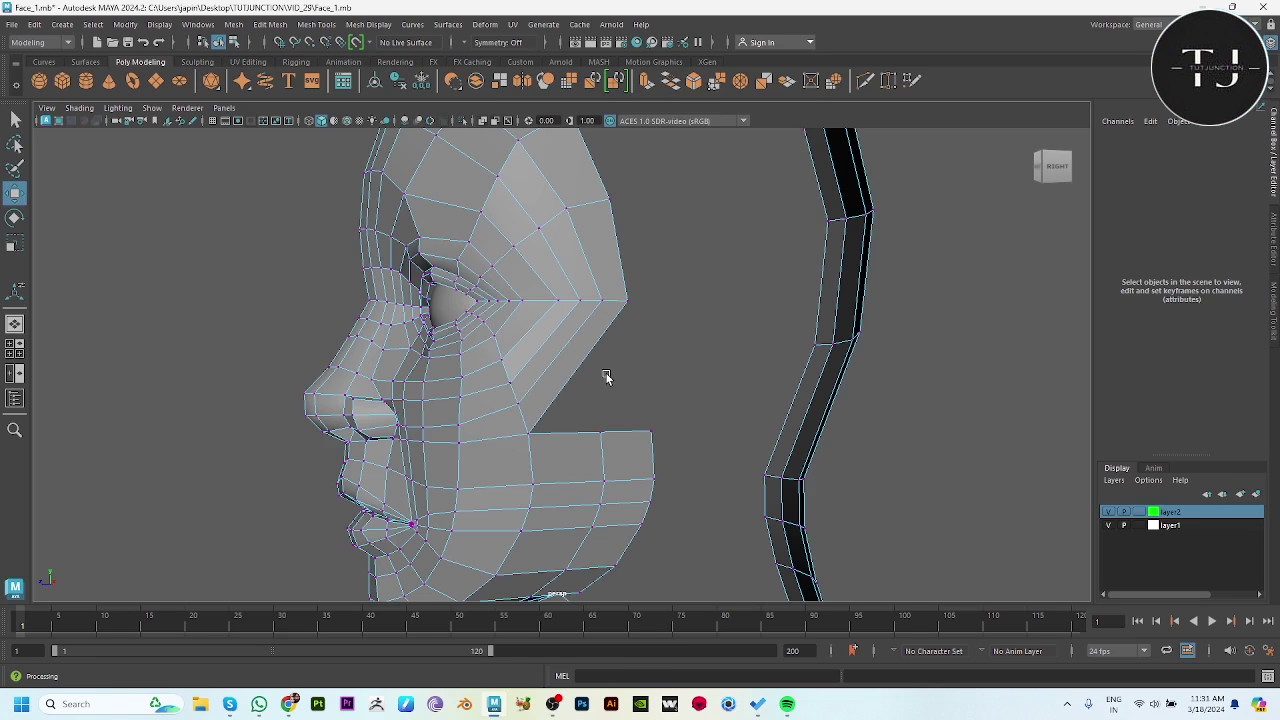
# Insert an edge loop across the cheek and nudge its new vertex into place.
pyautogui.moveTo(542, 345); pyautogui.dragTo(627, 283, button='right')
pyautogui.keyDown('alt'); pyautogui.moveTo(614, 290); pyautogui.dragTo(586, 289); pyautogui.keyUp('alt')
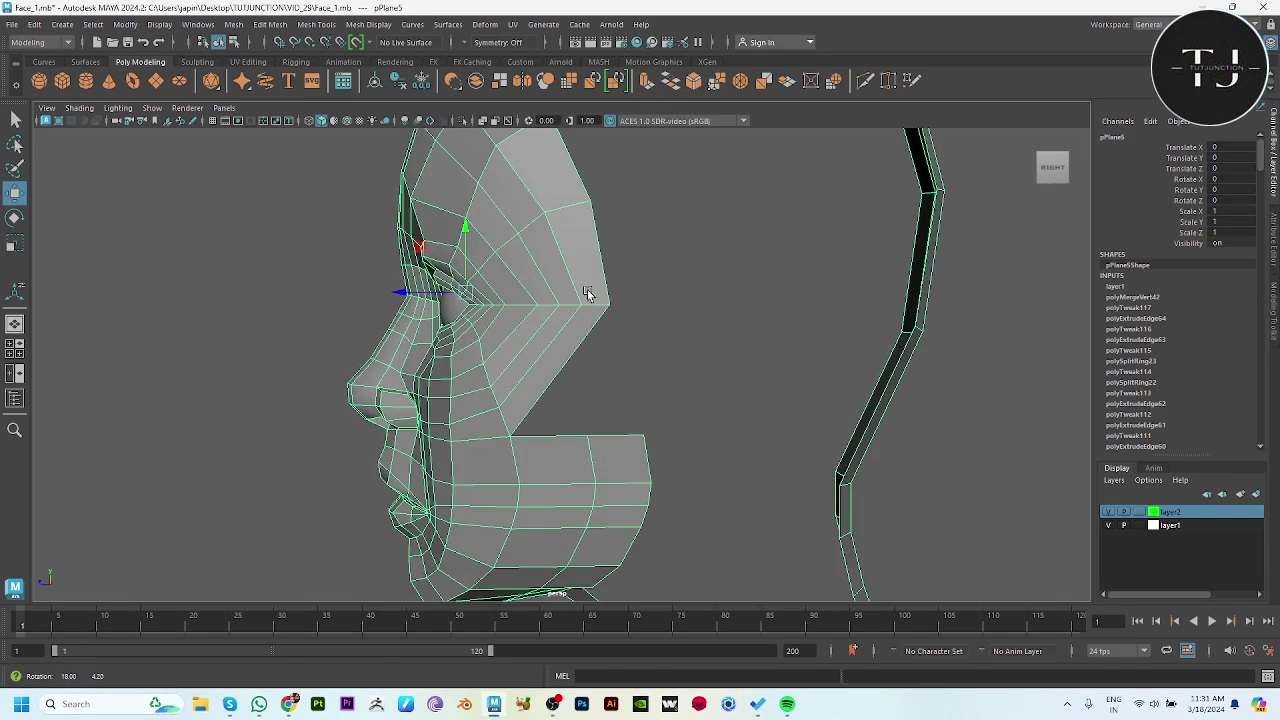
pyautogui.keyDown('shift'); pyautogui.moveTo(567, 246); pyautogui.dragTo(513, 336, button='right'); pyautogui.keyUp('shift')
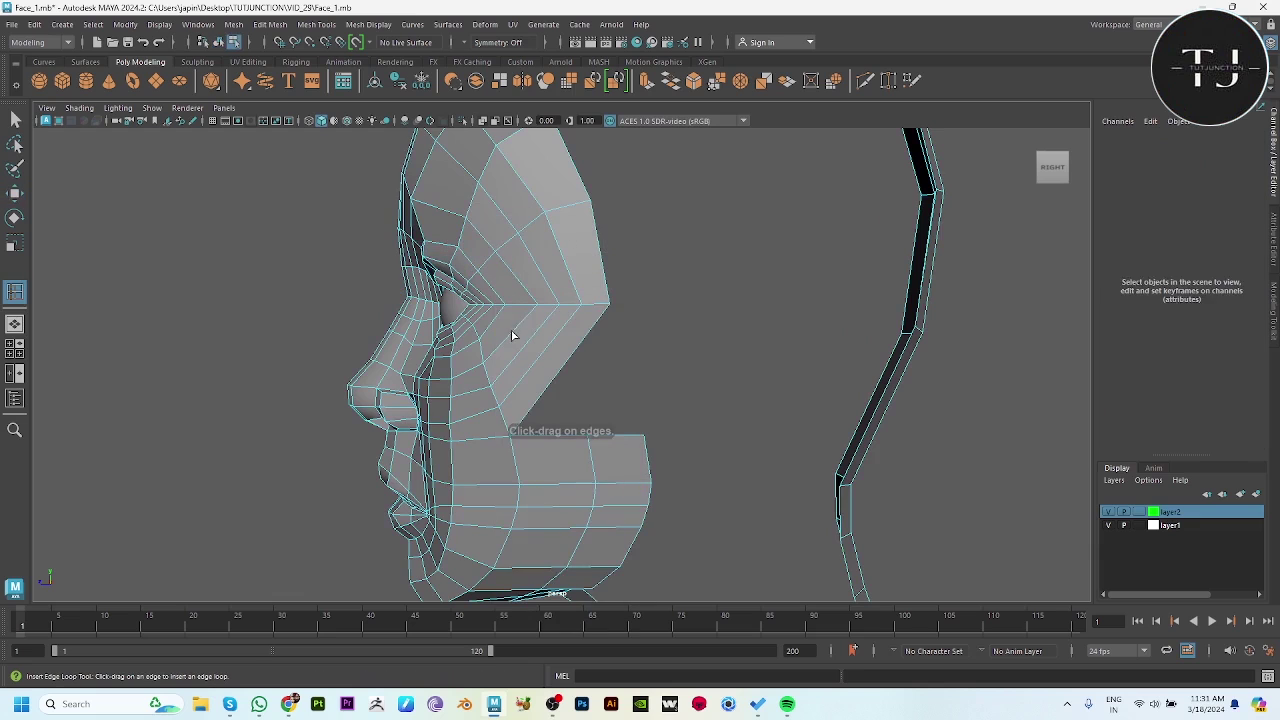
pyautogui.press('w')
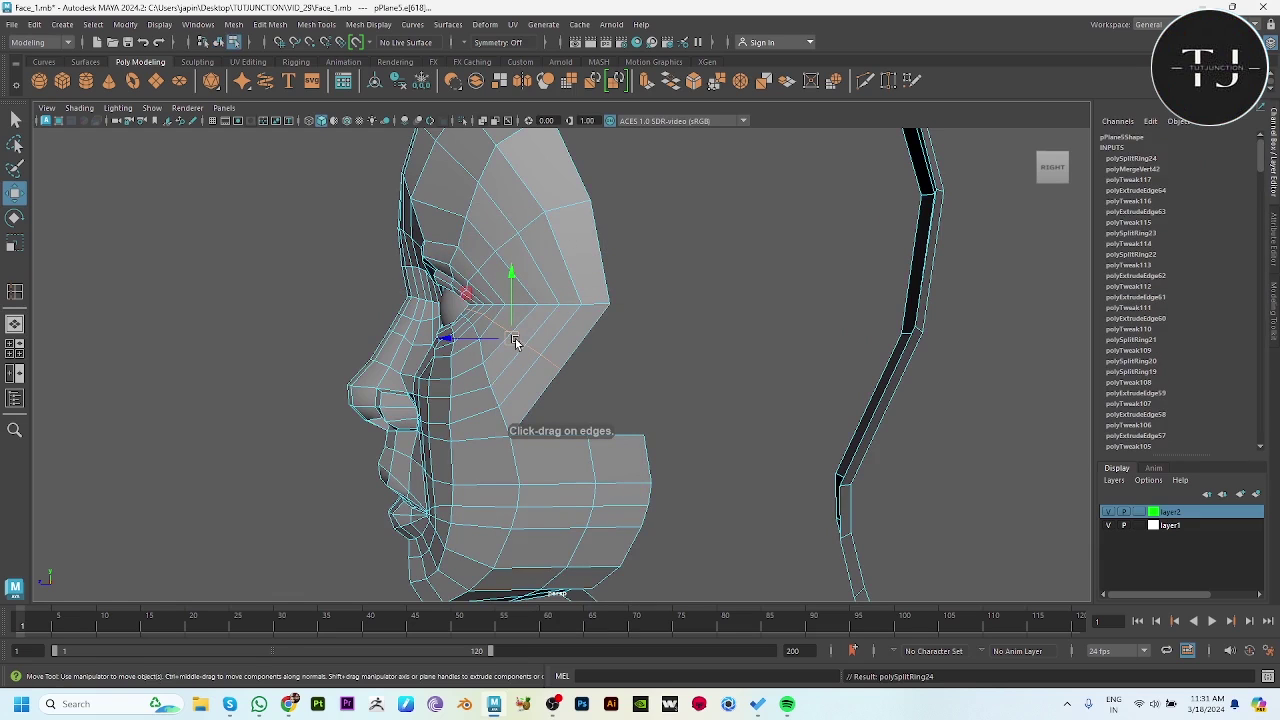
pyautogui.moveTo(514, 341)
pyautogui.mouseDown()
pyautogui.moveTo(522, 418)
pyautogui.moveTo(492, 398)
pyautogui.mouseUp()
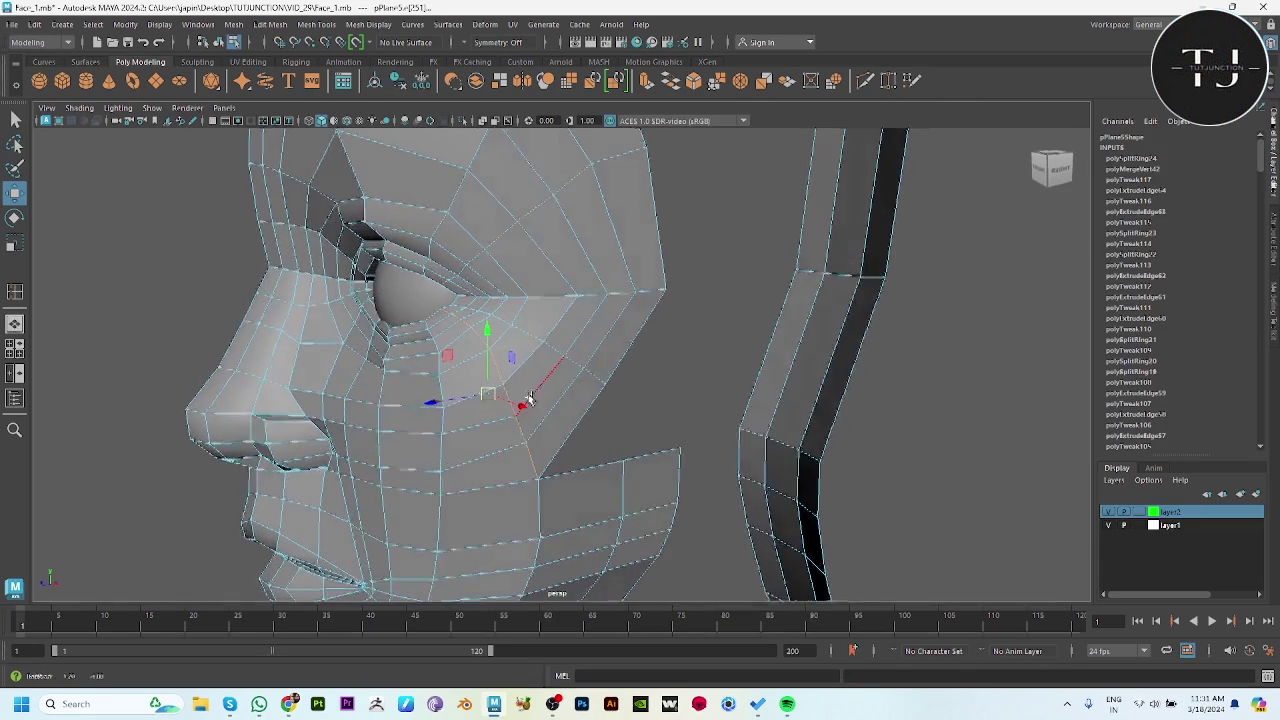
pyautogui.press('XF86AudioLowerVolume')
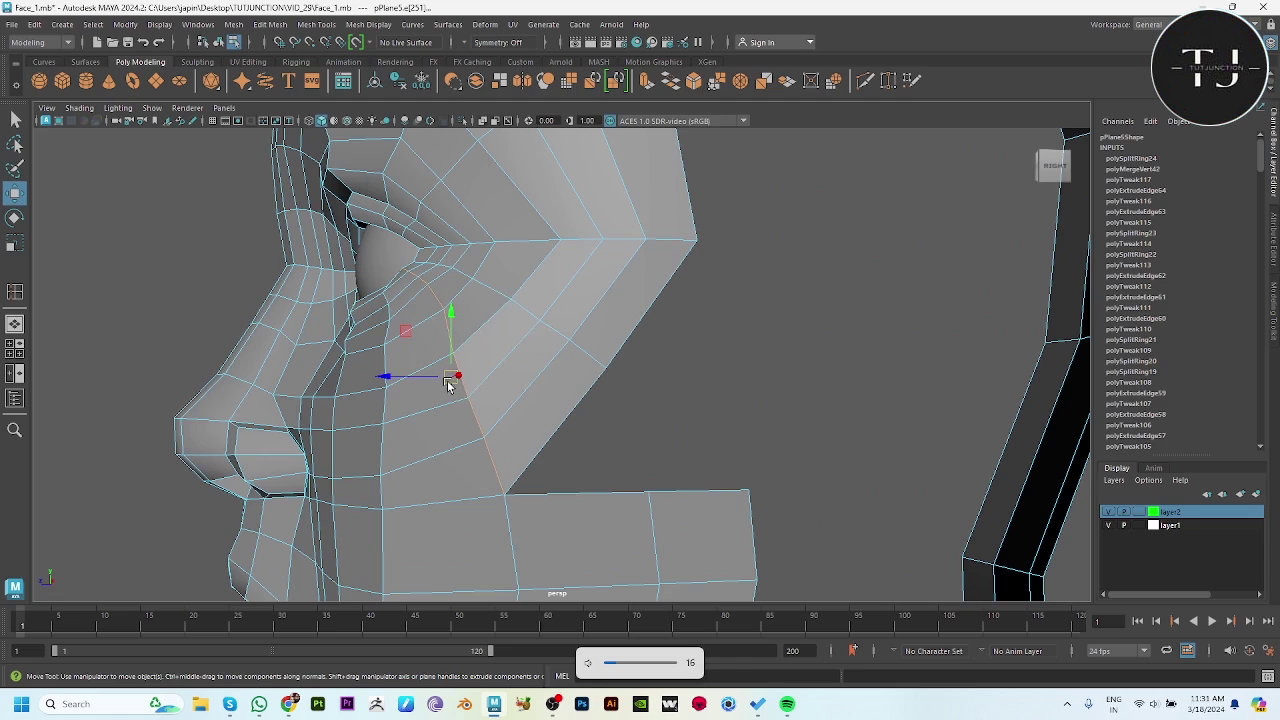
pyautogui.moveTo(448, 386); pyautogui.dragTo(451, 391)
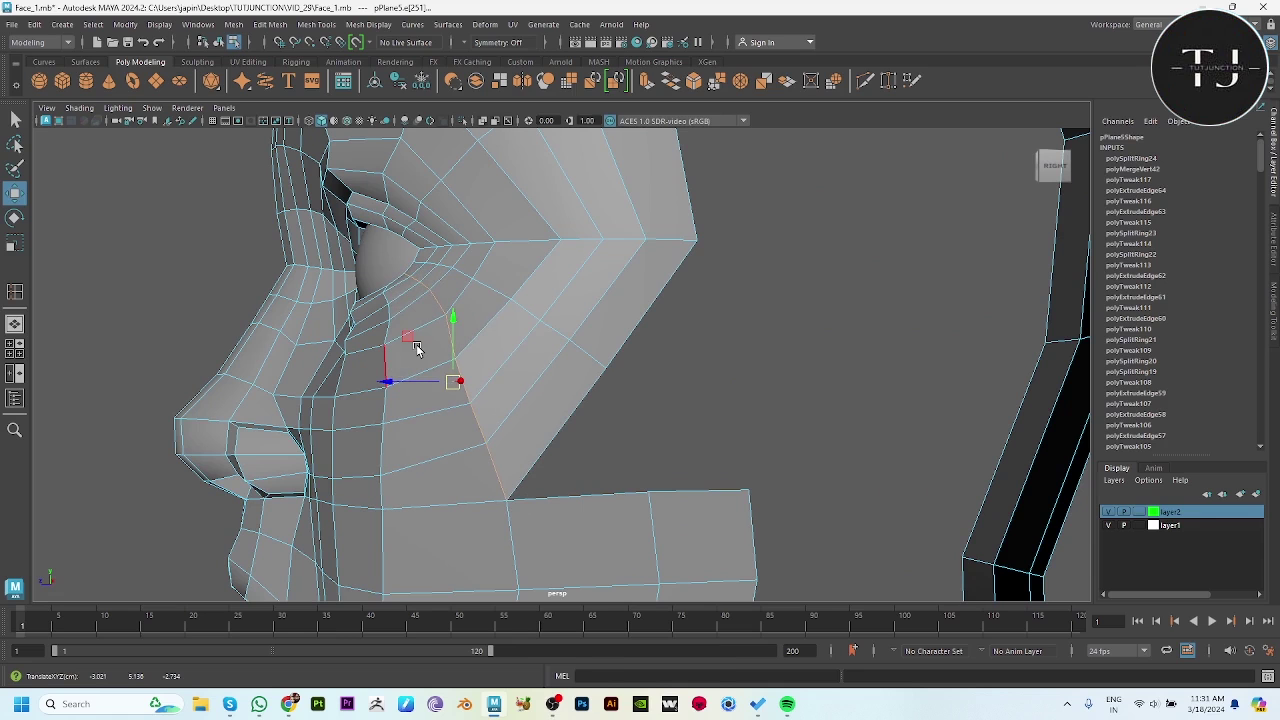
# Target-weld the back jaw vertices onto the neck strip.
pyautogui.moveTo(458, 278)
pyautogui.keyDown('alt'); pyautogui.mouseDown()
pyautogui.moveTo(429, 271)
pyautogui.moveTo(491, 406)
pyautogui.moveTo(571, 417)
pyautogui.moveTo(447, 403)
pyautogui.moveTo(604, 364)
pyautogui.moveTo(626, 396)
pyautogui.moveTo(606, 486)
pyautogui.mouseUp(); pyautogui.keyUp('alt')
pyautogui.click(447, 403)
pyautogui.keyDown('shift'); pyautogui.moveTo(674, 498); pyautogui.dragTo(857, 378, button='right'); pyautogui.keyUp('shift')
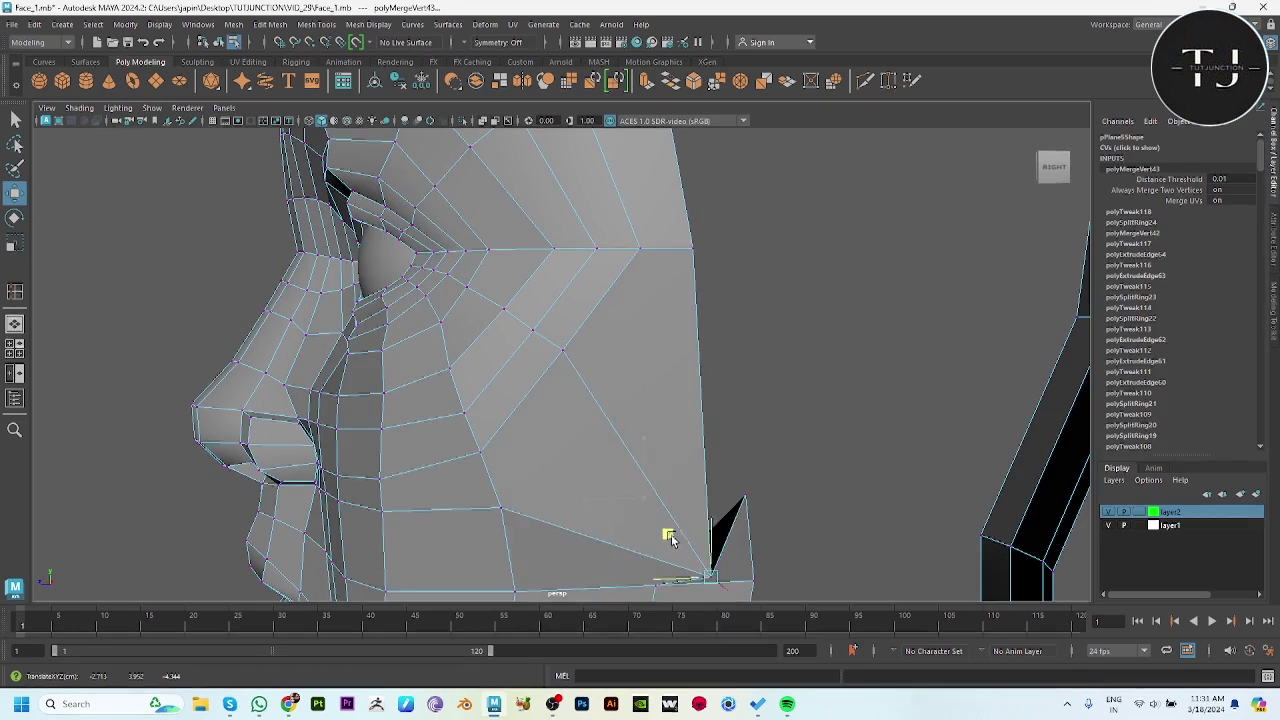
# In the side view, align the jaw, lower cheek and under-eye vertices with the reference photo.
pyautogui.press('space')
pyautogui.press('space')
pyautogui.scroll(5, 678, 579)
pyautogui.scroll(2, 728, 491)
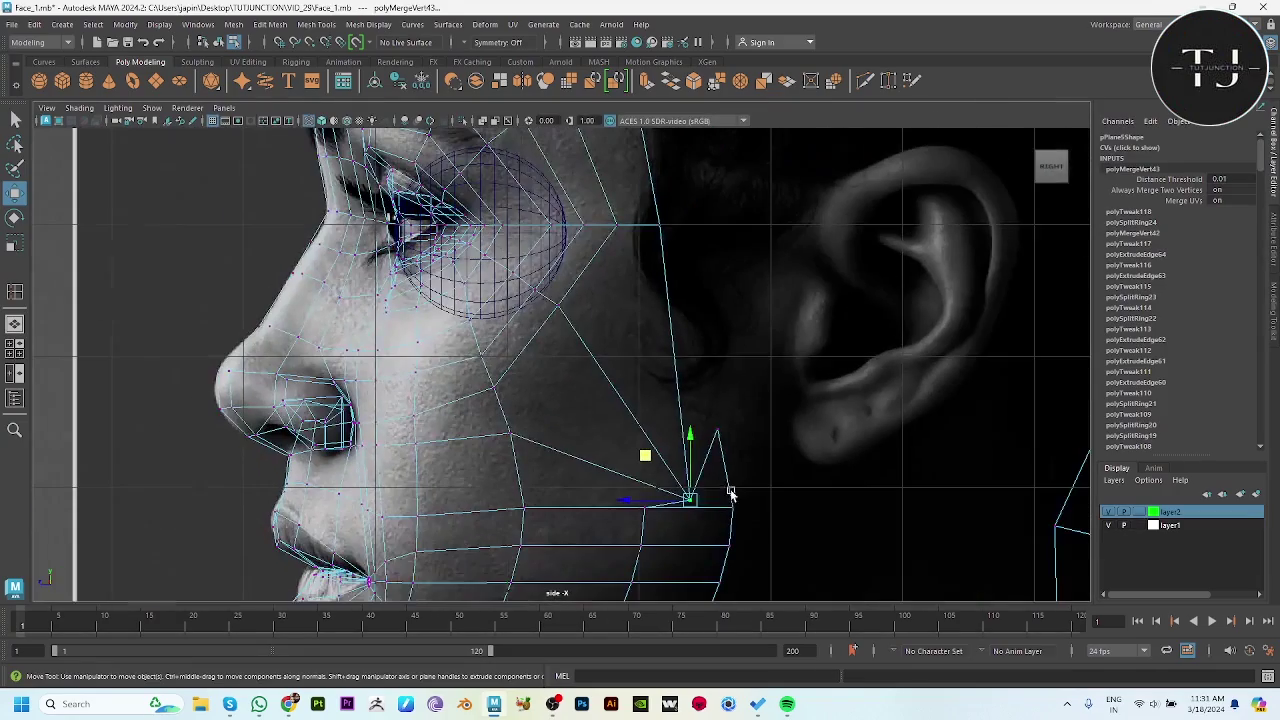
pyautogui.moveTo(688, 494)
pyautogui.mouseDown()
pyautogui.moveTo(697, 434)
pyautogui.moveTo(612, 393)
pyautogui.mouseUp()
pyautogui.moveTo(610, 491); pyautogui.dragTo(657, 534)
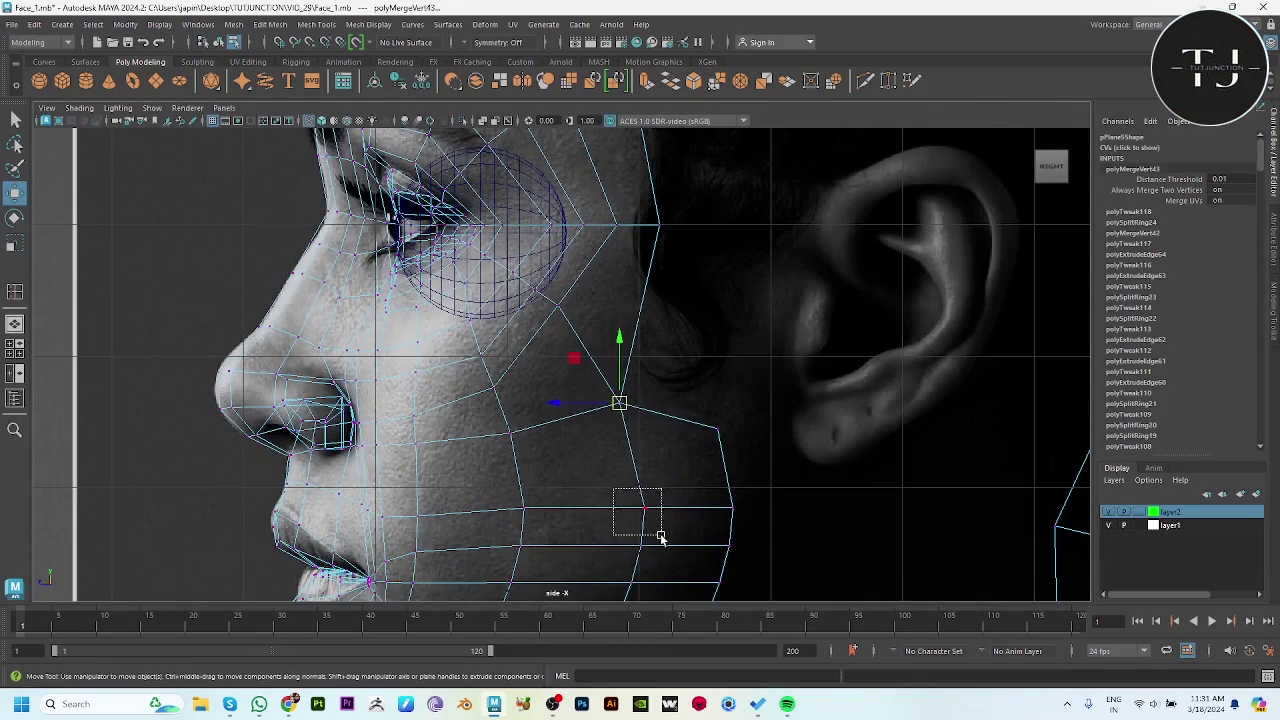
pyautogui.moveTo(538, 300); pyautogui.dragTo(573, 315)
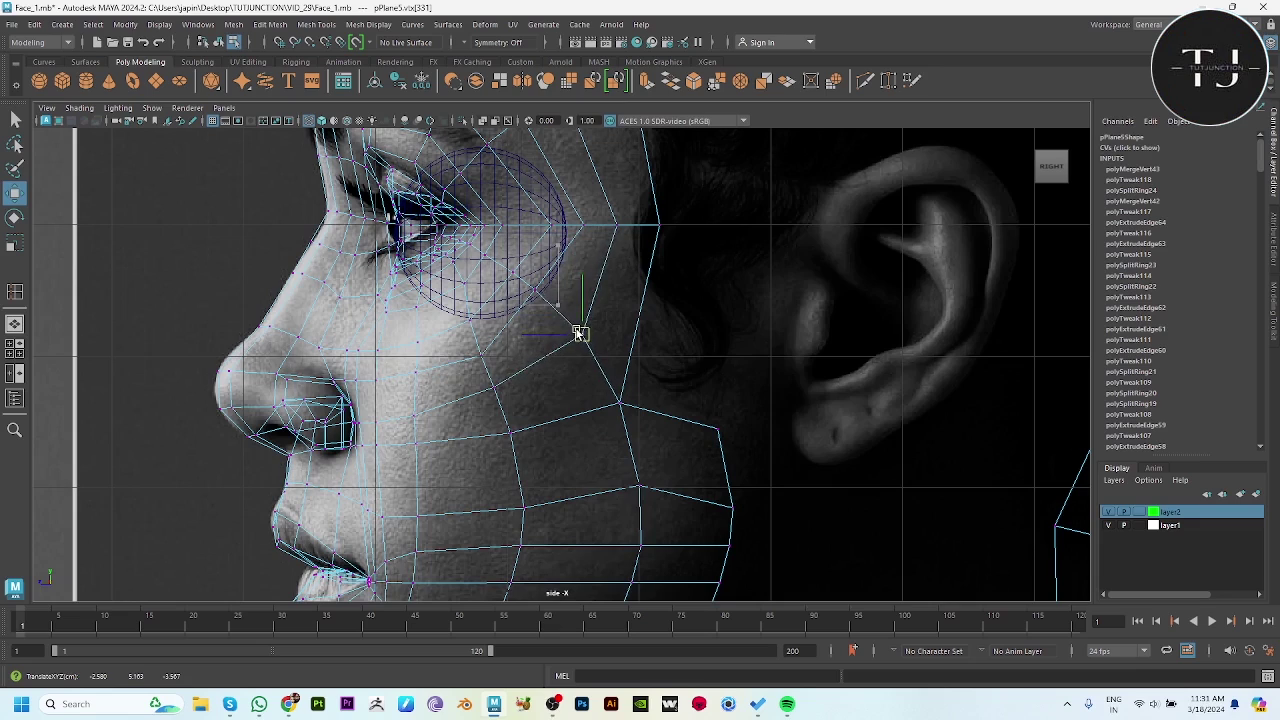
pyautogui.scroll(2, 555, 312)
pyautogui.moveTo(526, 262); pyautogui.dragTo(553, 279)
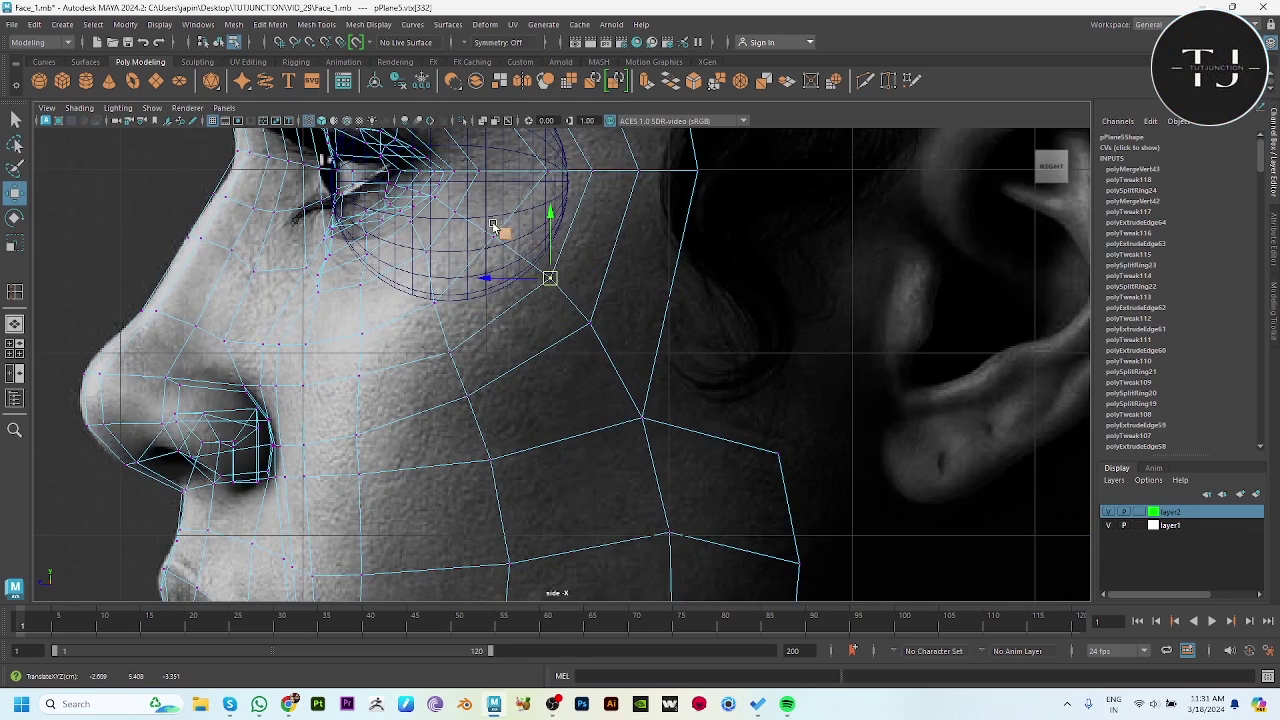
pyautogui.keyDown('alt'); pyautogui.moveTo(597, 380); pyautogui.dragTo(449, 337, button='middle'); pyautogui.keyUp('alt')
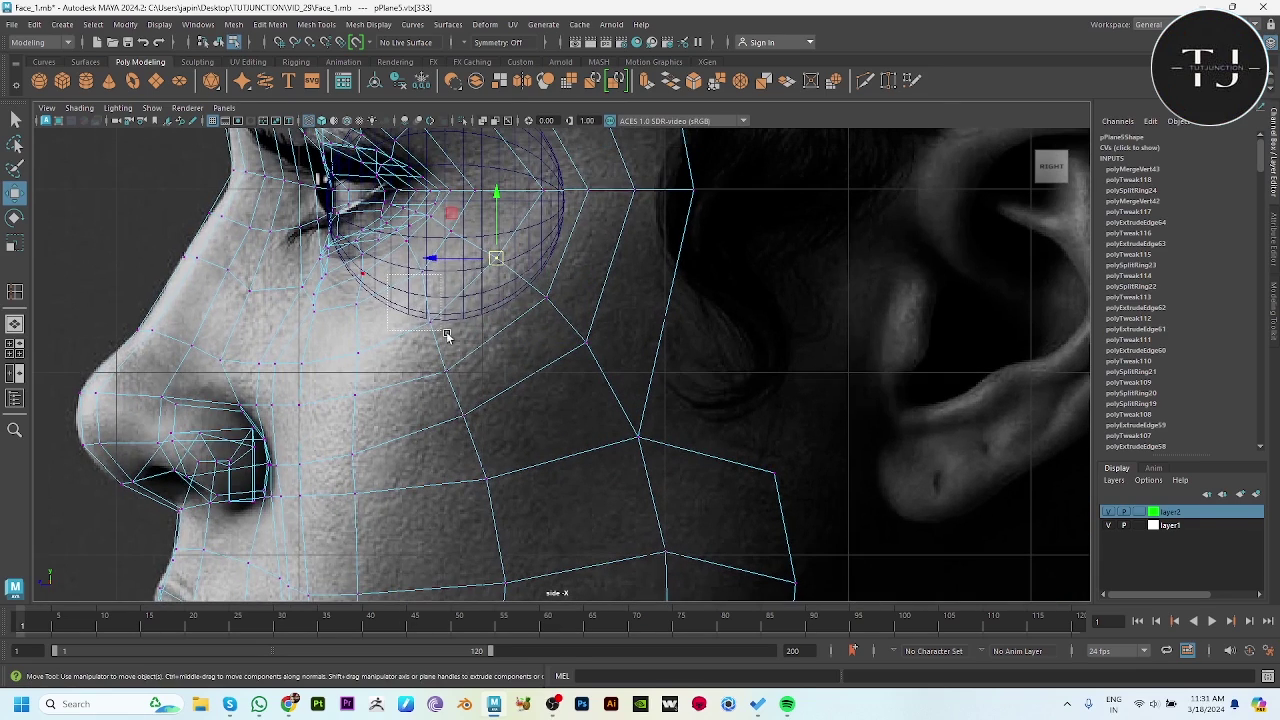
pyautogui.moveTo(449, 337)
pyautogui.mouseDown()
pyautogui.moveTo(428, 318)
pyautogui.moveTo(452, 412)
pyautogui.mouseUp()
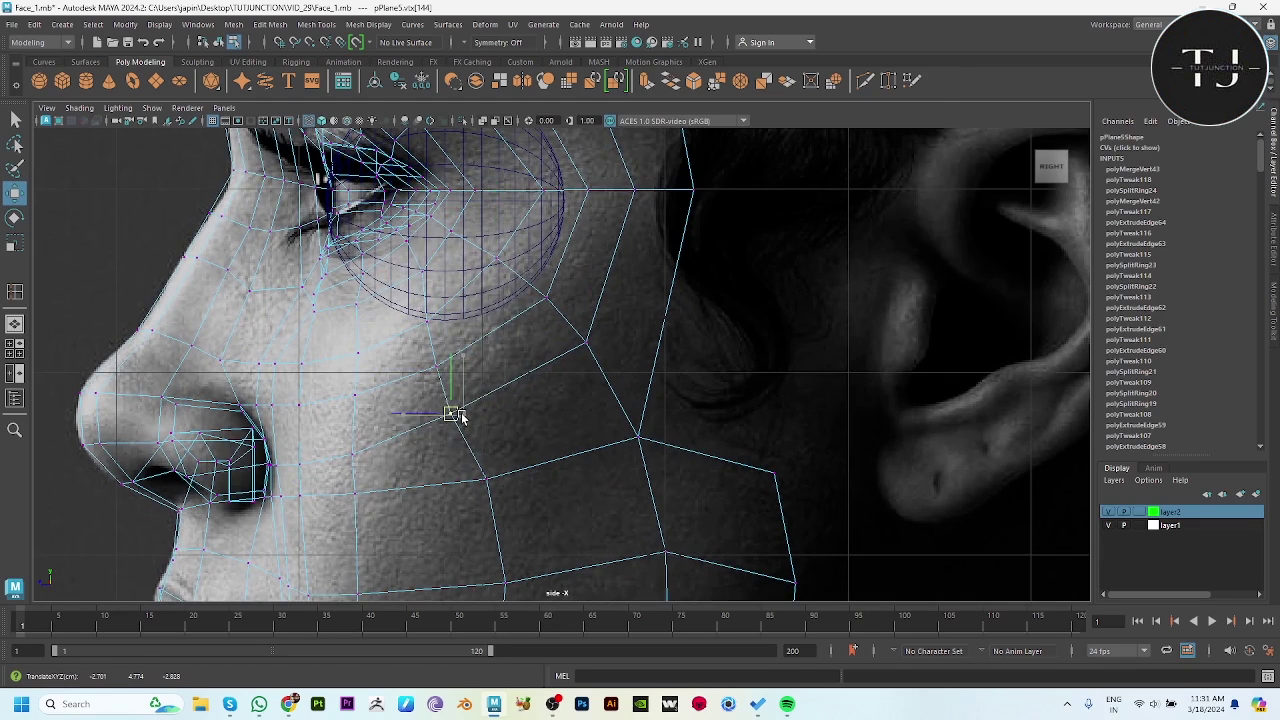
pyautogui.moveTo(486, 480); pyautogui.dragTo(476, 476)
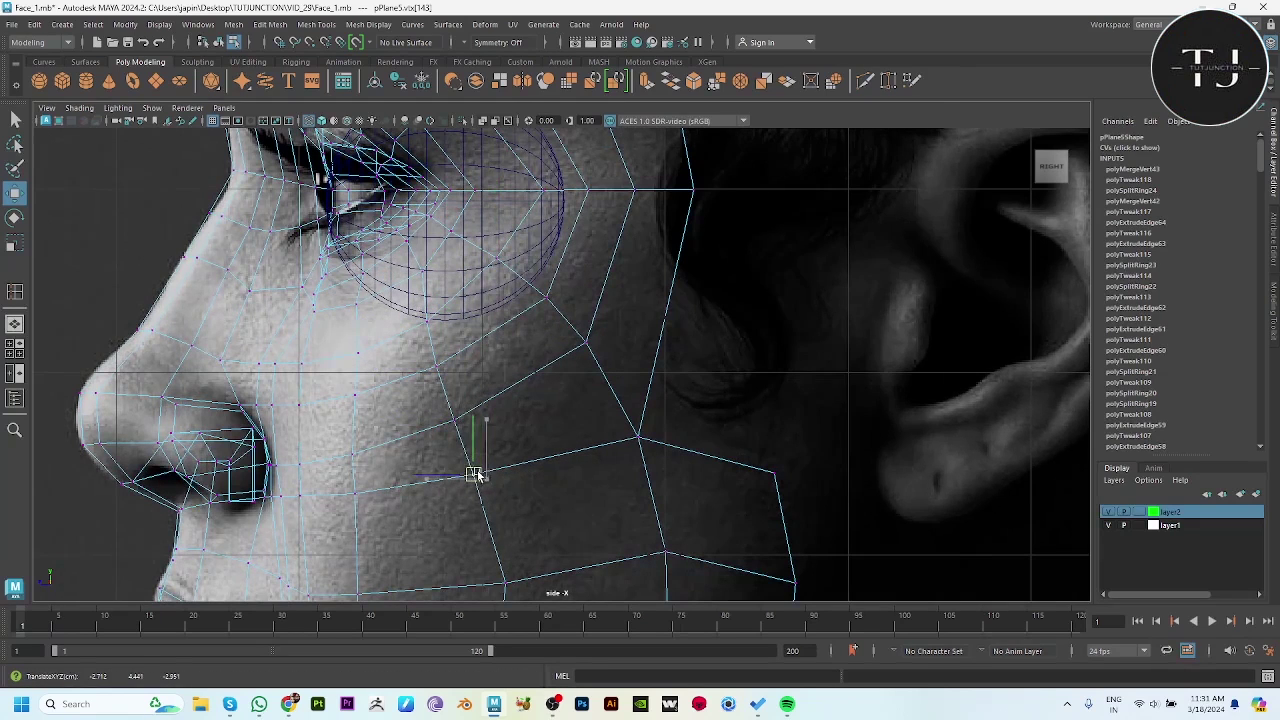
pyautogui.moveTo(506, 584); pyautogui.dragTo(490, 584)
# Refine the mouth, jaw, cheek and ear vertices, then return to perspective object mode.
pyautogui.keyDown('alt'); pyautogui.moveTo(490, 587); pyautogui.dragTo(643, 420, button='middle'); pyautogui.keyUp('alt')
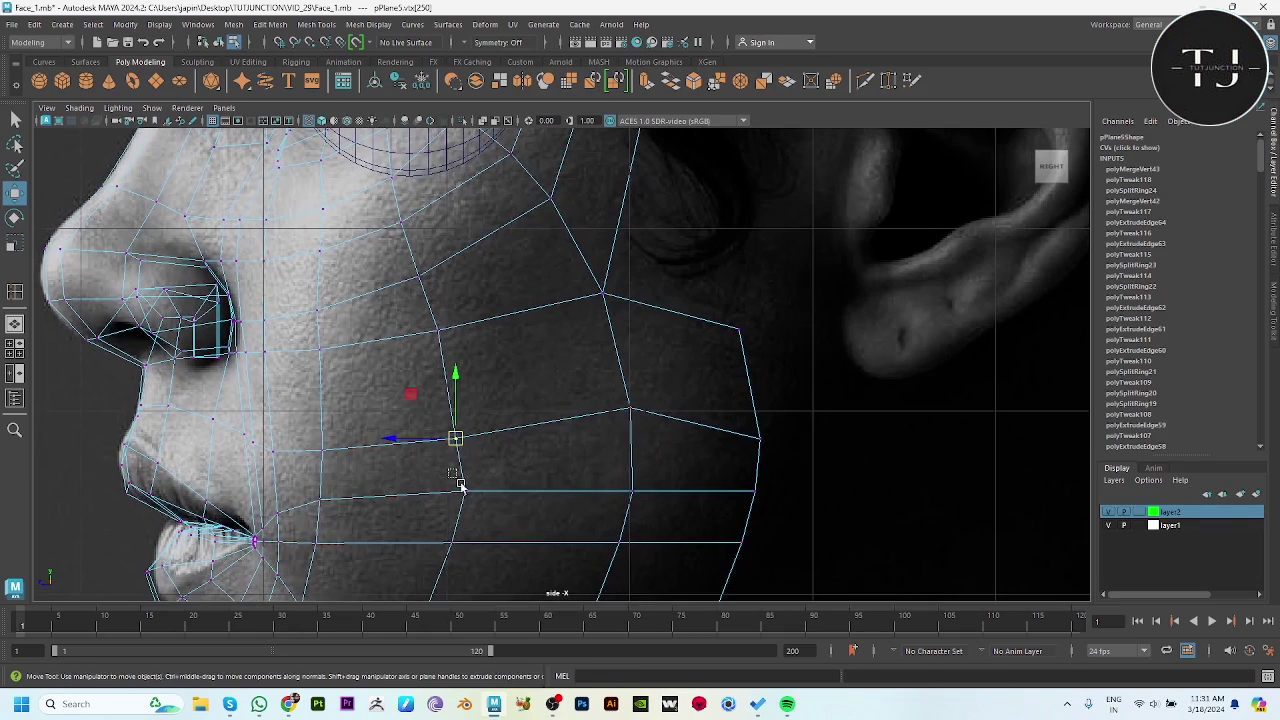
pyautogui.click(457, 490)
pyautogui.keyDown('alt'); pyautogui.moveTo(733, 413); pyautogui.dragTo(700, 530, button='middle'); pyautogui.keyUp('alt')
pyautogui.click(571, 408)
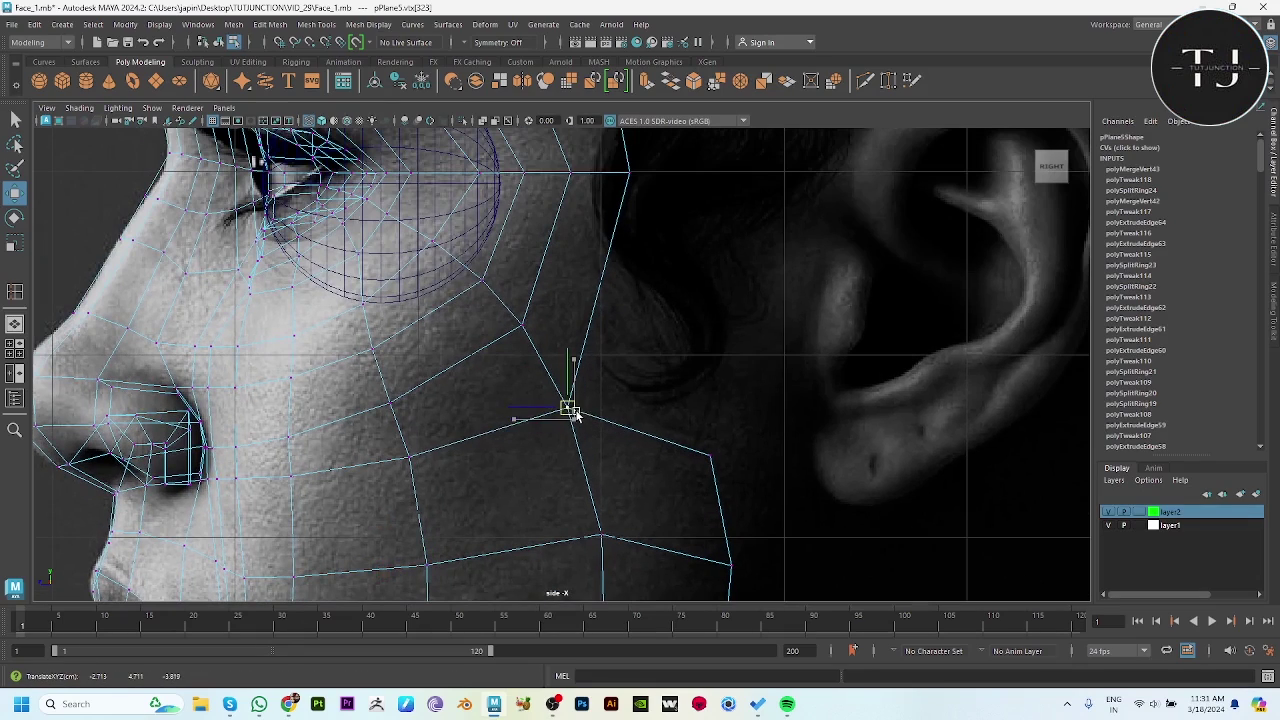
pyautogui.click(600, 535)
pyautogui.keyDown('alt'); pyautogui.moveTo(637, 575); pyautogui.dragTo(571, 354, button='middle'); pyautogui.keyUp('alt')
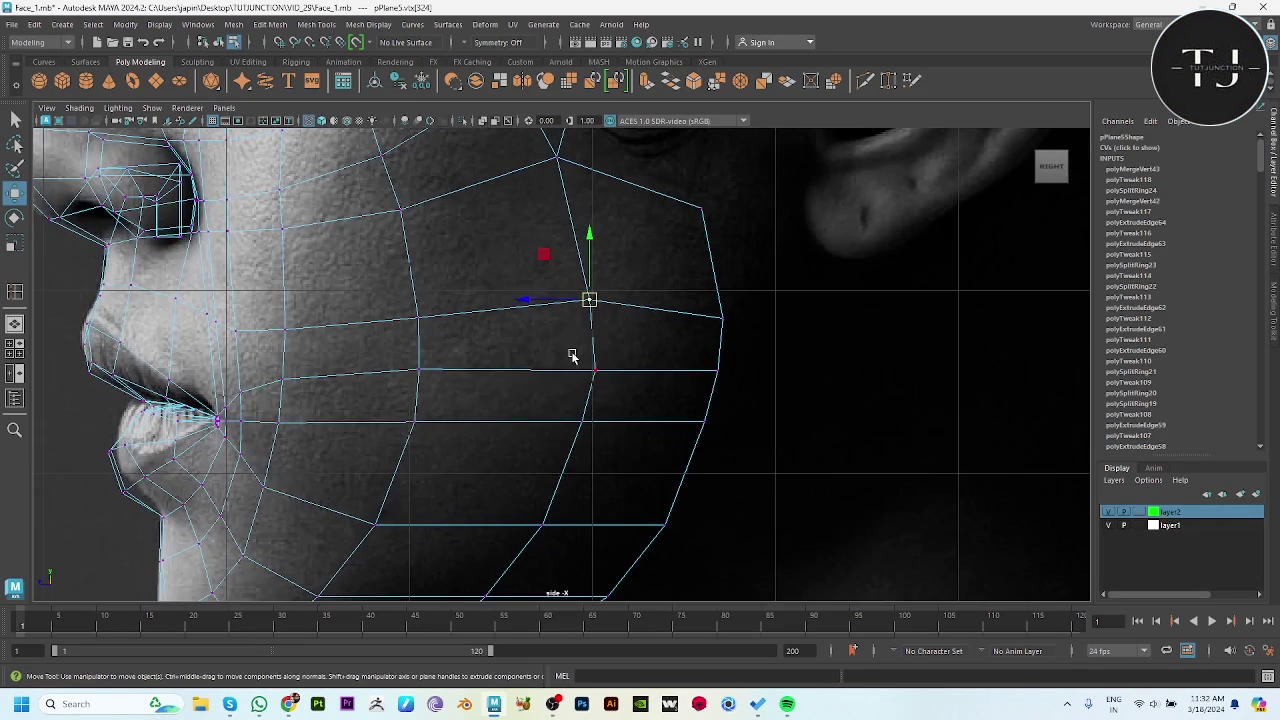
pyautogui.click(589, 366)
pyautogui.click(581, 423)
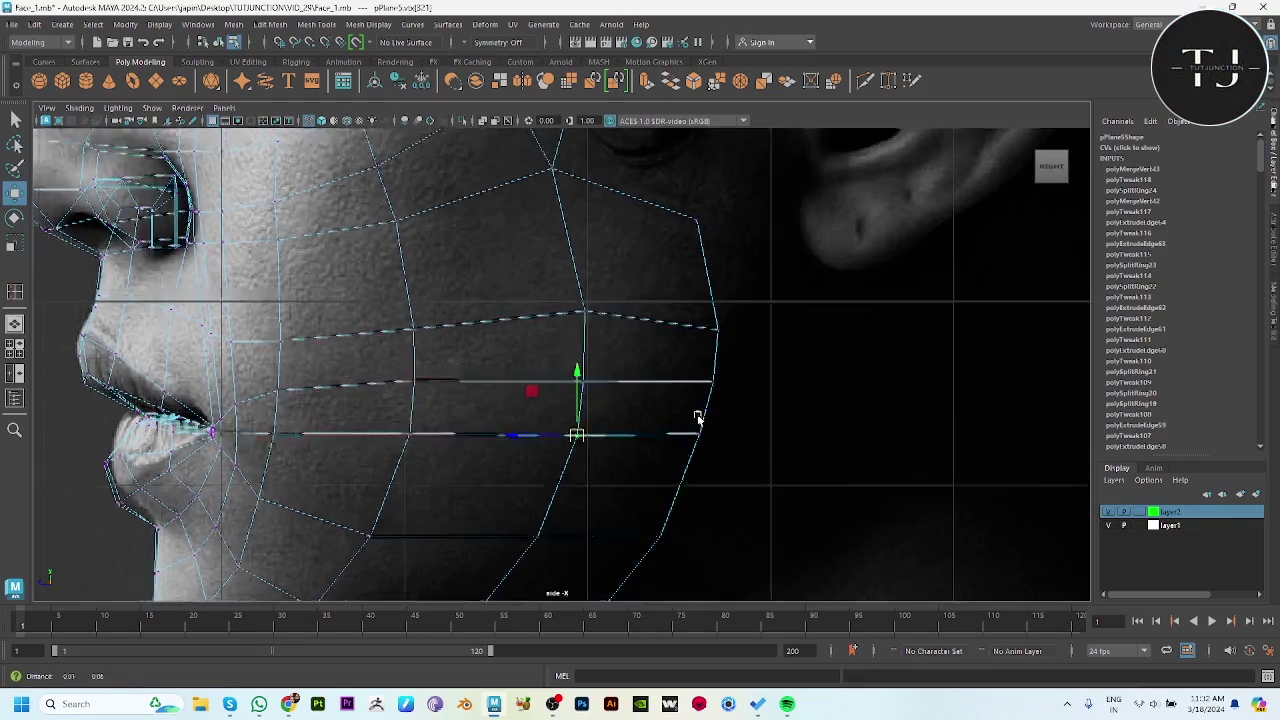
pyautogui.scroll(3, 697, 417)
pyautogui.scroll(3, 680, 354)
pyautogui.click(638, 486)
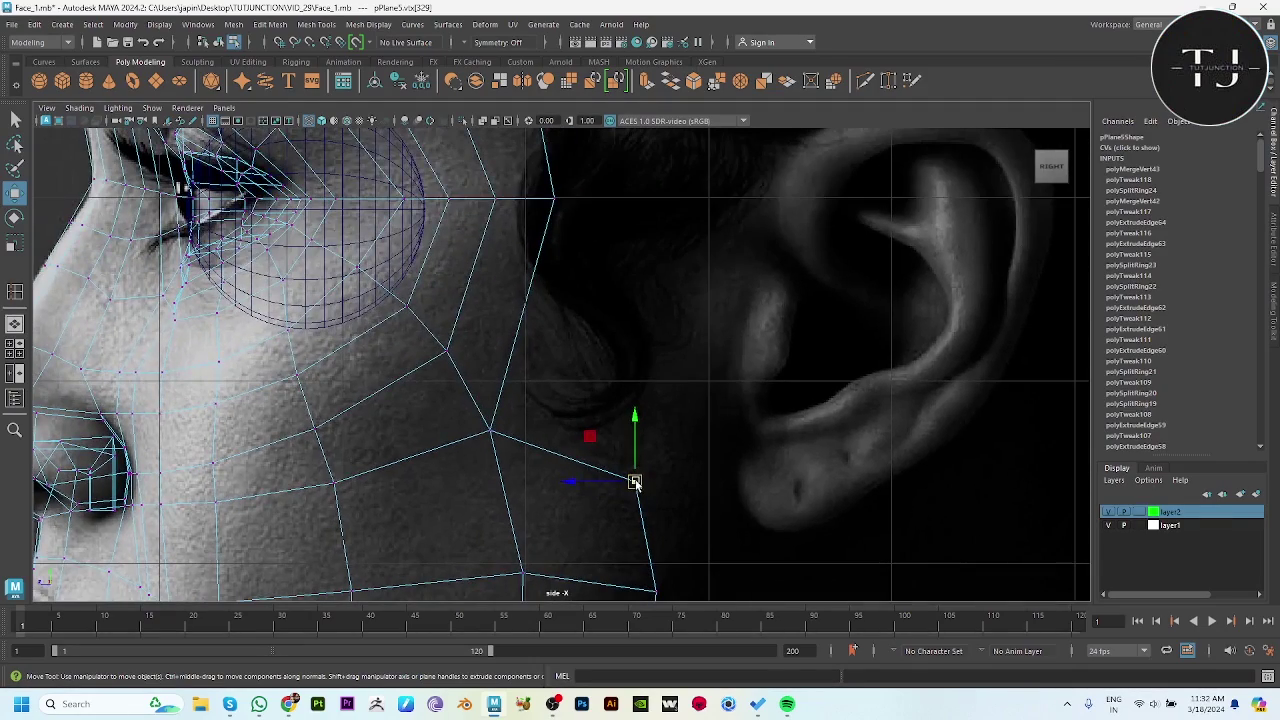
pyautogui.press('space')
pyautogui.press('space')
pyautogui.moveTo(626, 309)
pyautogui.keyDown('alt'); pyautogui.mouseDown()
pyautogui.moveTo(543, 326)
pyautogui.moveTo(589, 435)
pyautogui.moveTo(806, 406)
pyautogui.moveTo(650, 361)
pyautogui.moveTo(523, 371)
pyautogui.moveTo(683, 446)
pyautogui.mouseUp(); pyautogui.keyUp('alt')
pyautogui.press('F8')
# Extrude the temple's back edge toward the ear, scaling it flatter and pulling it back.
pyautogui.press('1')
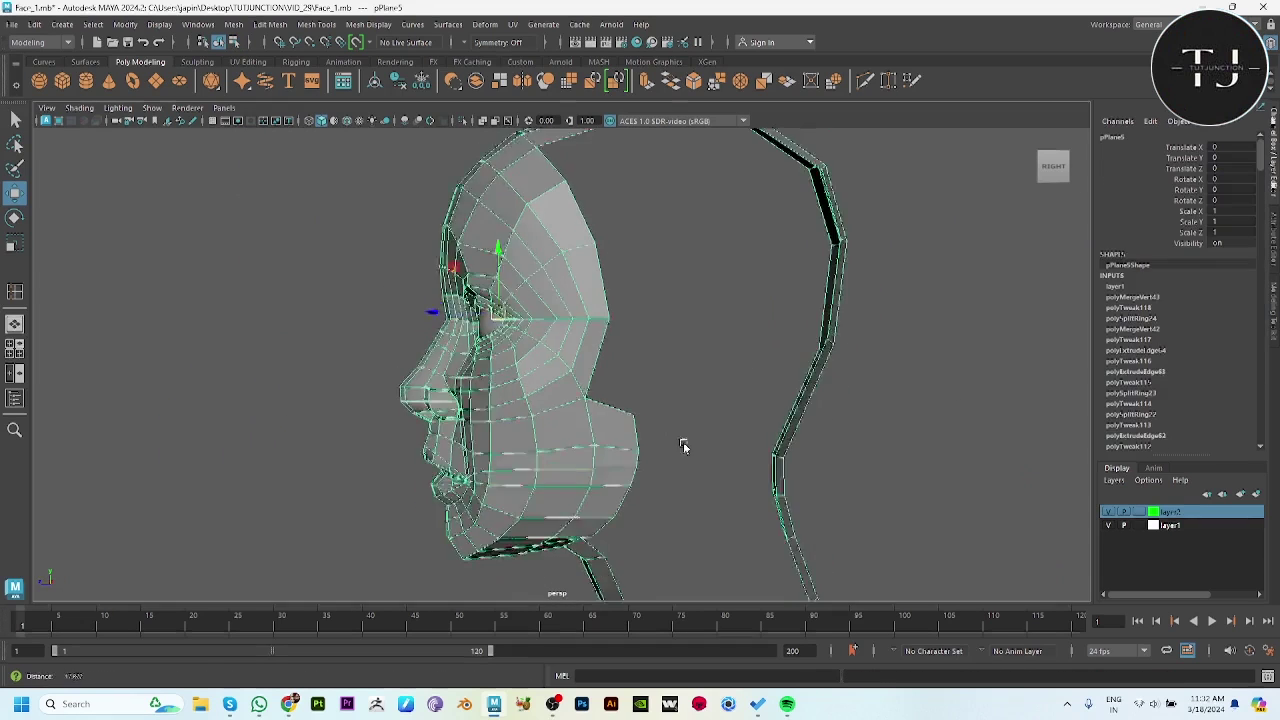
pyautogui.scroll(-2, 683, 446)
pyautogui.press('F10')
pyautogui.click(565, 240)
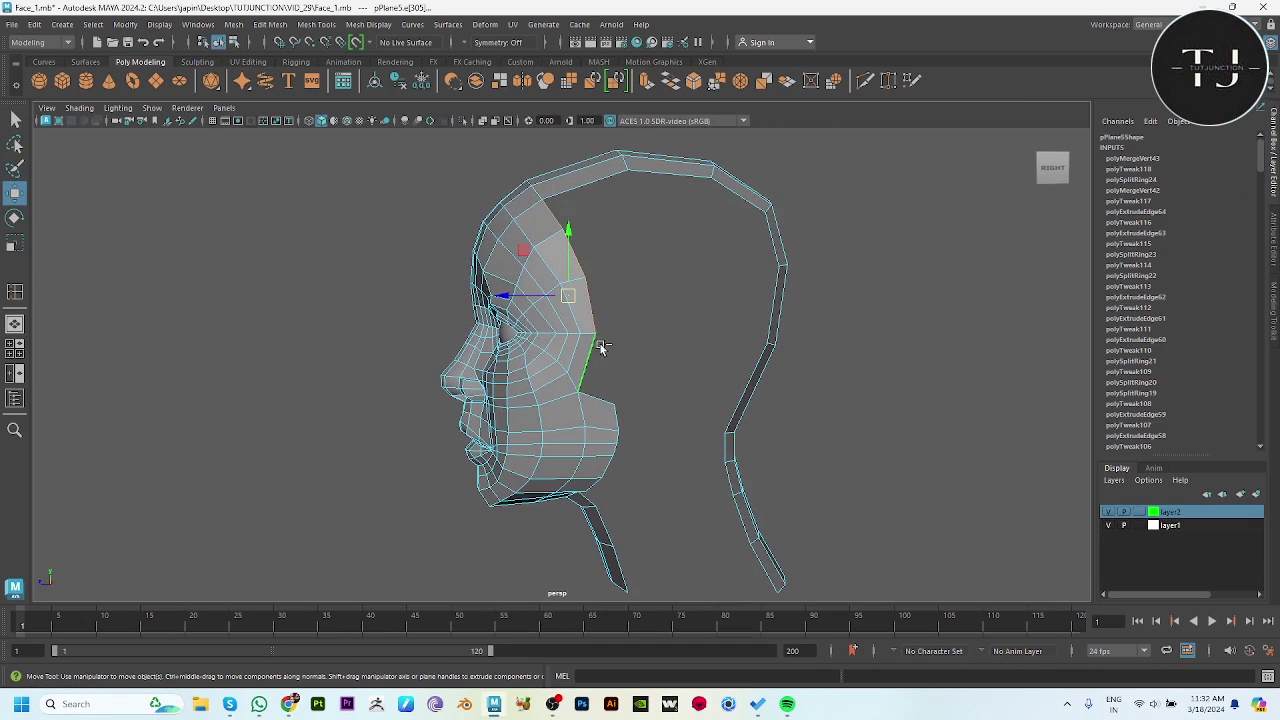
pyautogui.moveTo(522, 295); pyautogui.dragTo(566, 296)
pyautogui.press('r')
pyautogui.press('w')
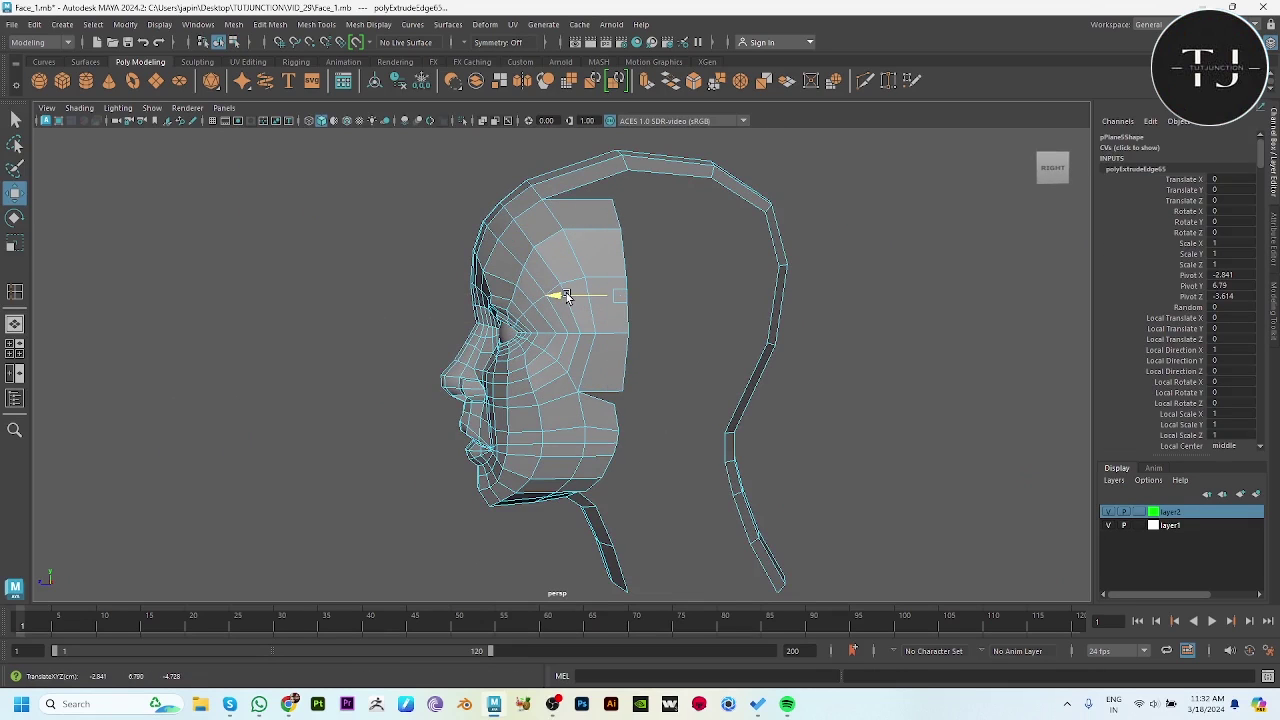
pyautogui.keyDown('alt'); pyautogui.moveTo(622, 340); pyautogui.dragTo(737, 366); pyautogui.keyUp('alt')
pyautogui.press('space')
pyautogui.press('space')
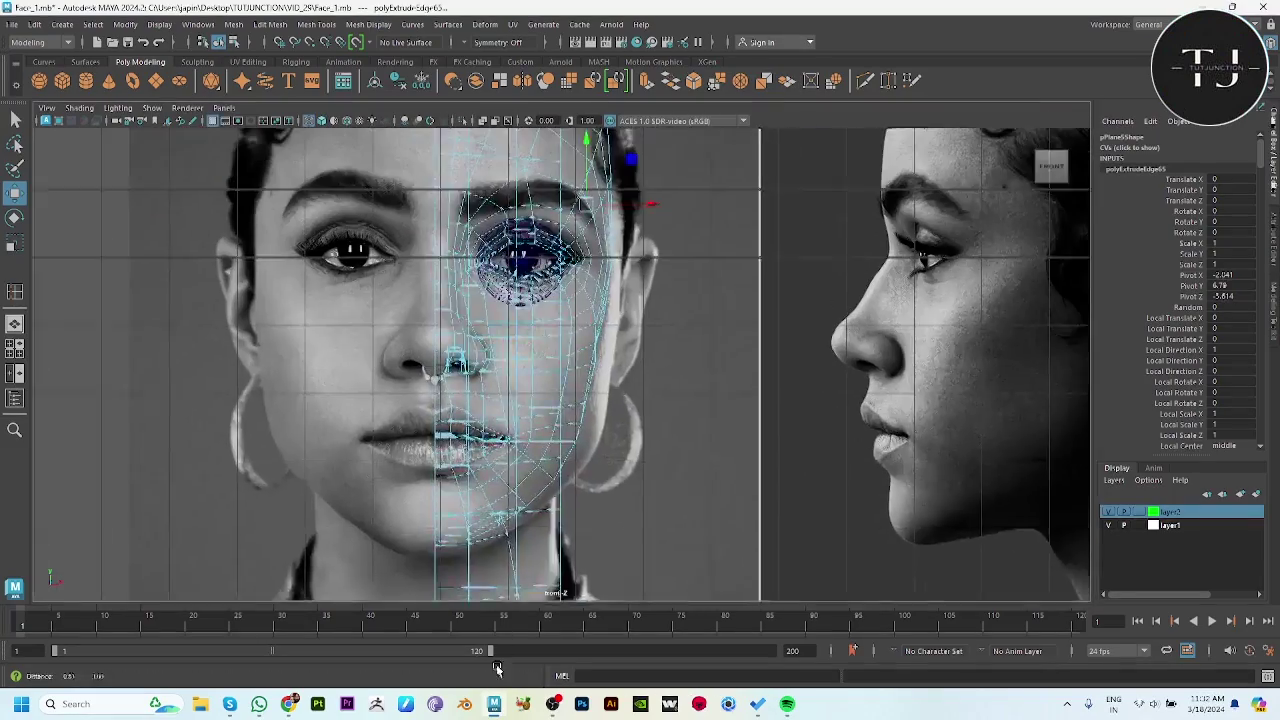
pyautogui.moveTo(645, 352); pyautogui.dragTo(643, 420)
pyautogui.press('space')
pyautogui.press('space')
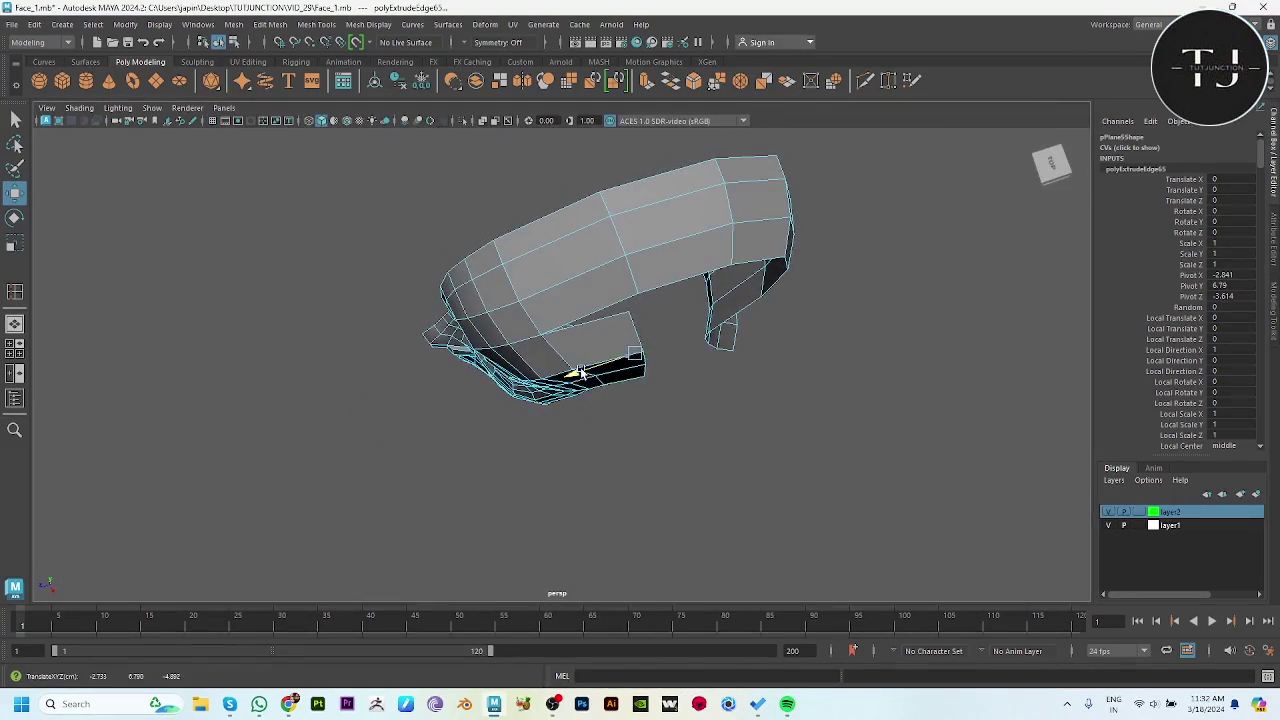
pyautogui.moveTo(580, 372)
pyautogui.keyDown('alt'); pyautogui.mouseDown()
pyautogui.moveTo(620, 300)
pyautogui.moveTo(660, 400)
pyautogui.moveTo(651, 406)
pyautogui.moveTo(729, 400)
pyautogui.moveTo(615, 390)
pyautogui.mouseUp(); pyautogui.keyUp('alt')
# Merge the new temple-strip vertex into the head's top band.
pyautogui.click(633, 405)
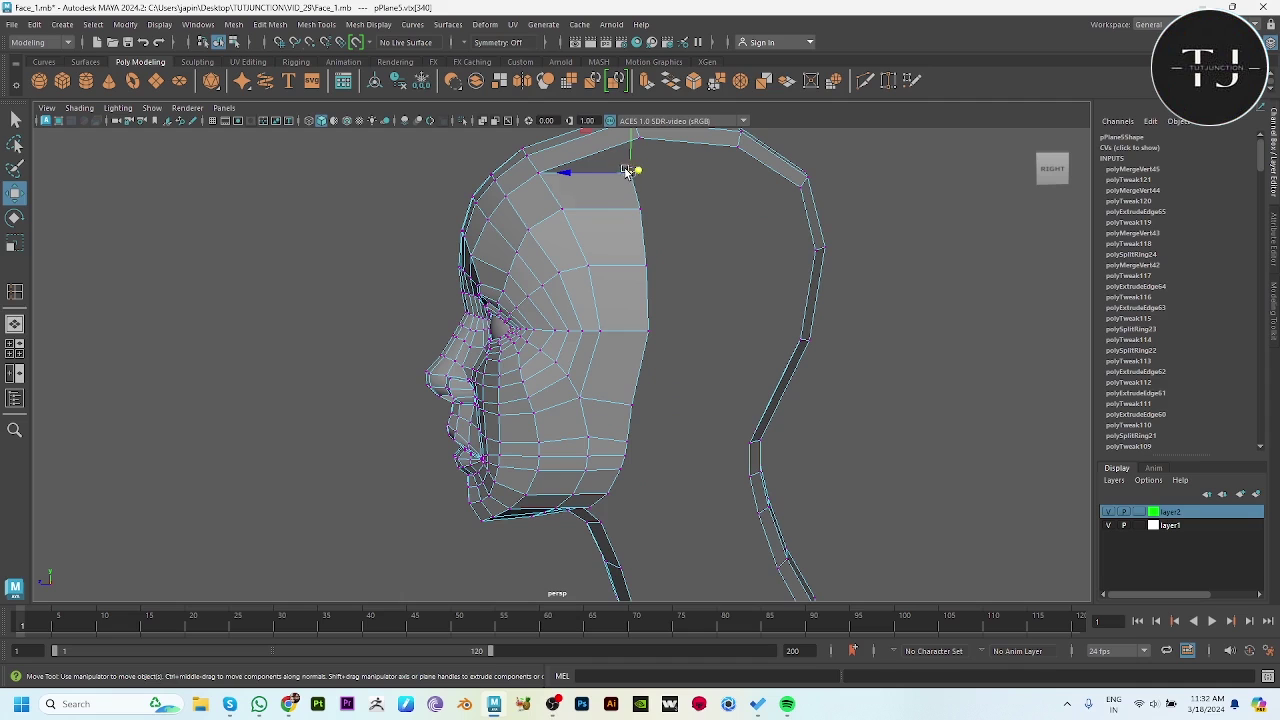
pyautogui.moveTo(627, 172); pyautogui.dragTo(640, 145)
pyautogui.keyDown('alt'); pyautogui.moveTo(640, 300); pyautogui.dragTo(645, 350, button='middle'); pyautogui.keyUp('alt')
pyautogui.keyDown('shift'); pyautogui.moveTo(674, 237); pyautogui.dragTo(700, 190, button='right'); pyautogui.keyUp('shift')
pyautogui.press('3')
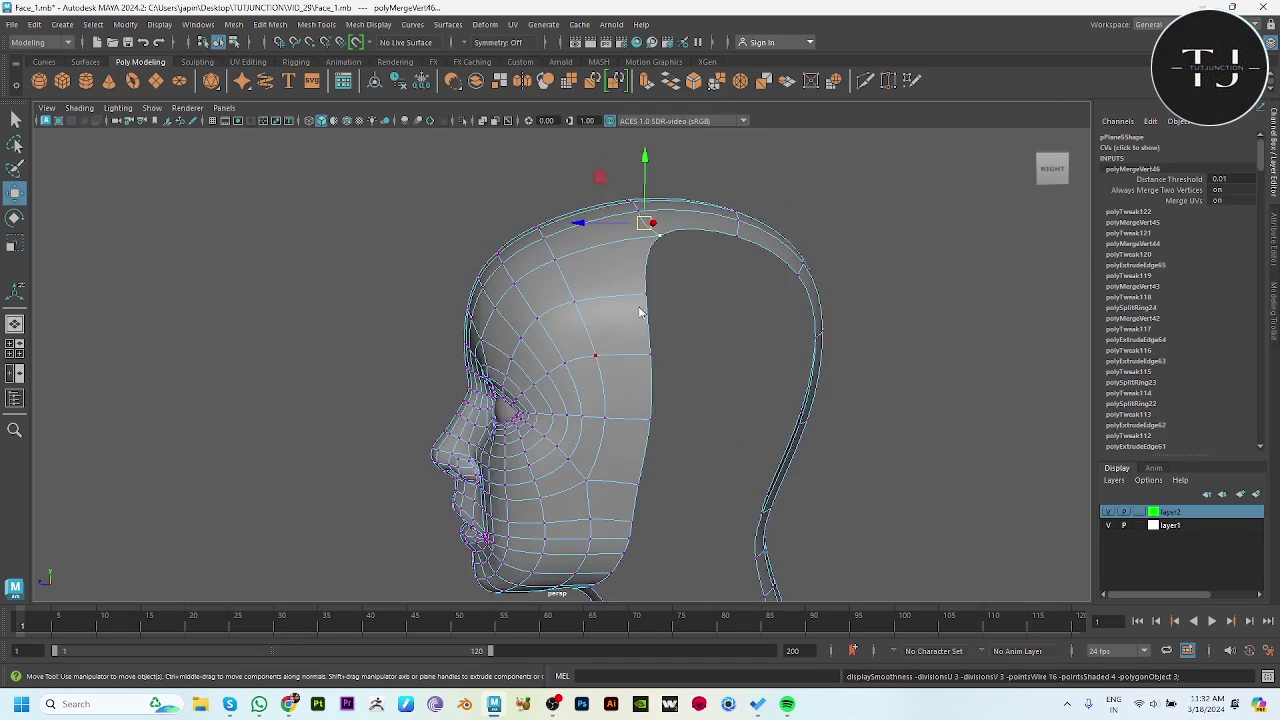
# Slide a vertex on the face's back edge right to match the front reference.
pyautogui.moveTo(640, 312)
pyautogui.keyDown('alt'); pyautogui.mouseDown()
pyautogui.moveTo(652, 403)
pyautogui.moveTo(460, 355)
pyautogui.moveTo(423, 368)
pyautogui.mouseUp(); pyautogui.keyUp('alt')
pyautogui.scroll(5, 658, 453)
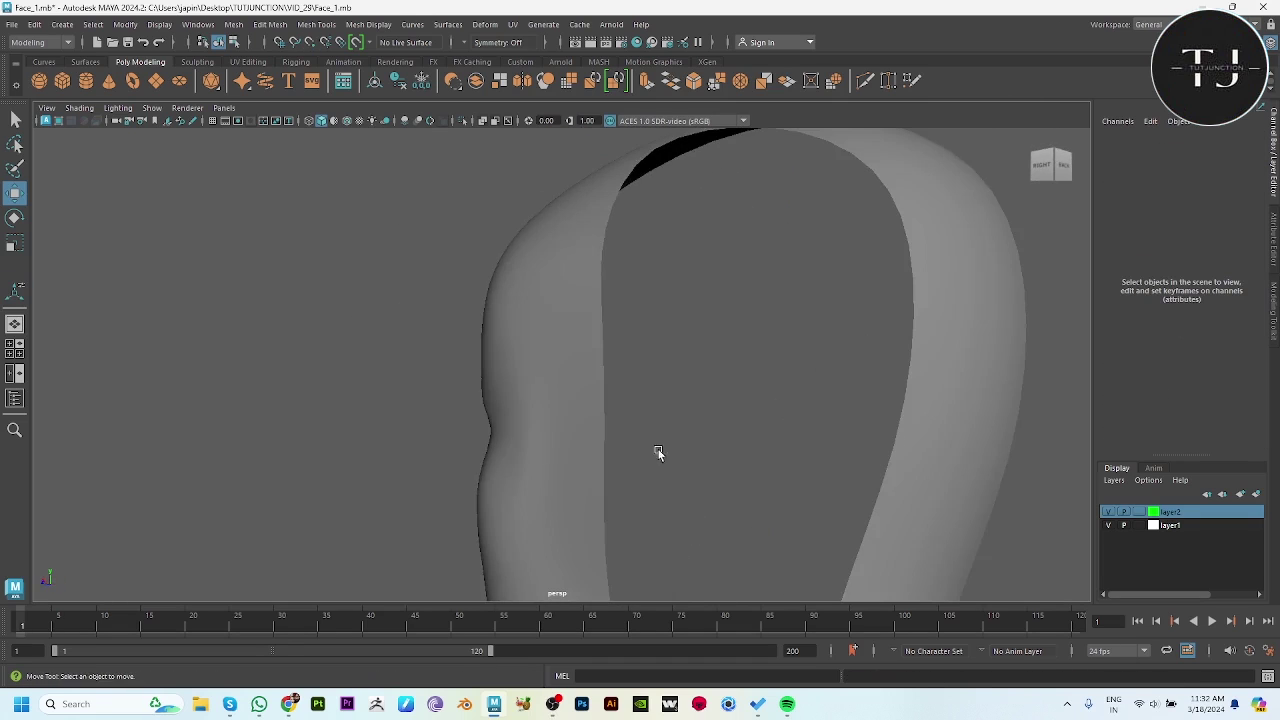
pyautogui.press('1')
pyautogui.scroll(-4, 658, 440)
pyautogui.click(690, 409)
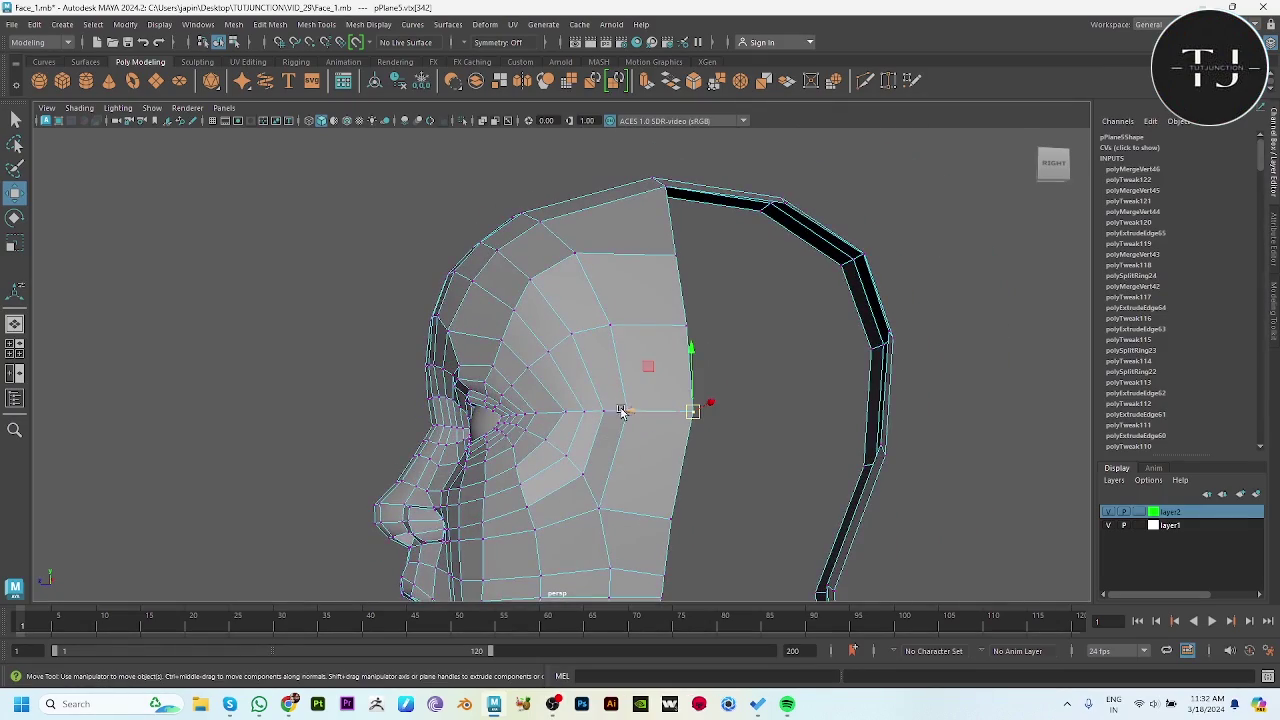
pyautogui.keyDown('alt'); pyautogui.moveTo(583, 447); pyautogui.dragTo(608, 457); pyautogui.keyUp('alt')
pyautogui.press('space')
pyautogui.press('space')
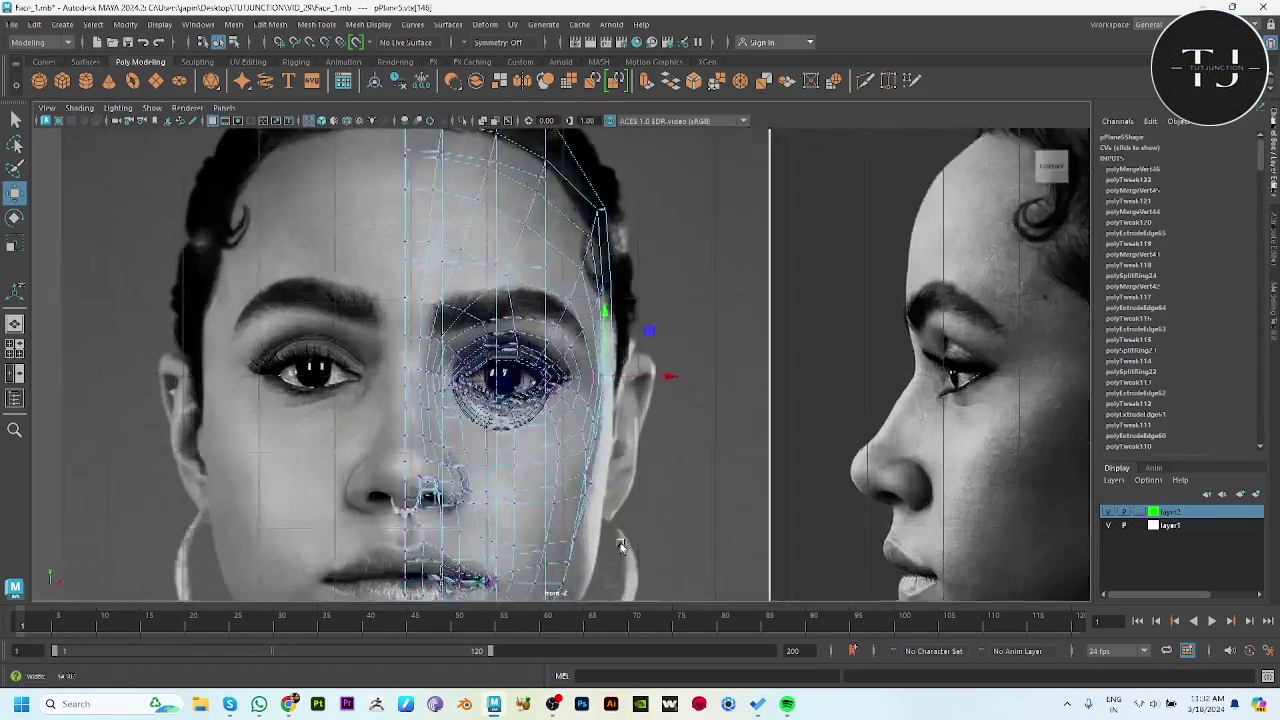
pyautogui.scroll(3, 703, 385)
pyautogui.moveTo(703, 385)
pyautogui.mouseDown()
pyautogui.moveTo(733, 400)
pyautogui.moveTo(766, 297)
pyautogui.mouseUp()
pyautogui.scroll(3, 710, 384)
pyautogui.scroll(2, 657, 405)
pyautogui.press('space')
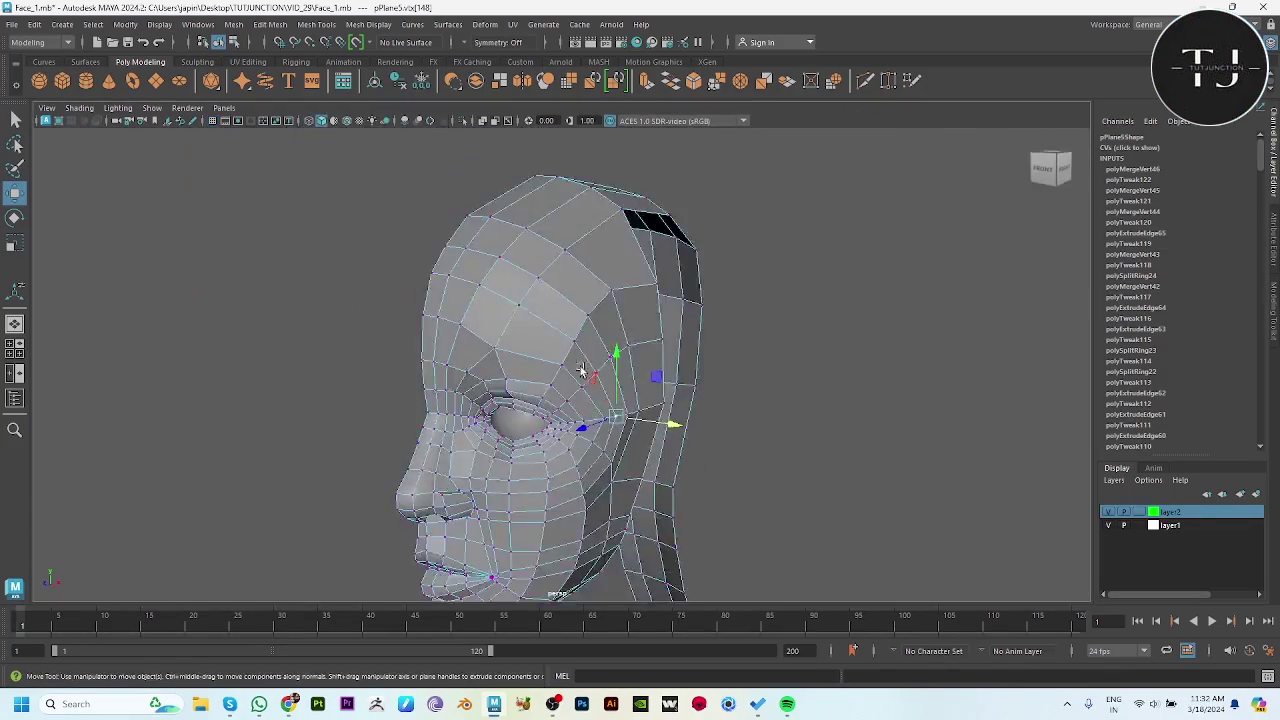
# Push a cheek-edge vertex outward in the unsmoothed view.
pyautogui.click(816, 221)
pyautogui.keyDown('alt'); pyautogui.moveTo(708, 411); pyautogui.dragTo(634, 417); pyautogui.keyUp('alt')
pyautogui.click(634, 417)
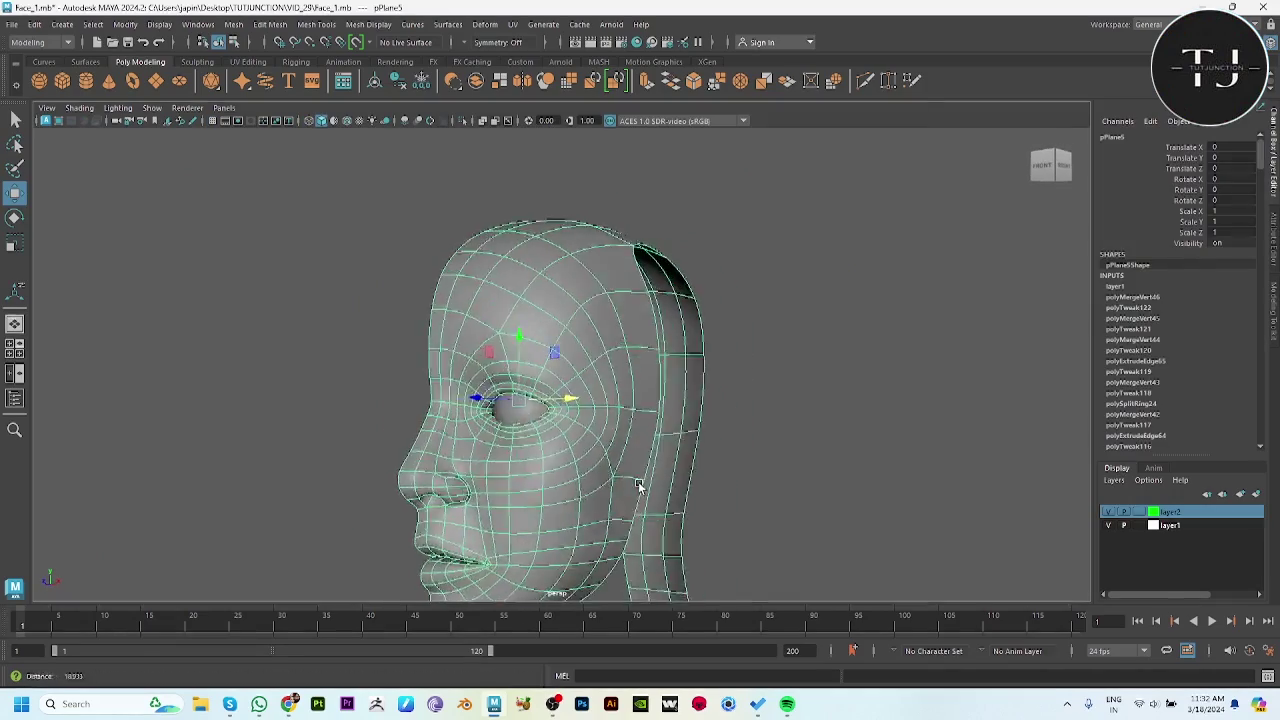
pyautogui.scroll(4, 751, 505)
pyautogui.click(751, 505)
pyautogui.moveTo(751, 505)
pyautogui.keyDown('alt'); pyautogui.mouseDown()
pyautogui.moveTo(614, 357)
pyautogui.moveTo(620, 417)
pyautogui.moveTo(643, 429)
pyautogui.moveTo(515, 460)
pyautogui.moveTo(787, 396)
pyautogui.moveTo(671, 400)
pyautogui.mouseUp(); pyautogui.keyUp('alt')
pyautogui.press('1')
pyautogui.click(564, 419)
# Shrink the Sculpt brush on the smoothed head mesh.
pyautogui.press('3')
pyautogui.scroll(5, 700, 440)
pyautogui.press('F8')
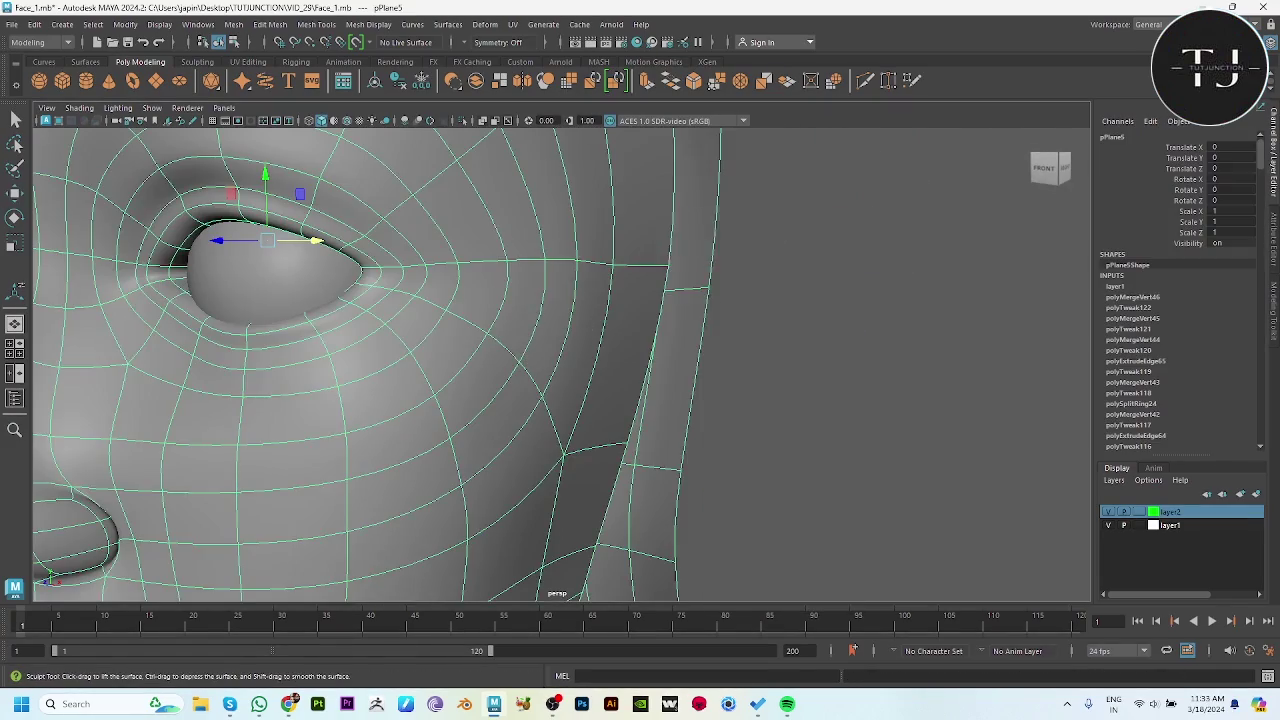
pyautogui.keyDown('alt'); pyautogui.moveTo(686, 277); pyautogui.dragTo(560, 290); pyautogui.keyUp('alt')
pyautogui.scroll(-5, 433, 300)
pyautogui.scroll(-5, 433, 300)
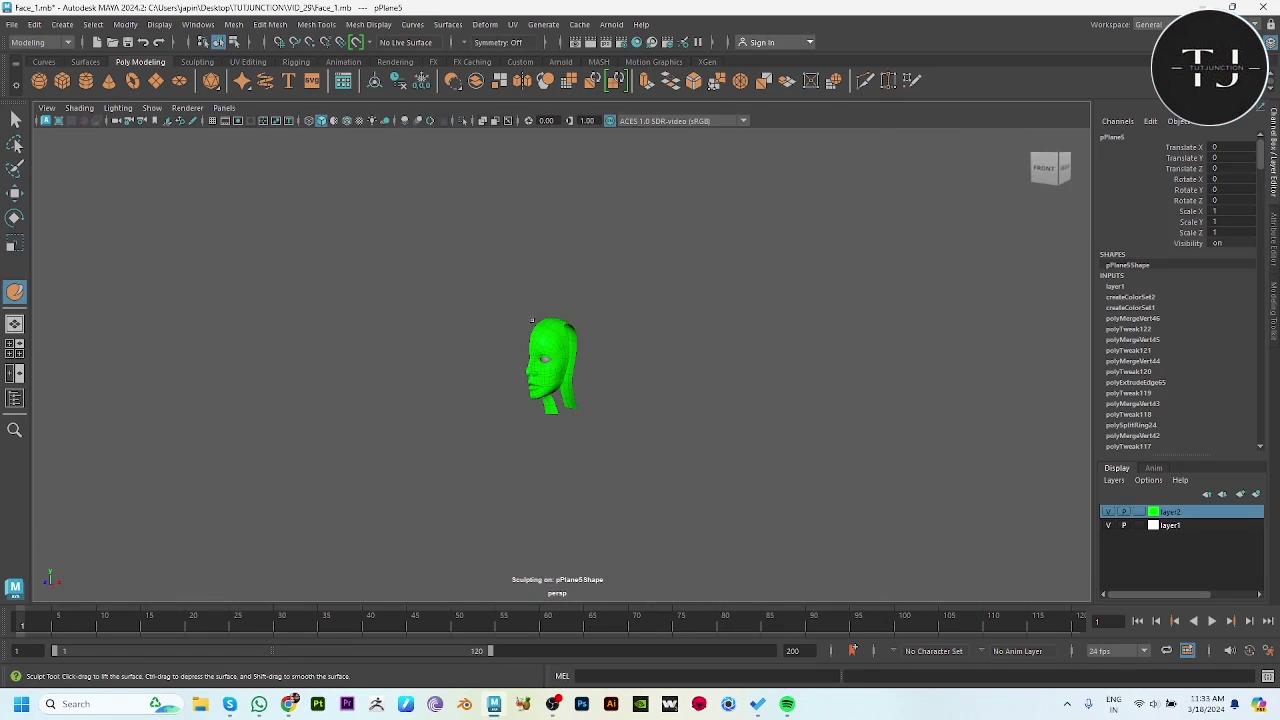
pyautogui.moveTo(557, 335); pyautogui.dragTo(480, 335)
pyautogui.scroll(5, 445, 346)
pyautogui.scroll(4, 487, 316)
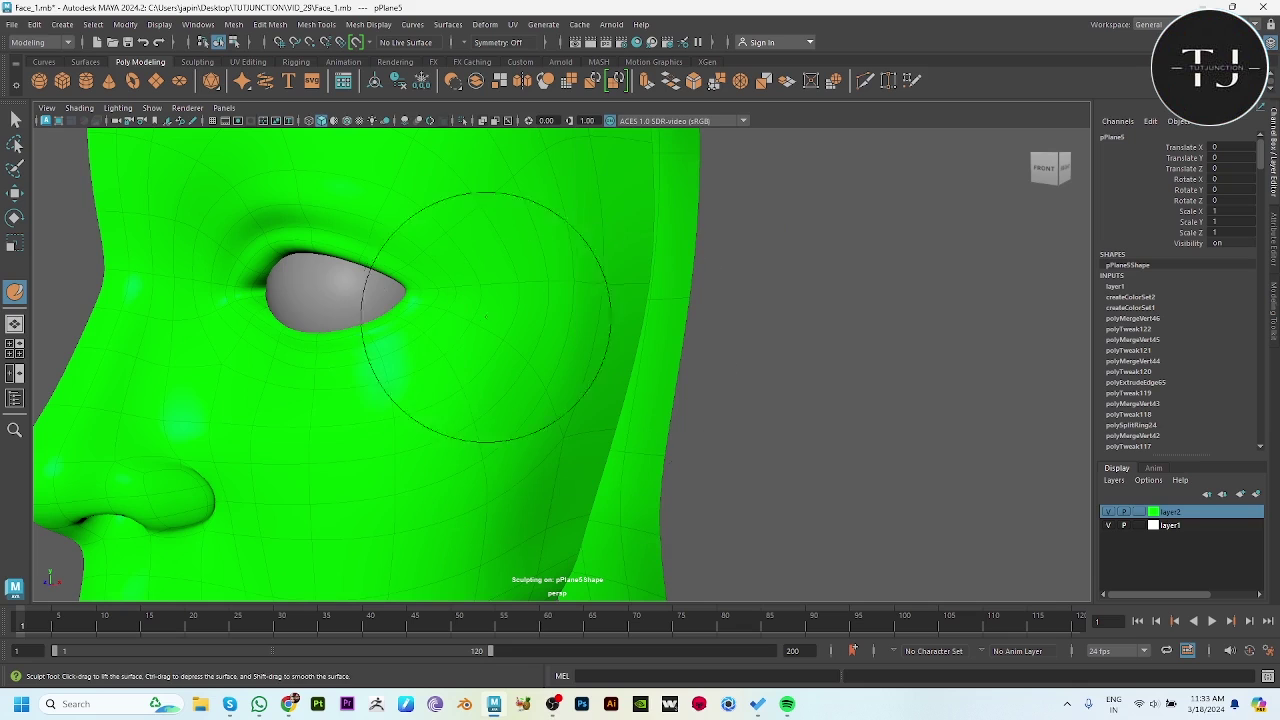
# Exit sculpting, reselect the head and maximise the front reference view.
pyautogui.press('w')
pyautogui.scroll(-5, 844, 419)
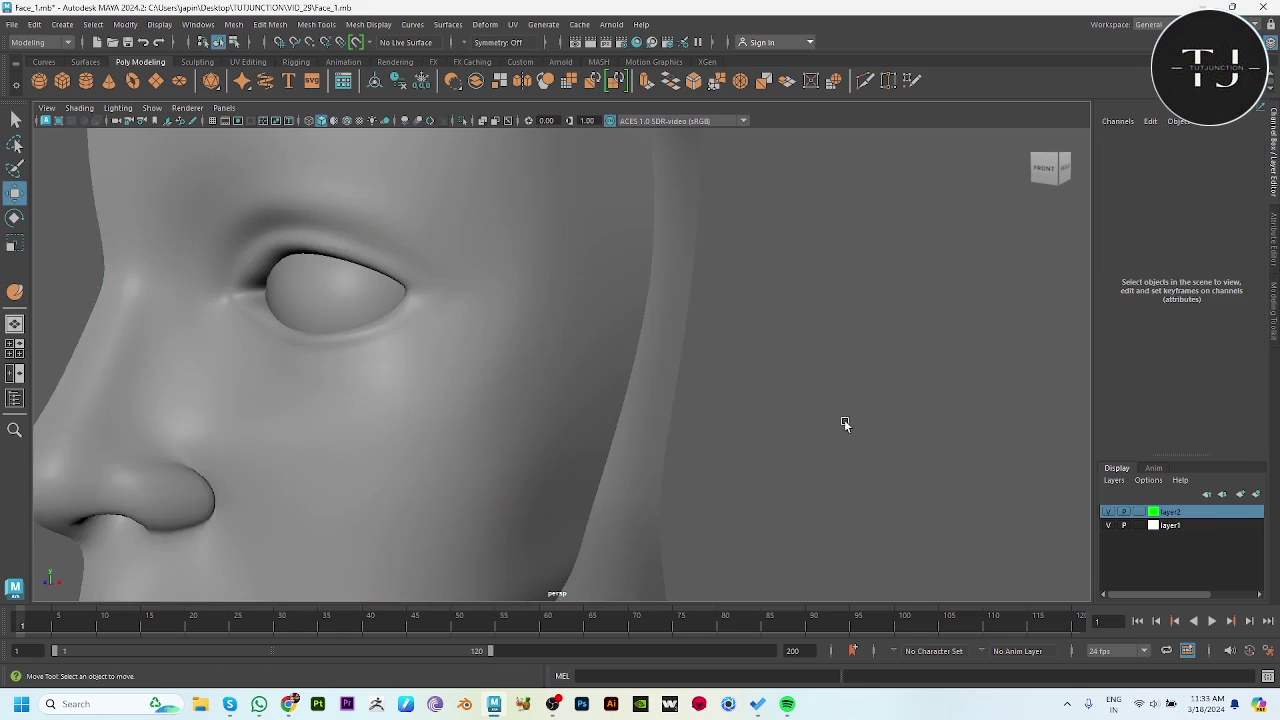
pyautogui.scroll(-3, 459, 364)
pyautogui.moveTo(459, 364)
pyautogui.keyDown('alt'); pyautogui.mouseDown()
pyautogui.moveTo(511, 358)
pyautogui.moveTo(560, 378)
pyautogui.moveTo(551, 385)
pyautogui.mouseUp(); pyautogui.keyUp('alt')
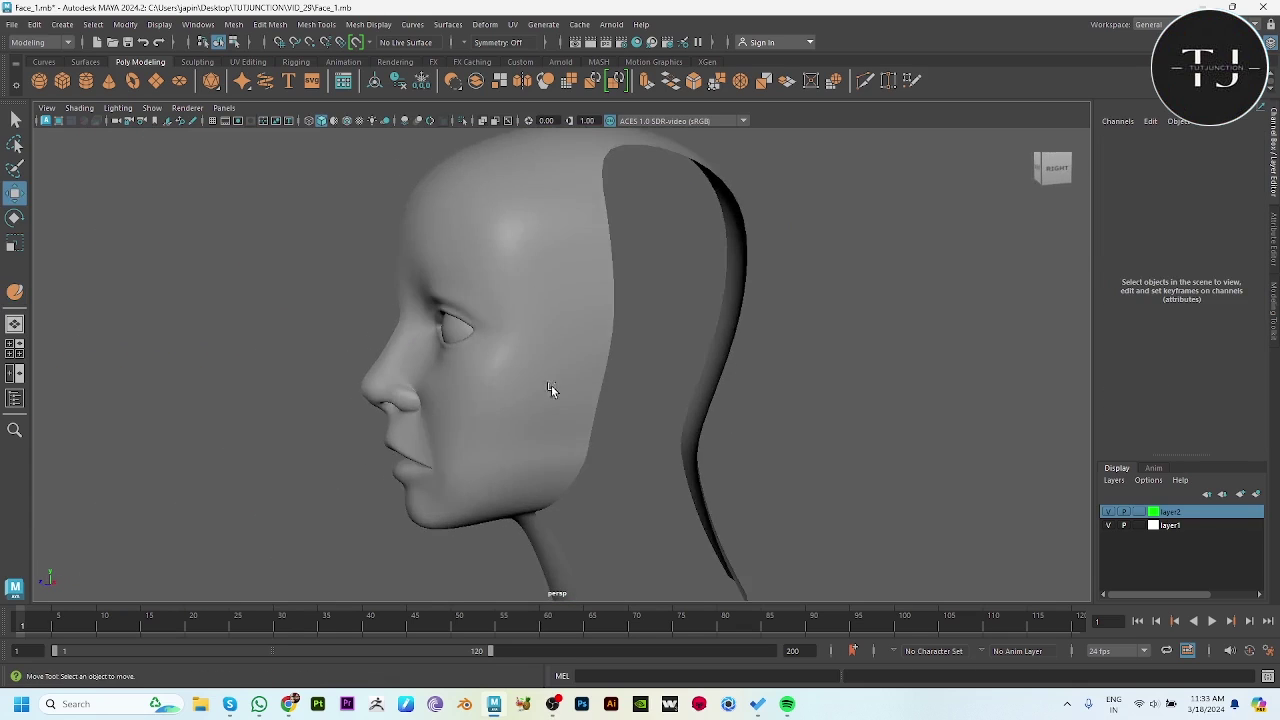
pyautogui.click(551, 385)
pyautogui.press('space')
pyautogui.press('space')
pyautogui.scroll(-2, 697, 388)
# Raise the first back-edge vertex of the face along the side reference.
pyautogui.scroll(-2, 697, 388)
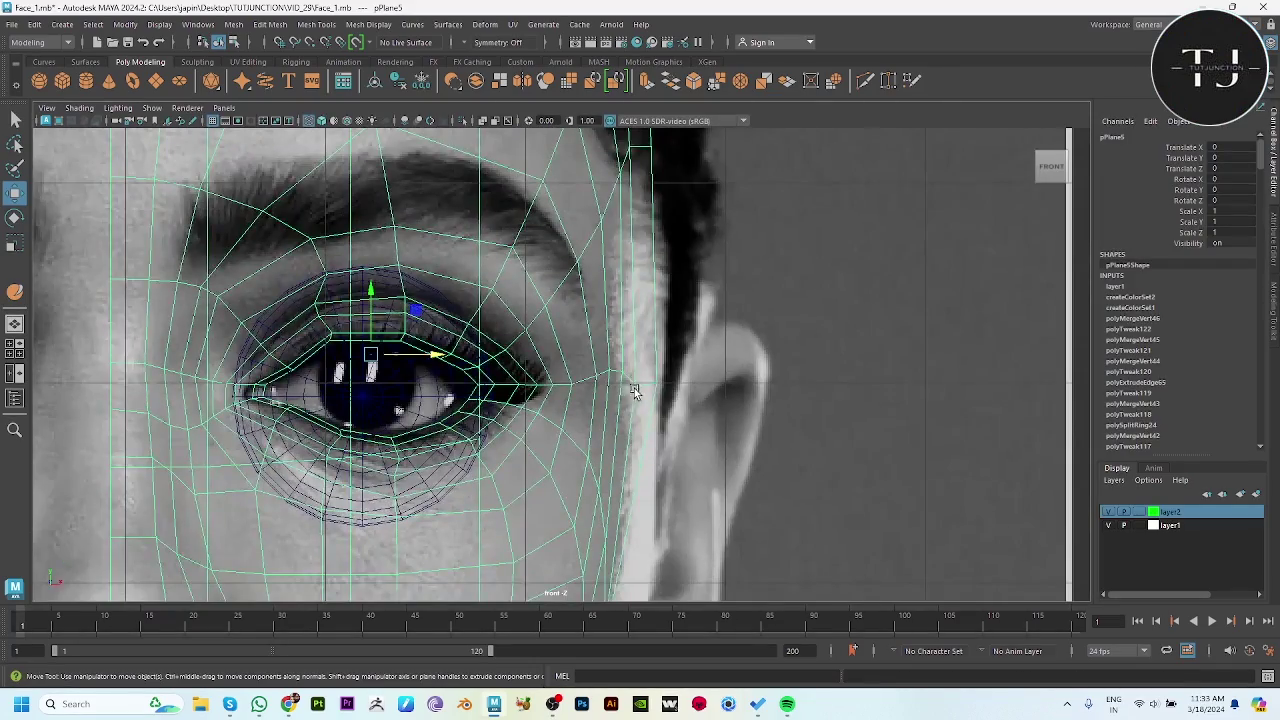
pyautogui.click(777, 506)
pyautogui.scroll(3, 777, 506)
pyautogui.press('space')
pyautogui.press('space')
pyautogui.moveTo(737, 336)
pyautogui.keyDown('alt'); pyautogui.mouseDown()
pyautogui.moveTo(646, 363)
pyautogui.moveTo(617, 303)
pyautogui.moveTo(474, 423)
pyautogui.moveTo(597, 400)
pyautogui.moveTo(754, 397)
pyautogui.mouseUp(); pyautogui.keyUp('alt')
pyautogui.scroll(3, 609, 449)
pyautogui.scroll(3, 481, 494)
pyautogui.moveTo(480, 494)
pyautogui.keyDown('alt'); pyautogui.mouseDown()
pyautogui.moveTo(571, 403)
pyautogui.moveTo(614, 434)
pyautogui.mouseUp(); pyautogui.keyUp('alt')
pyautogui.press('space')
pyautogui.click(624, 396)
pyautogui.keyDown('alt'); pyautogui.moveTo(748, 294); pyautogui.dragTo(756, 268, button='middle'); pyautogui.keyUp('alt')
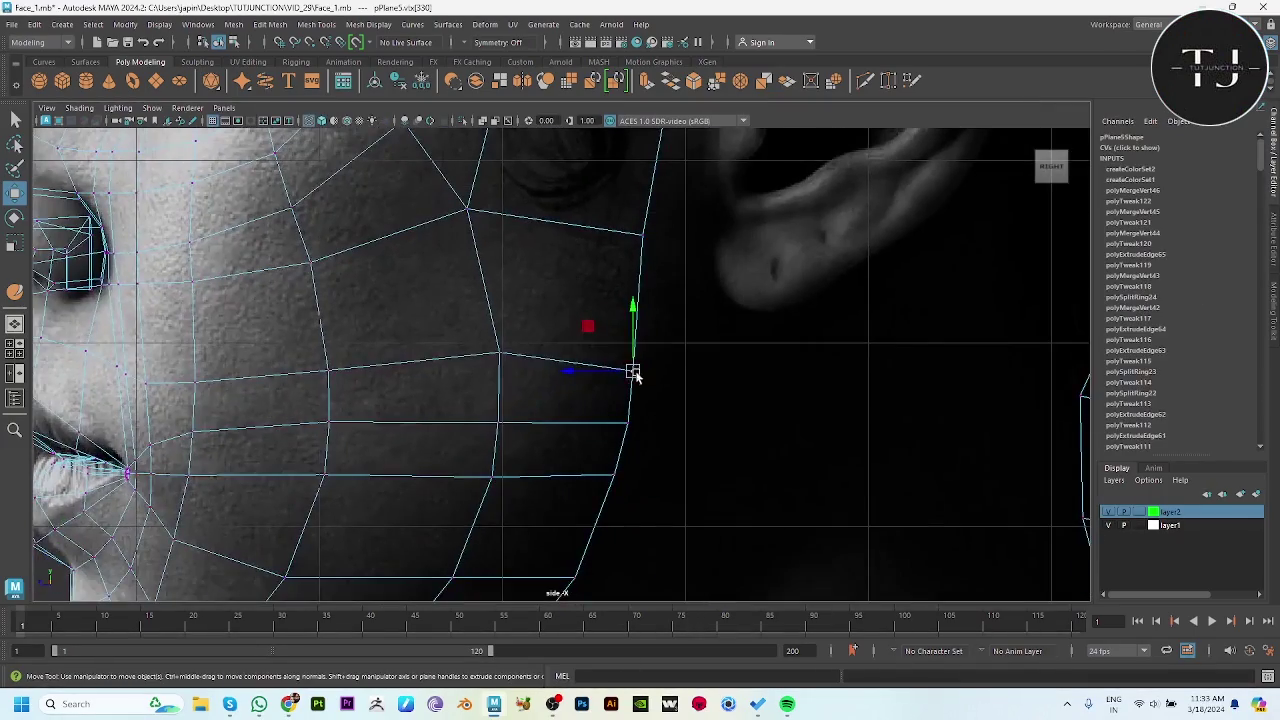
pyautogui.moveTo(633, 371); pyautogui.dragTo(642, 330)
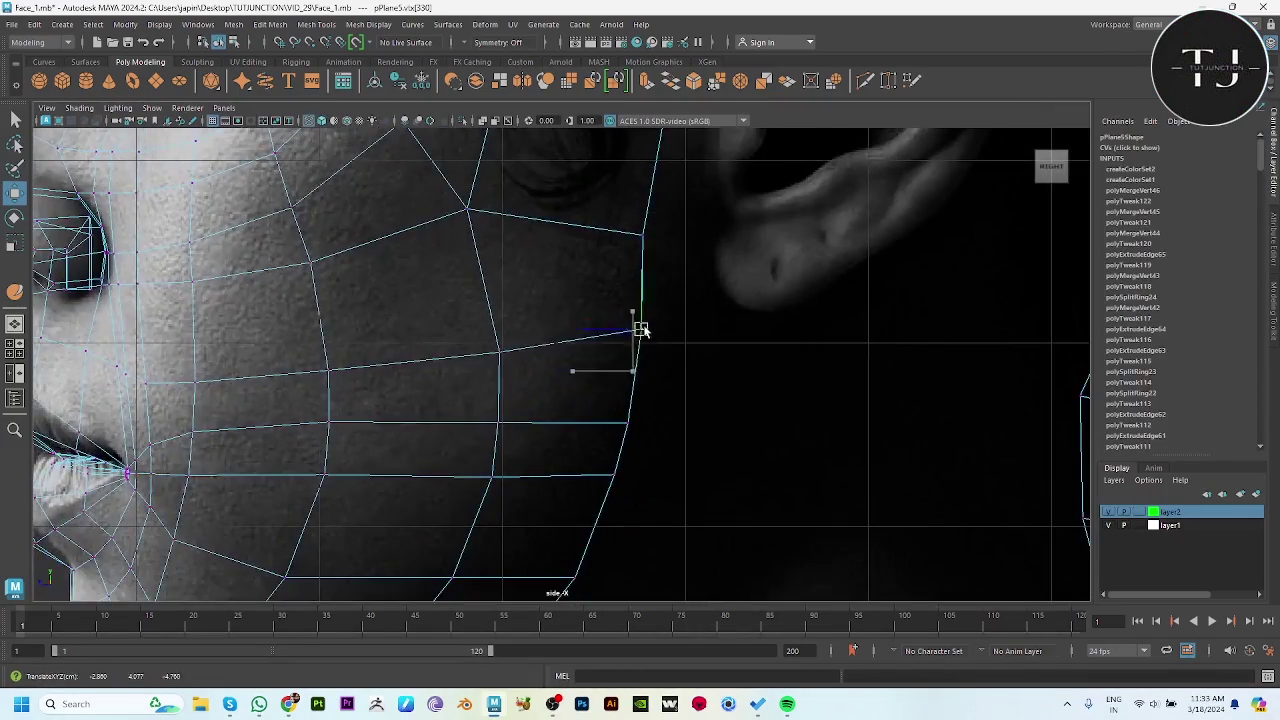
# Lift the back-edge vertices near the eye and temple toward the ear.
pyautogui.click(498, 352)
pyautogui.keyDown('alt'); pyautogui.moveTo(498, 352); pyautogui.dragTo(634, 520, button='middle'); pyautogui.keyUp('alt')
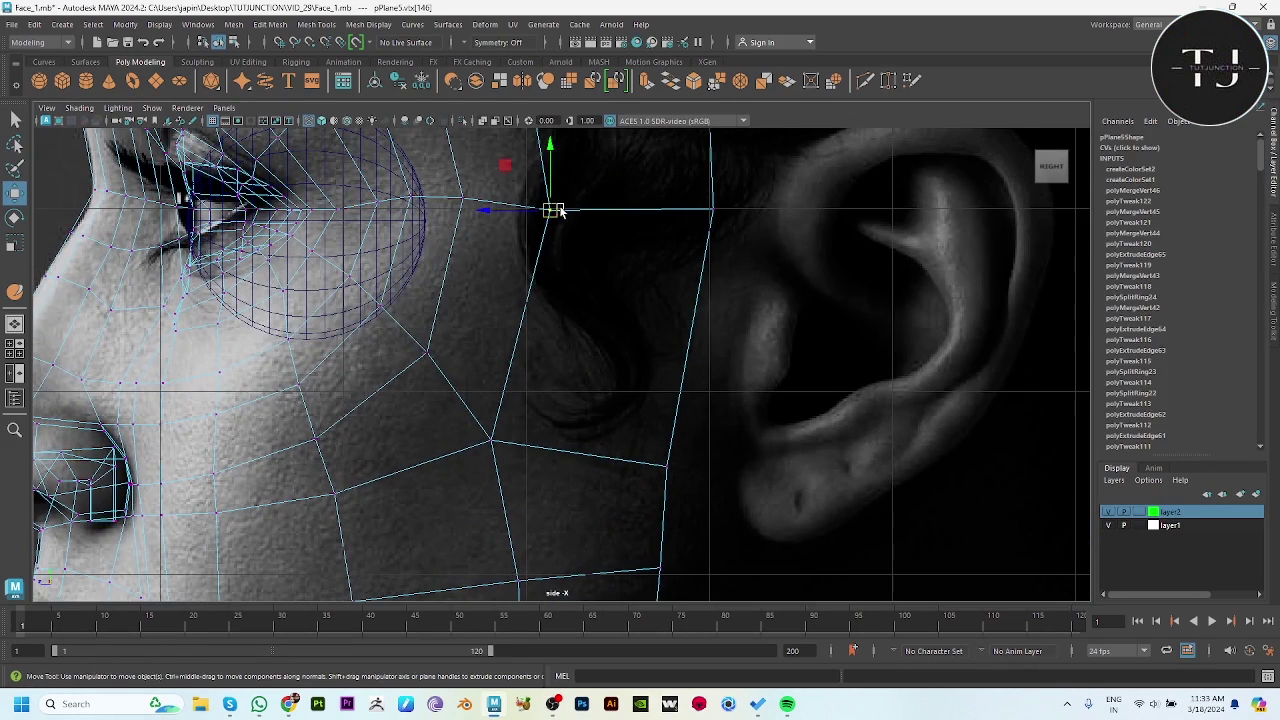
pyautogui.moveTo(558, 210); pyautogui.dragTo(565, 198)
pyautogui.moveTo(692, 204); pyautogui.dragTo(694, 203)
pyautogui.scroll(2, 783, 297)
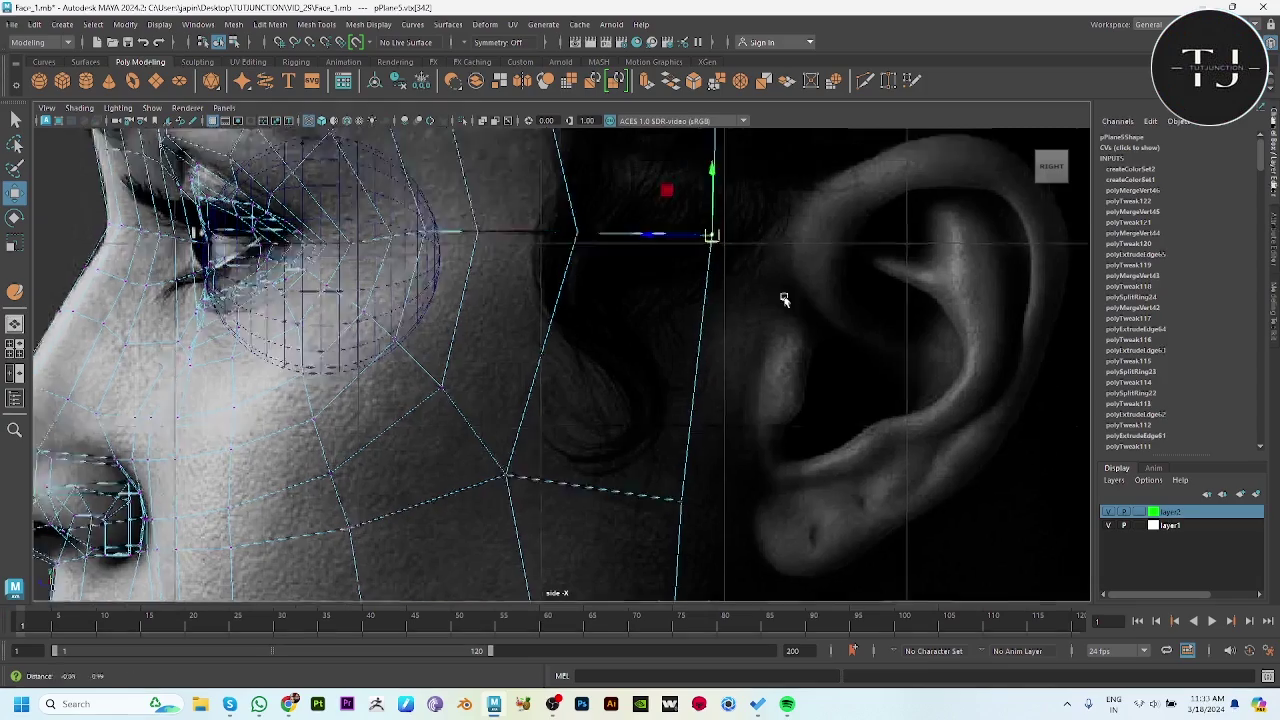
pyautogui.scroll(3, 783, 297)
pyautogui.keyDown('alt'); pyautogui.moveTo(577, 294); pyautogui.dragTo(643, 395, button='middle'); pyautogui.keyUp('alt')
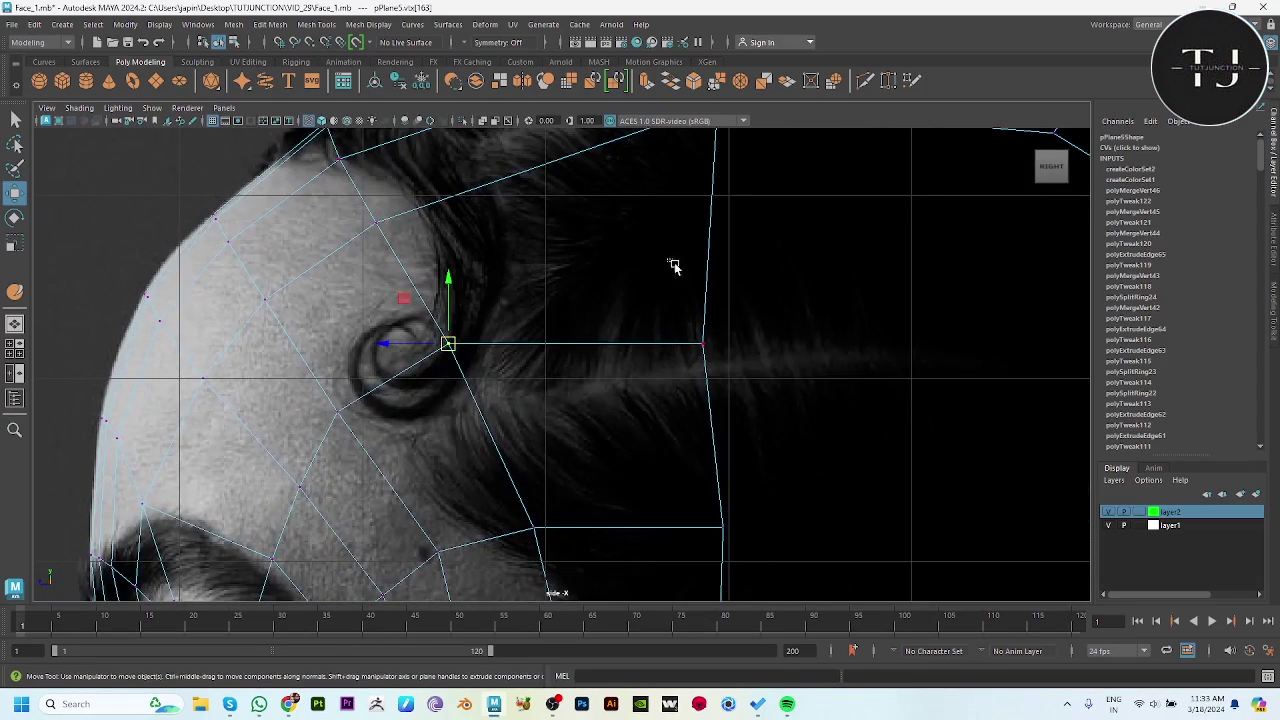
pyautogui.moveTo(702, 345); pyautogui.dragTo(729, 271)
pyautogui.scroll(-2, 789, 360)
pyautogui.press('space')
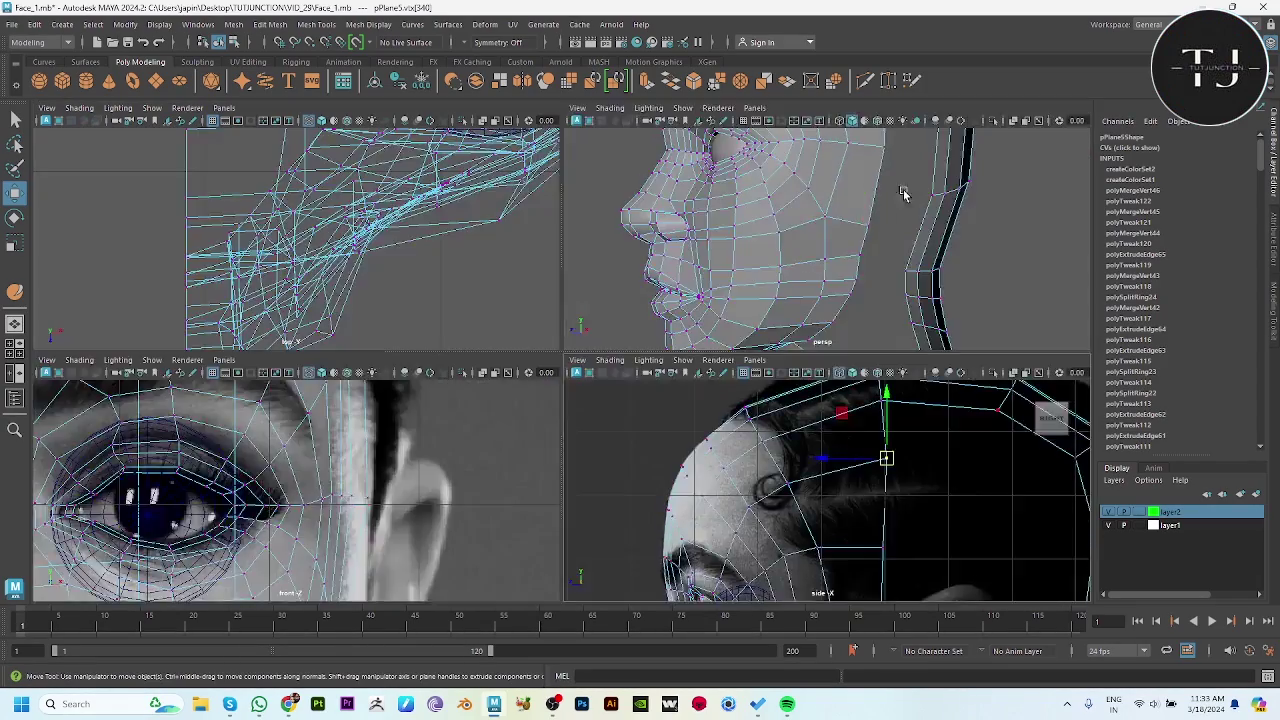
pyautogui.press('space')
pyautogui.moveTo(503, 392)
pyautogui.keyDown('alt'); pyautogui.mouseDown()
pyautogui.moveTo(648, 404)
pyautogui.moveTo(432, 383)
pyautogui.mouseUp(); pyautogui.keyUp('alt')
pyautogui.click(432, 383)
# Push the face-outline vertex near the ear out to the front reference edge.
pyautogui.scroll(3, 491, 402)
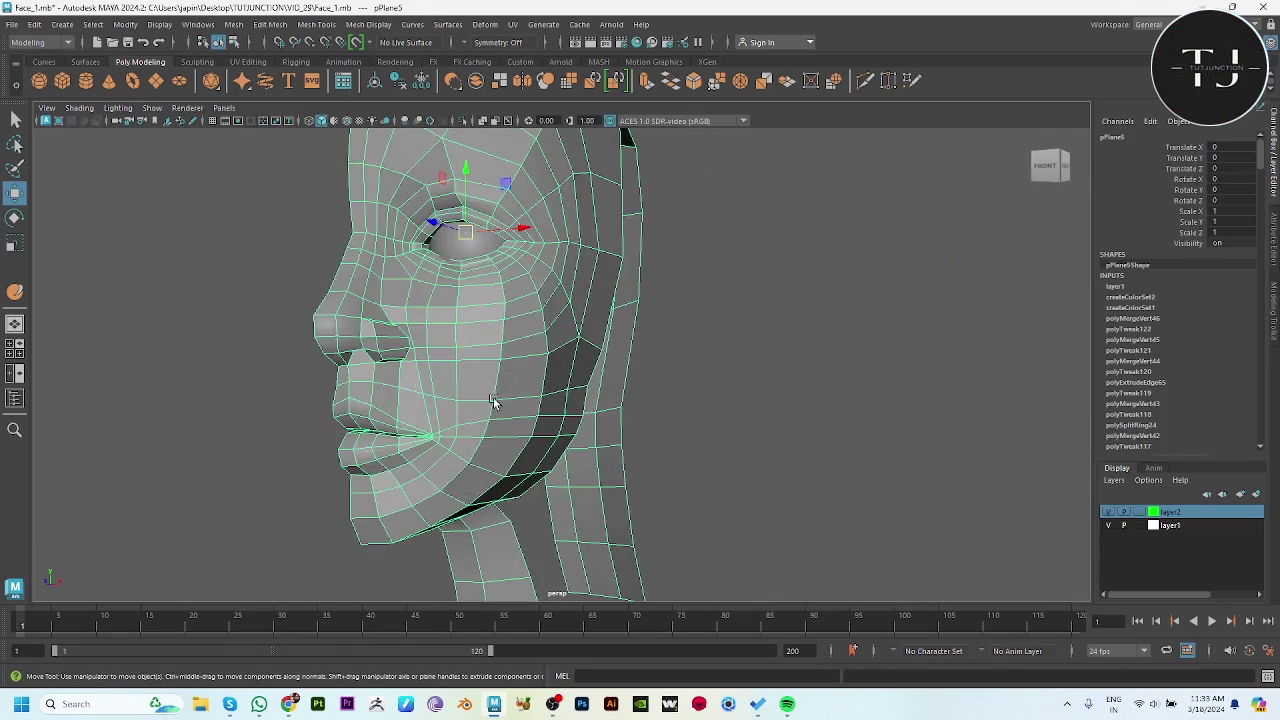
pyautogui.press('F9')
pyautogui.press('space')
pyautogui.press('space')
pyautogui.scroll(-2, 505, 286)
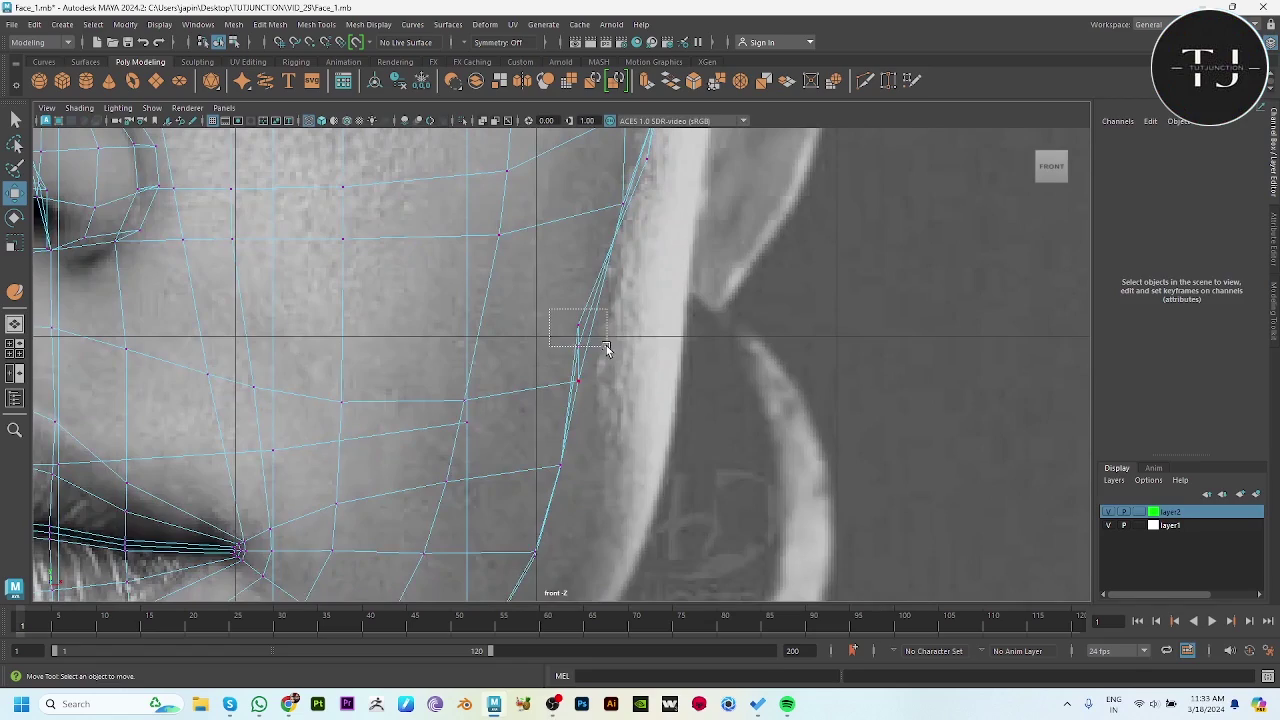
pyautogui.moveTo(549, 311); pyautogui.dragTo(606, 348)
pyautogui.press('space')
pyautogui.press('space')
pyautogui.press('space')
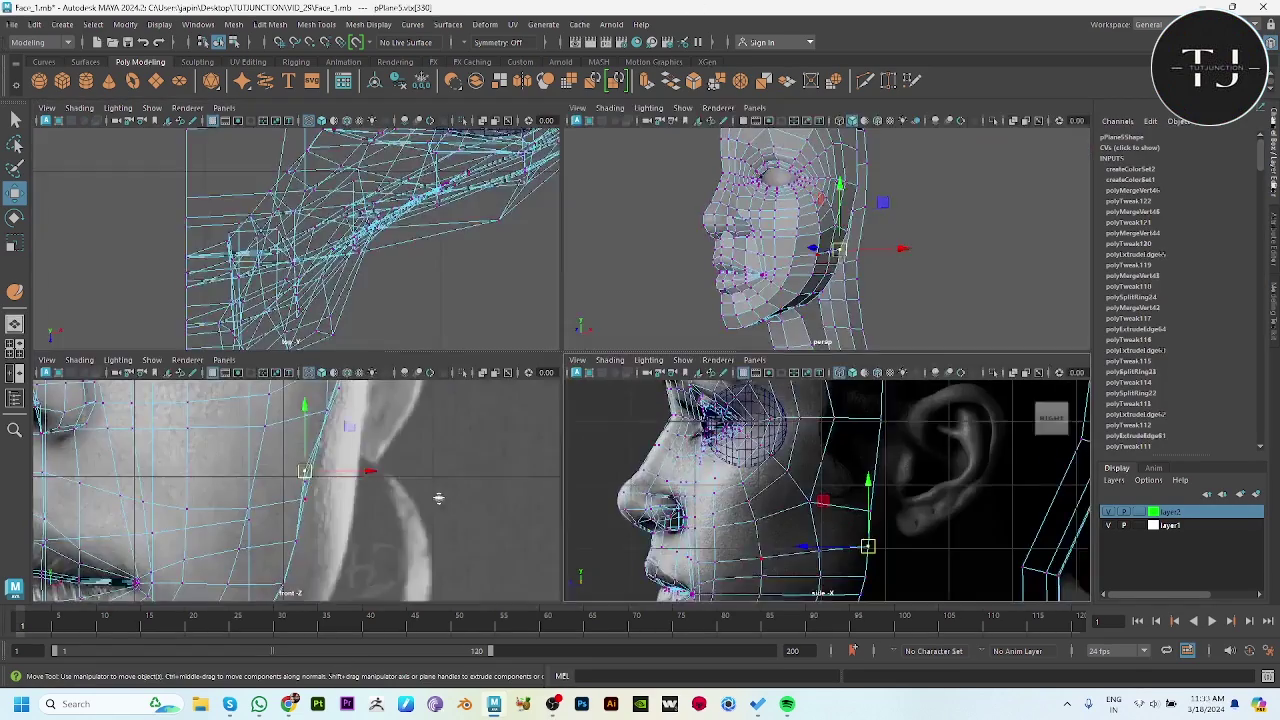
pyautogui.press('space')
pyautogui.moveTo(655, 303); pyautogui.dragTo(686, 303)
pyautogui.press('space')
pyautogui.press('space')
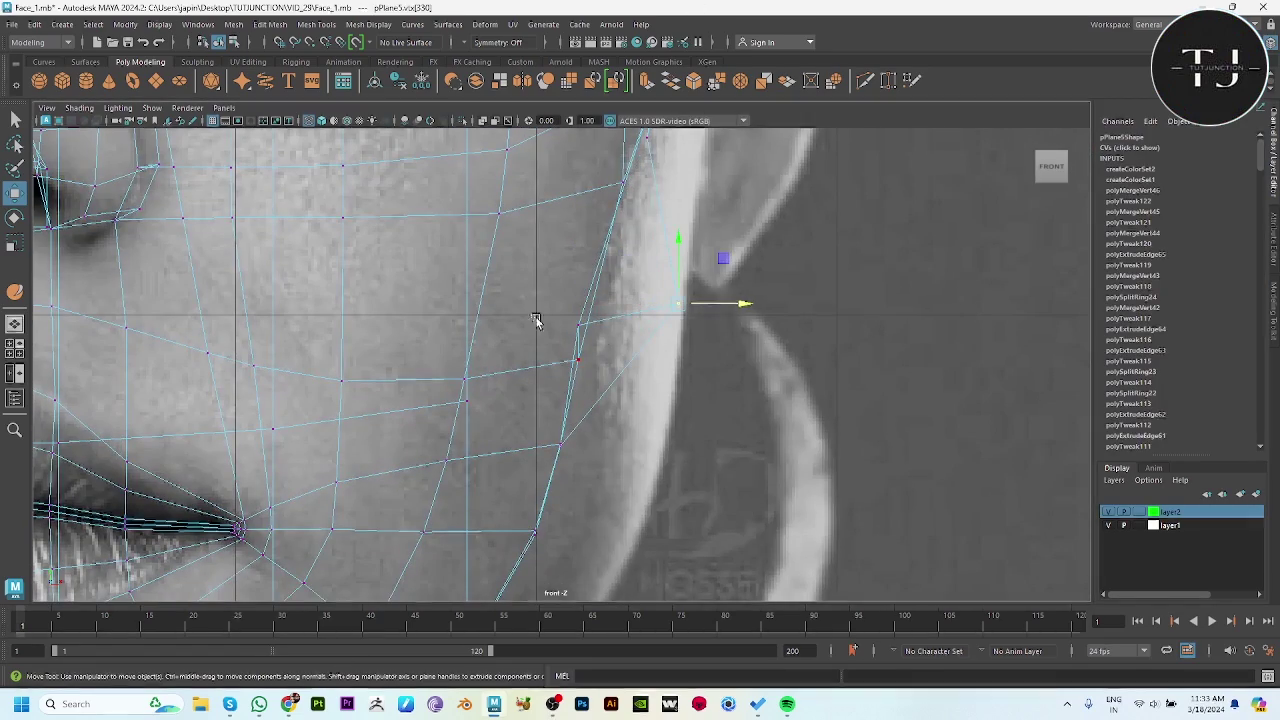
pyautogui.moveTo(534, 314); pyautogui.dragTo(693, 319)
pyautogui.press('space')
pyautogui.press('space')
# Pull the cheek, jaw, mouth-line and upper cheek vertices outward onto the face outline.
pyautogui.moveTo(649, 438); pyautogui.dragTo(697, 443)
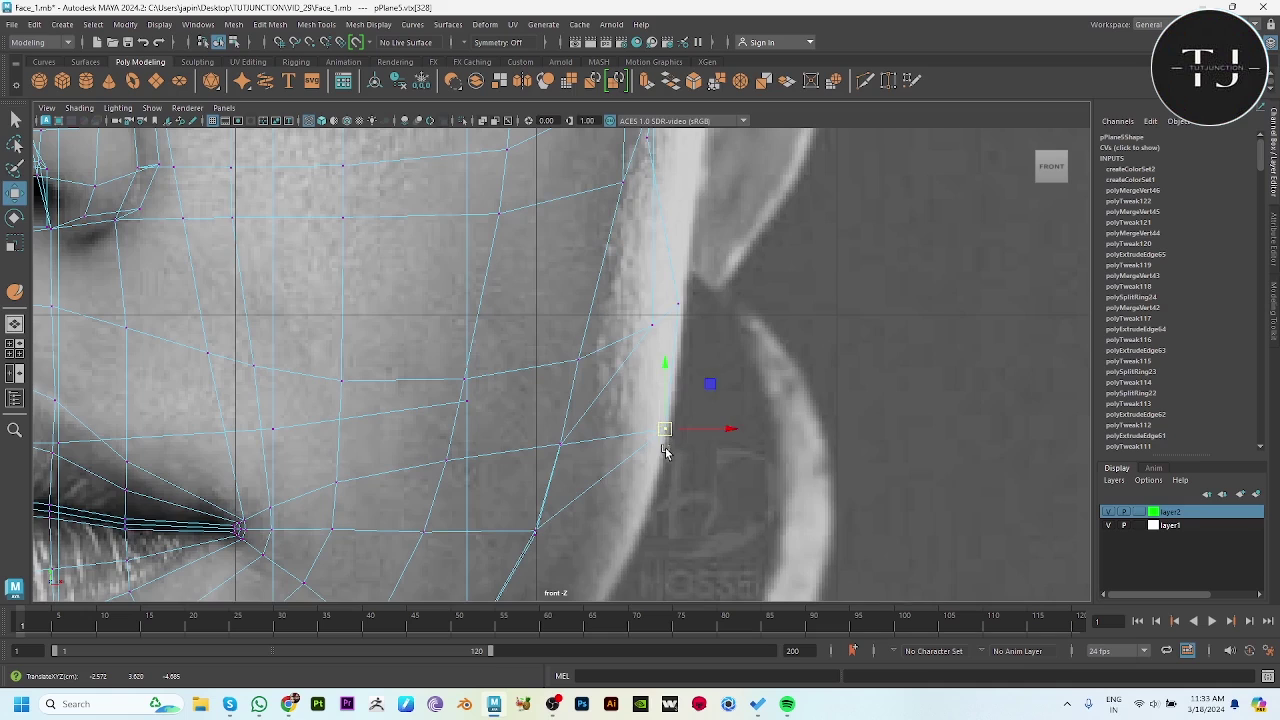
pyautogui.keyDown('alt'); pyautogui.moveTo(665, 447); pyautogui.dragTo(636, 256, button='middle'); pyautogui.keyUp('alt')
pyautogui.moveTo(556, 342); pyautogui.dragTo(649, 352)
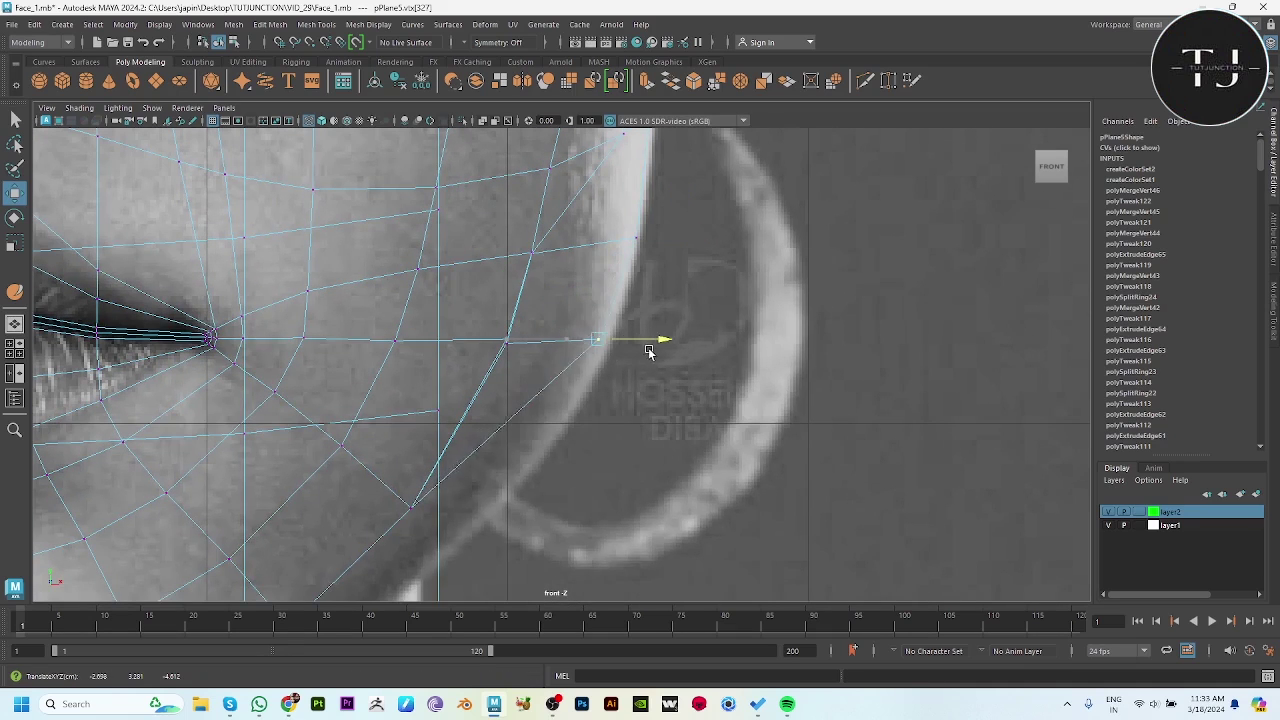
pyautogui.click(411, 507)
pyautogui.moveTo(475, 538)
pyautogui.mouseDown()
pyautogui.moveTo(505, 540)
pyautogui.moveTo(462, 538)
pyautogui.mouseUp()
pyautogui.click(508, 344)
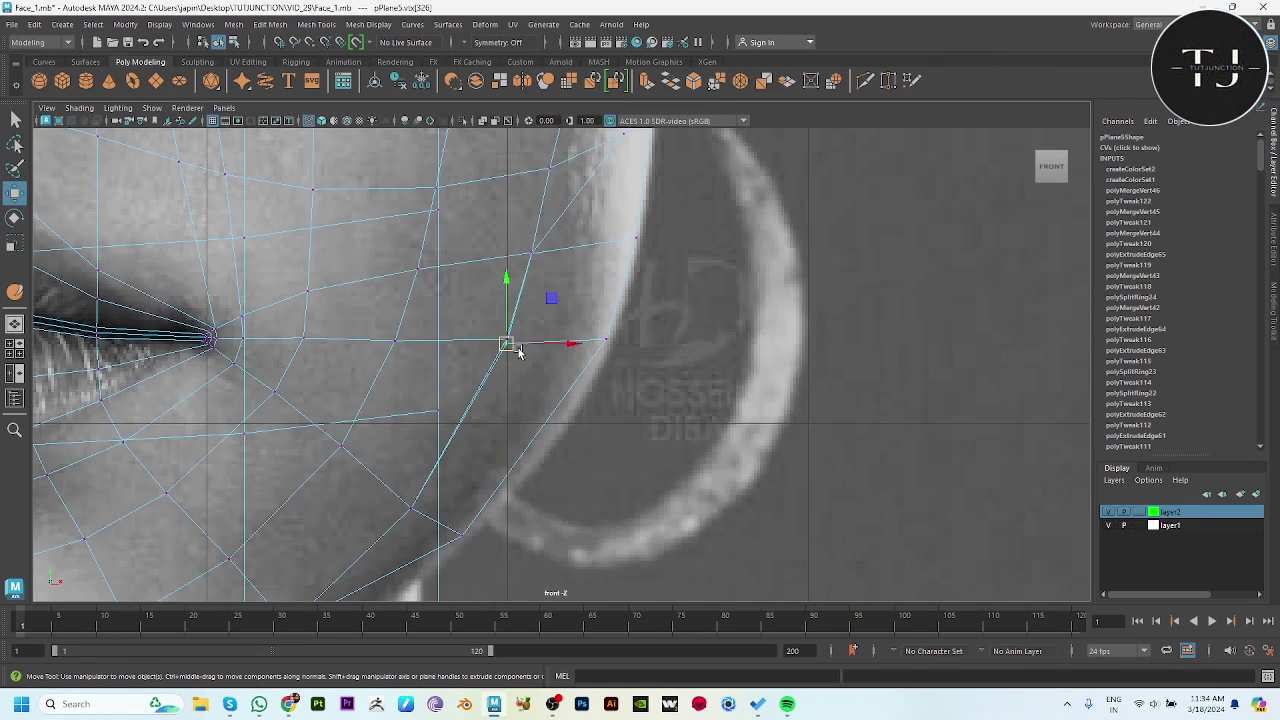
pyautogui.moveTo(583, 340); pyautogui.dragTo(591, 344)
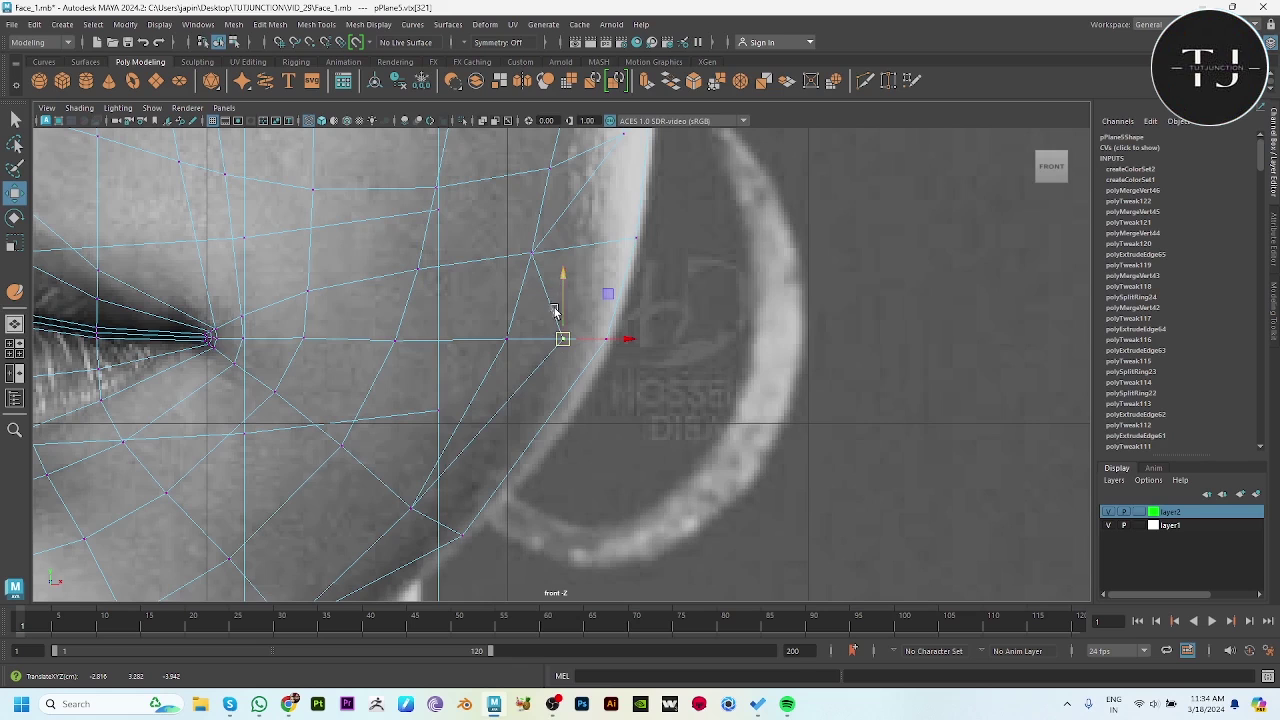
pyautogui.click(531, 254)
pyautogui.moveTo(610, 248); pyautogui.dragTo(632, 244)
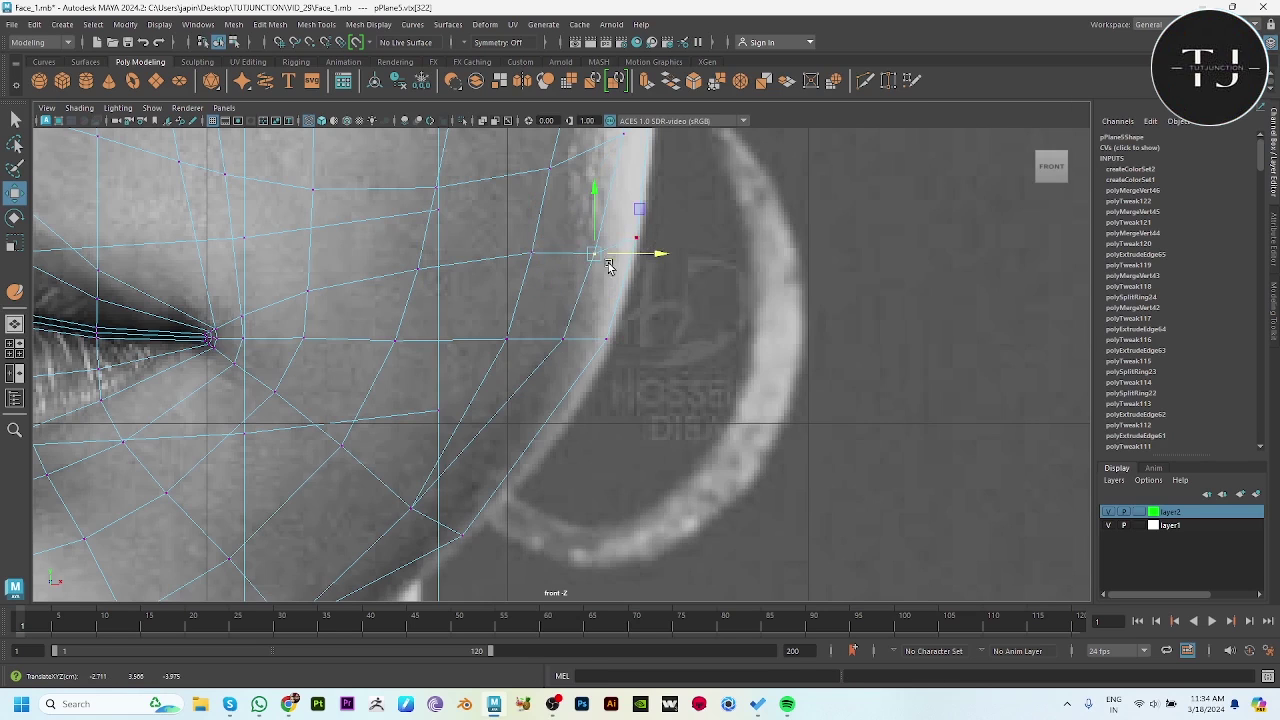
pyautogui.keyDown('alt'); pyautogui.moveTo(600, 252); pyautogui.dragTo(561, 442, button='middle'); pyautogui.keyUp('alt')
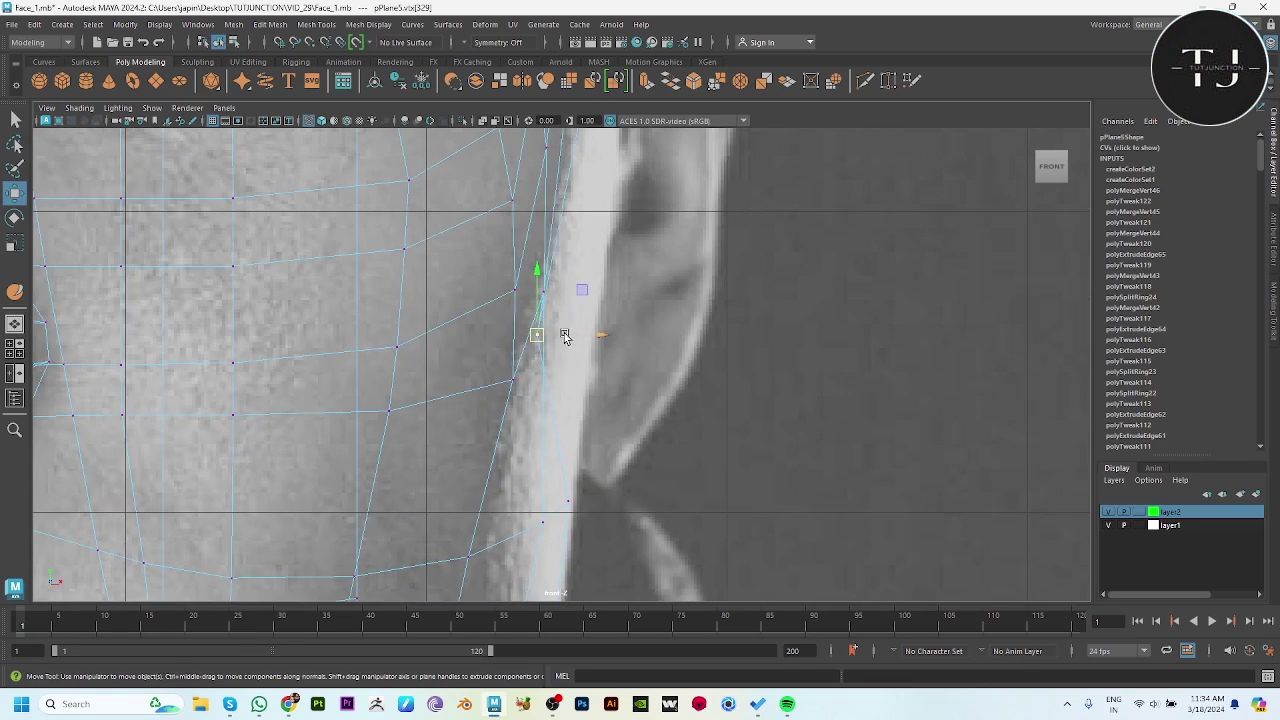
pyautogui.moveTo(564, 337); pyautogui.dragTo(619, 337)
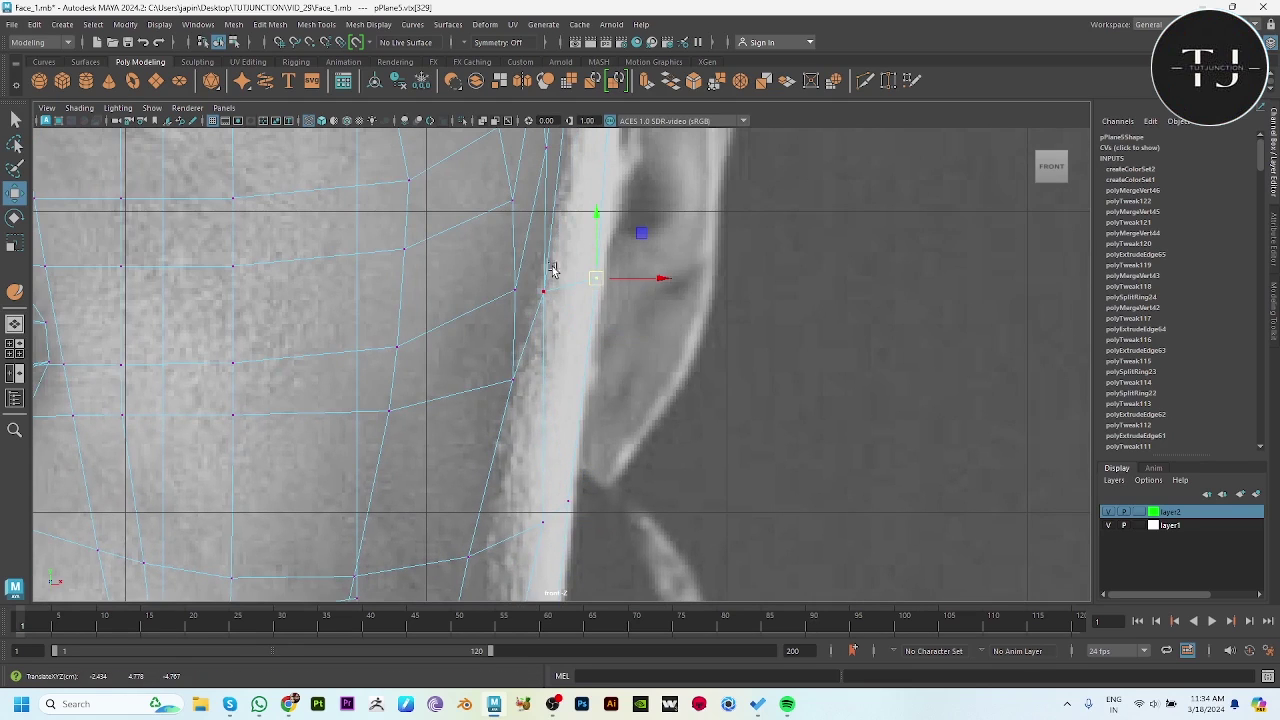
# Slide the temple and eye-level outline vertices outward to the face edge.
pyautogui.moveTo(564, 291); pyautogui.dragTo(601, 302)
pyautogui.keyDown('alt'); pyautogui.moveTo(606, 302); pyautogui.dragTo(587, 487, button='middle'); pyautogui.keyUp('alt')
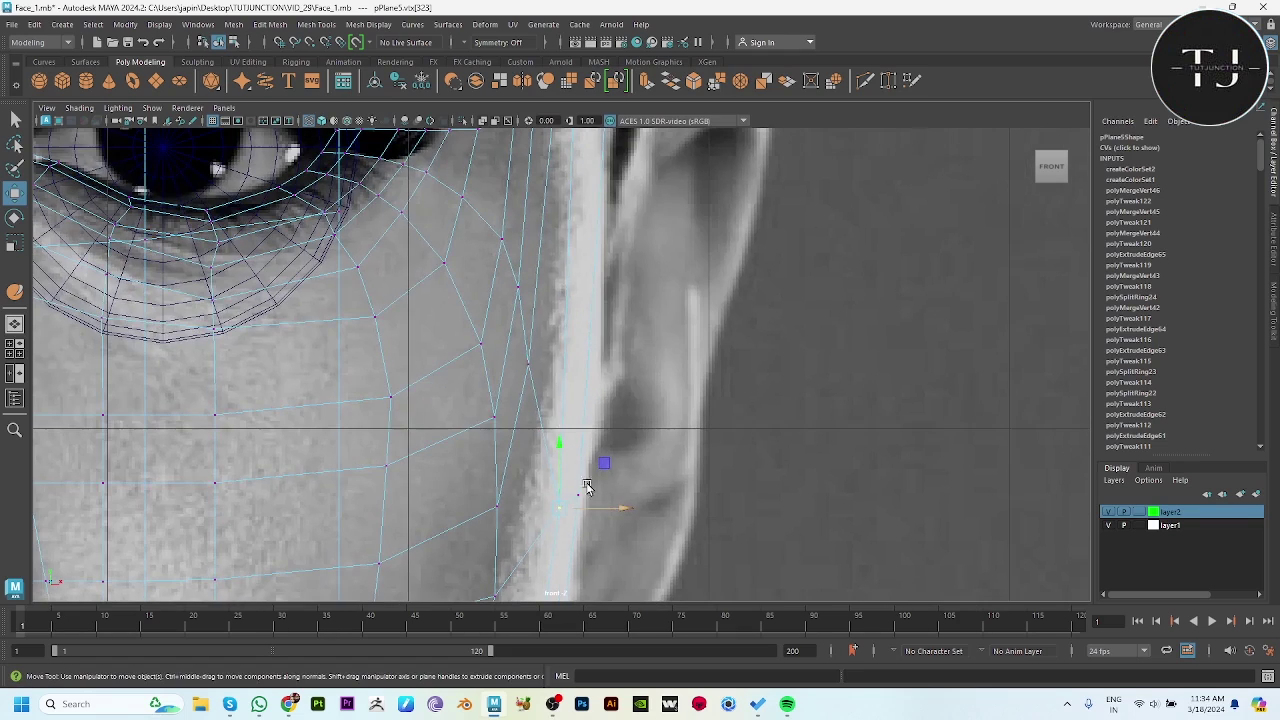
pyautogui.moveTo(534, 376); pyautogui.dragTo(563, 386)
pyautogui.click(517, 287)
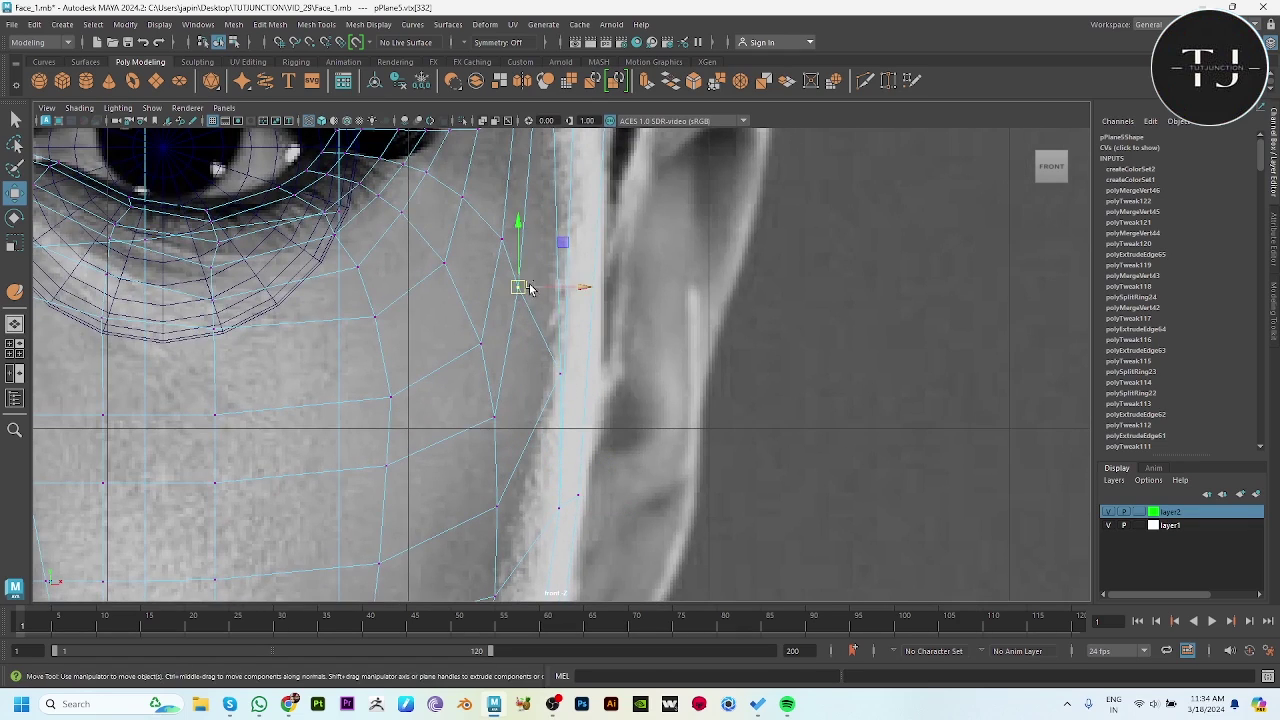
pyautogui.moveTo(523, 286)
pyautogui.mouseDown()
pyautogui.moveTo(553, 290)
pyautogui.moveTo(539, 287)
pyautogui.mouseUp()
pyautogui.click(516, 238)
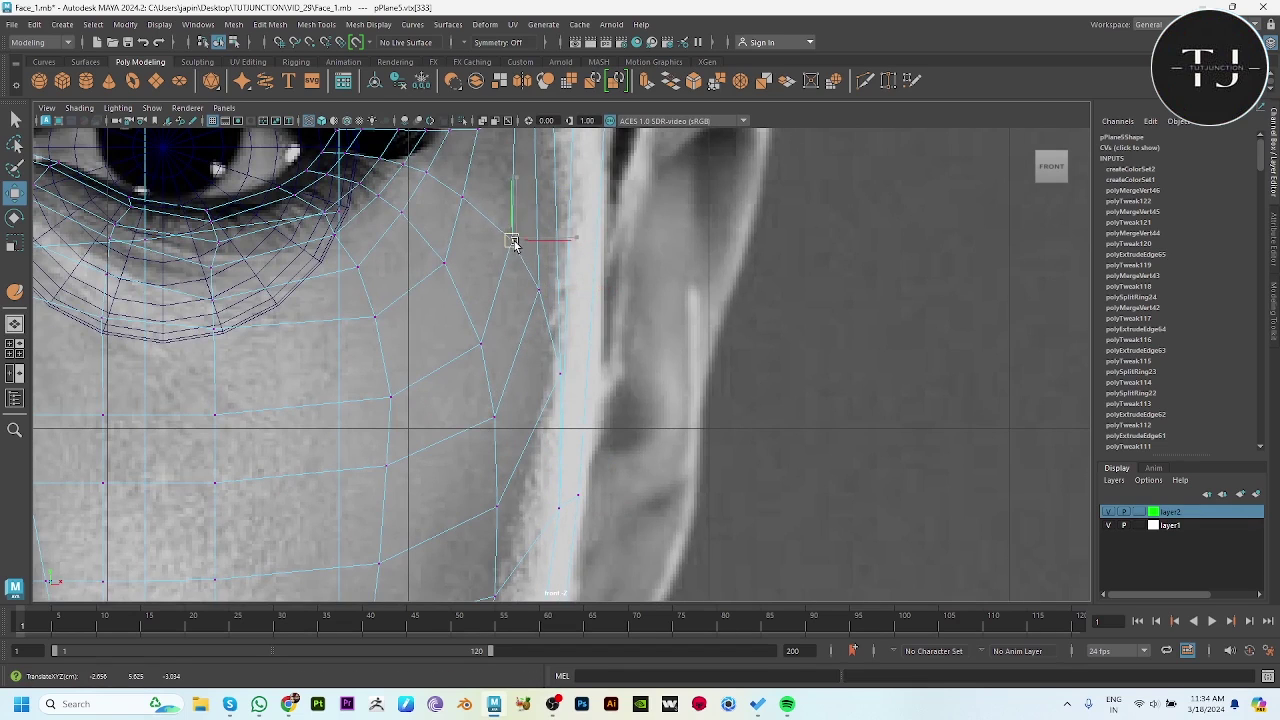
pyautogui.click(560, 373)
pyautogui.keyDown('alt'); pyautogui.moveTo(548, 345); pyautogui.dragTo(551, 537, button='middle'); pyautogui.keyUp('alt')
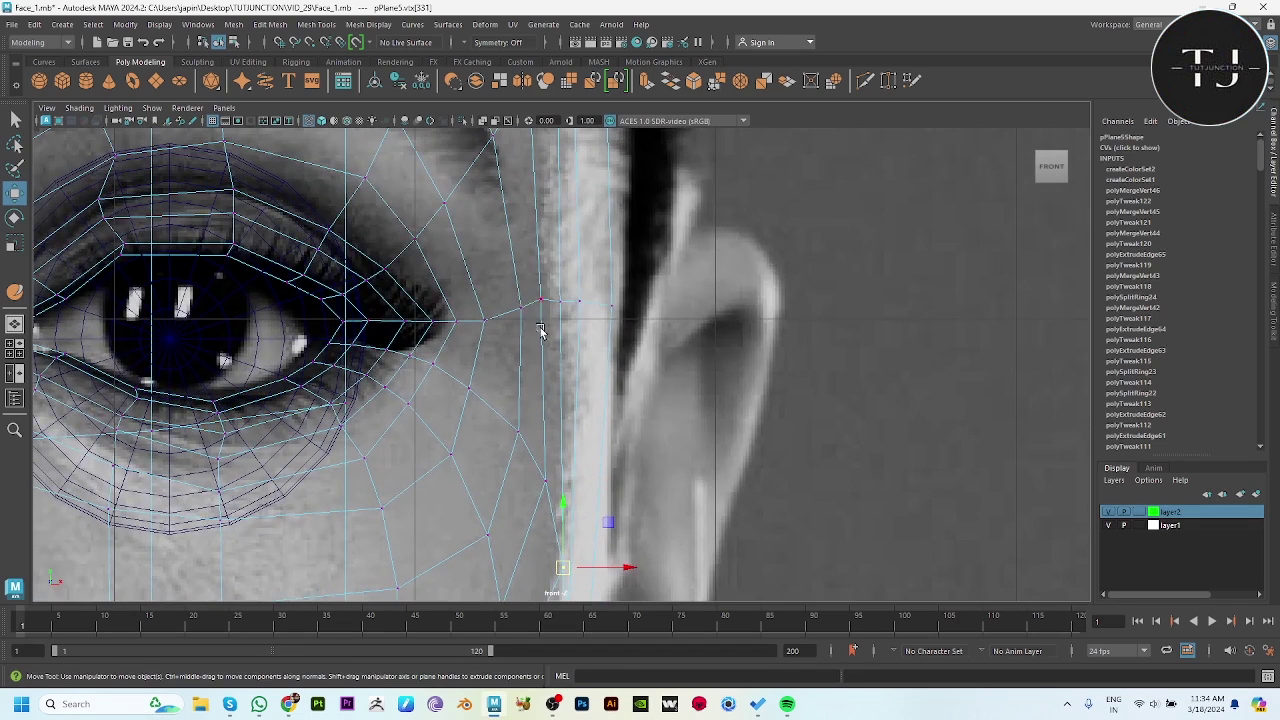
pyautogui.click(578, 302)
pyautogui.moveTo(610, 304); pyautogui.dragTo(636, 308)
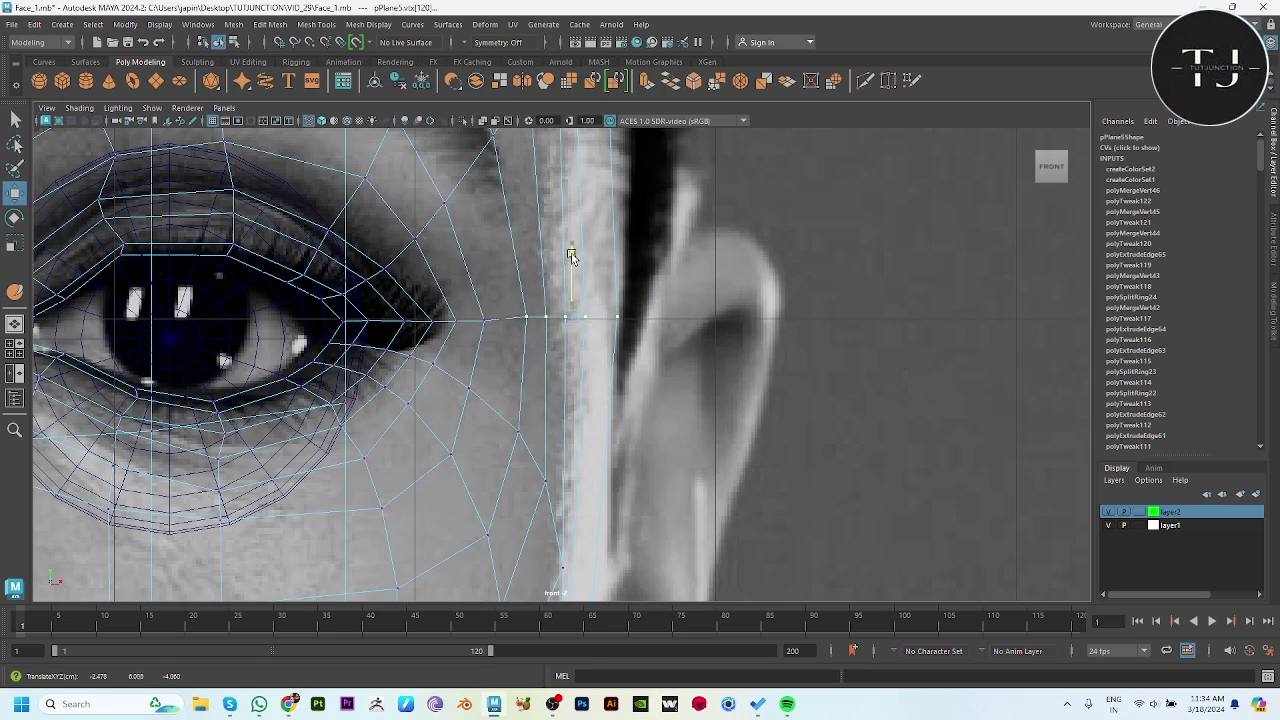
pyautogui.keyDown('alt'); pyautogui.moveTo(580, 286); pyautogui.dragTo(737, 291, button='middle'); pyautogui.keyUp('alt')
# Preview the mesh smoothed (3) in the perspective view and orbit to inspect the face.
pyautogui.press('space')
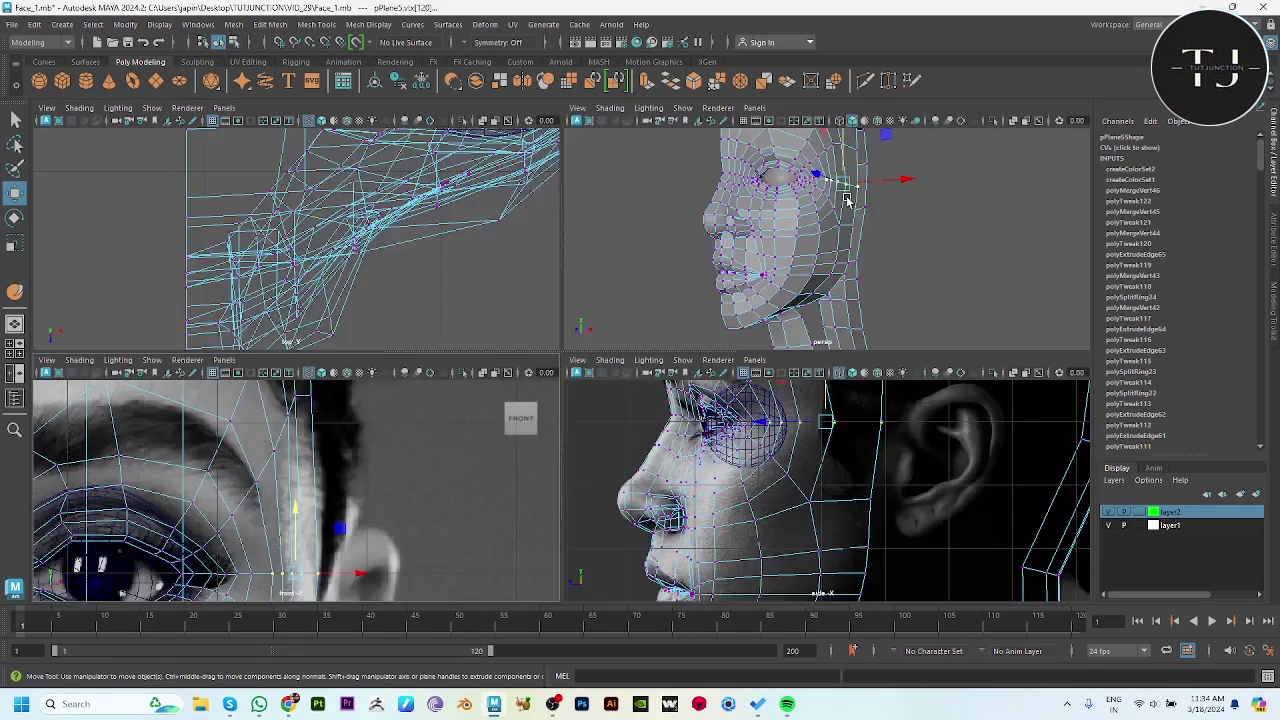
pyautogui.press('space')
pyautogui.press('3')
pyautogui.keyDown('alt'); pyautogui.moveTo(766, 223); pyautogui.dragTo(737, 314); pyautogui.keyUp('alt')
# Select the jaw vertices near the earring and at the jaw corner in the front view.
pyautogui.click(600, 400)
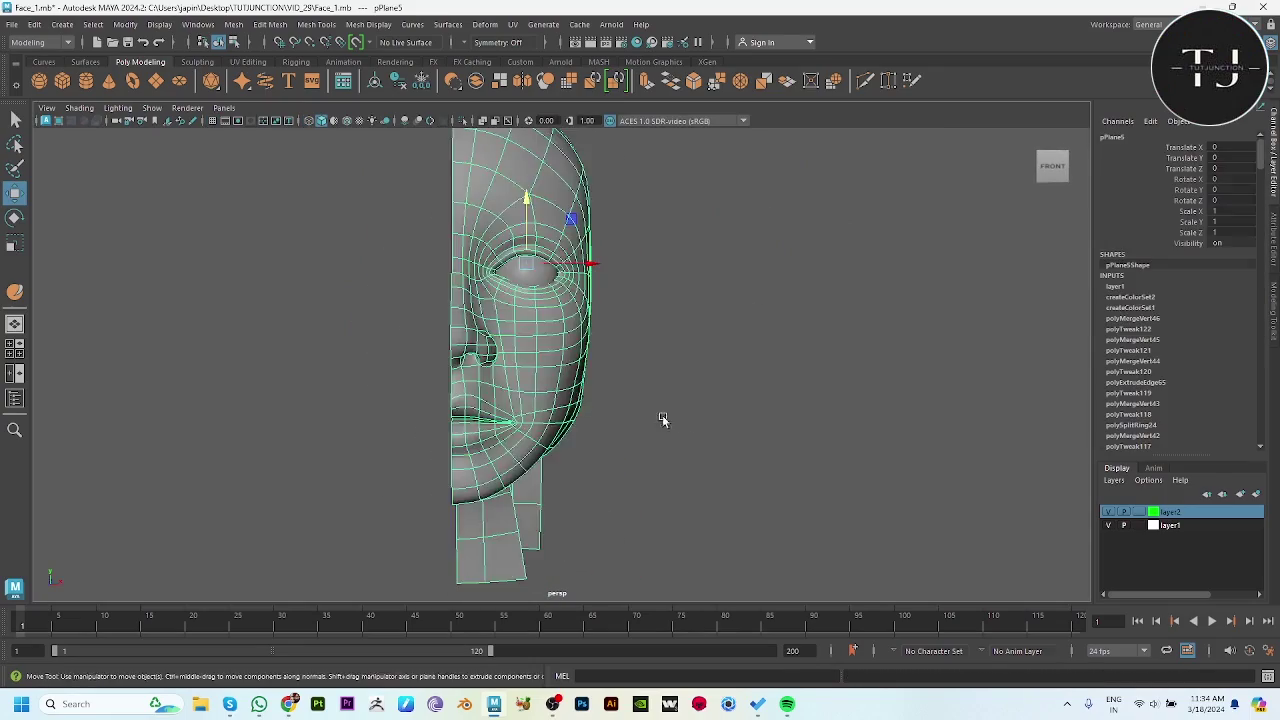
pyautogui.keyDown('alt'); pyautogui.moveTo(663, 423); pyautogui.dragTo(680, 476); pyautogui.keyUp('alt')
pyautogui.keyDown('alt'); pyautogui.moveTo(679, 475); pyautogui.dragTo(640, 300, button='middle'); pyautogui.keyUp('alt')
pyautogui.press('space')
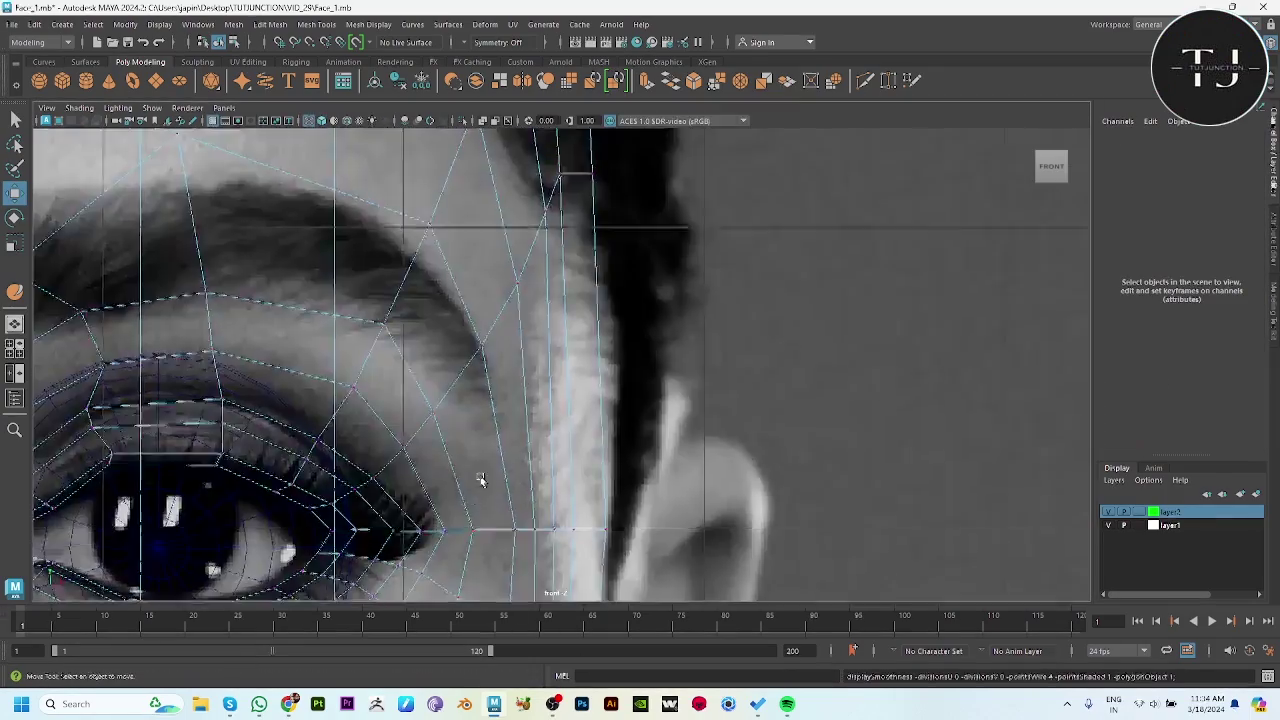
pyautogui.scroll(5, 500, 350)
pyautogui.scroll(-5, 620, 100)
pyautogui.scroll(3, 660, 125)
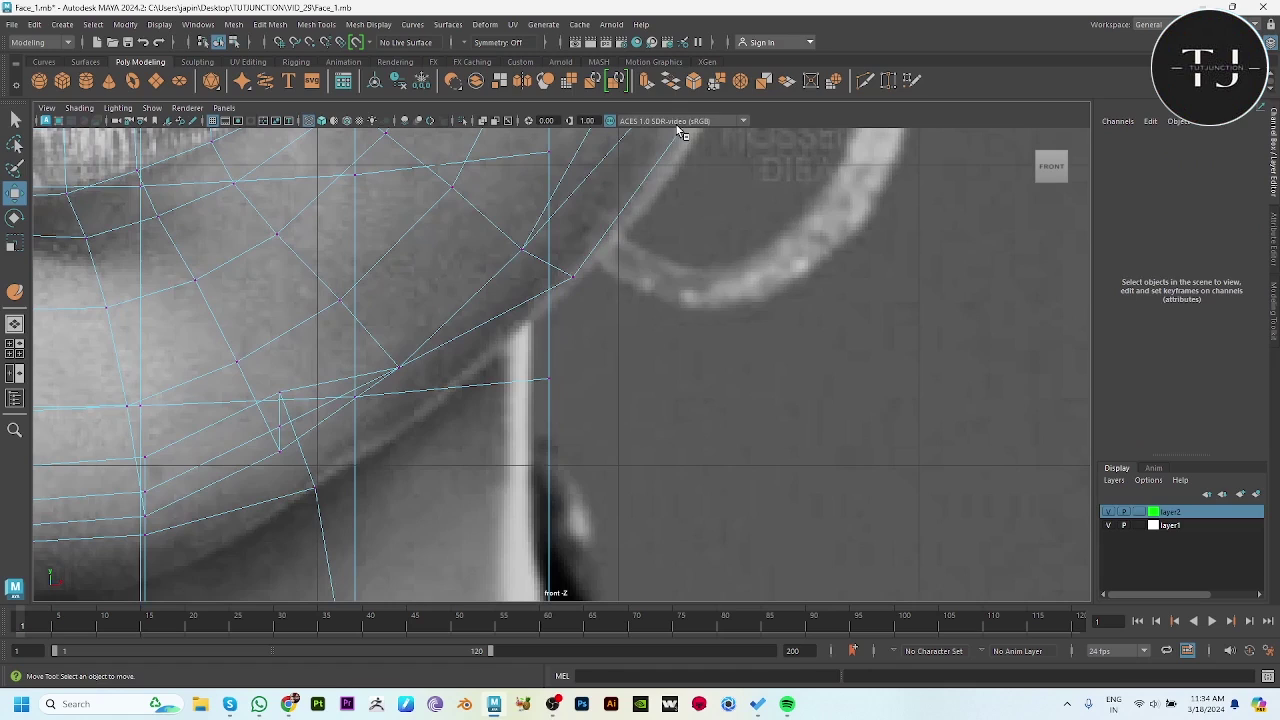
pyautogui.click(556, 289)
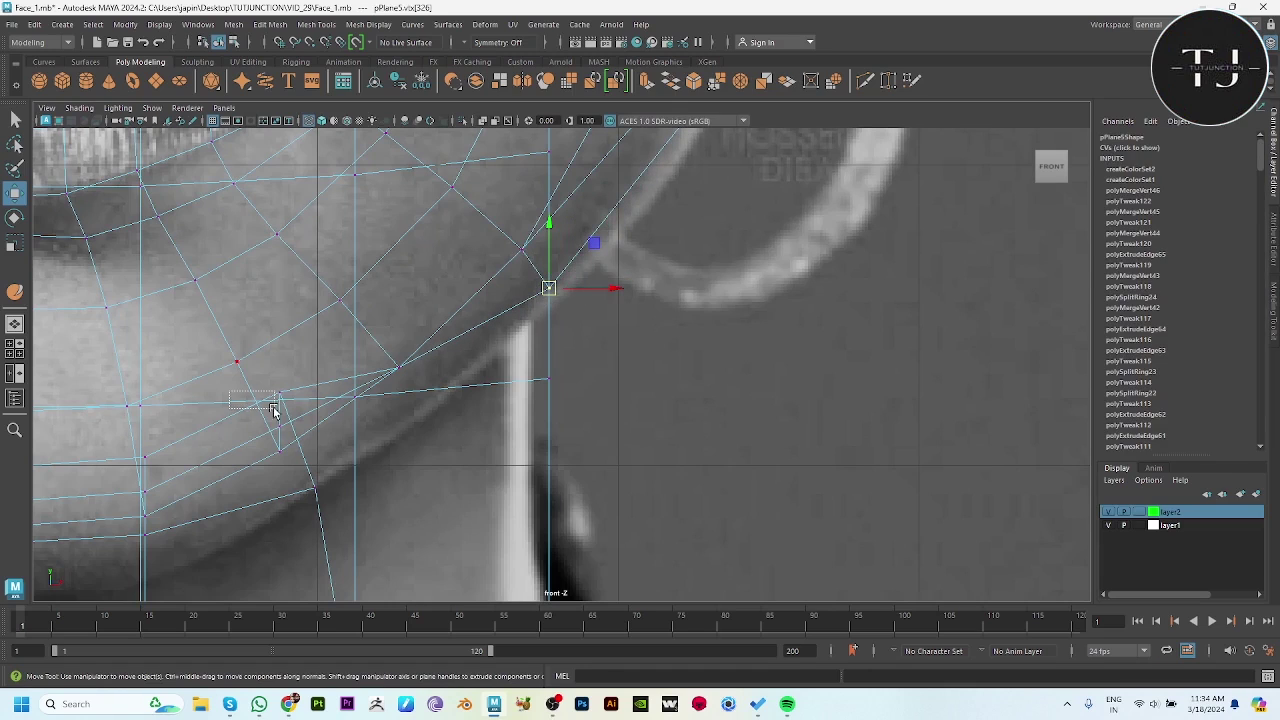
pyautogui.moveTo(274, 410); pyautogui.dragTo(276, 410)
# Raise and align the jaw vertices onto the jawline in the side reference view.
pyautogui.press('space')
pyautogui.scroll(5, 588, 205)
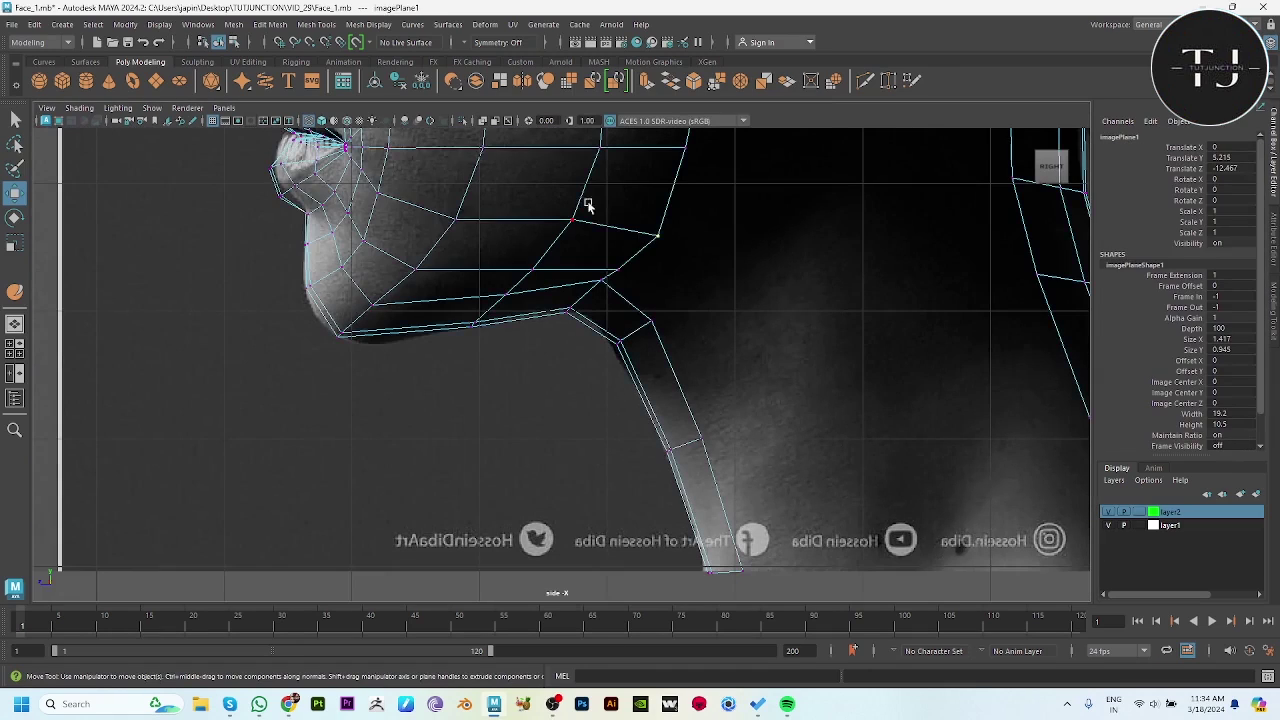
pyautogui.moveTo(657, 236); pyautogui.dragTo(652, 213)
pyautogui.click(614, 266)
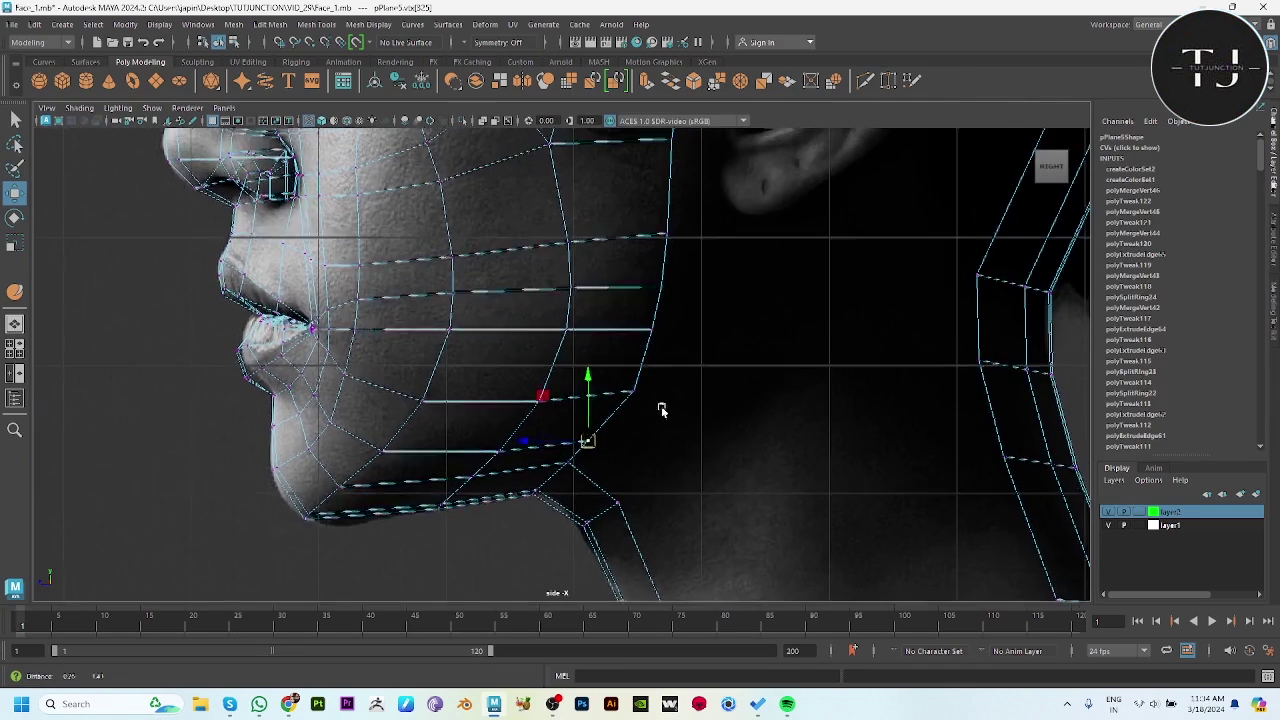
pyautogui.keyDown('alt'); pyautogui.moveTo(616, 262); pyautogui.dragTo(660, 408, button='middle'); pyautogui.keyUp('alt')
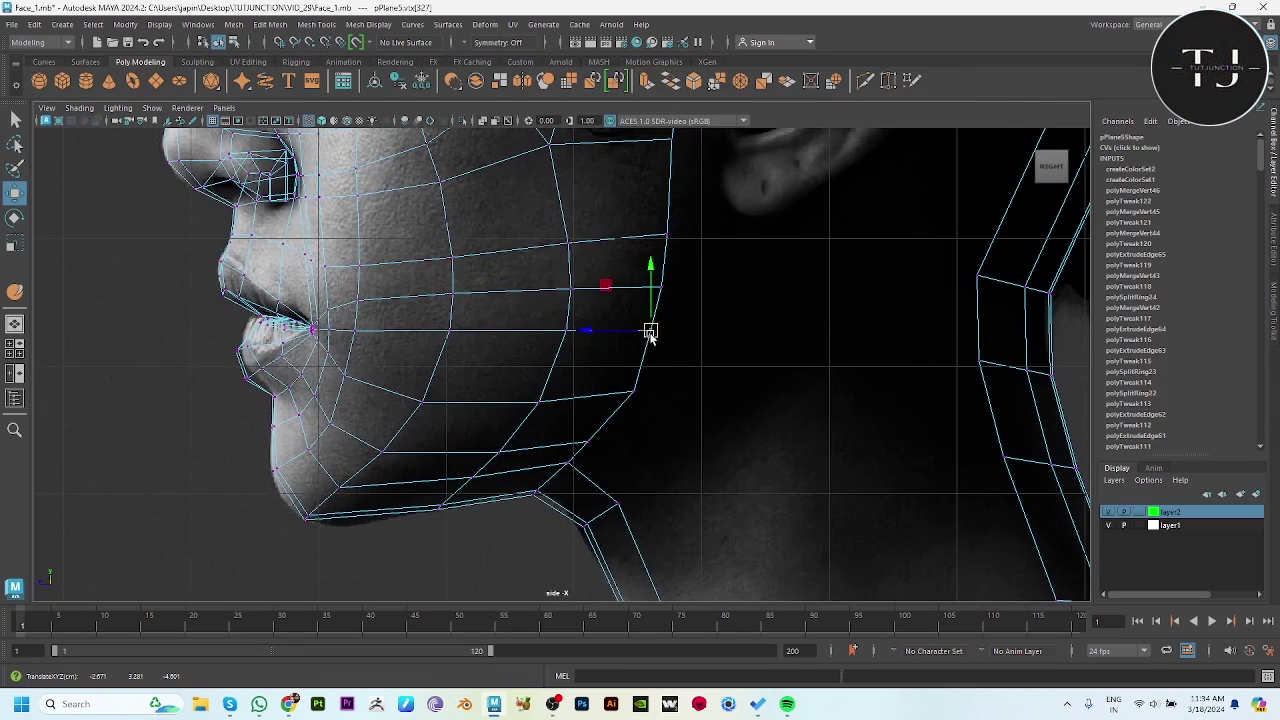
# Inspect the jaw from the side in perspective and select another jaw vertex.
pyautogui.press('space')
pyautogui.press('space')
pyautogui.click(815, 270)
pyautogui.moveTo(815, 270)
pyautogui.keyDown('alt'); pyautogui.mouseDown()
pyautogui.moveTo(609, 300)
pyautogui.moveTo(608, 313)
pyautogui.mouseUp(); pyautogui.keyUp('alt')
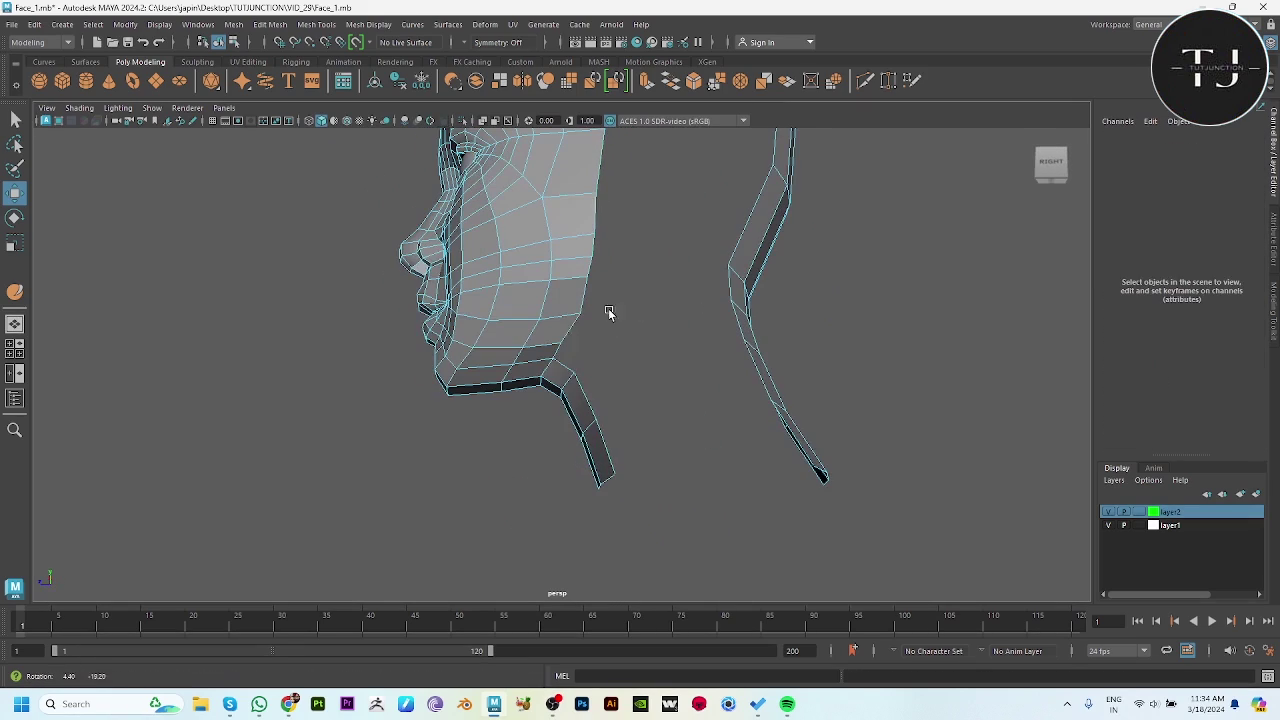
pyautogui.click(565, 365)
pyautogui.press('space')
pyautogui.press('space')
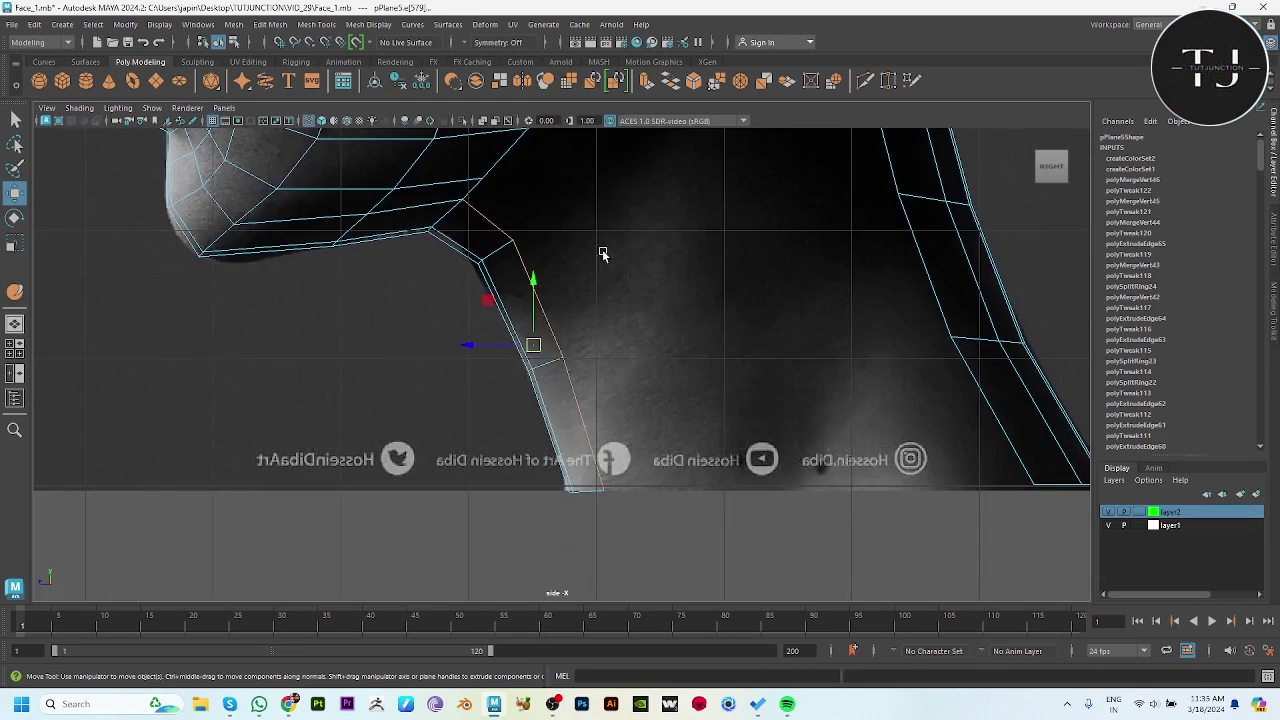
# Extrude the neck edge up to the jaw, merge it onto the jaw vertex, and widen the lower neck.
pyautogui.keyDown('shift'); pyautogui.moveTo(533, 345); pyautogui.dragTo(620, 334); pyautogui.keyUp('shift')
pyautogui.keyDown('alt'); pyautogui.moveTo(620, 334); pyautogui.dragTo(640, 448, button='middle'); pyautogui.keyUp('alt')
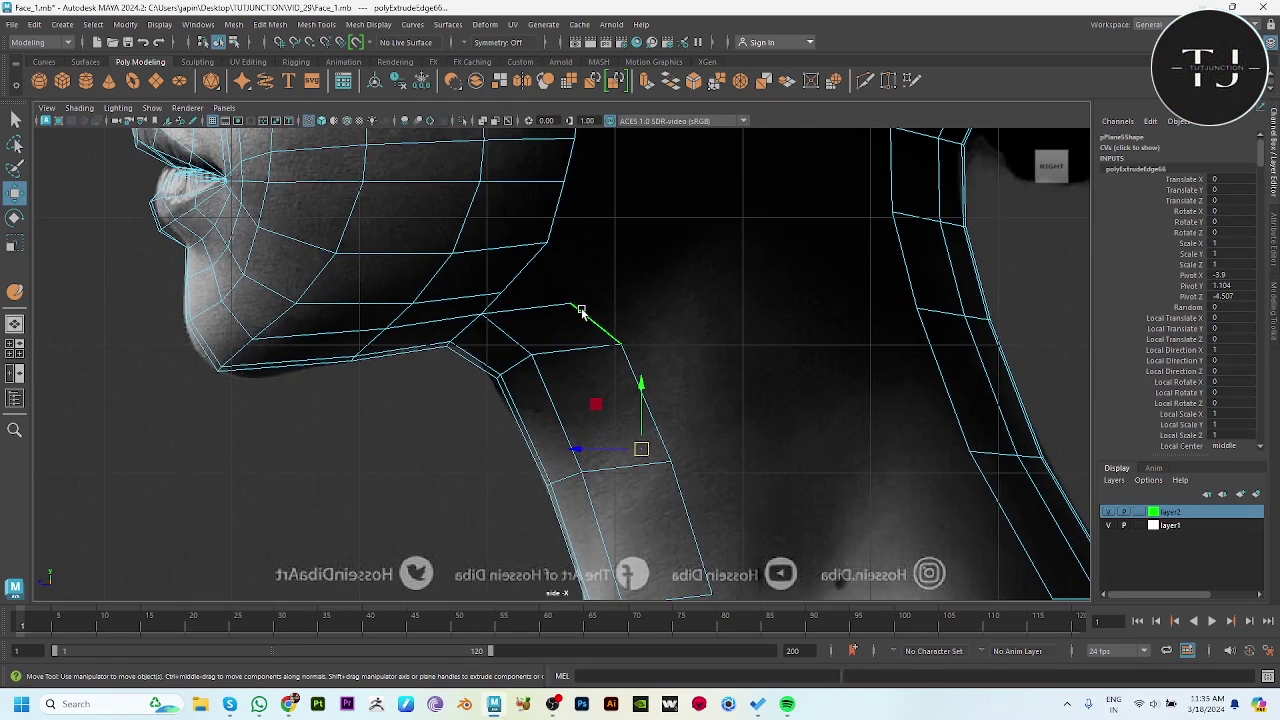
pyautogui.moveTo(640, 448)
pyautogui.mouseDown()
pyautogui.moveTo(566, 307)
pyautogui.moveTo(540, 293)
pyautogui.mouseUp()
pyautogui.keyDown('shift'); pyautogui.moveTo(477, 277); pyautogui.dragTo(595, 165, button='right'); pyautogui.keyUp('shift')
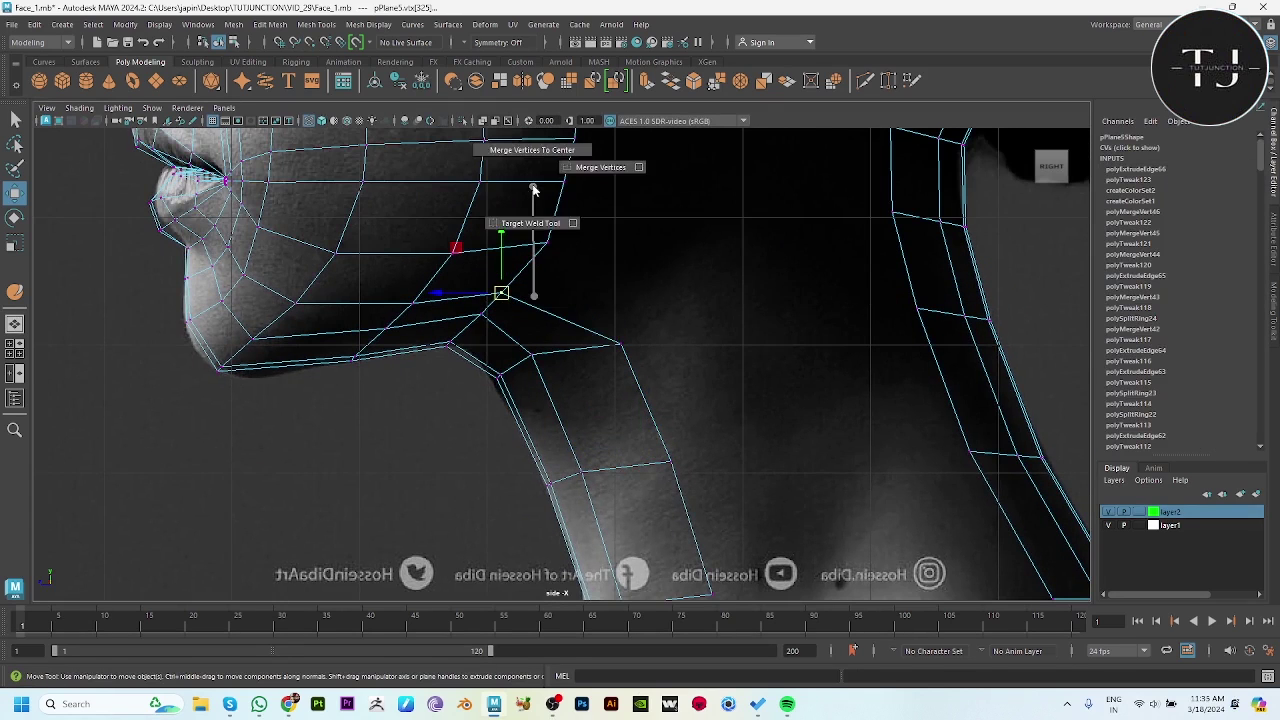
pyautogui.click(670, 462)
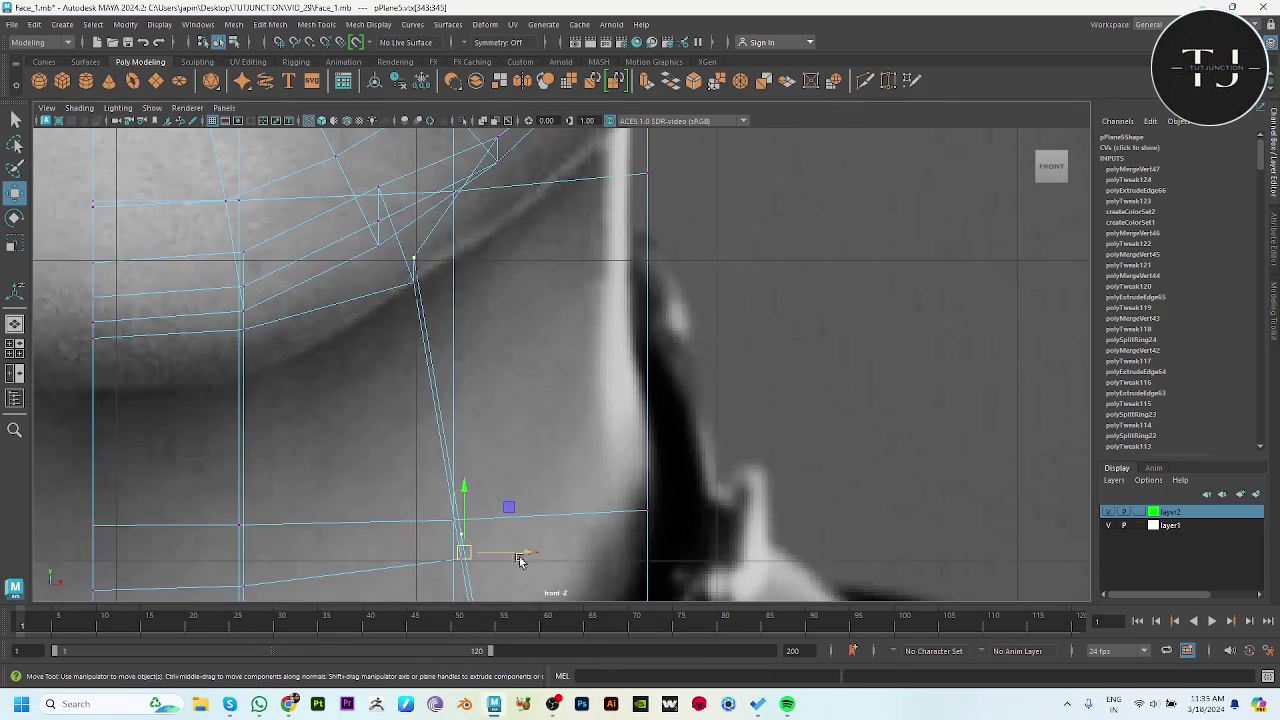
pyautogui.moveTo(519, 560); pyautogui.dragTo(631, 551)
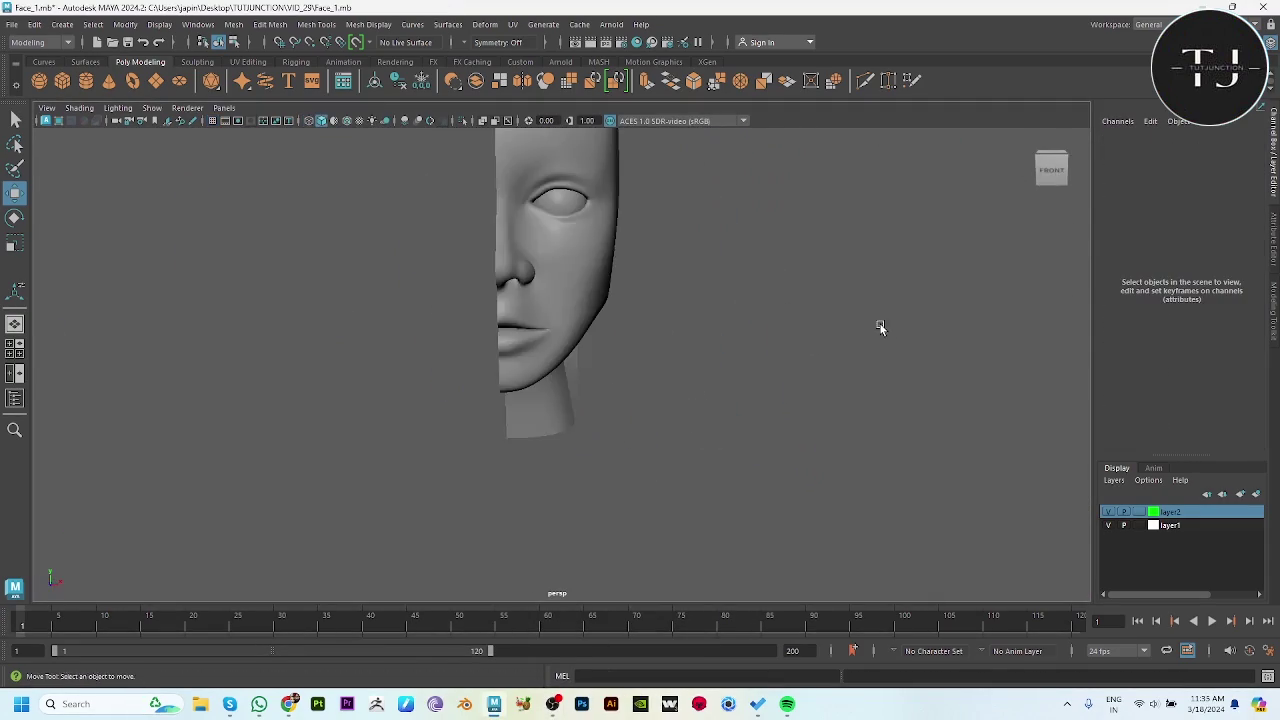
# Slide the cheek vertex beside the mouth corner out to the front-view jaw outline.
pyautogui.moveTo(880, 327)
pyautogui.keyDown('alt'); pyautogui.mouseDown()
pyautogui.moveTo(652, 293)
pyautogui.moveTo(720, 363)
pyautogui.moveTo(586, 323)
pyautogui.moveTo(628, 330)
pyautogui.moveTo(743, 463)
pyautogui.mouseUp(); pyautogui.keyUp('alt')
pyautogui.scroll(3, 700, 430)
pyautogui.click(535, 233)
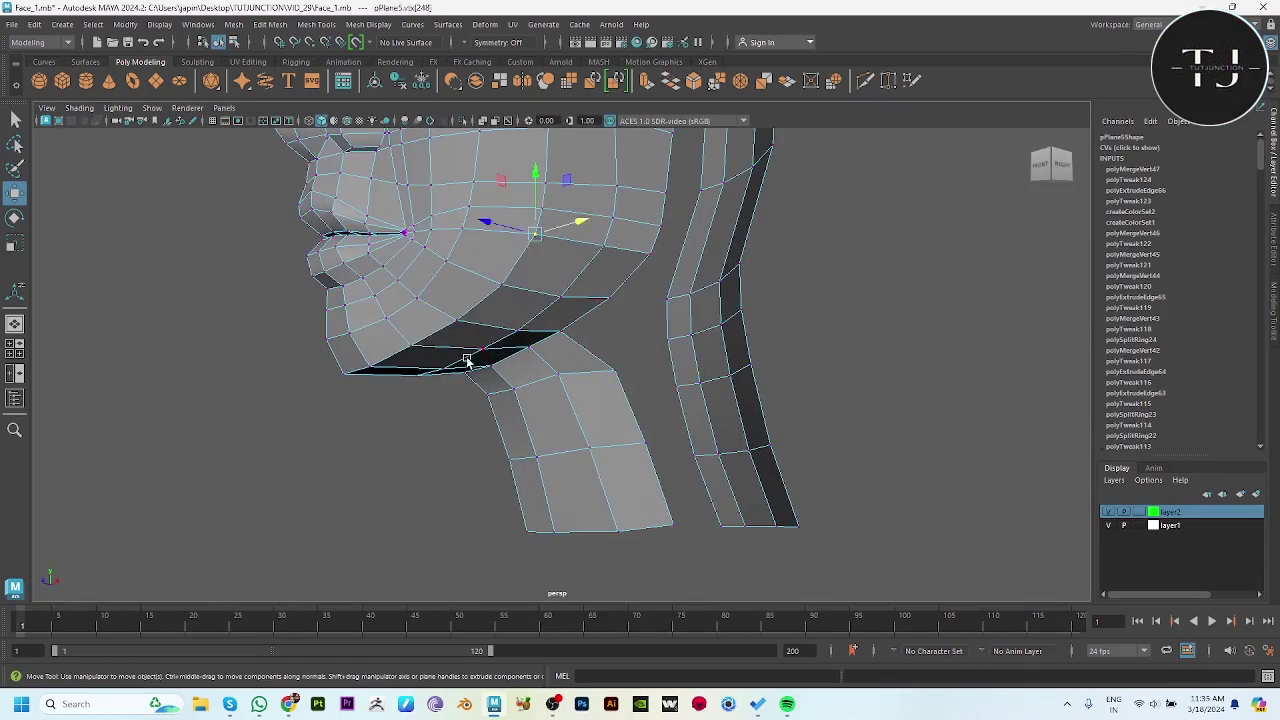
pyautogui.press('space')
pyautogui.press('space')
pyautogui.scroll(-3, 520, 360)
pyautogui.keyDown('alt'); pyautogui.moveTo(668, 452); pyautogui.dragTo(827, 554, button='right'); pyautogui.keyUp('alt')
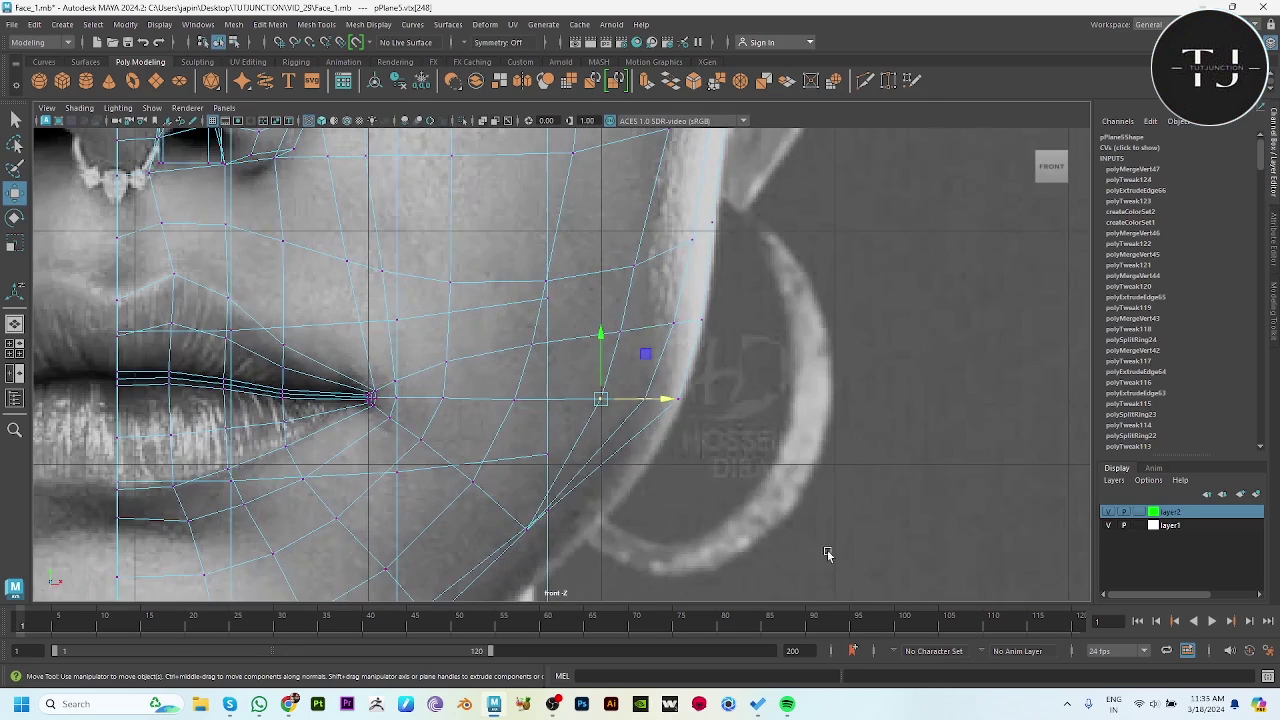
pyautogui.click(443, 399)
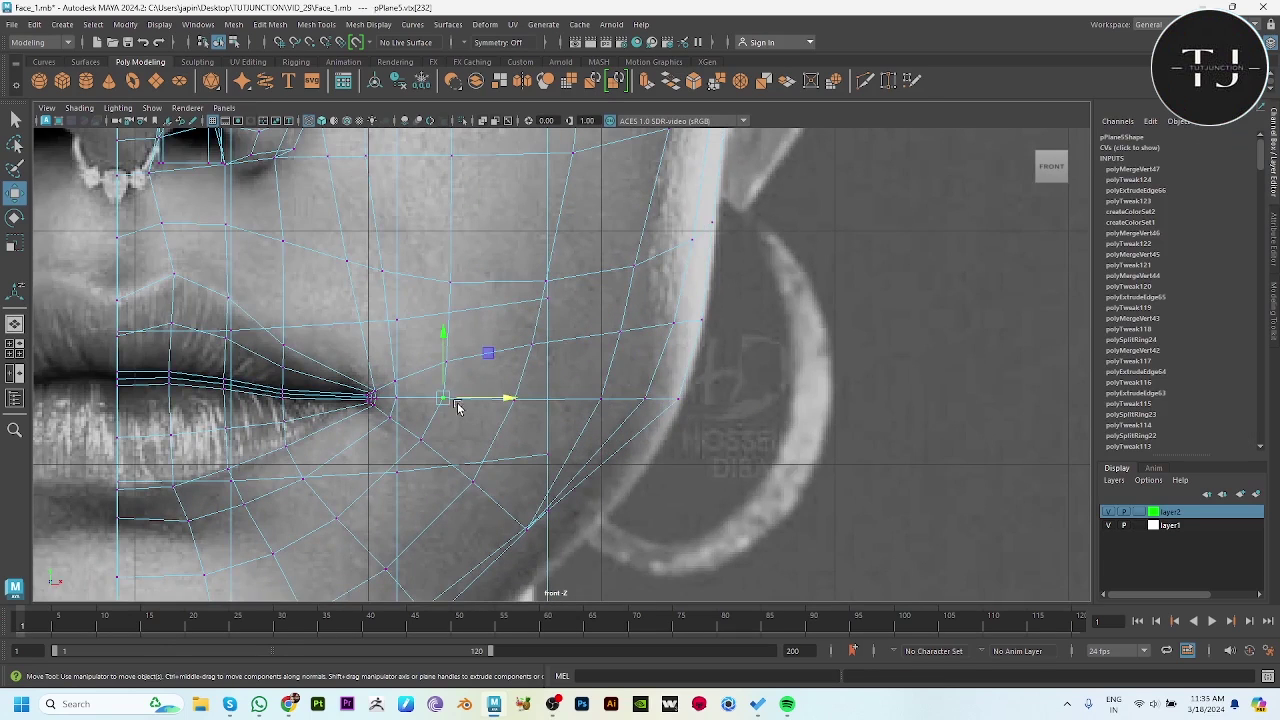
pyautogui.moveTo(463, 403); pyautogui.dragTo(663, 400)
pyautogui.click(676, 395)
pyautogui.hotkey('ctrl', 'z')
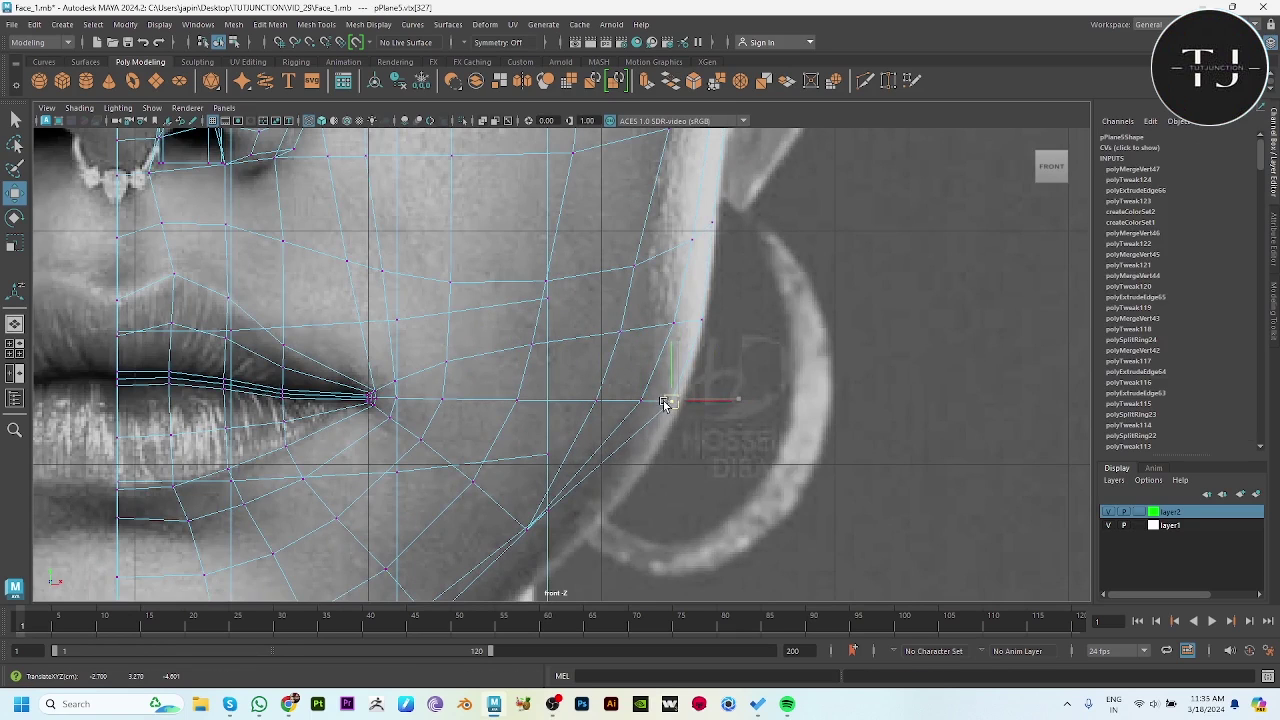
pyautogui.keyDown('alt'); pyautogui.moveTo(715, 233); pyautogui.dragTo(715, 383, button='middle'); pyautogui.keyUp('alt')
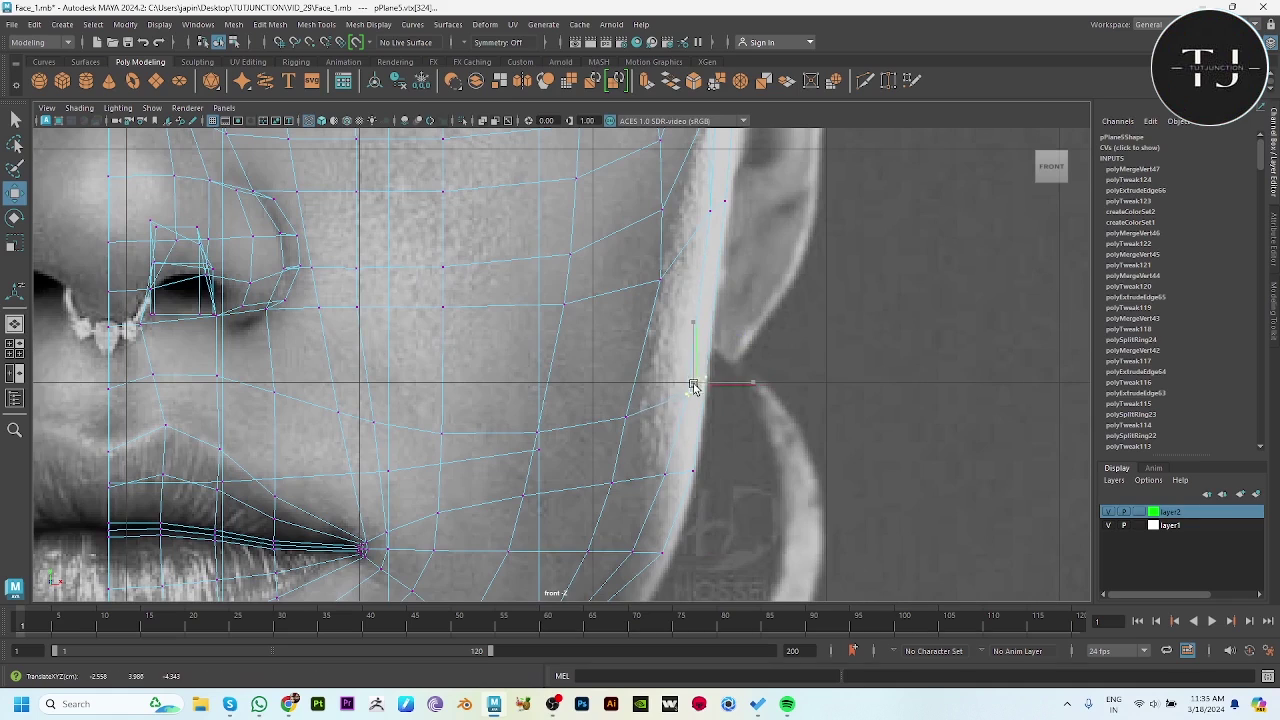
pyautogui.moveTo(693, 386)
pyautogui.mouseDown()
pyautogui.moveTo(709, 385)
pyautogui.moveTo(820, 246)
pyautogui.moveTo(733, 343)
pyautogui.mouseUp()
pyautogui.press('space')
pyautogui.press('space')
# Bridge the side-face edges to the back-of-head strip with 2 divisions.
pyautogui.click(733, 343)
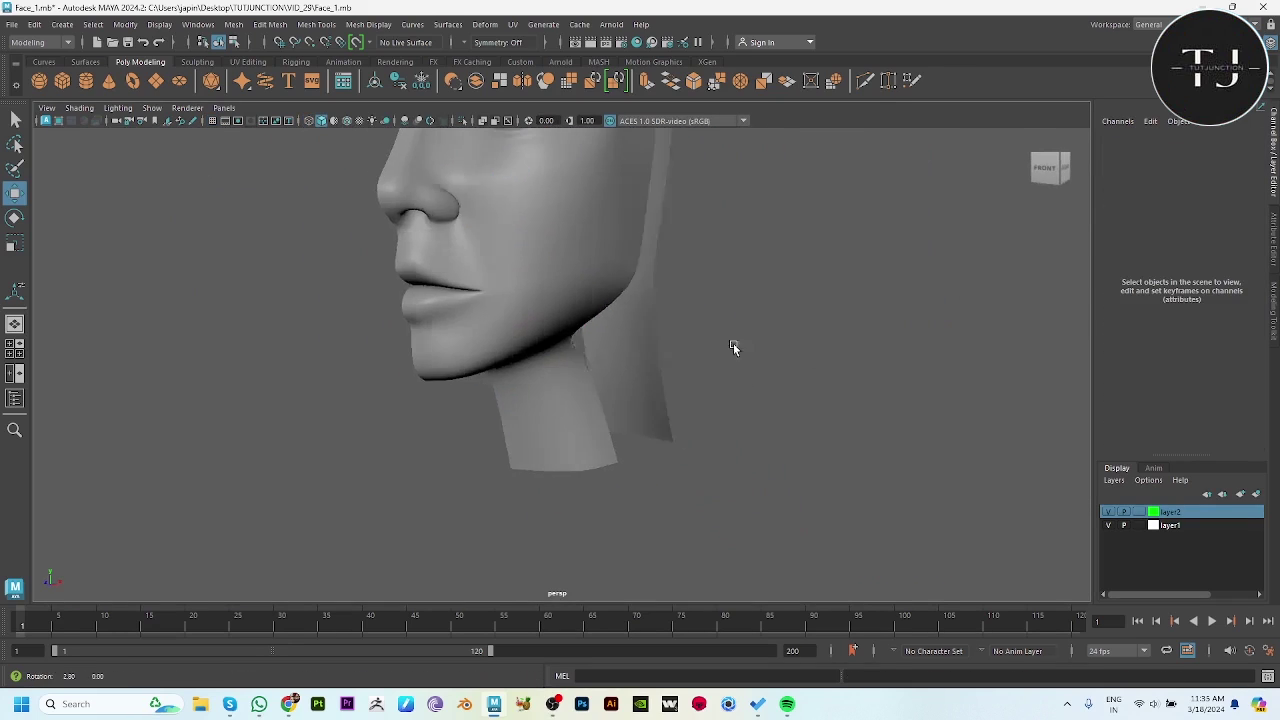
pyautogui.press('F9')
pyautogui.keyDown('alt'); pyautogui.moveTo(647, 327); pyautogui.dragTo(590, 287); pyautogui.keyUp('alt')
pyautogui.click(590, 287)
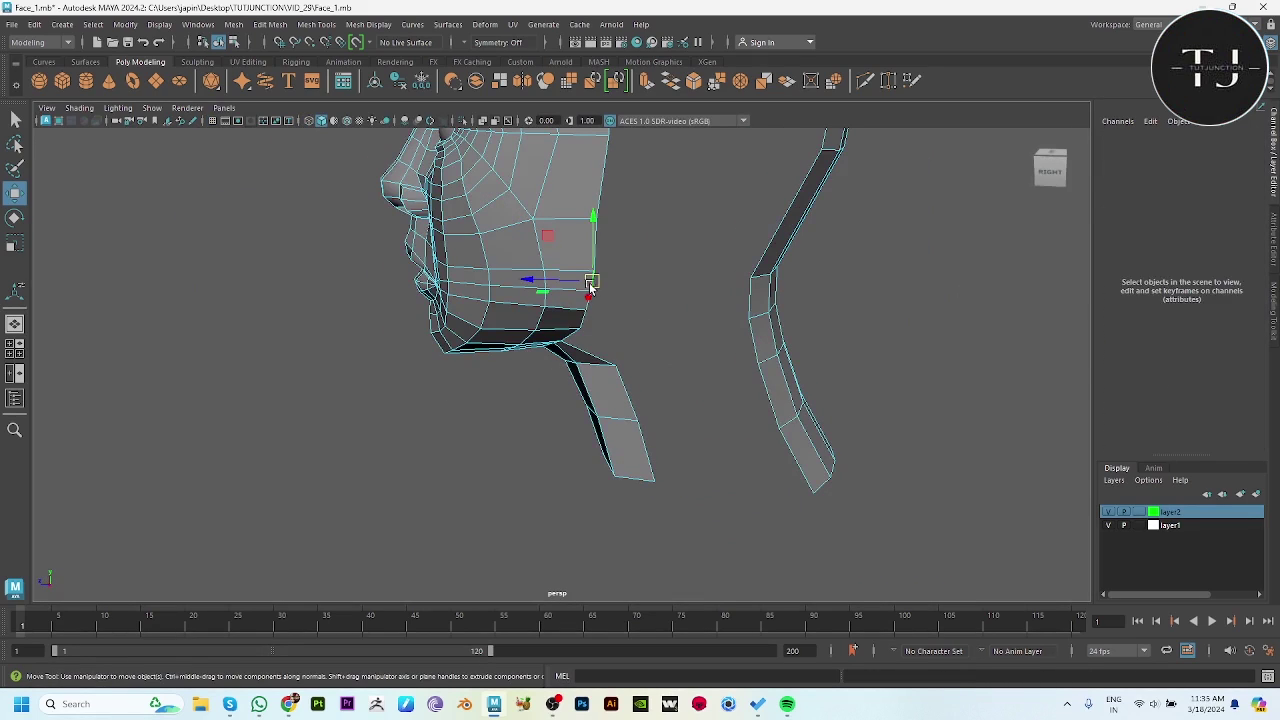
pyautogui.keyDown('alt'); pyautogui.moveTo(743, 266); pyautogui.dragTo(737, 434); pyautogui.keyUp('alt')
pyautogui.keyDown('alt'); pyautogui.moveTo(597, 371); pyautogui.dragTo(692, 367); pyautogui.keyUp('alt')
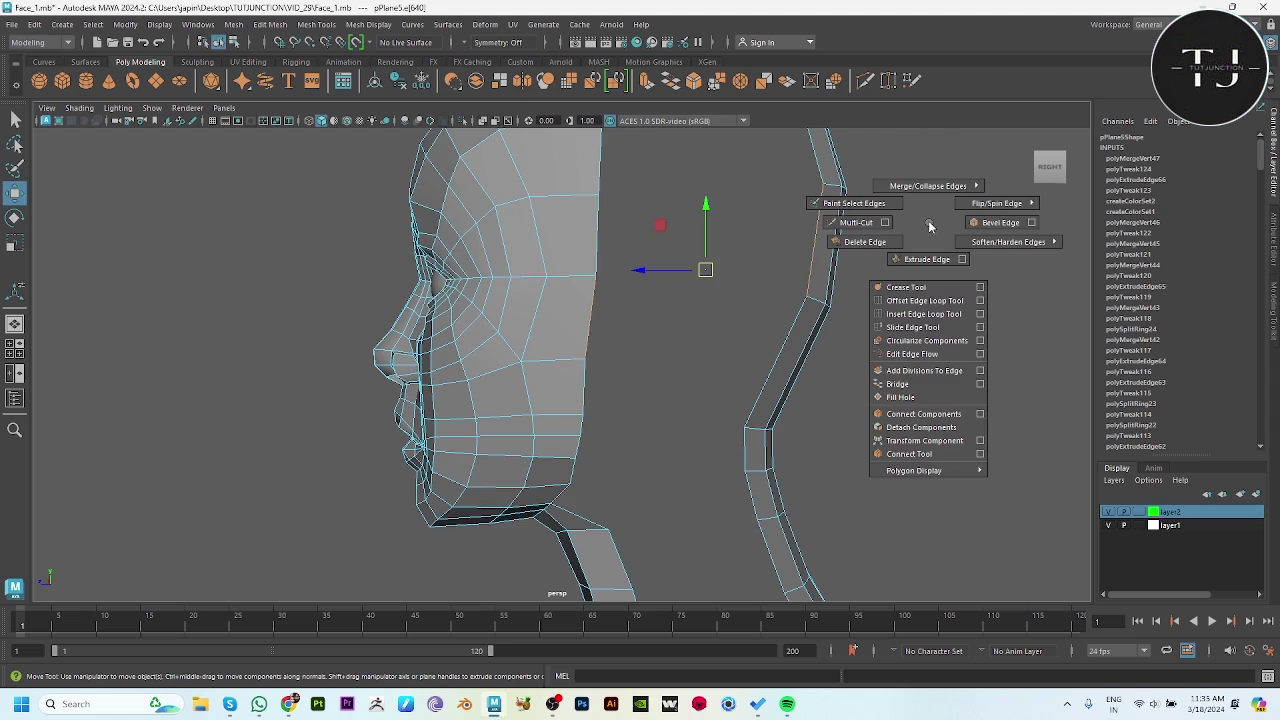
pyautogui.keyDown('shift'); pyautogui.moveTo(930, 230); pyautogui.dragTo(900, 387, button='right'); pyautogui.keyUp('shift')
pyautogui.press('f')
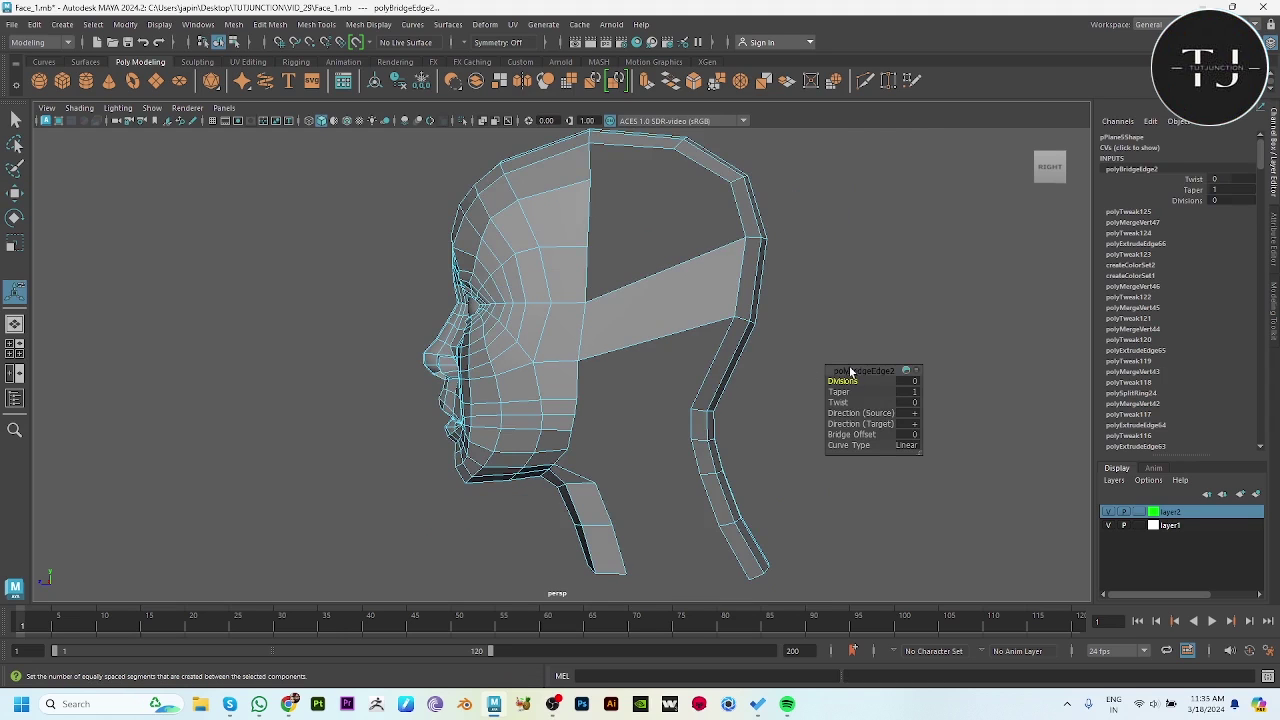
pyautogui.moveTo(850, 372)
pyautogui.mouseDown()
pyautogui.moveTo(866, 373)
pyautogui.moveTo(700, 380)
pyautogui.mouseUp()
# In the top view, move the bridged strip's vertex outward to follow the head curve.
pyautogui.press('w')
pyautogui.click(661, 397)
pyautogui.press('space')
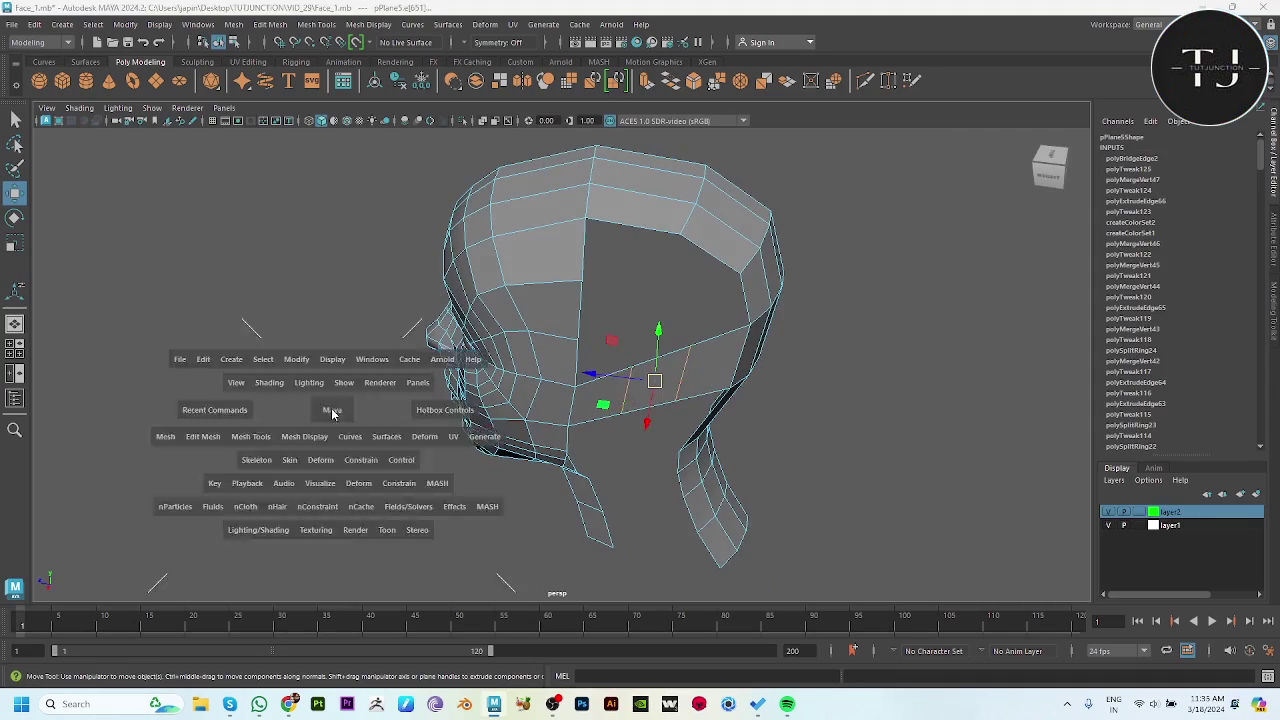
pyautogui.moveTo(330, 412); pyautogui.dragTo(330, 360)
pyautogui.keyDown('alt'); pyautogui.moveTo(510, 423); pyautogui.dragTo(474, 593, button='middle'); pyautogui.keyUp('alt')
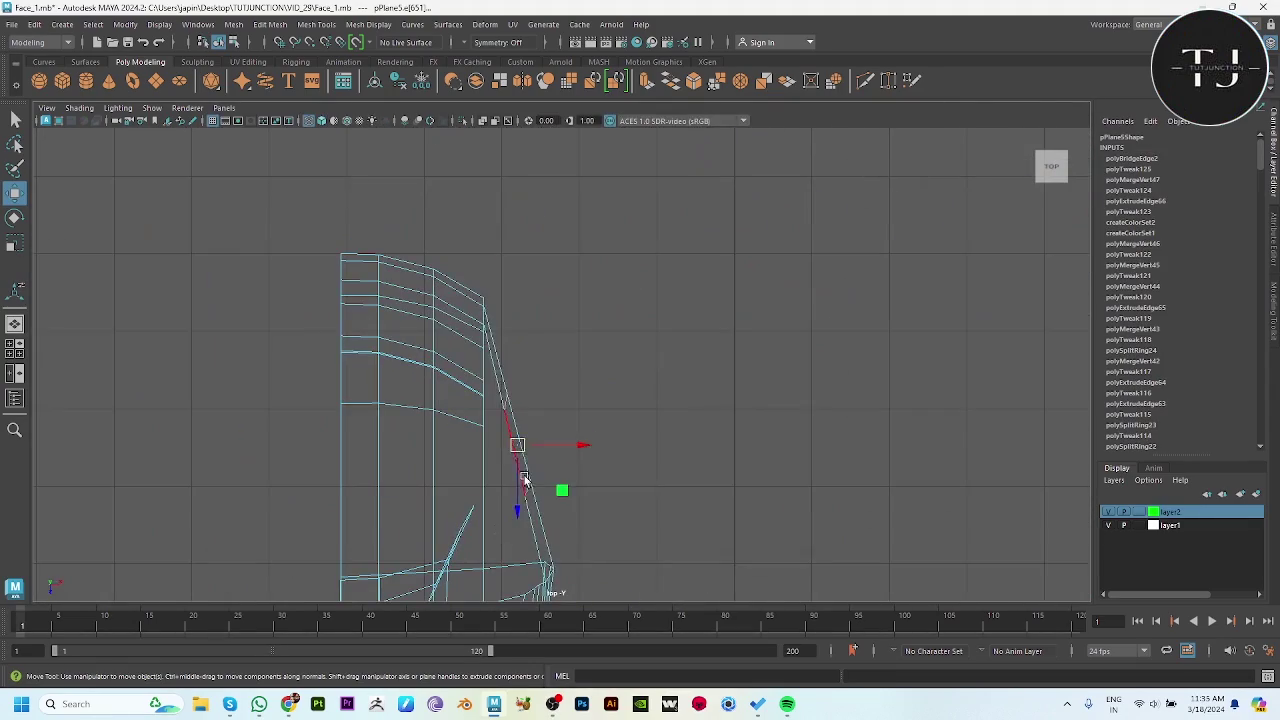
pyautogui.moveTo(516, 444)
pyautogui.mouseDown()
pyautogui.moveTo(535, 421)
pyautogui.moveTo(877, 306)
pyautogui.moveTo(676, 347)
pyautogui.mouseUp()
# Fill the remaining open hole on the side of the head with one face.
pyautogui.press('space')
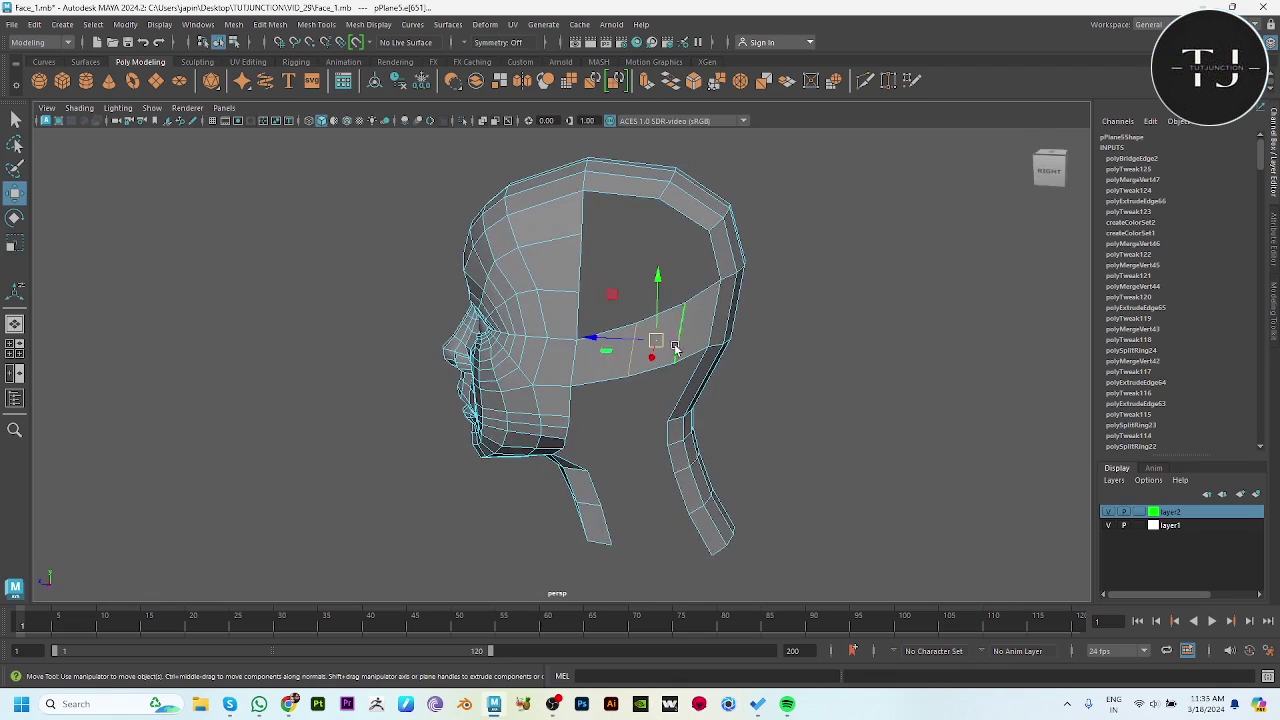
pyautogui.keyDown('shift'); pyautogui.moveTo(740, 280); pyautogui.dragTo(858, 370, button='right'); pyautogui.keyUp('shift')
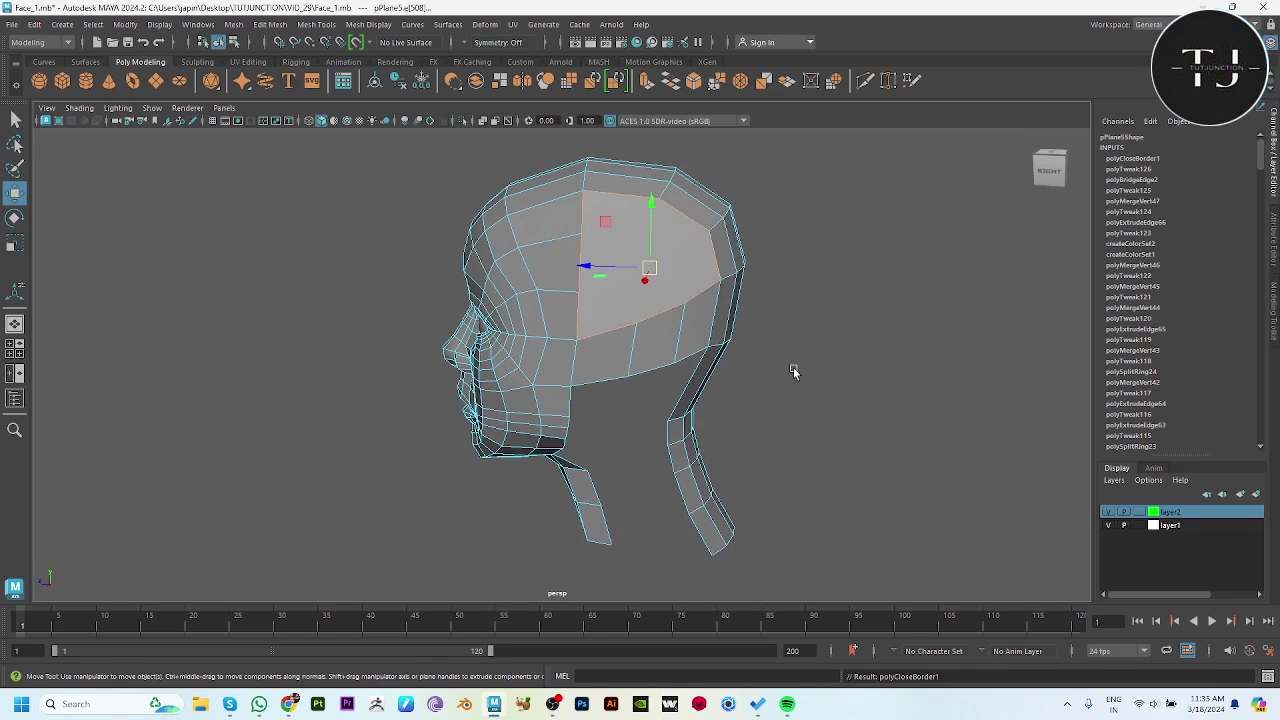
pyautogui.moveTo(794, 371)
pyautogui.keyDown('alt'); pyautogui.mouseDown()
pyautogui.moveTo(658, 402)
pyautogui.moveTo(714, 500)
pyautogui.moveTo(766, 286)
pyautogui.mouseUp(); pyautogui.keyUp('alt')
# Multi-Cut new edges across the filled face, from the top border down to the lower edge.
pyautogui.keyDown('shift'); pyautogui.moveTo(766, 286); pyautogui.dragTo(700, 278, button='right'); pyautogui.keyUp('shift')
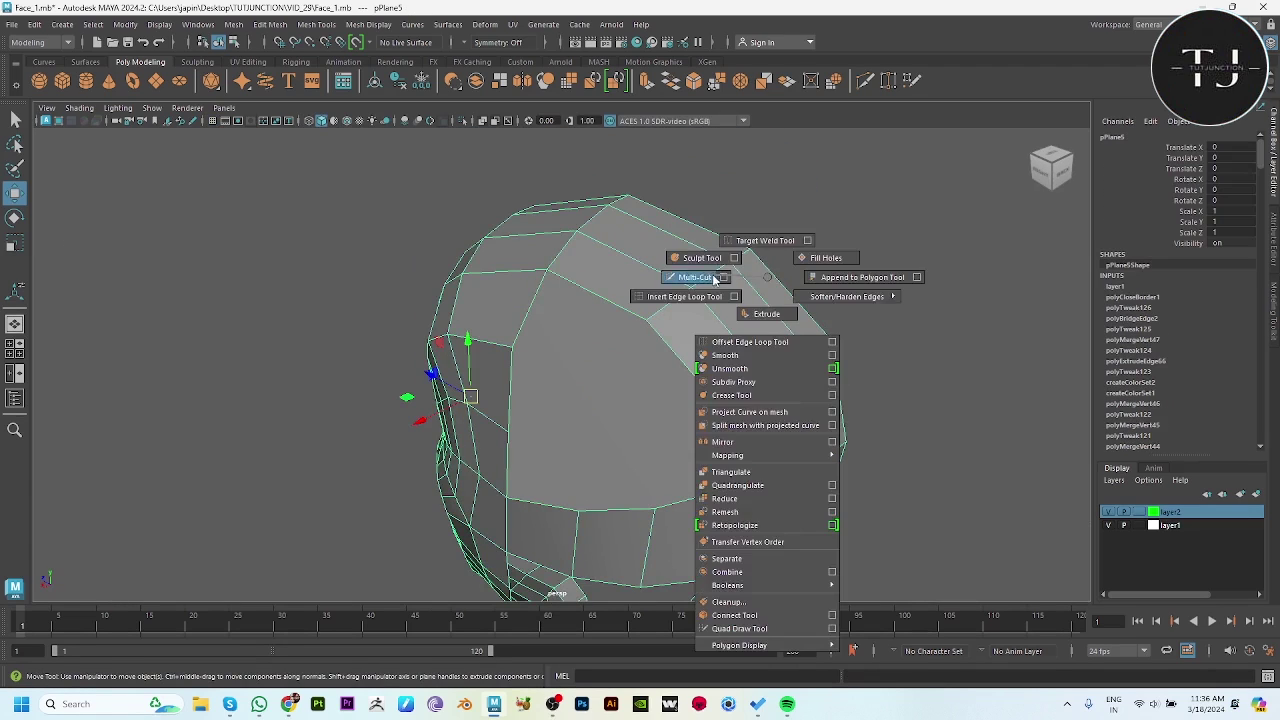
pyautogui.keyDown('alt'); pyautogui.moveTo(700, 278); pyautogui.dragTo(641, 380); pyautogui.keyUp('alt')
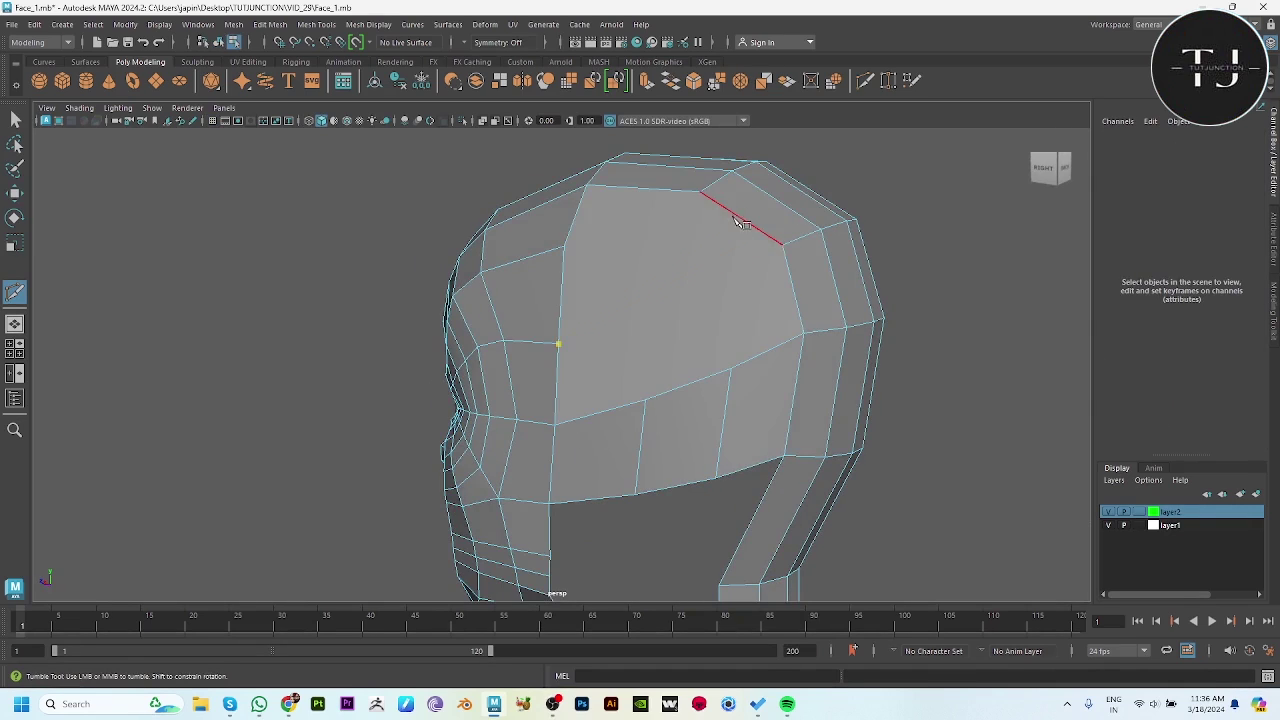
pyautogui.click(783, 242)
pyautogui.press('Return')
pyautogui.keyDown('alt'); pyautogui.moveTo(723, 349); pyautogui.dragTo(738, 400); pyautogui.keyUp('alt')
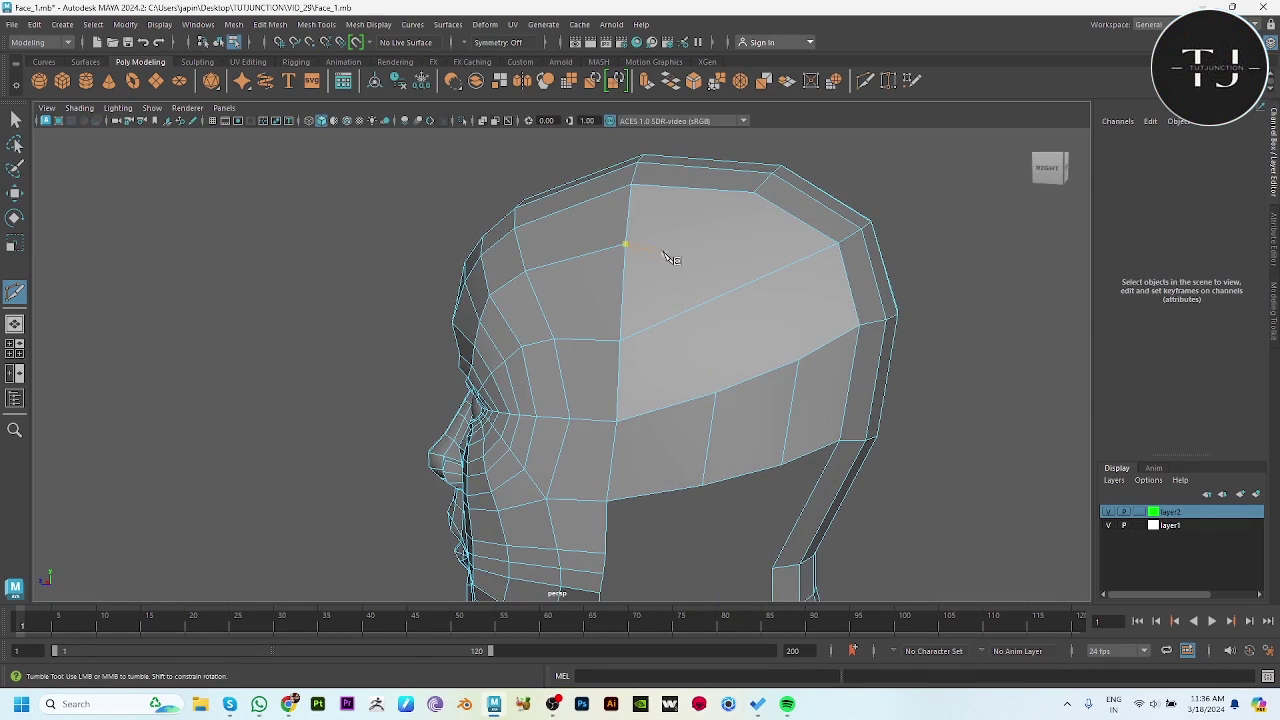
pyautogui.click(752, 193)
pyautogui.press('Return')
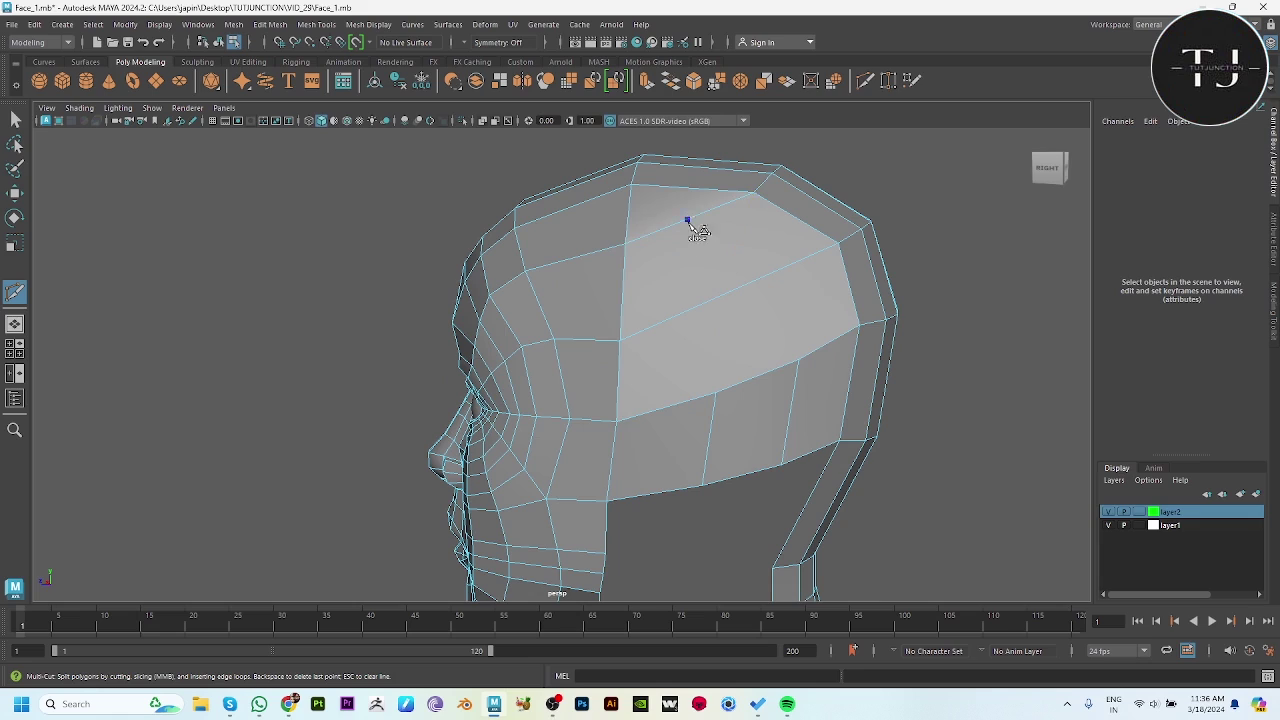
pyautogui.click(713, 394)
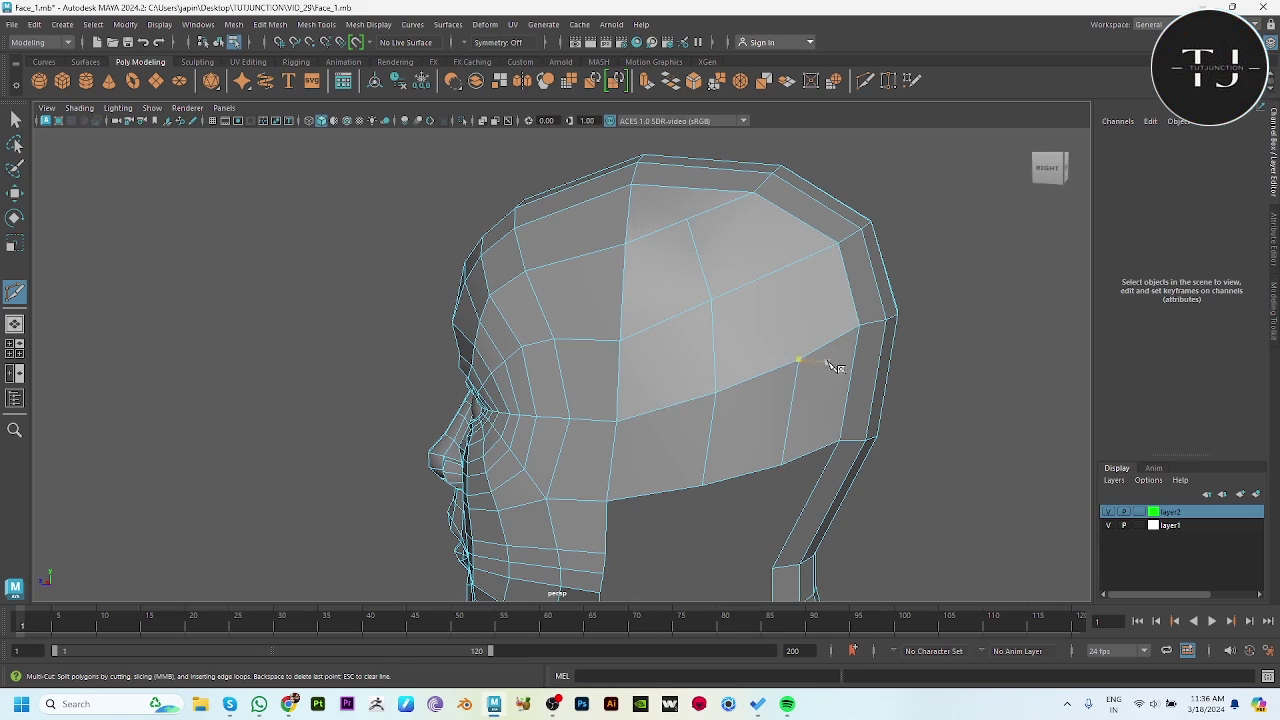
pyautogui.press('w')
pyautogui.keyDown('alt'); pyautogui.moveTo(829, 363); pyautogui.dragTo(791, 343); pyautogui.keyUp('alt')
pyautogui.press('space')
pyautogui.press('space')
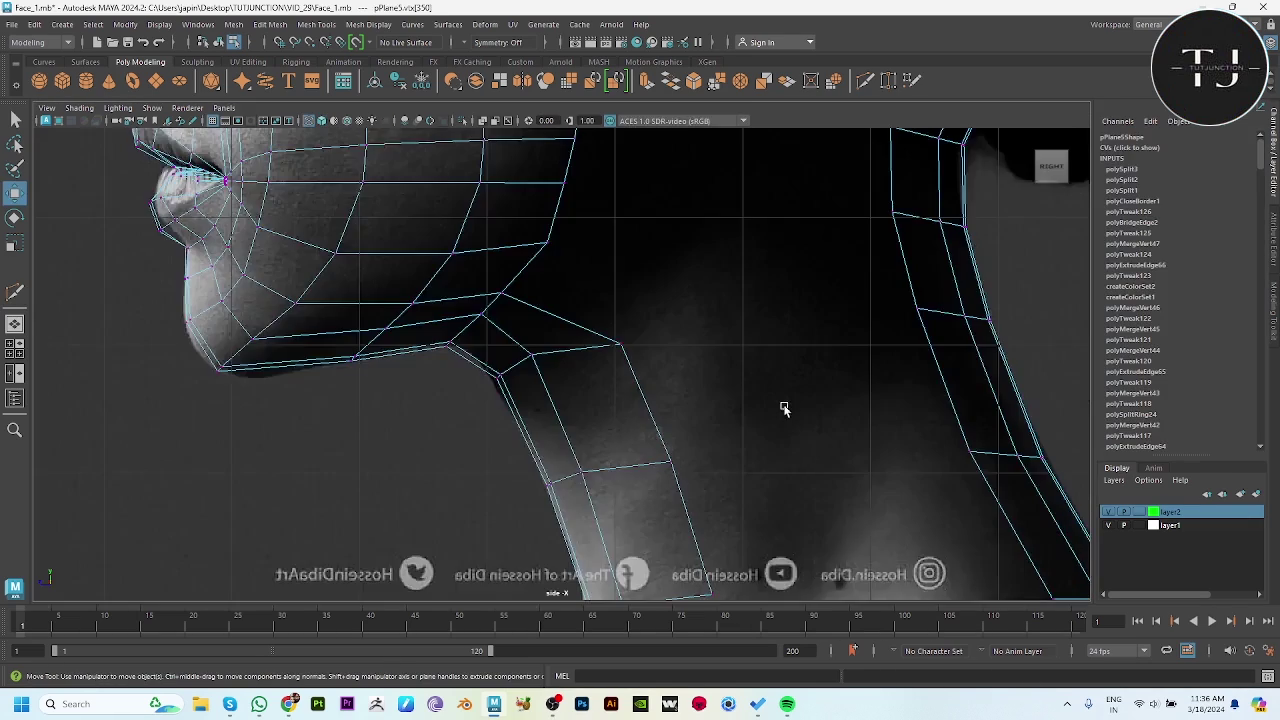
# Move the upper-right and middle side-face vertices to follow the side reference outline.
pyautogui.moveTo(729, 343); pyautogui.dragTo(759, 357)
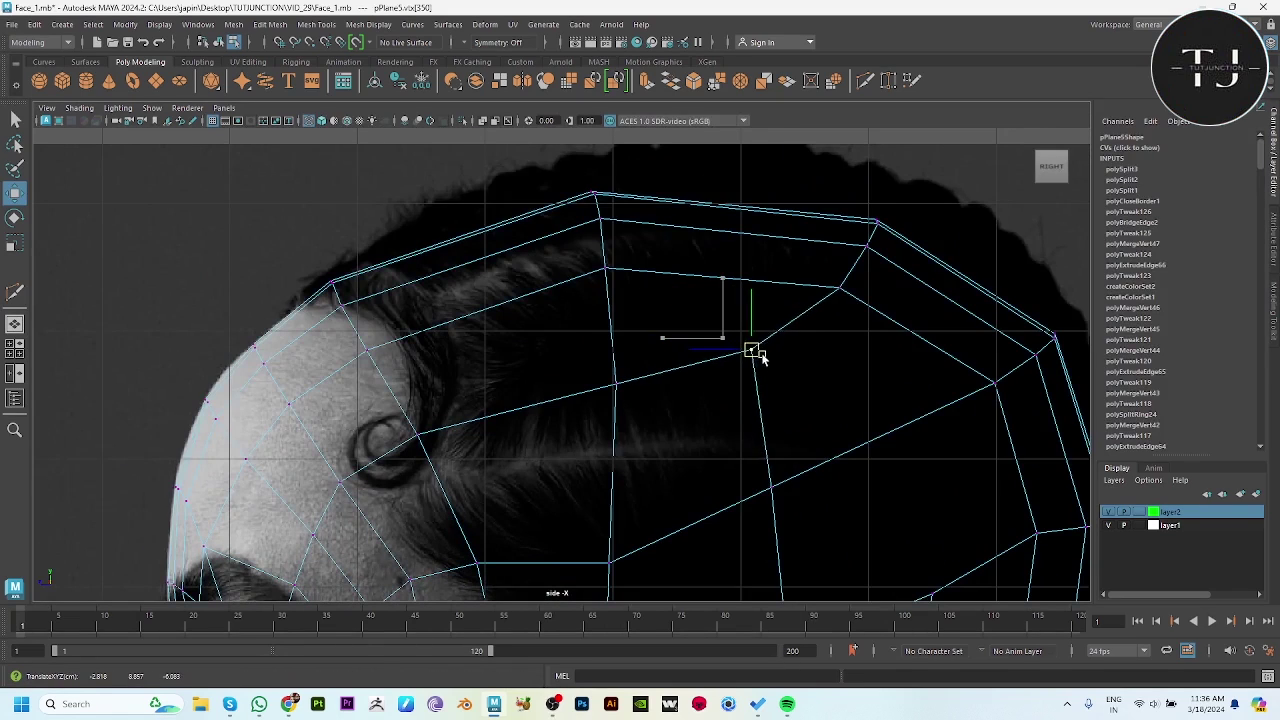
pyautogui.click(616, 383)
pyautogui.moveTo(614, 384); pyautogui.dragTo(612, 390)
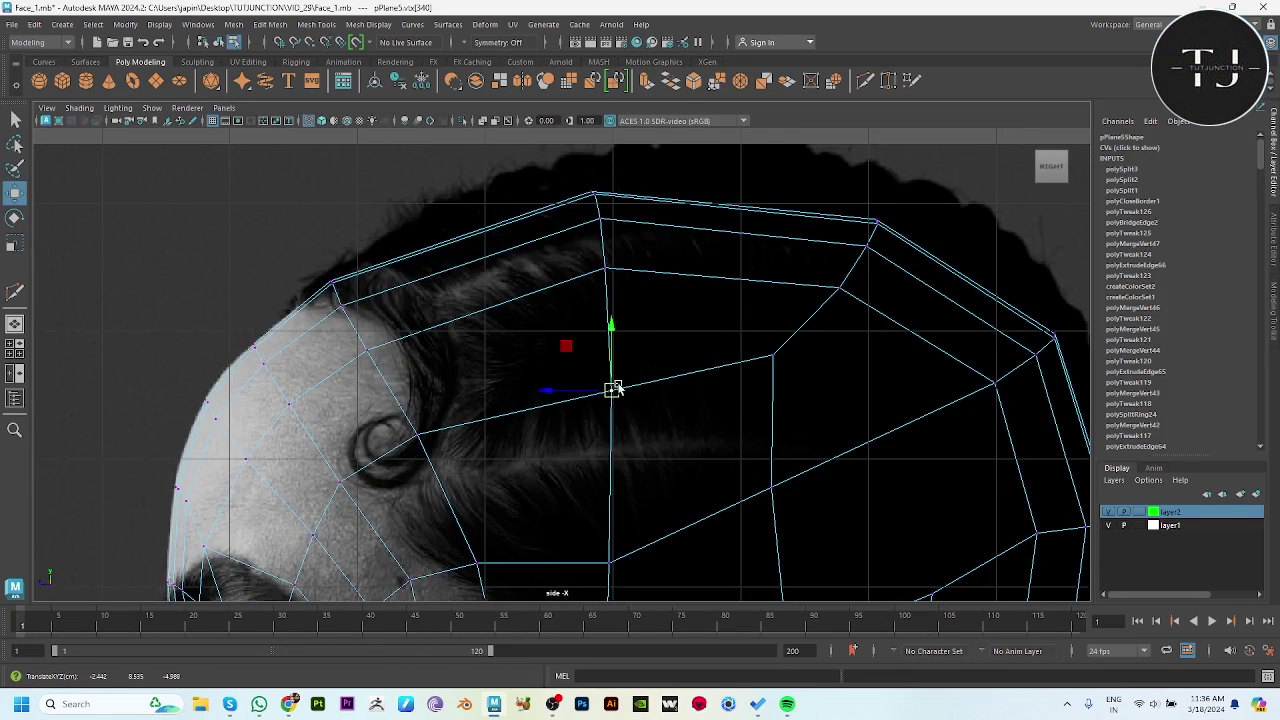
pyautogui.click(770, 356)
pyautogui.moveTo(752, 355)
pyautogui.mouseDown()
pyautogui.moveTo(766, 486)
pyautogui.moveTo(813, 491)
pyautogui.mouseUp()
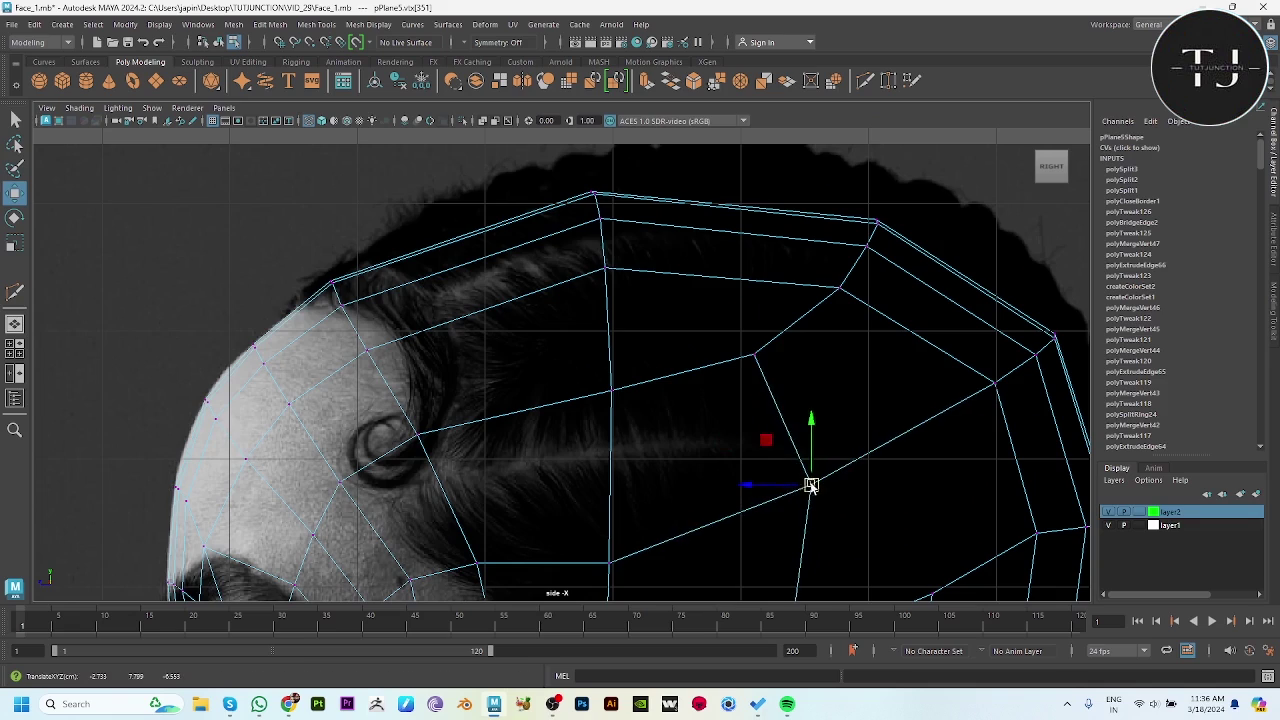
# Delete the unneeded vertical edge above the ear.
pyautogui.keyDown('alt'); pyautogui.moveTo(879, 546); pyautogui.dragTo(797, 292, button='middle'); pyautogui.keyUp('alt')
pyautogui.click(817, 408)
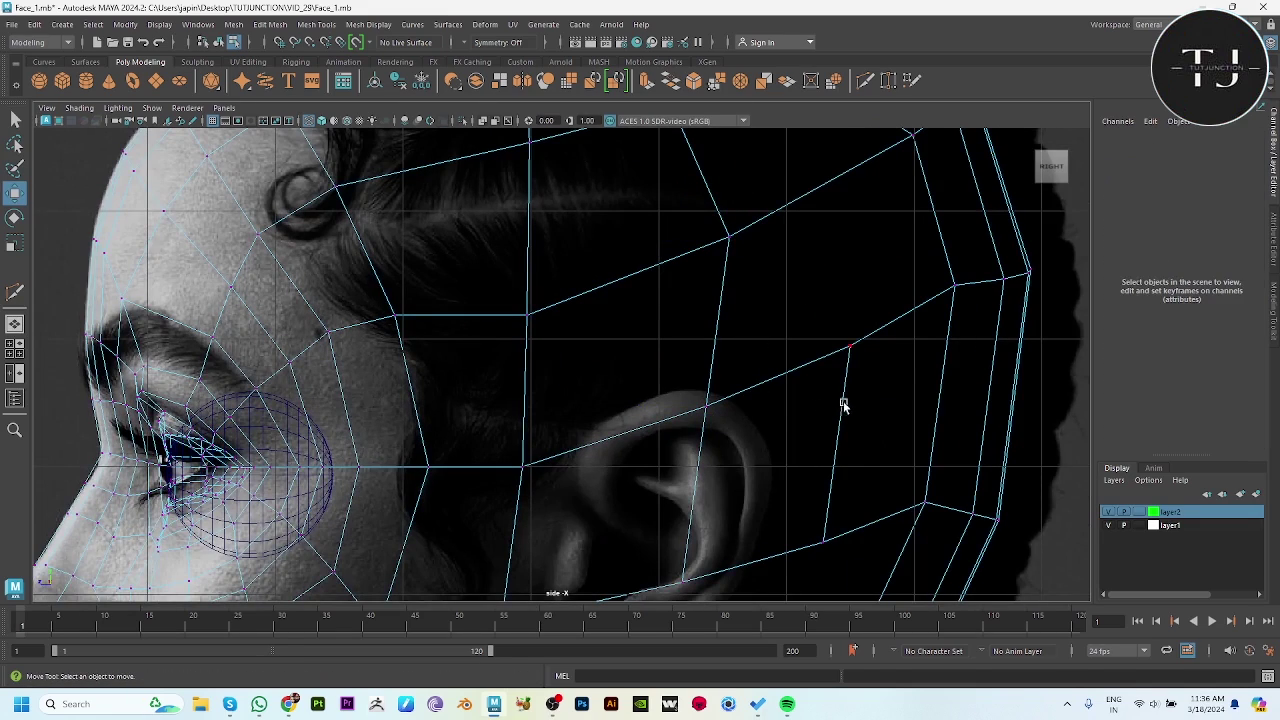
pyautogui.click(850, 413)
pyautogui.press('Delete')
# Reposition the vertices around the ear to match the side reference.
pyautogui.keyDown('alt'); pyautogui.moveTo(783, 380); pyautogui.dragTo(807, 379, button='middle'); pyautogui.keyUp('alt')
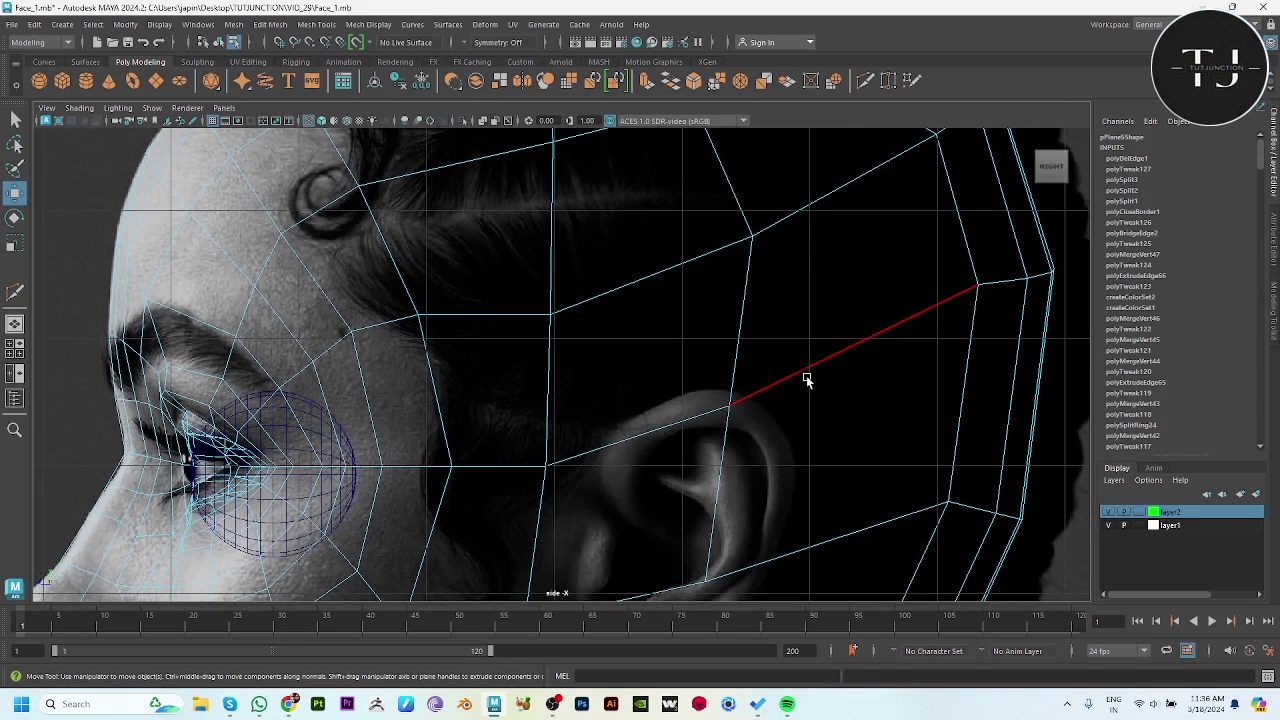
pyautogui.click(728, 405)
pyautogui.moveTo(731, 408); pyautogui.dragTo(780, 368)
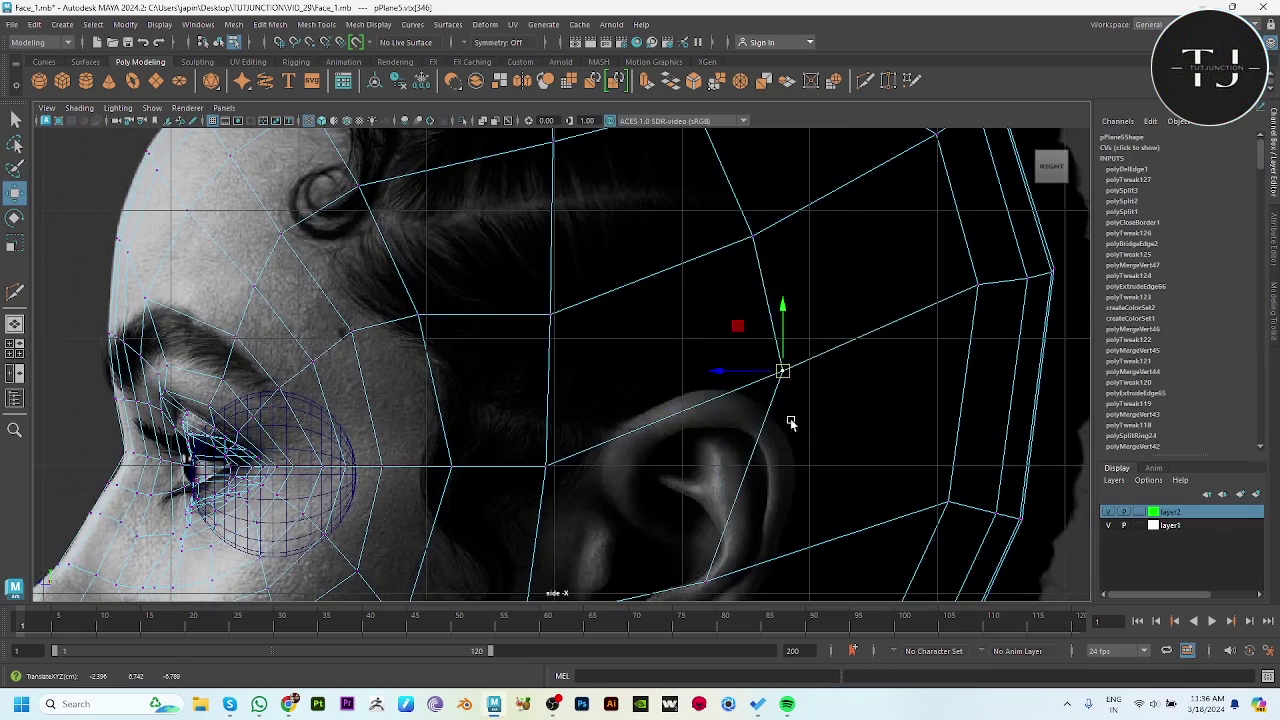
pyautogui.keyDown('alt'); pyautogui.moveTo(646, 483); pyautogui.dragTo(684, 293, button='middle'); pyautogui.keyUp('alt')
pyautogui.click(740, 388)
pyautogui.moveTo(743, 391); pyautogui.dragTo(814, 386)
pyautogui.keyDown('alt'); pyautogui.moveTo(814, 386); pyautogui.dragTo(729, 523, button='middle'); pyautogui.keyUp('alt')
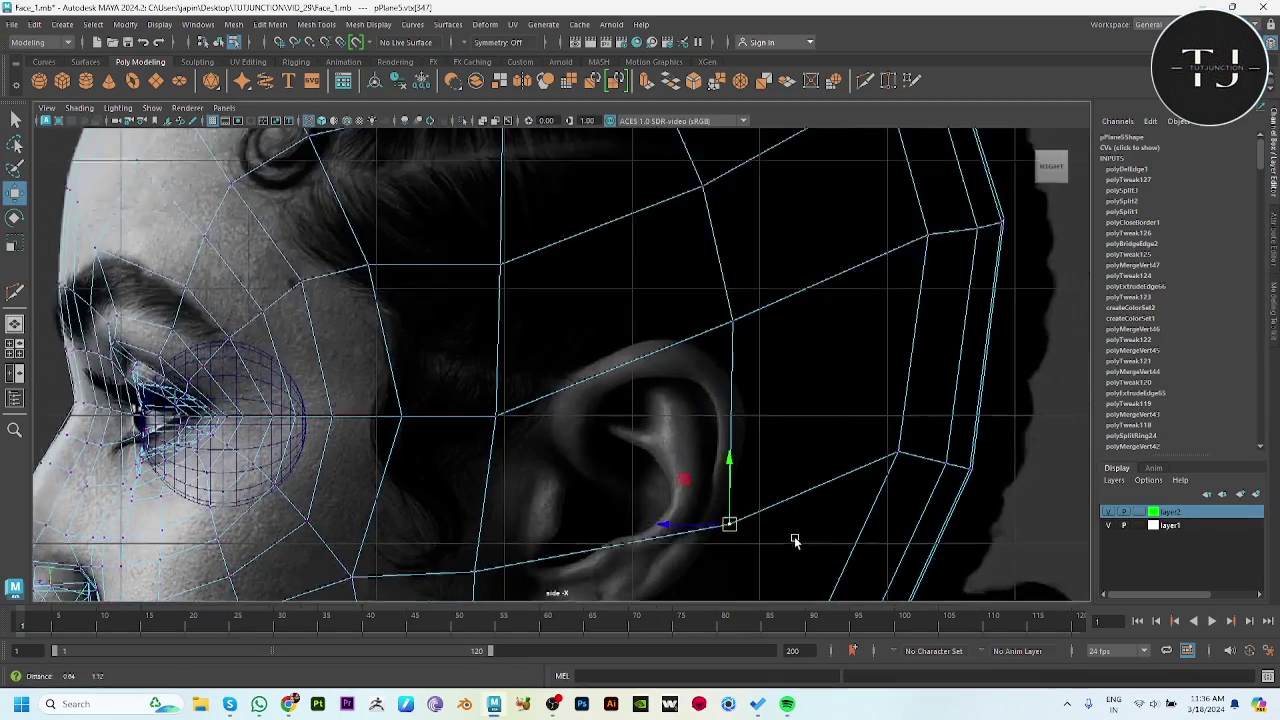
pyautogui.keyDown('alt'); pyautogui.moveTo(798, 312); pyautogui.dragTo(783, 437, button='middle'); pyautogui.keyUp('alt')
pyautogui.moveTo(878, 366); pyautogui.dragTo(879, 392)
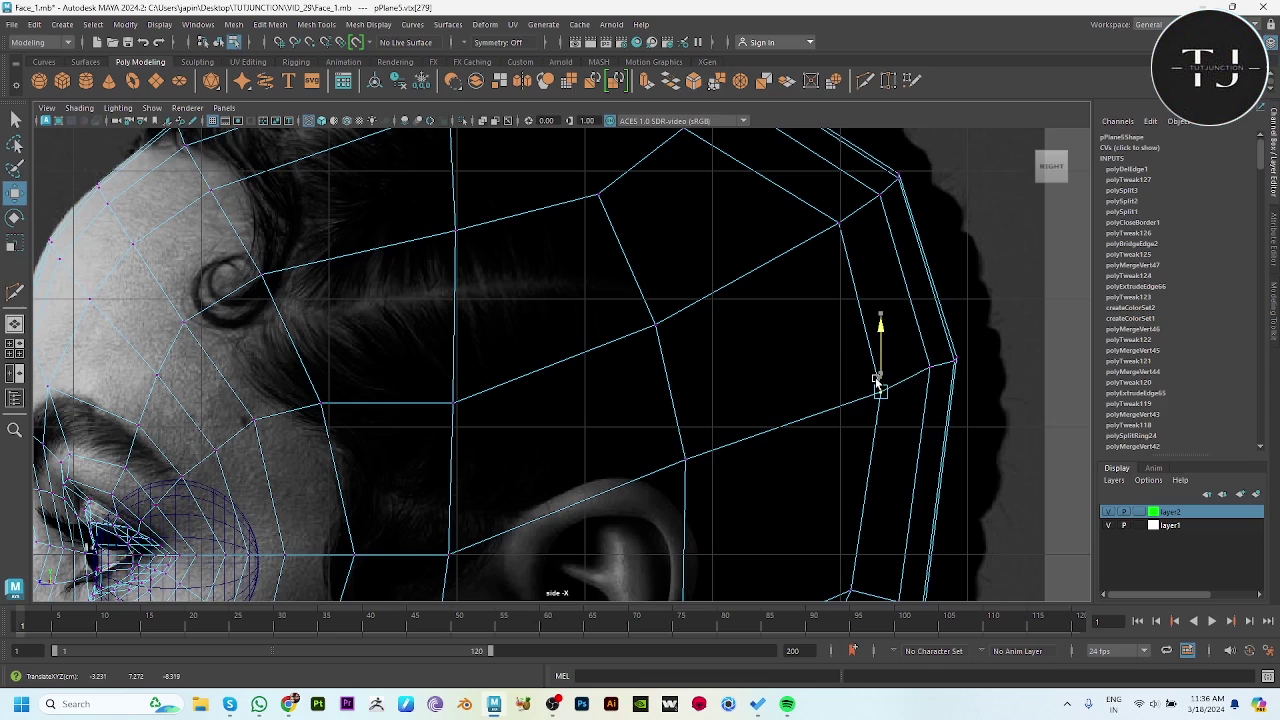
# Move the back-of-head vertices onto the reference outline.
pyautogui.click(929, 371)
pyautogui.keyDown('alt'); pyautogui.moveTo(803, 546); pyautogui.dragTo(808, 378, button='middle'); pyautogui.keyUp('alt')
pyautogui.moveTo(846, 423); pyautogui.dragTo(843, 451)
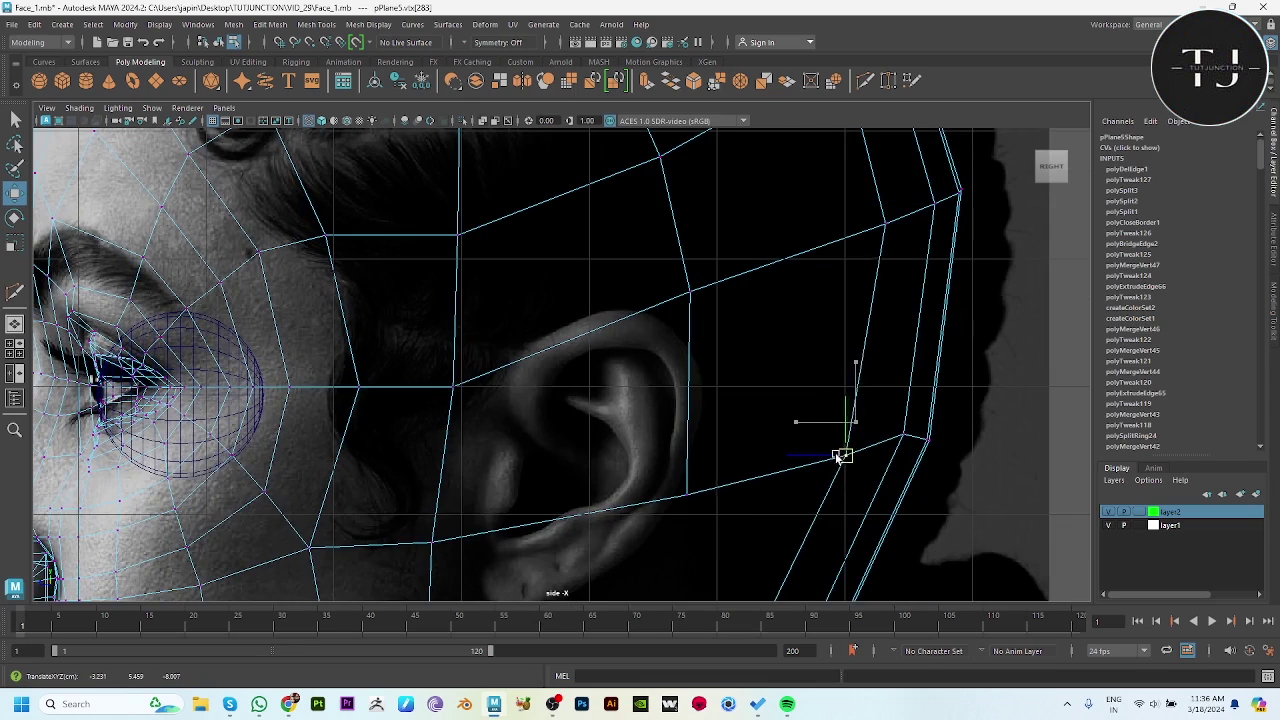
pyautogui.click(925, 440)
pyautogui.moveTo(925, 440); pyautogui.dragTo(903, 445)
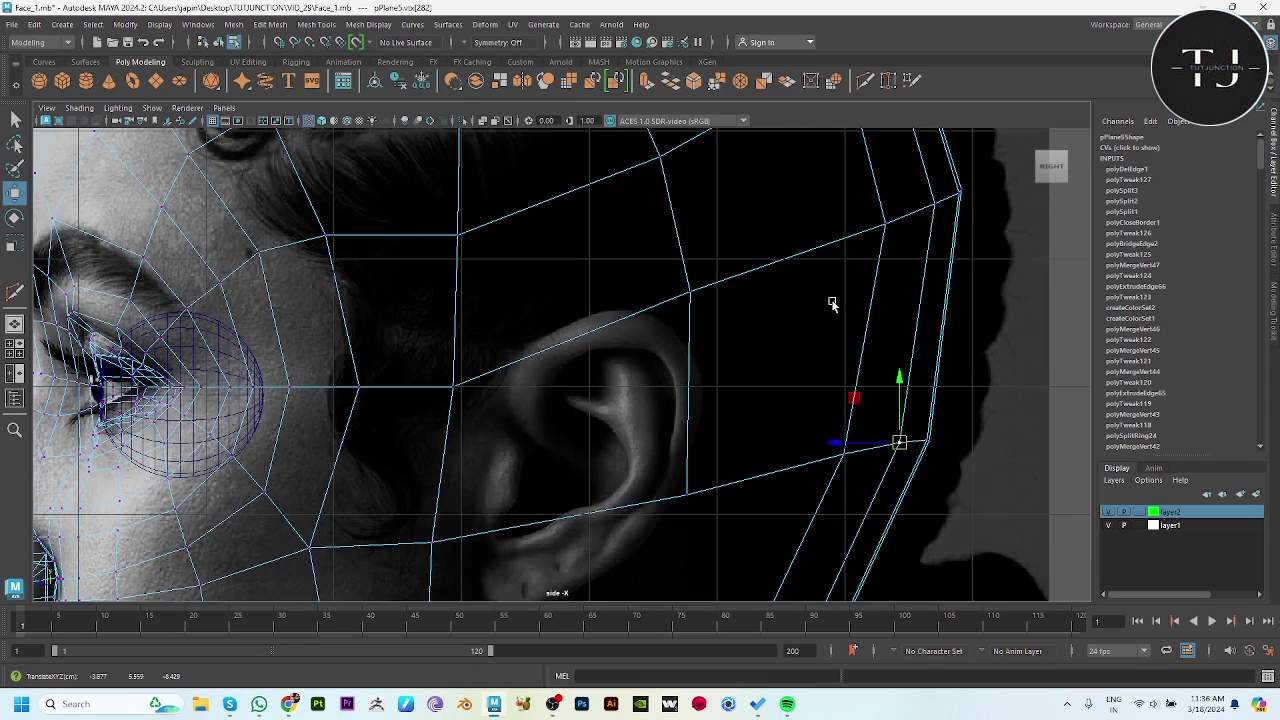
# Round the side by moving the vertex pair along X in top view, then inspect in perspective.
pyautogui.keyDown('alt'); pyautogui.moveTo(832, 303); pyautogui.dragTo(690, 290, button='middle'); pyautogui.keyUp('alt')
pyautogui.moveTo(979, 201)
pyautogui.keyDown('alt'); pyautogui.mouseDown()
pyautogui.moveTo(1000, 206)
pyautogui.moveTo(846, 414)
pyautogui.moveTo(860, 380)
pyautogui.moveTo(720, 333)
pyautogui.mouseUp(); pyautogui.keyUp('alt')
pyautogui.click(733, 362)
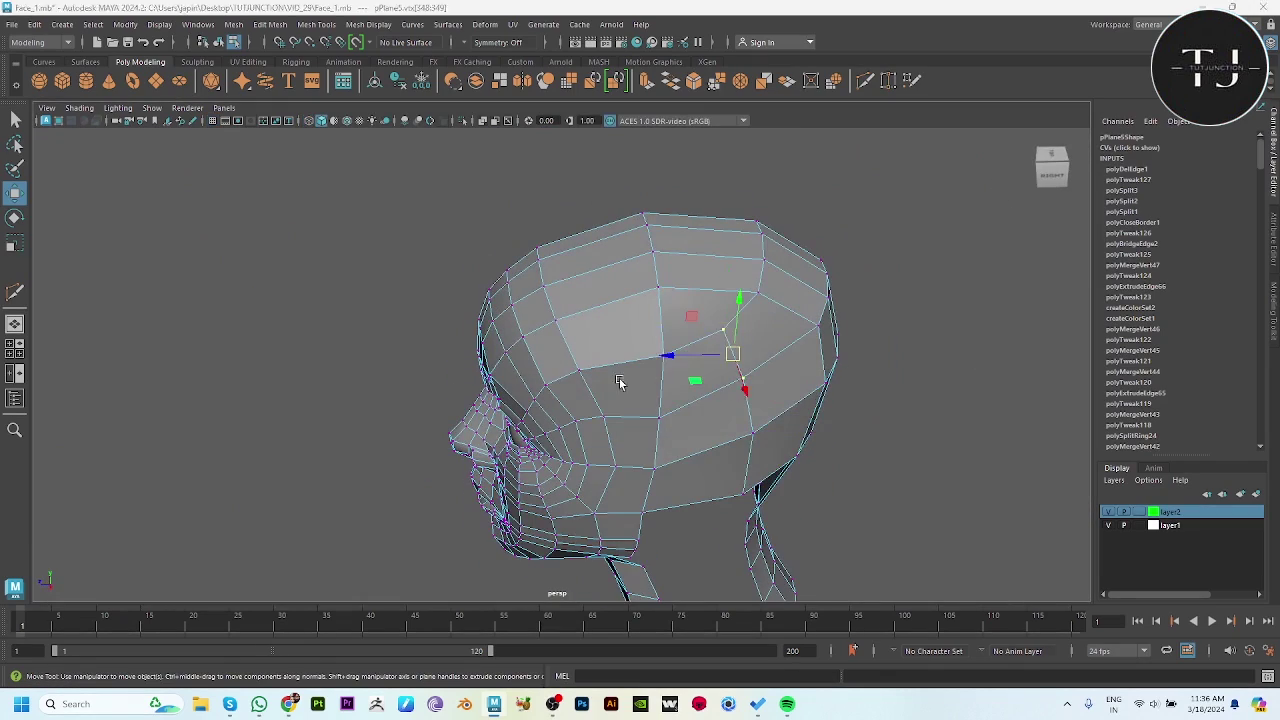
pyautogui.press('space')
pyautogui.moveTo(566, 479)
pyautogui.mouseDown()
pyautogui.moveTo(581, 479)
pyautogui.moveTo(557, 470)
pyautogui.mouseUp()
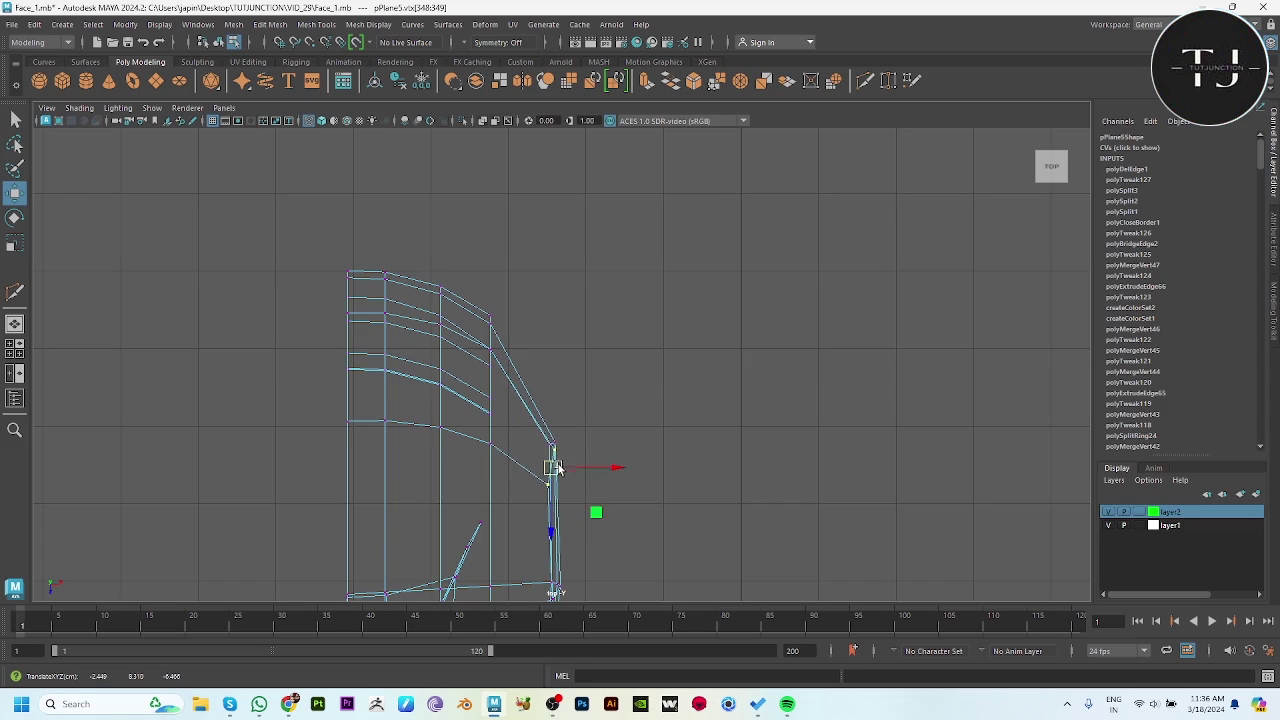
pyautogui.press('space')
pyautogui.press('space')
pyautogui.click(894, 357)
pyautogui.moveTo(894, 357)
pyautogui.keyDown('alt'); pyautogui.mouseDown()
pyautogui.moveTo(654, 423)
pyautogui.moveTo(560, 337)
pyautogui.moveTo(563, 383)
pyautogui.moveTo(683, 337)
pyautogui.moveTo(632, 421)
pyautogui.moveTo(617, 423)
pyautogui.moveTo(560, 391)
pyautogui.moveTo(515, 300)
pyautogui.moveTo(694, 351)
pyautogui.mouseUp(); pyautogui.keyUp('alt')
pyautogui.click(632, 421)
pyautogui.press('space')
pyautogui.press('space')
# Raise and adjust the vertices above the ear, near the cheek and along the ear in the side view.
pyautogui.scroll(-2, 684, 446)
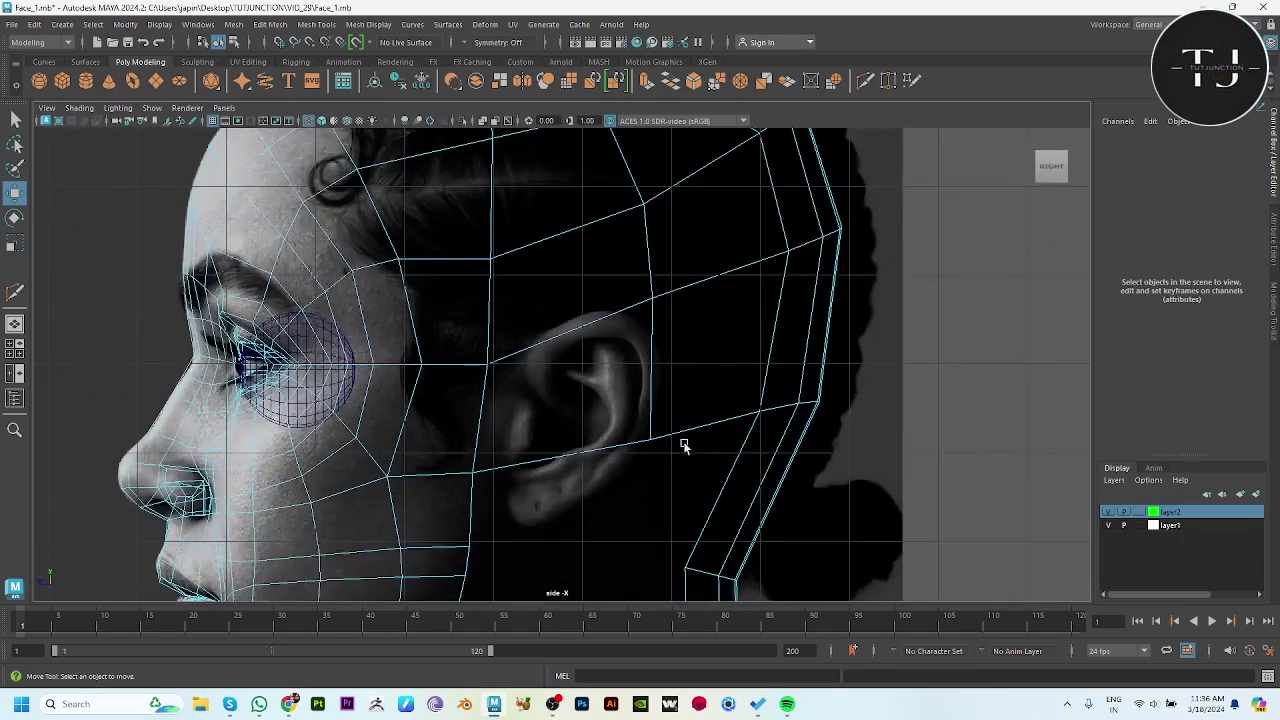
pyautogui.keyDown('alt'); pyautogui.moveTo(684, 446); pyautogui.dragTo(704, 501, button='middle'); pyautogui.keyUp('alt')
pyautogui.press('F9')
pyautogui.click(513, 328)
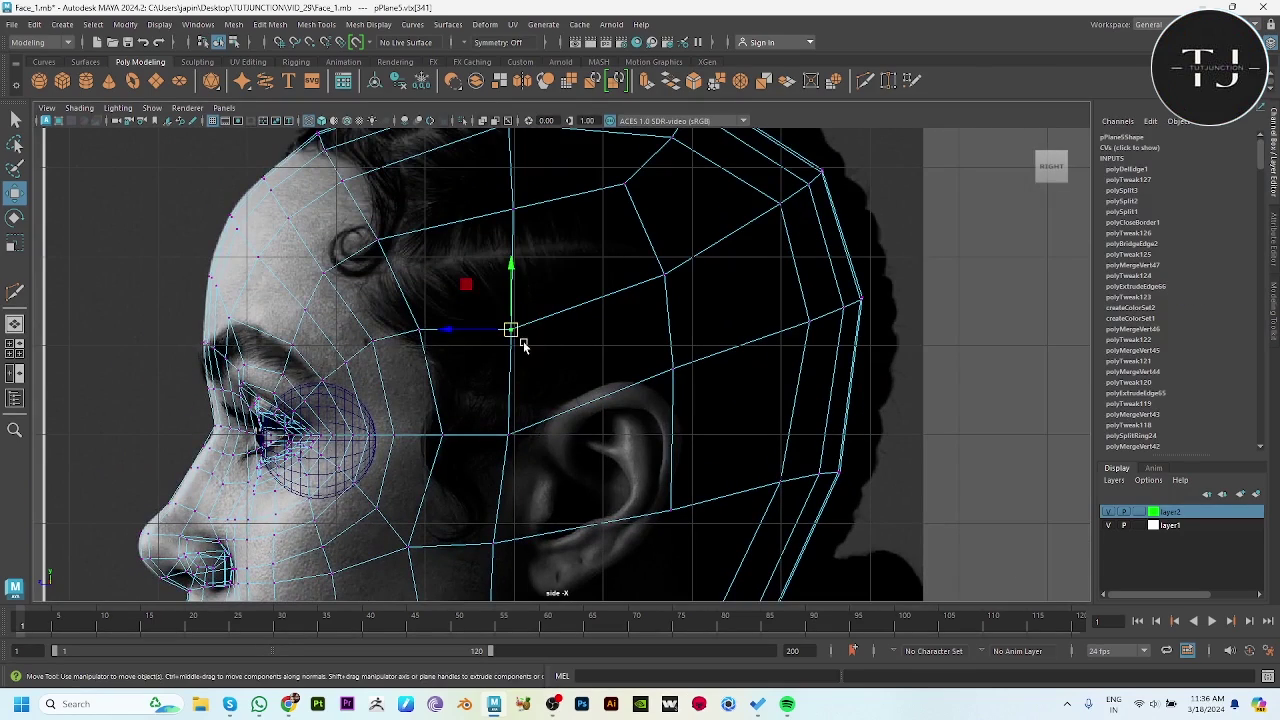
pyautogui.moveTo(517, 336); pyautogui.dragTo(517, 330)
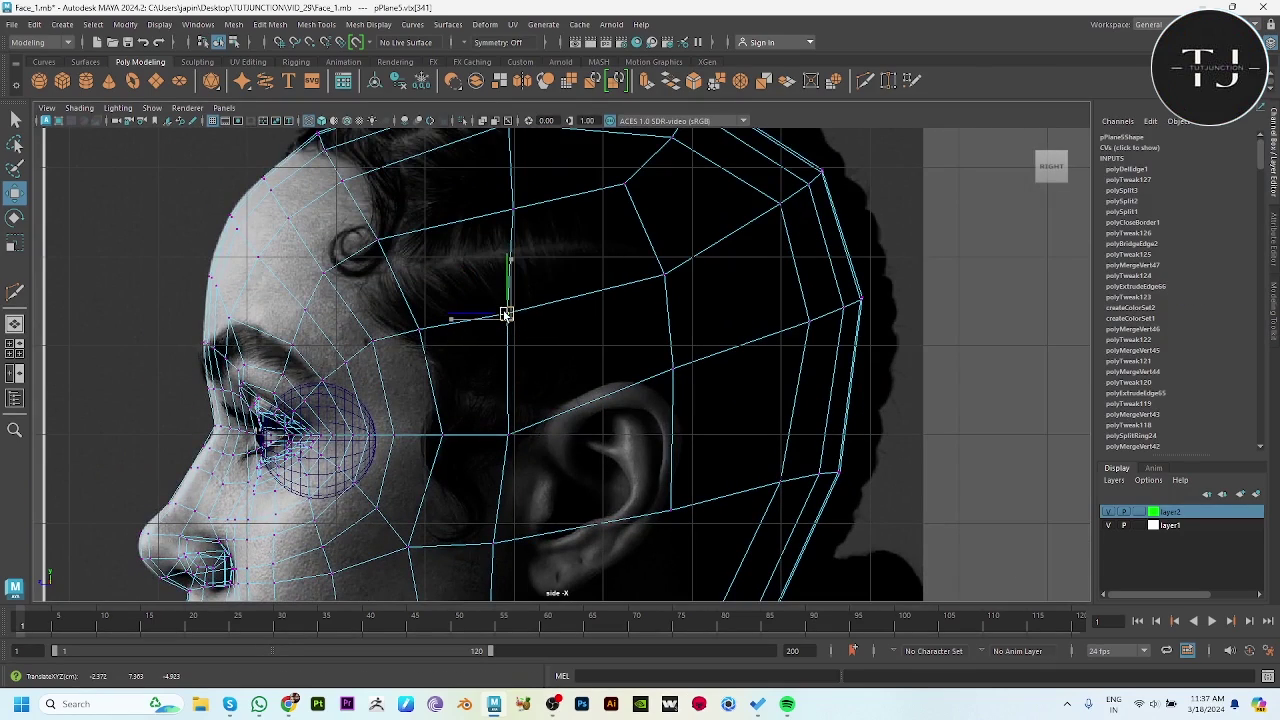
pyautogui.moveTo(487, 397); pyautogui.dragTo(514, 471)
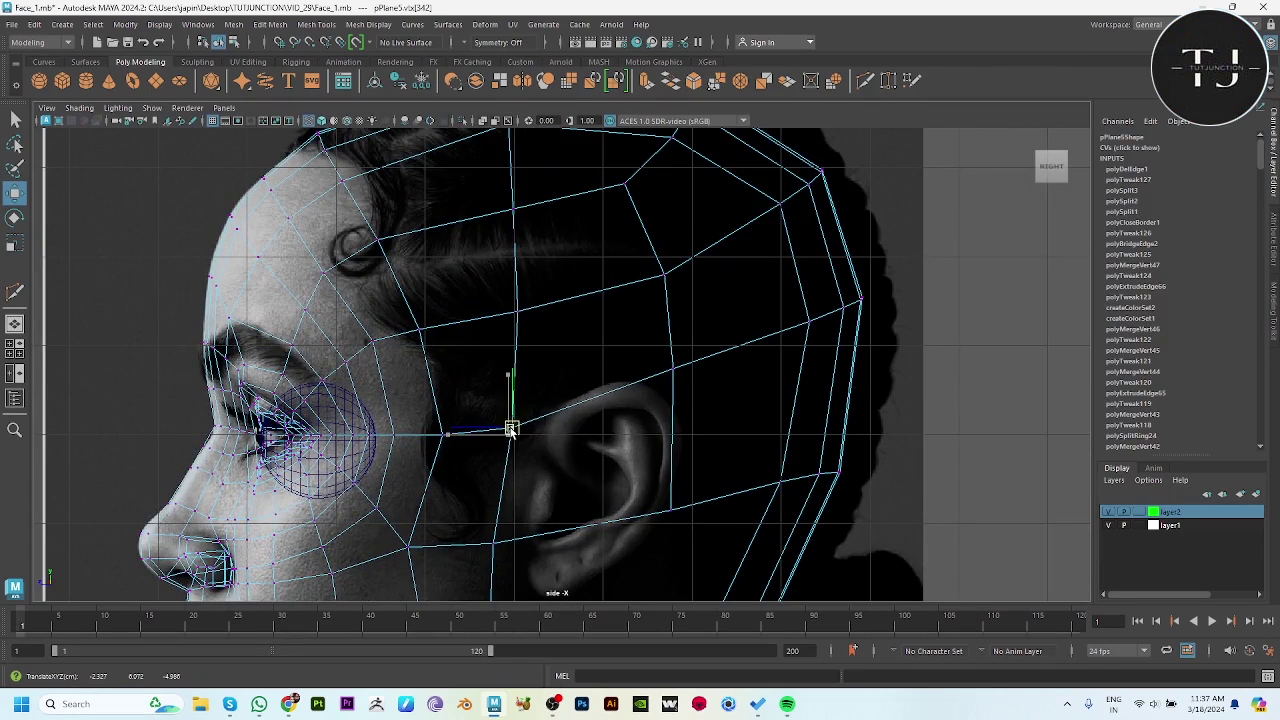
pyautogui.moveTo(518, 428)
pyautogui.keyDown('alt'); pyautogui.mouseDown(button='middle')
pyautogui.moveTo(520, 400)
pyautogui.moveTo(491, 357)
pyautogui.mouseUp(button='middle'); pyautogui.keyUp('alt')
pyautogui.click(498, 368)
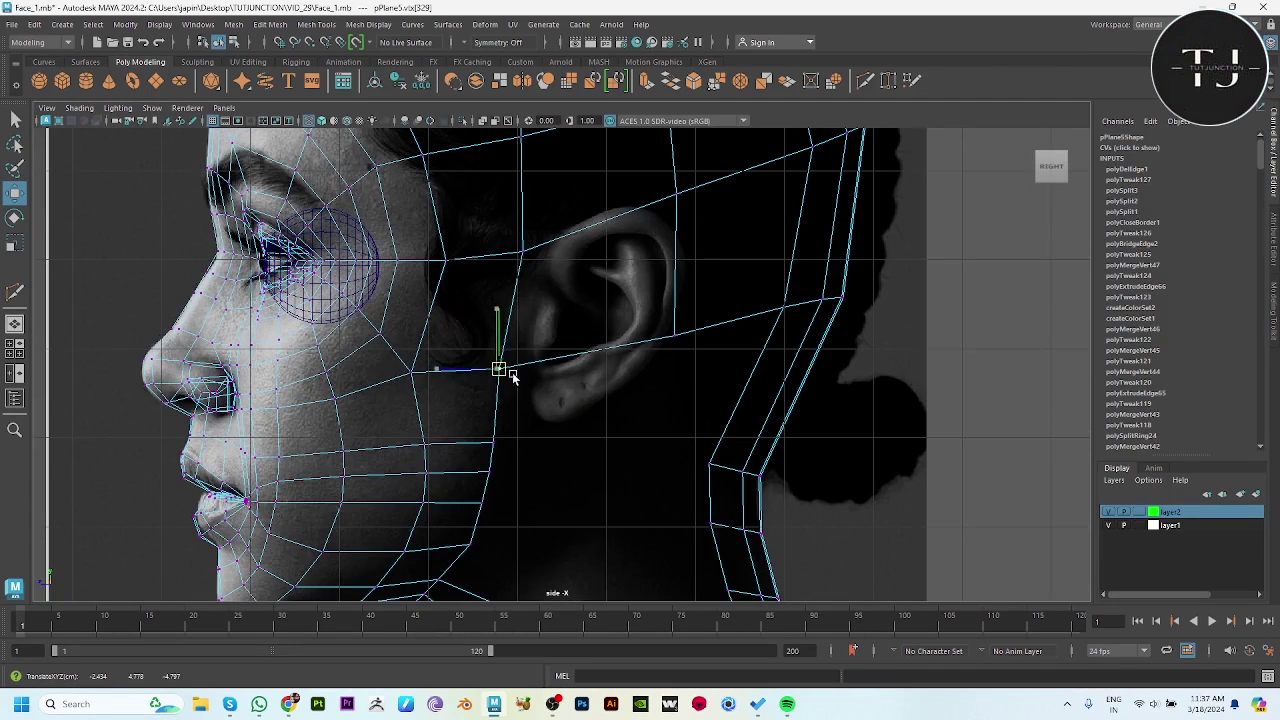
pyautogui.click(671, 336)
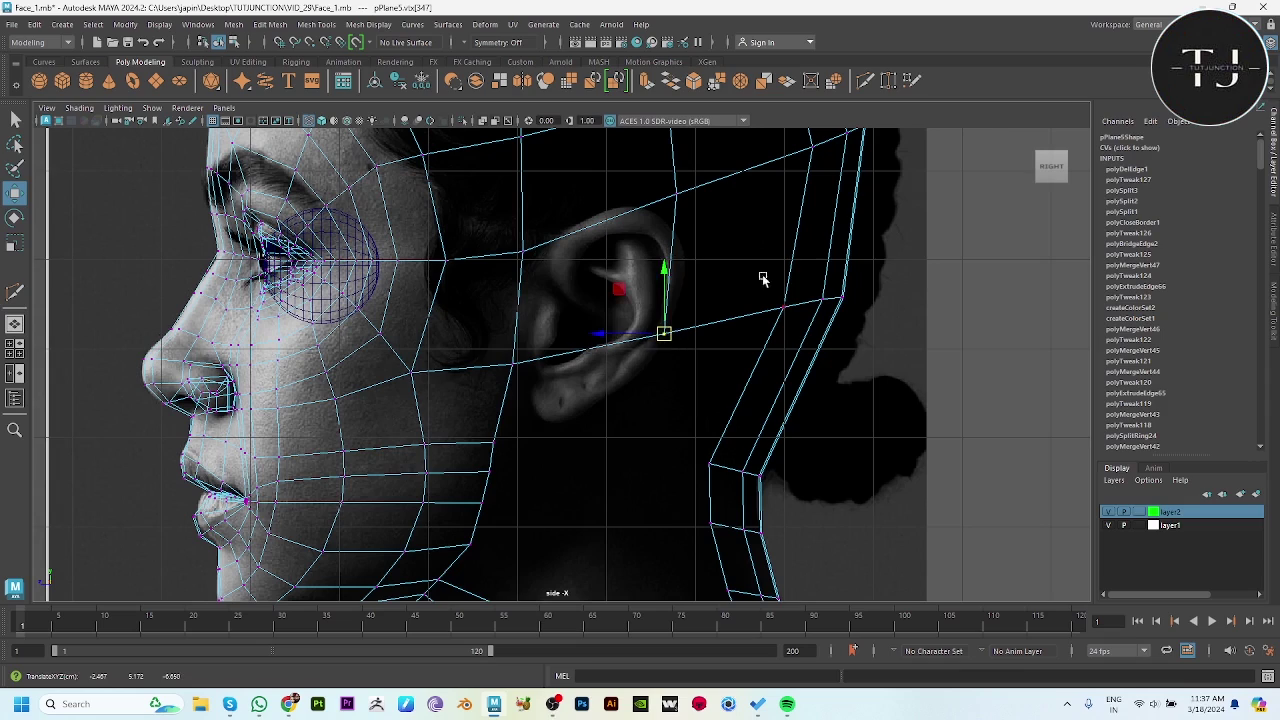
pyautogui.click(782, 307)
pyautogui.keyDown('alt'); pyautogui.moveTo(778, 310); pyautogui.dragTo(491, 251, button='middle'); pyautogui.keyUp('alt')
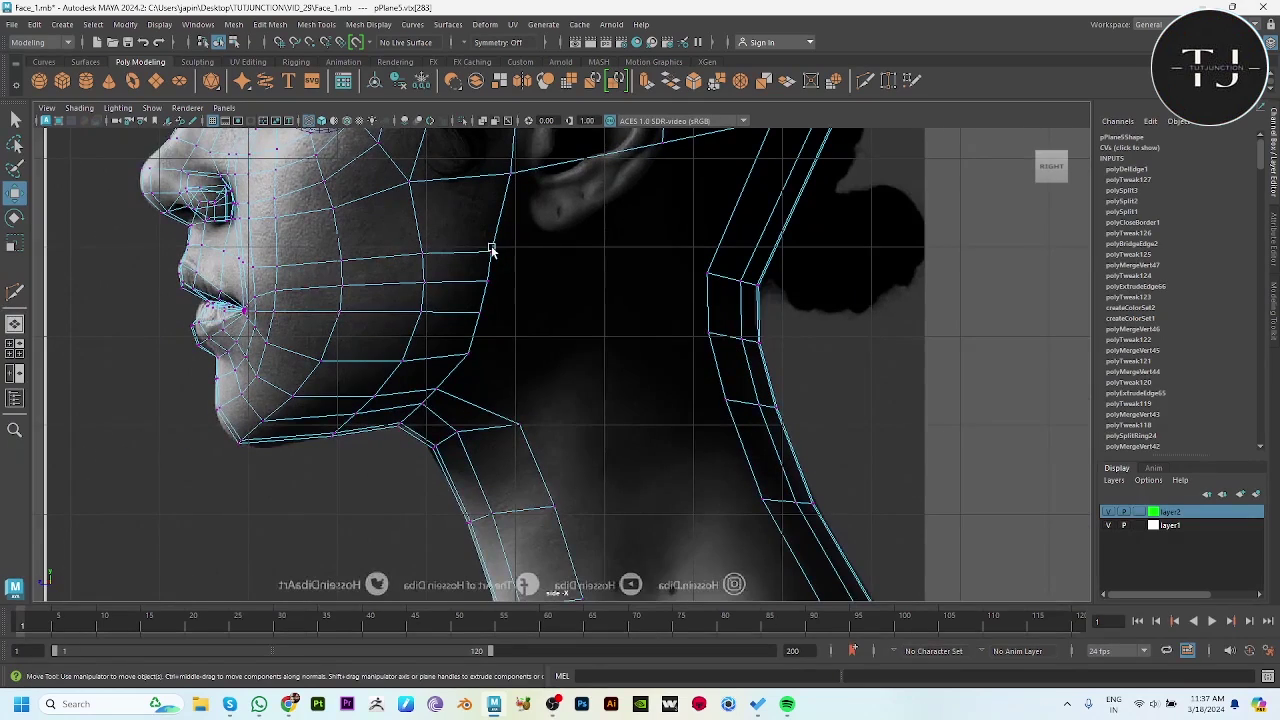
# Insert an edge loop across the back-neck strip and move its lower edge to follow the neck.
pyautogui.moveTo(603, 196); pyautogui.dragTo(603, 192, button='right')
pyautogui.keyDown('alt'); pyautogui.moveTo(603, 196); pyautogui.dragTo(654, 366, button='middle'); pyautogui.keyUp('alt')
pyautogui.keyDown('shift'); pyautogui.moveTo(737, 205); pyautogui.dragTo(737, 314, button='right'); pyautogui.keyUp('shift')
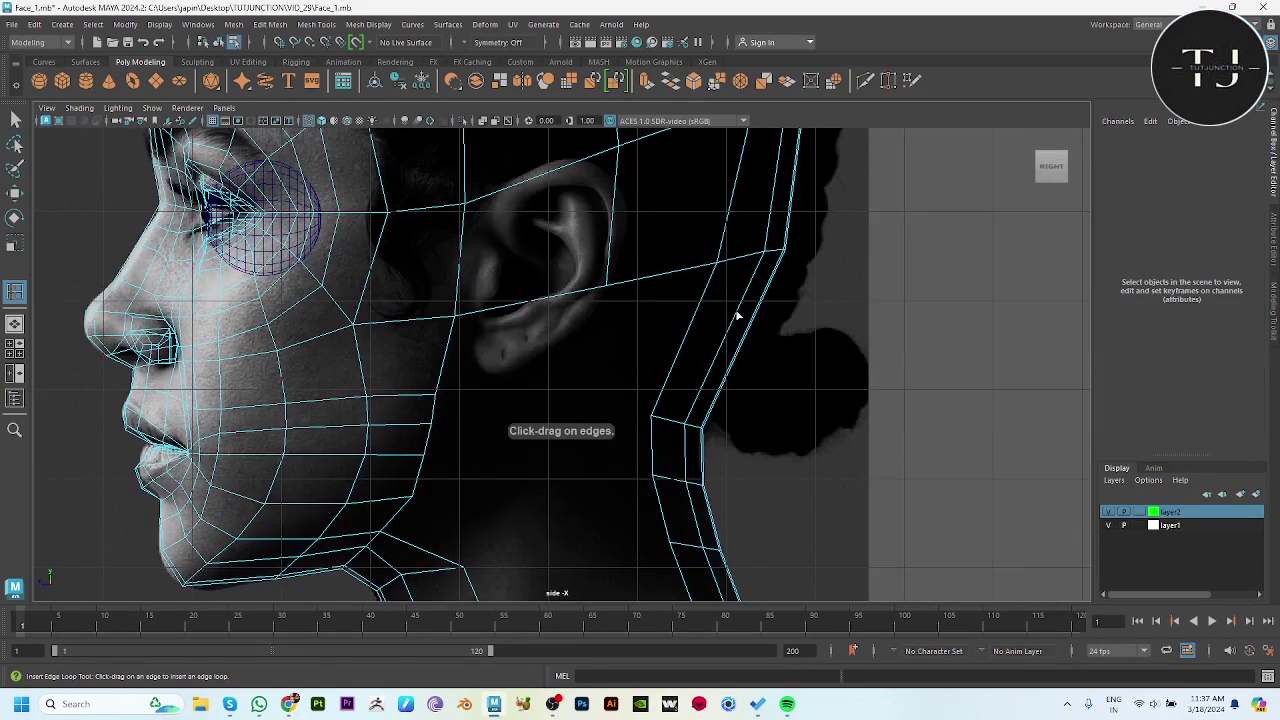
pyautogui.click(714, 367)
pyautogui.press('w')
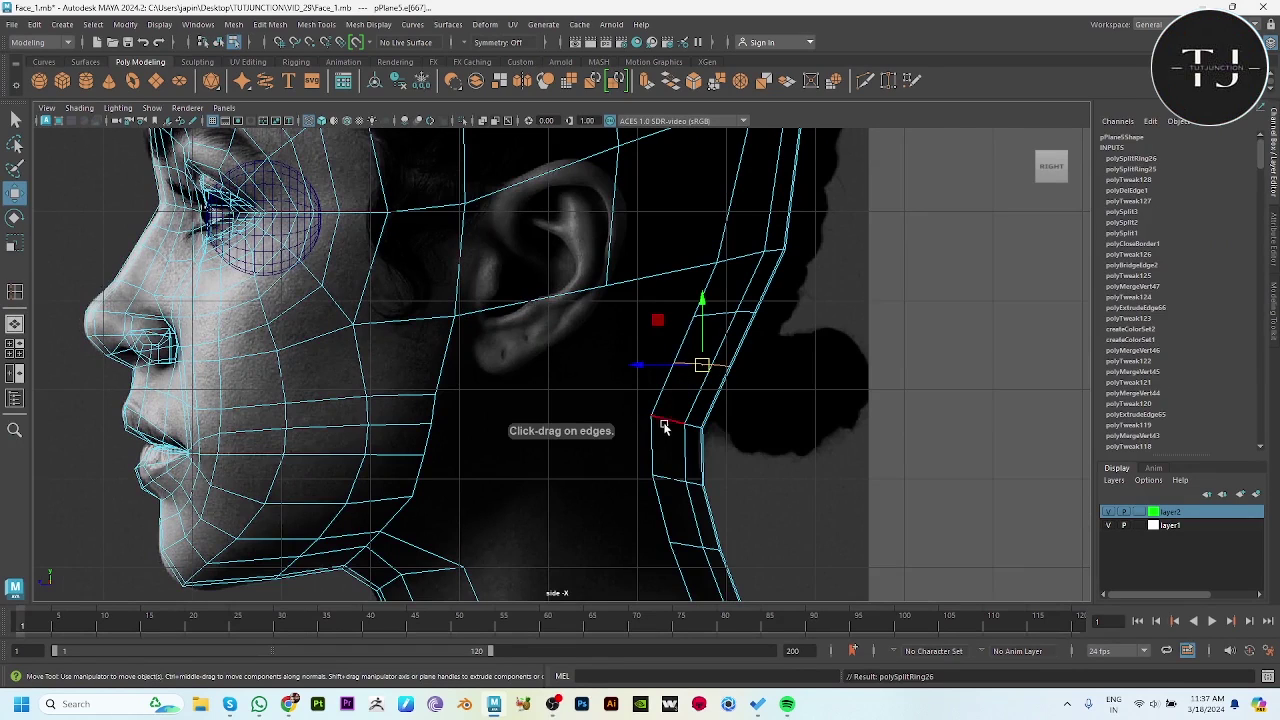
pyautogui.click(663, 426)
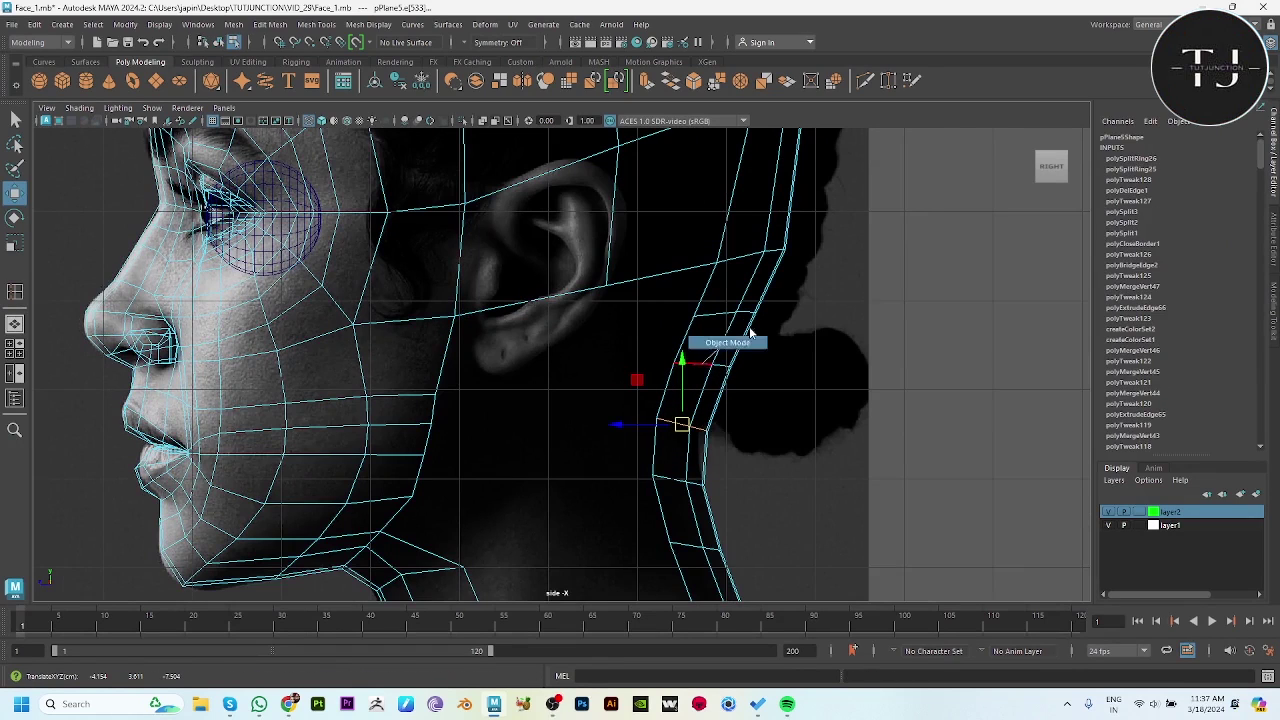
pyautogui.moveTo(750, 332); pyautogui.dragTo(690, 370, button='right')
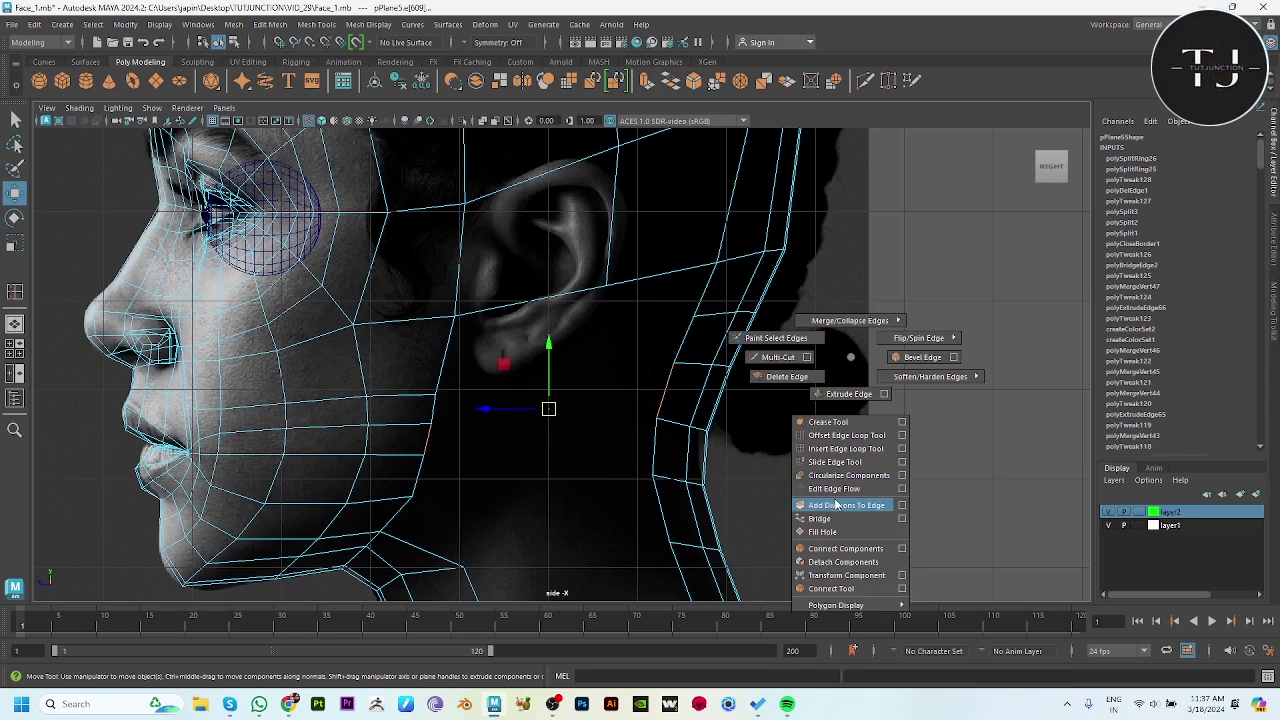
# Bridge the selected edges to join the head's underside to the back-neck strip.
pyautogui.keyDown('shift'); pyautogui.moveTo(849, 360); pyautogui.dragTo(825, 507, button='right'); pyautogui.keyUp('shift')
pyautogui.press('space')
pyautogui.press('space')
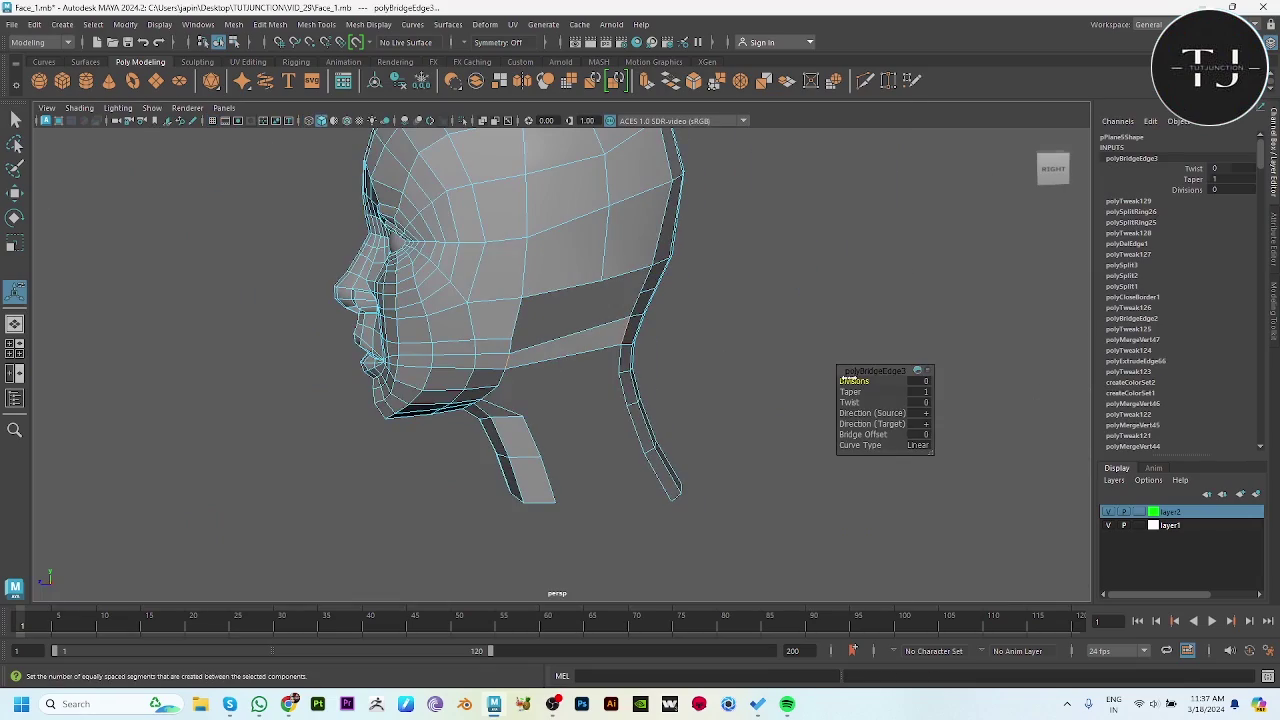
pyautogui.press('w')
pyautogui.moveTo(606, 343)
pyautogui.keyDown('alt'); pyautogui.mouseDown()
pyautogui.moveTo(717, 309)
pyautogui.moveTo(757, 323)
pyautogui.moveTo(712, 338)
pyautogui.mouseUp(); pyautogui.keyUp('alt')
# Fill the leftover hole between the jaw and the neck strip and cut in a connecting edge.
pyautogui.click(712, 338)
pyautogui.click(610, 320)
pyautogui.press('e')
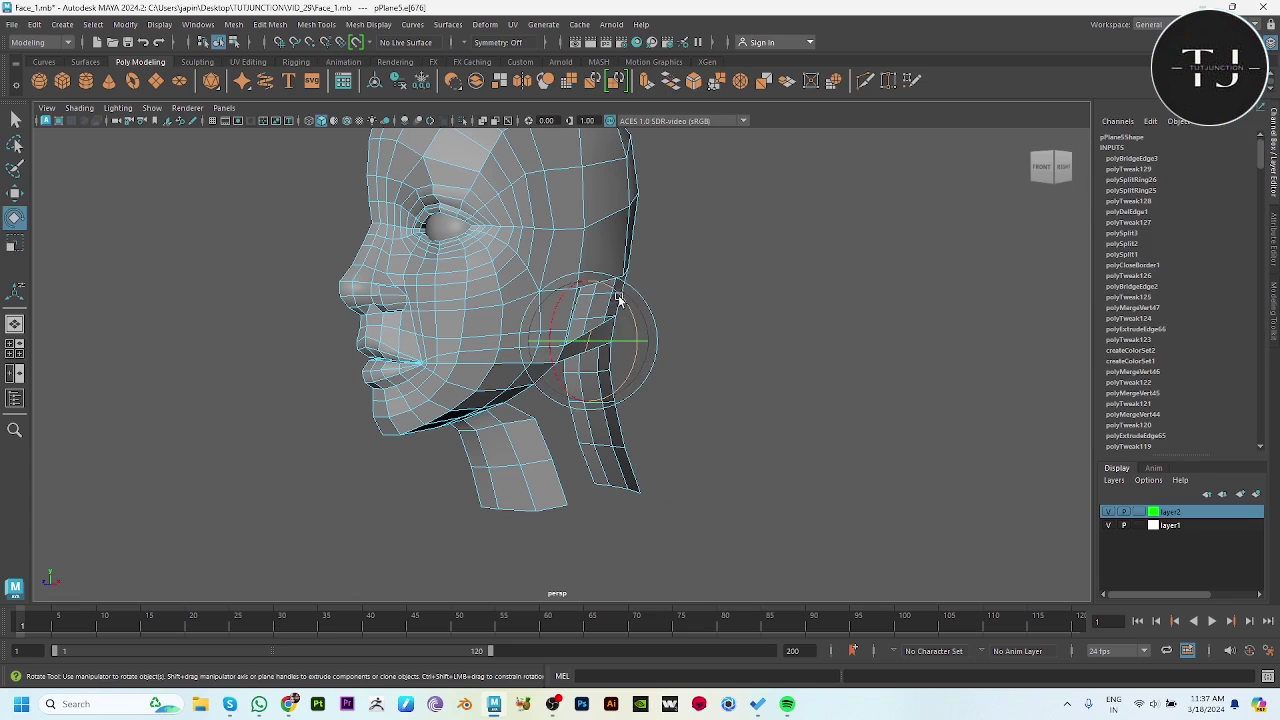
pyautogui.moveTo(620, 300)
pyautogui.keyDown('alt'); pyautogui.mouseDown()
pyautogui.moveTo(734, 354)
pyautogui.moveTo(660, 423)
pyautogui.mouseUp(); pyautogui.keyUp('alt')
pyautogui.click(560, 272)
pyautogui.press('w')
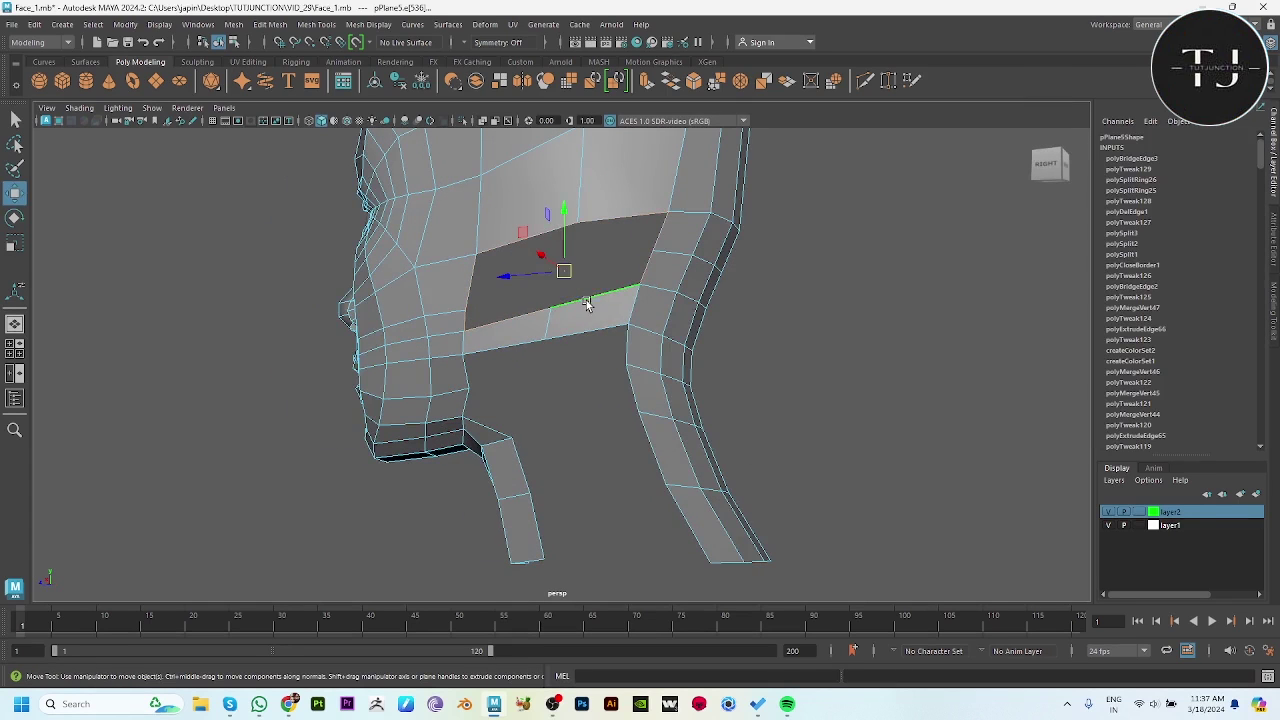
pyautogui.keyDown('shift'); pyautogui.rightClick(636, 231); pyautogui.keyUp('shift')
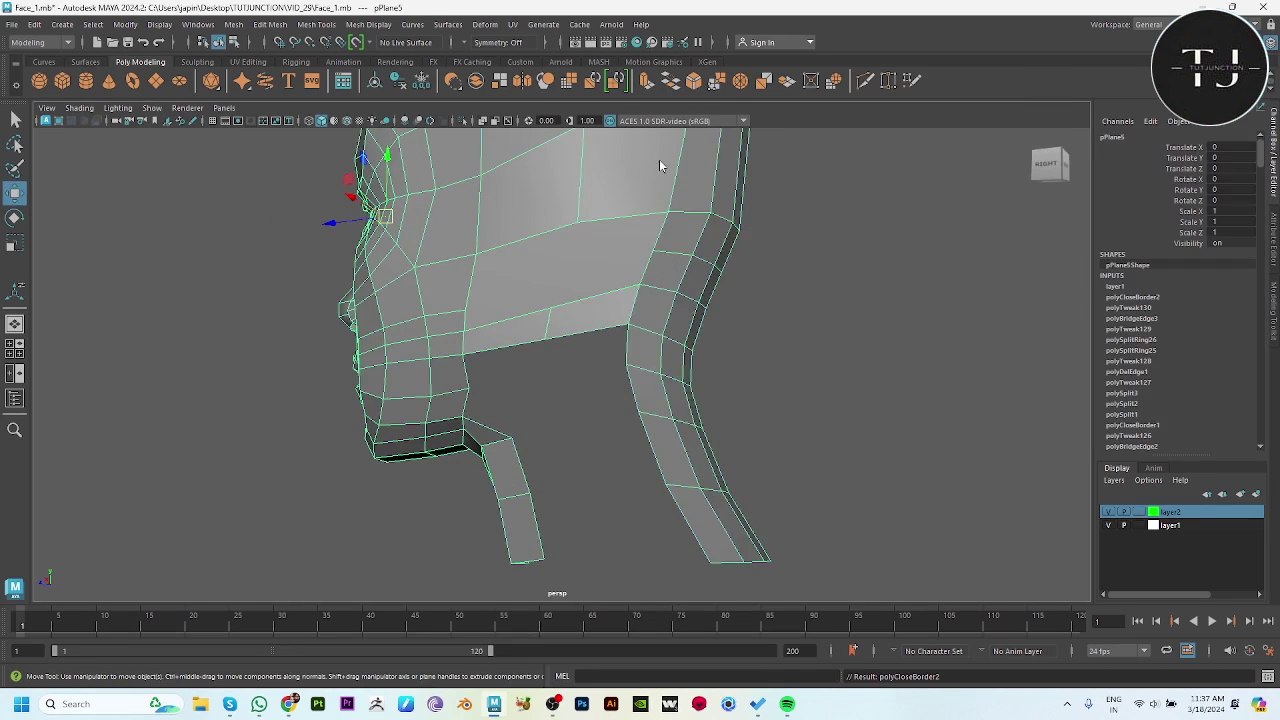
pyautogui.keyDown('shift'); pyautogui.moveTo(630, 234); pyautogui.dragTo(557, 234, button='right'); pyautogui.keyUp('shift')
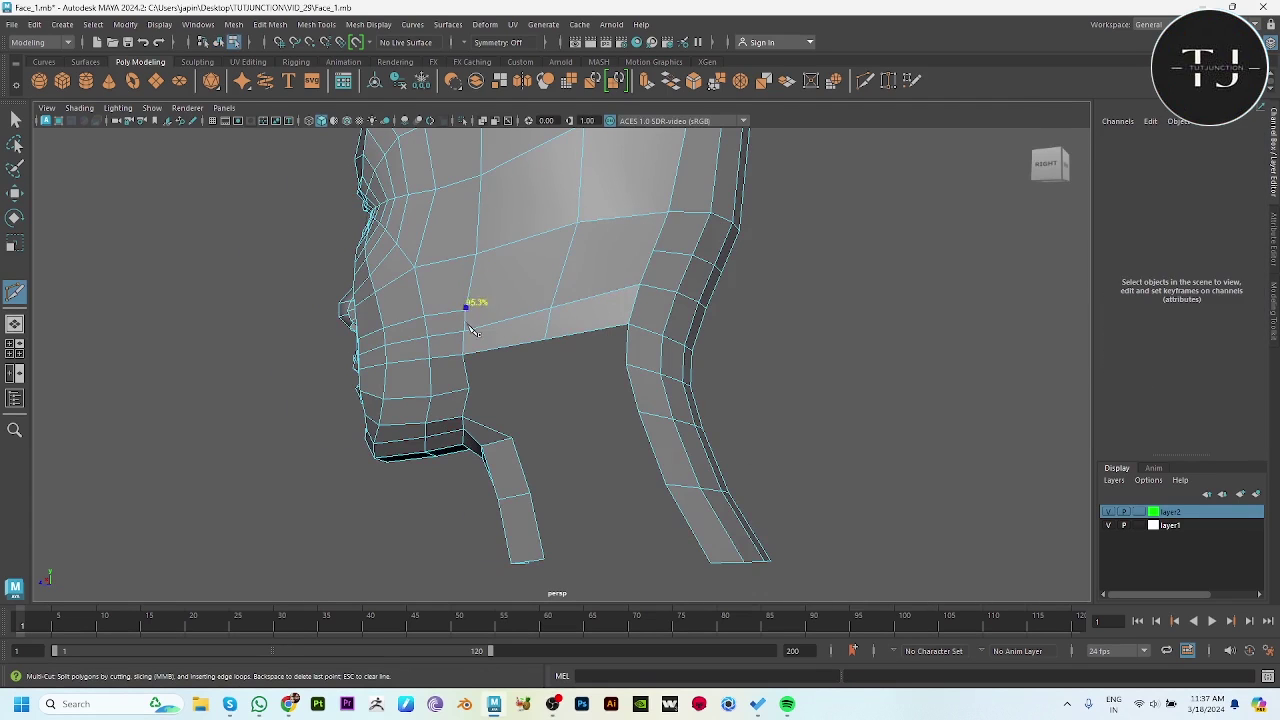
pyautogui.press('Return')
# Check the head in smooth preview, then return to the unsmoothed mesh.
pyautogui.press('w')
pyautogui.press('3')
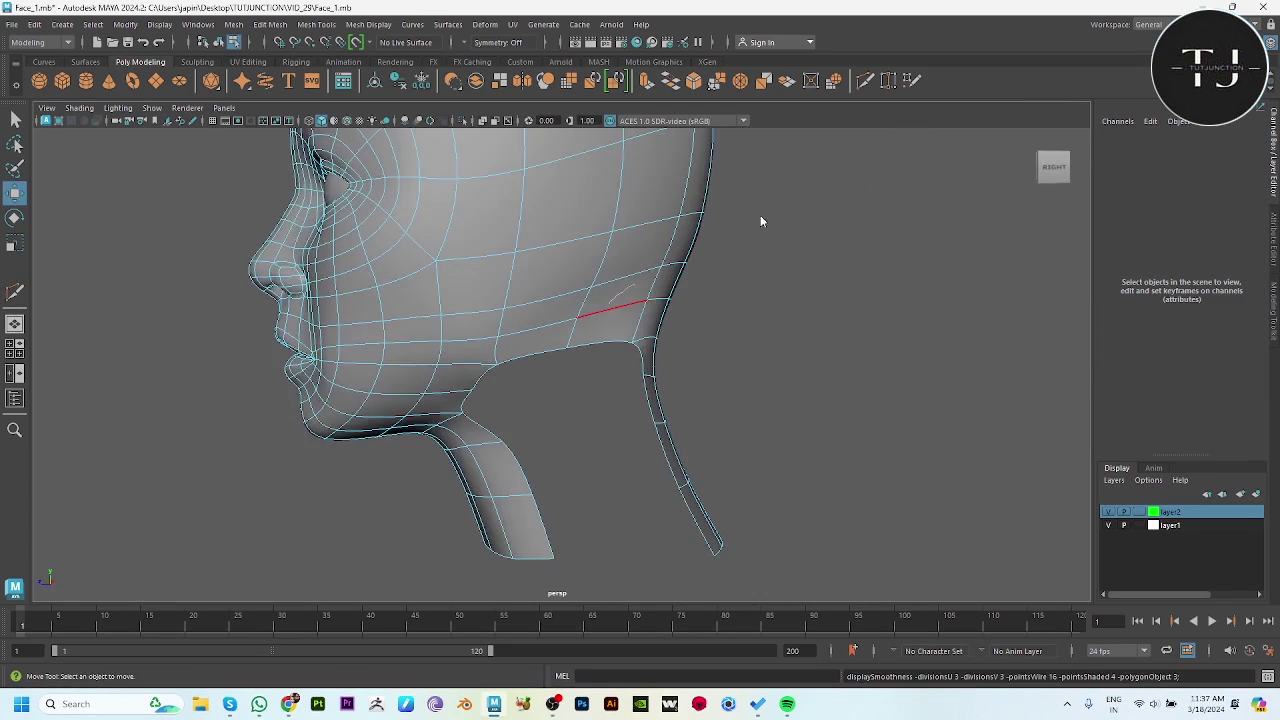
pyautogui.press('F8')
pyautogui.moveTo(760, 217)
pyautogui.keyDown('alt'); pyautogui.mouseDown()
pyautogui.moveTo(732, 368)
pyautogui.moveTo(763, 334)
pyautogui.moveTo(531, 300)
pyautogui.mouseUp(); pyautogui.keyUp('alt')
pyautogui.press('1')
# Push the vertex at the back of the jaw outward onto the front-view jaw outline.
pyautogui.press('F9')
pyautogui.click(522, 300)
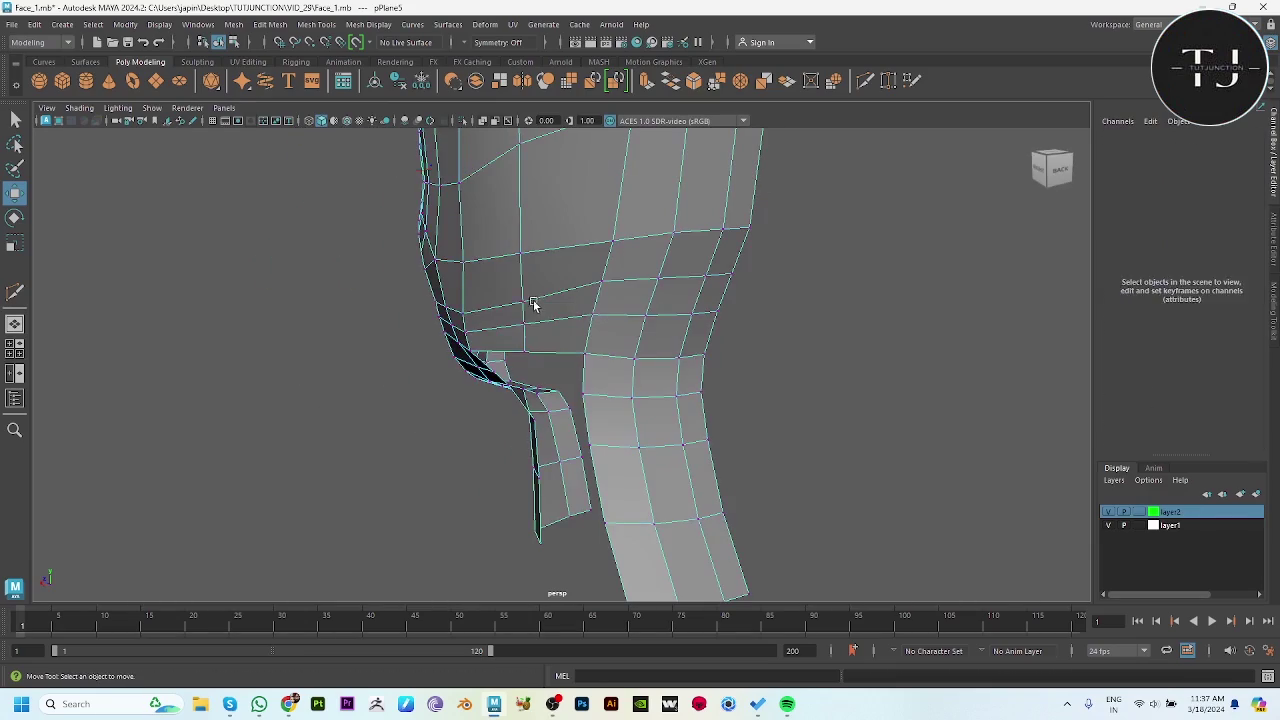
pyautogui.press('space')
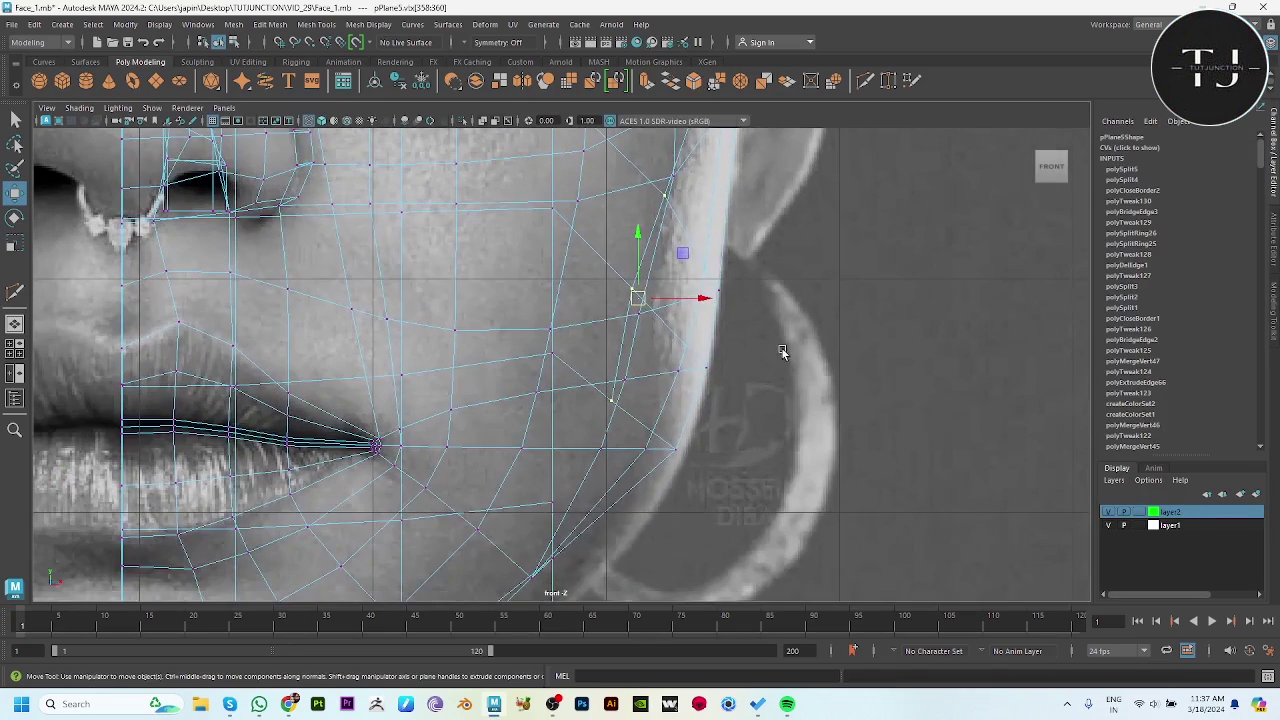
pyautogui.moveTo(700, 297); pyautogui.dragTo(737, 294)
pyautogui.scroll(-2, 723, 306)
pyautogui.keyDown('alt'); pyautogui.moveTo(723, 306); pyautogui.dragTo(751, 391, button='middle'); pyautogui.keyUp('alt')
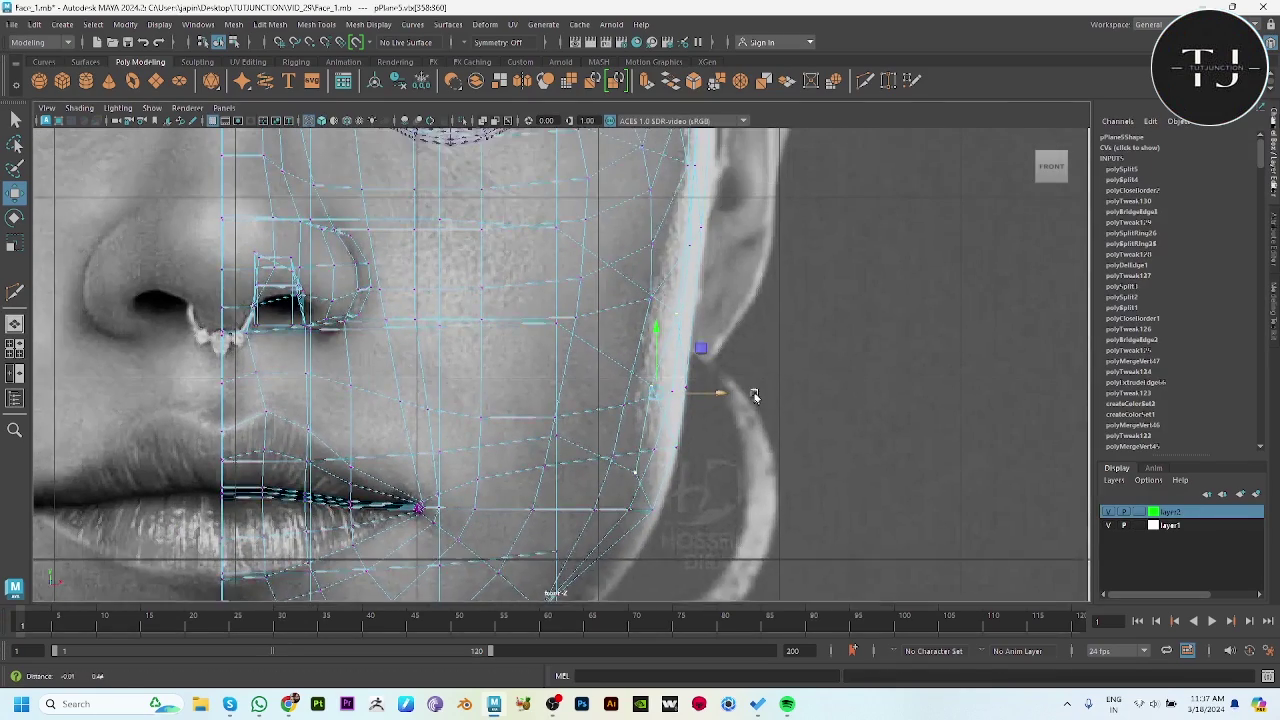
pyautogui.moveTo(667, 437); pyautogui.dragTo(698, 440)
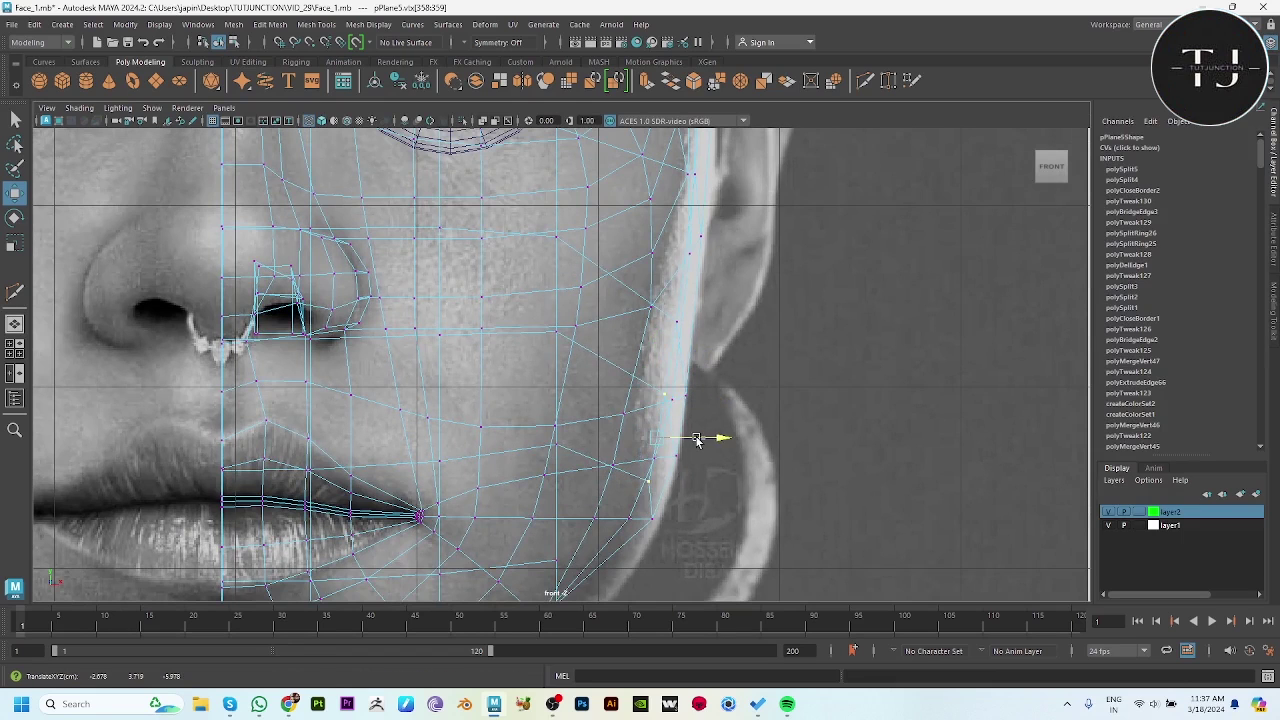
pyautogui.press('space')
pyautogui.press('space')
pyautogui.moveTo(734, 391)
pyautogui.keyDown('alt'); pyautogui.mouseDown()
pyautogui.moveTo(791, 257)
pyautogui.moveTo(646, 413)
pyautogui.moveTo(717, 409)
pyautogui.moveTo(831, 446)
pyautogui.moveTo(657, 428)
pyautogui.moveTo(571, 480)
pyautogui.mouseUp(); pyautogui.keyUp('alt')
pyautogui.click(632, 445)
pyautogui.press('F10')
# Bridge two opposite edges on the back-neck strip with new faces.
pyautogui.click(545, 440)
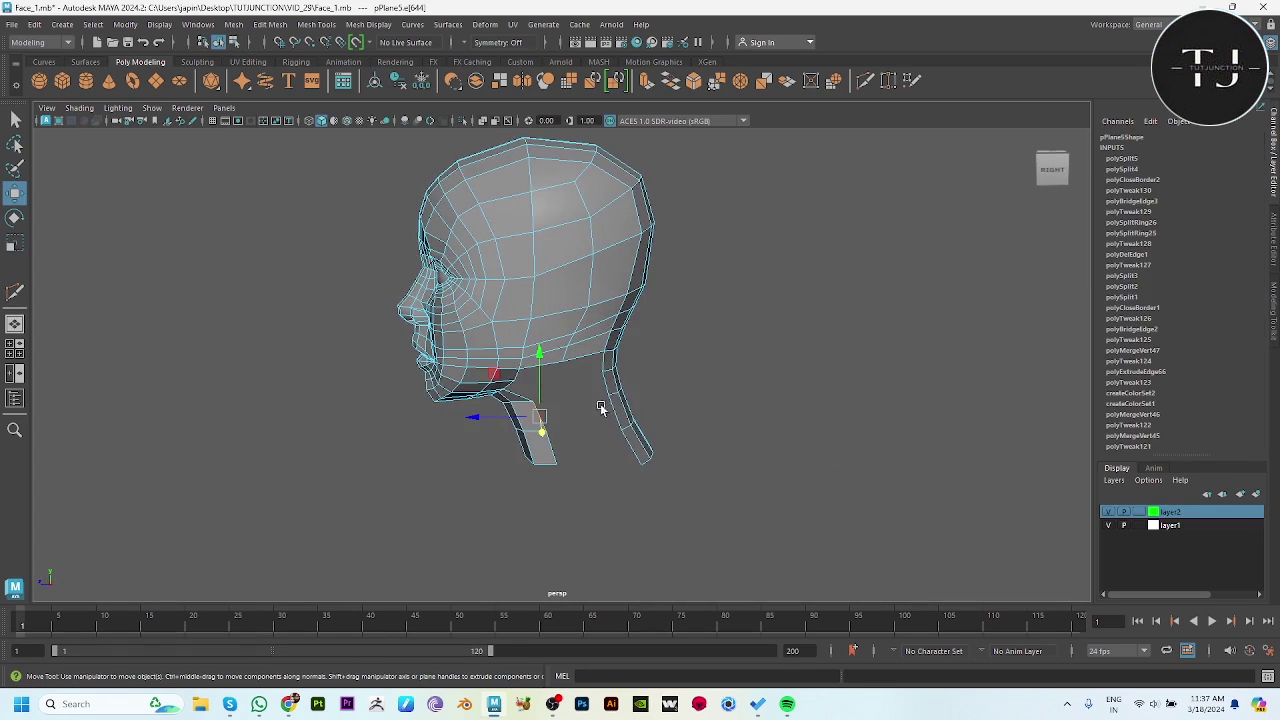
pyautogui.keyDown('shift'); pyautogui.click(617, 410); pyautogui.keyUp('shift')
pyautogui.keyDown('shift'); pyautogui.rightClick(718, 336); pyautogui.keyUp('shift')
pyautogui.click(720, 496)
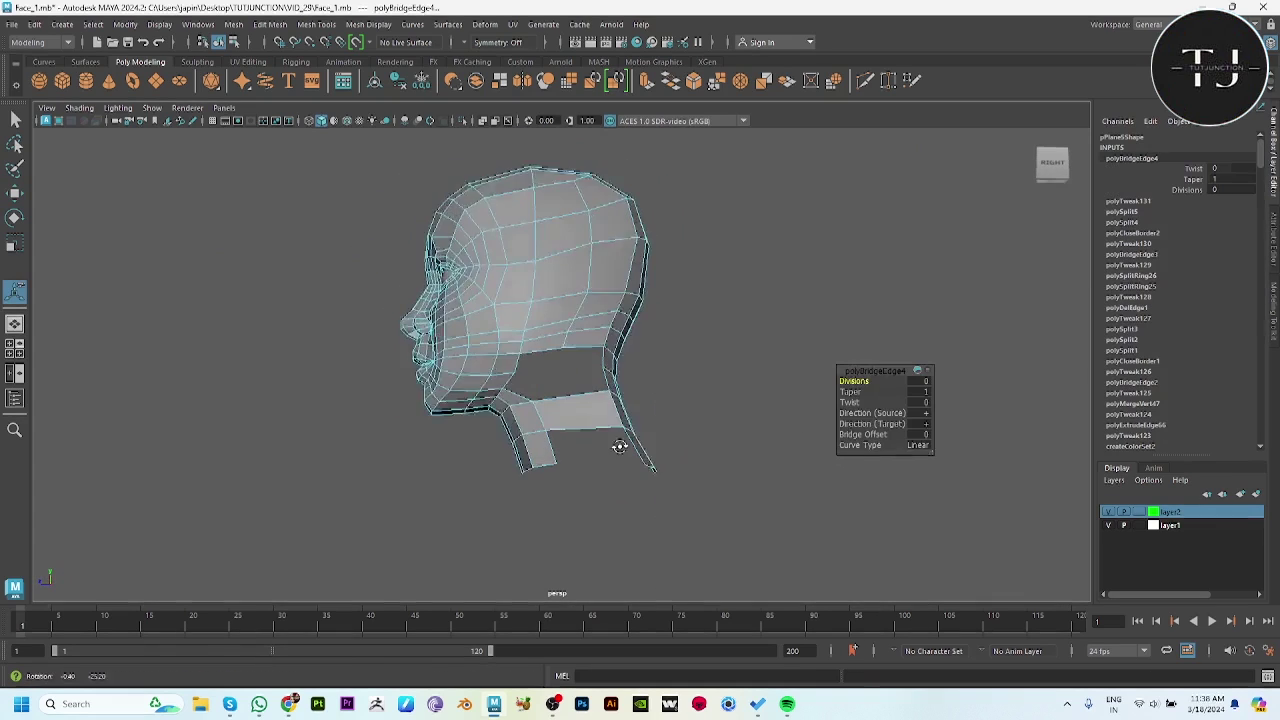
pyautogui.scroll(3, 800, 430)
# Slide the neck edge right onto the reference outline in the front view.
pyautogui.press('w')
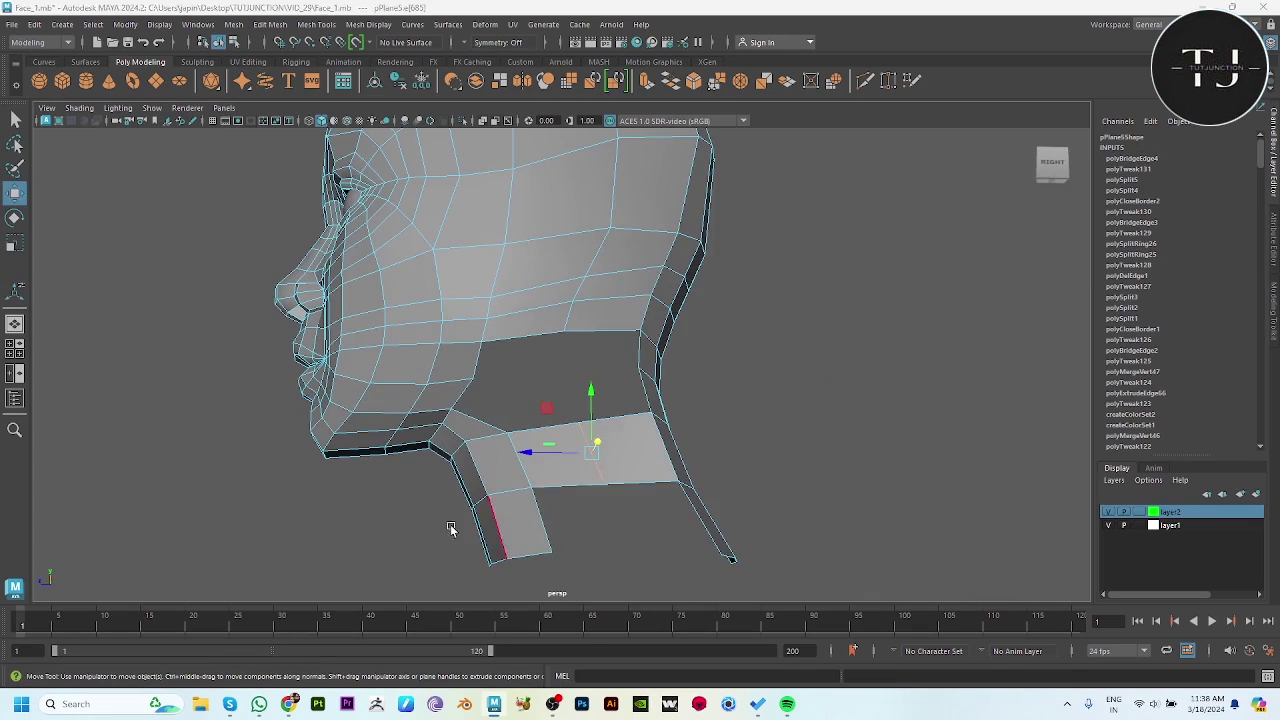
pyautogui.press('space')
pyautogui.press('space')
pyautogui.scroll(3, 594, 420)
pyautogui.moveTo(586, 460); pyautogui.dragTo(599, 461)
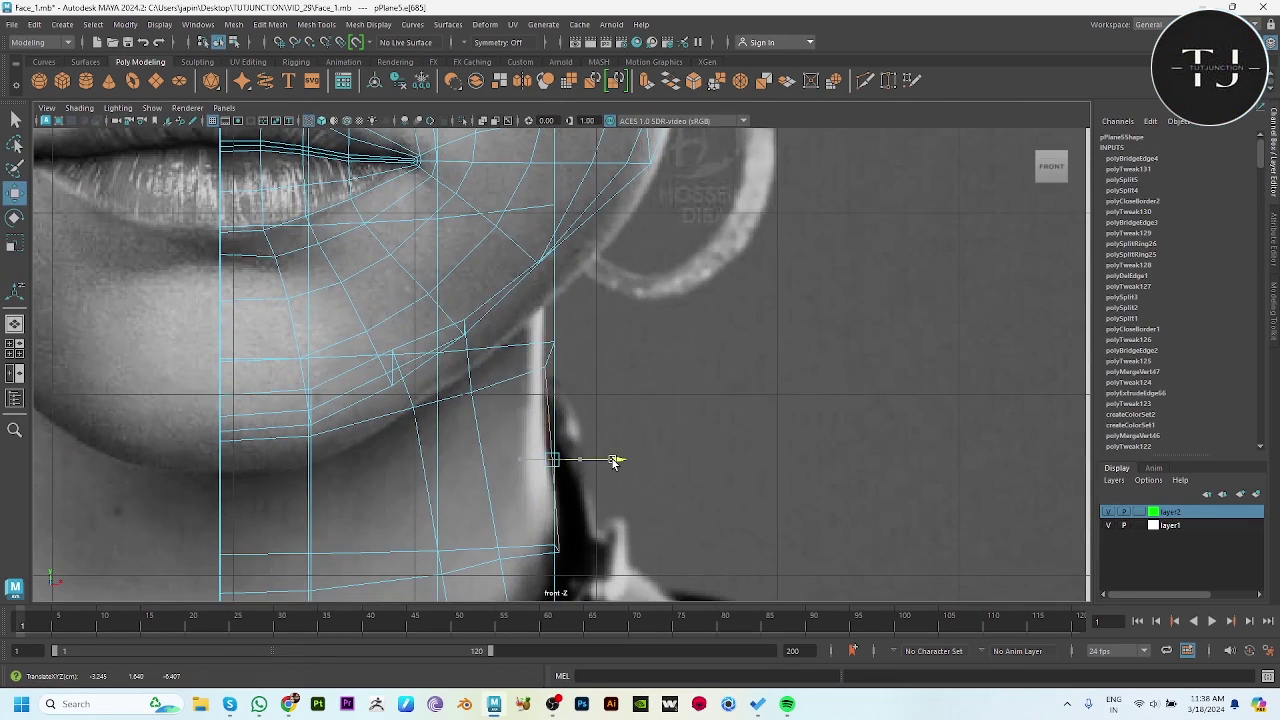
pyautogui.click(553, 443)
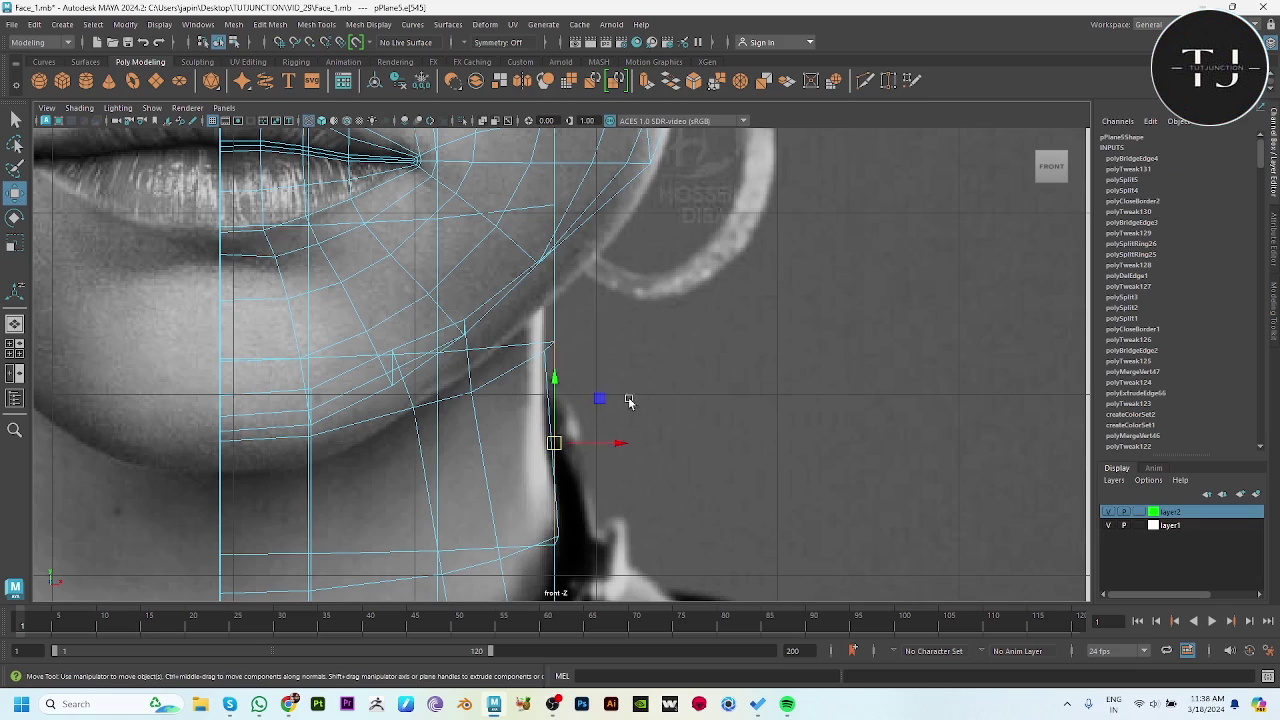
pyautogui.press('space')
pyautogui.press('space')
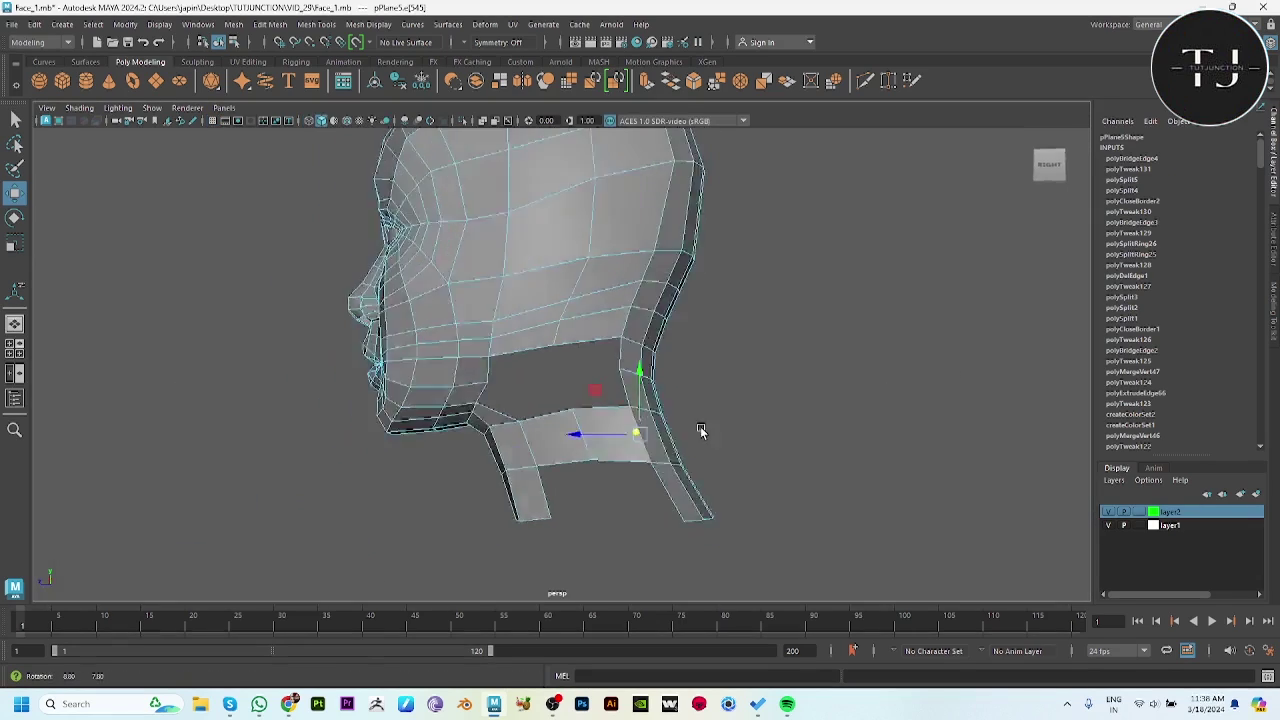
# Bridge the remaining gap in the neck using the lower neck edge.
pyautogui.moveTo(705, 429)
pyautogui.keyDown('alt'); pyautogui.mouseDown()
pyautogui.moveTo(586, 437)
pyautogui.moveTo(733, 430)
pyautogui.mouseUp(); pyautogui.keyUp('alt')
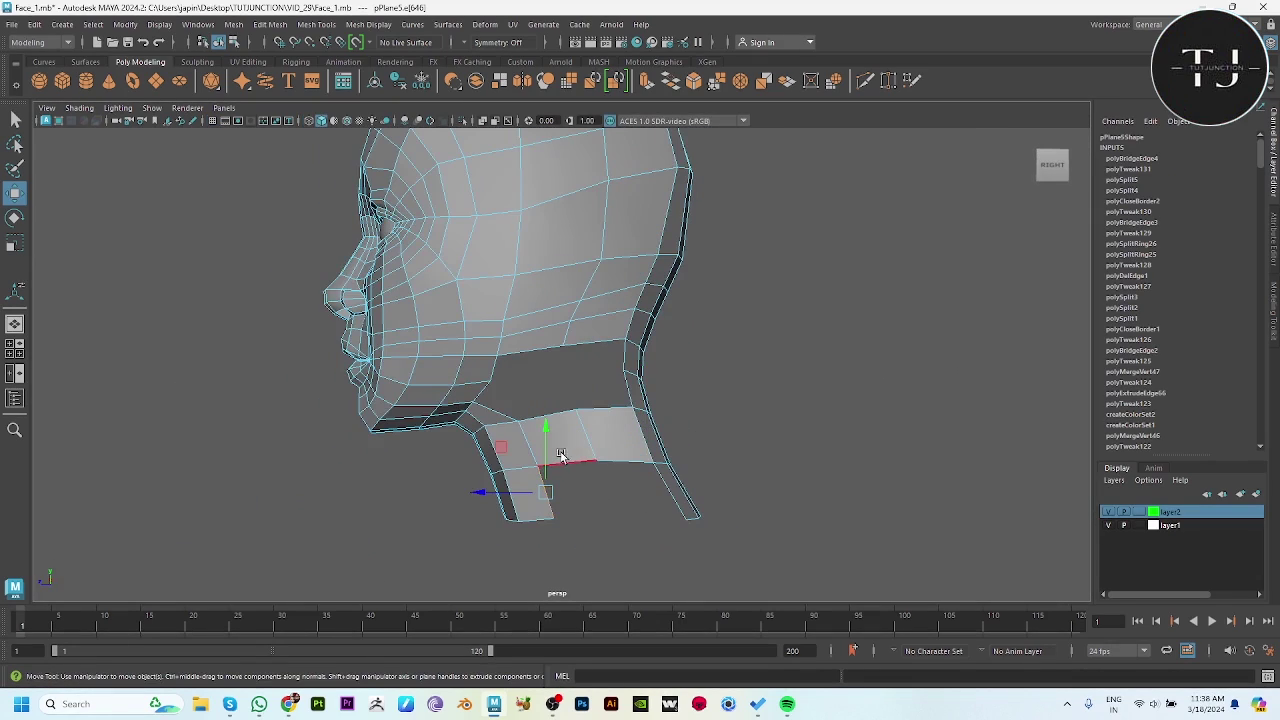
pyautogui.keyDown('shift'); pyautogui.click(665, 484); pyautogui.keyUp('shift')
pyautogui.keyDown('shift'); pyautogui.moveTo(748, 360); pyautogui.dragTo(751, 383, button='right'); pyautogui.keyUp('shift')
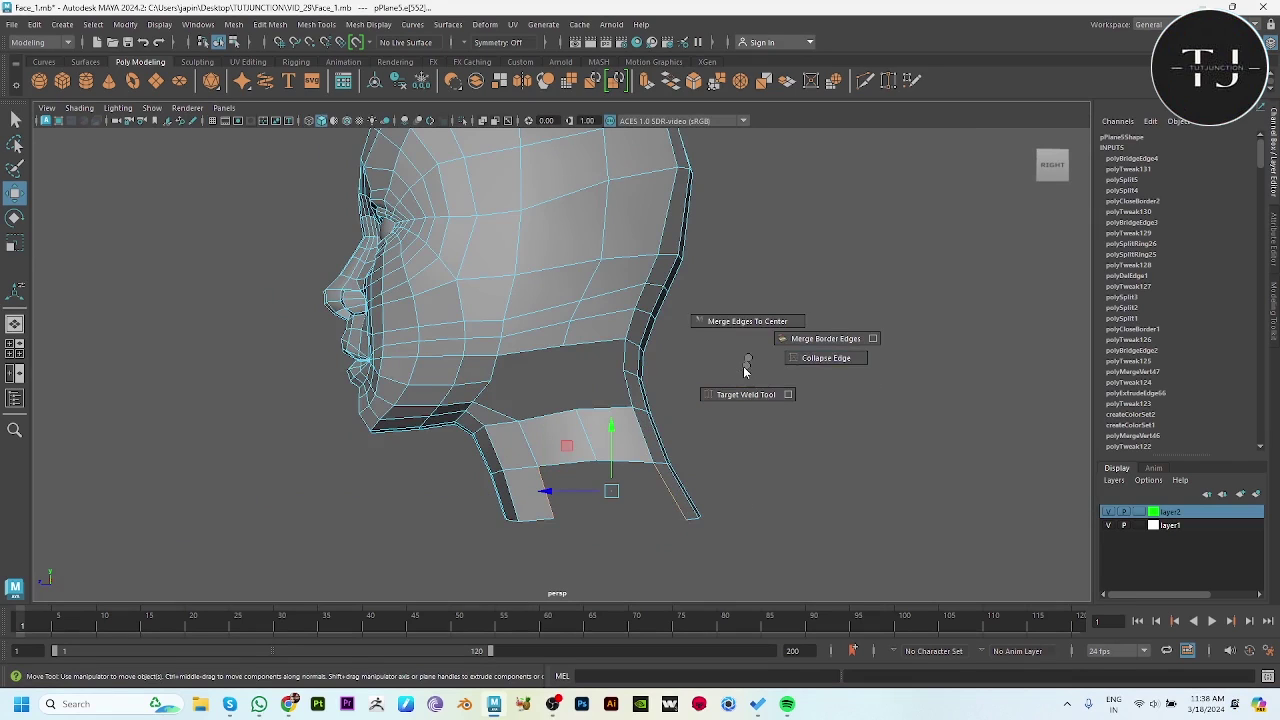
pyautogui.keyDown('shift'); pyautogui.rightClick(742, 370); pyautogui.keyUp('shift')
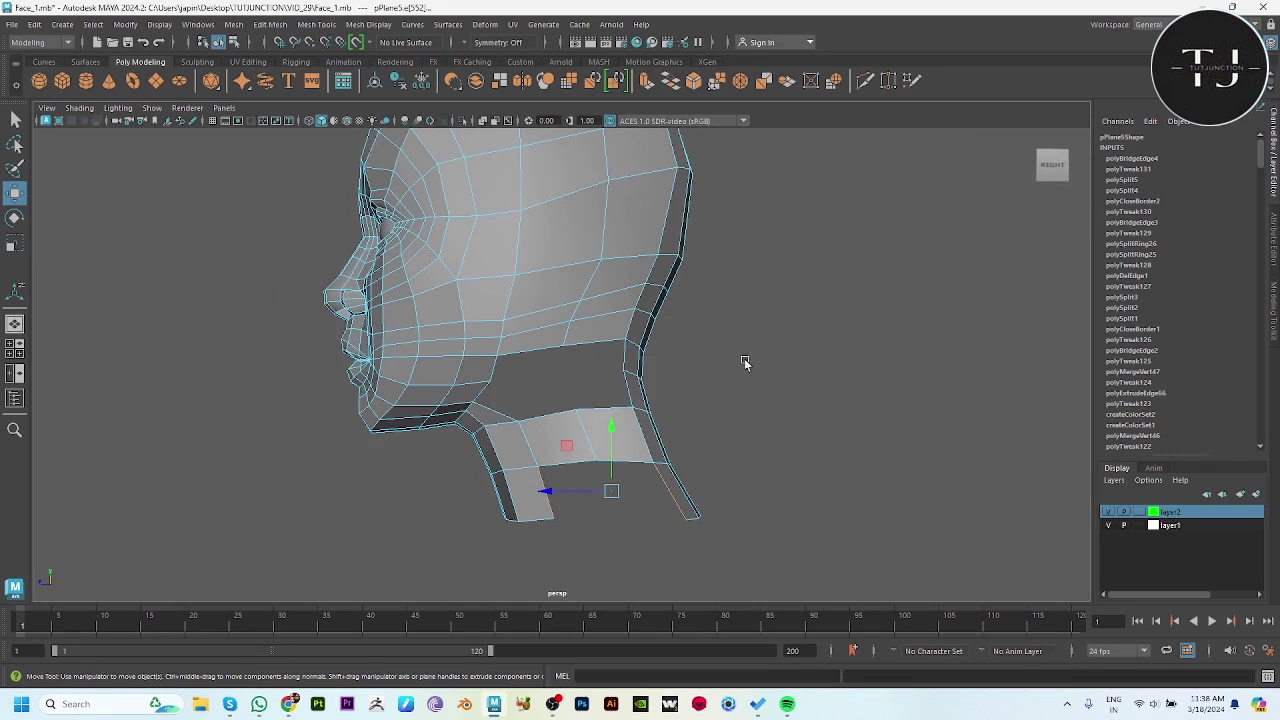
pyautogui.keyDown('shift'); pyautogui.moveTo(746, 363); pyautogui.dragTo(713, 535, button='right'); pyautogui.keyUp('shift')
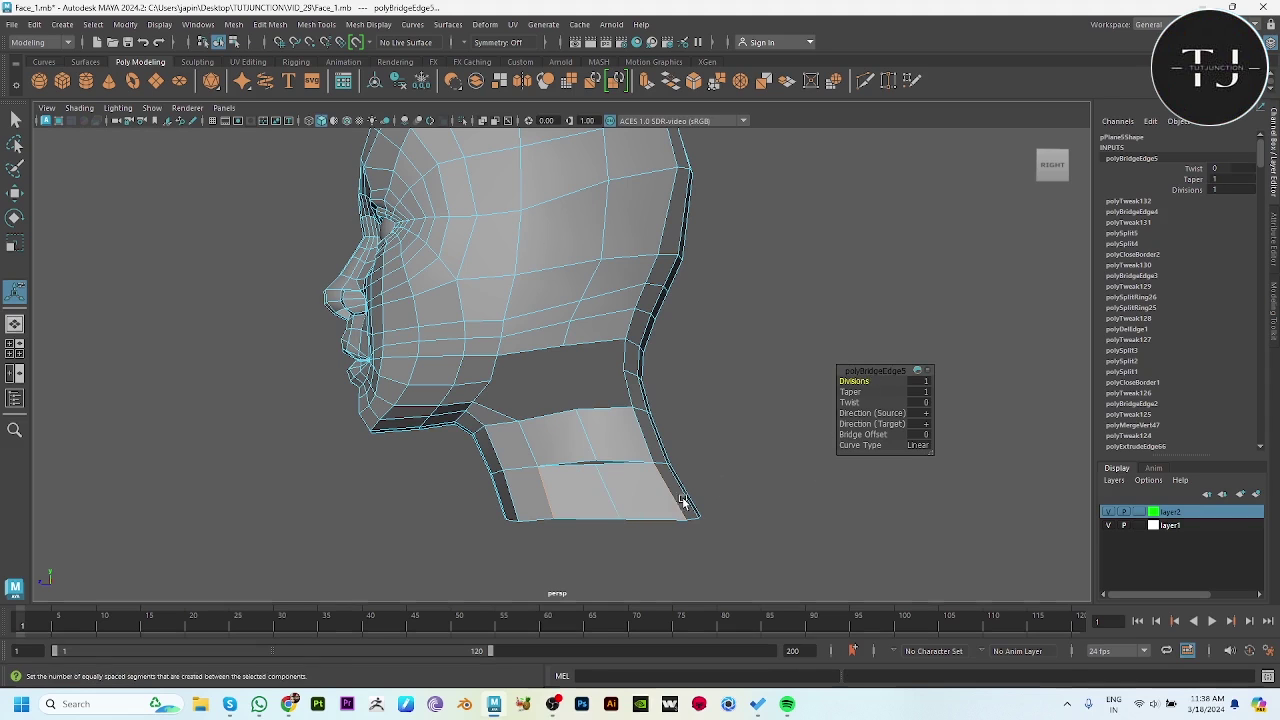
# Pull the bridged neck vertices up and out onto the shoulder outline in the front view.
pyautogui.click(608, 491)
pyautogui.press('space')
pyautogui.press('w')
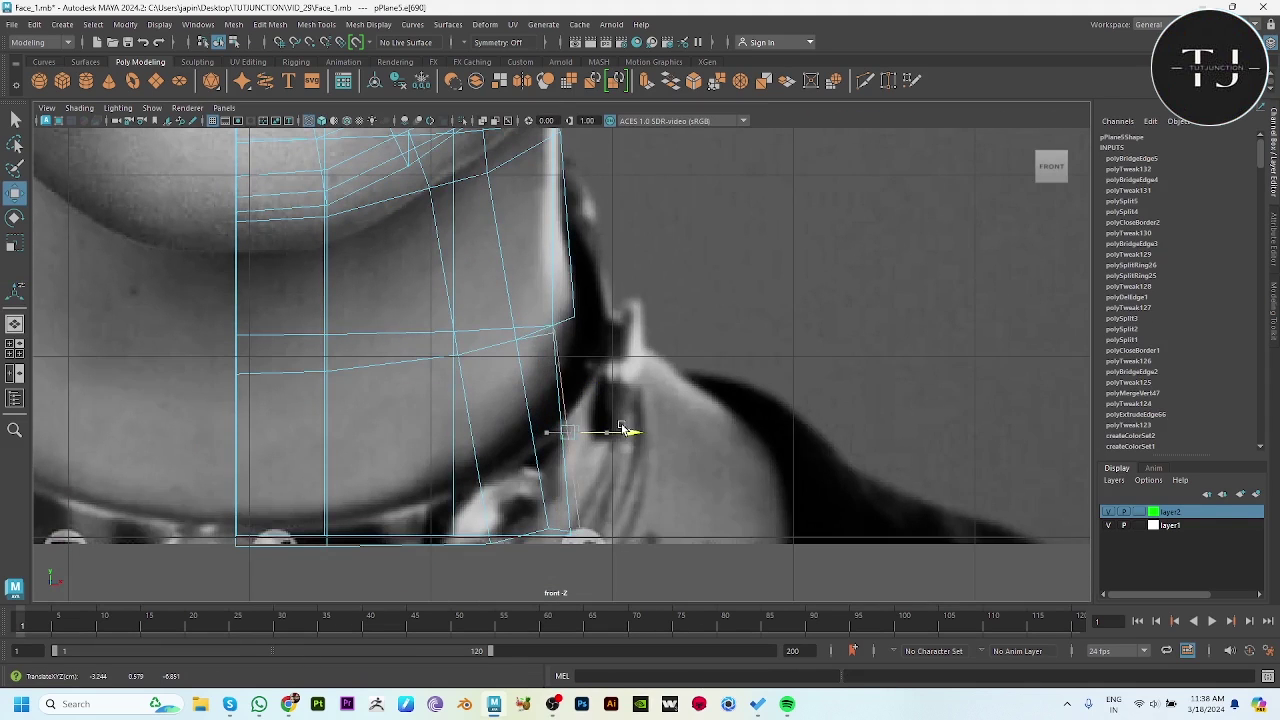
pyautogui.keyDown('alt'); pyautogui.moveTo(580, 418); pyautogui.dragTo(650, 305, button='middle'); pyautogui.keyUp('alt')
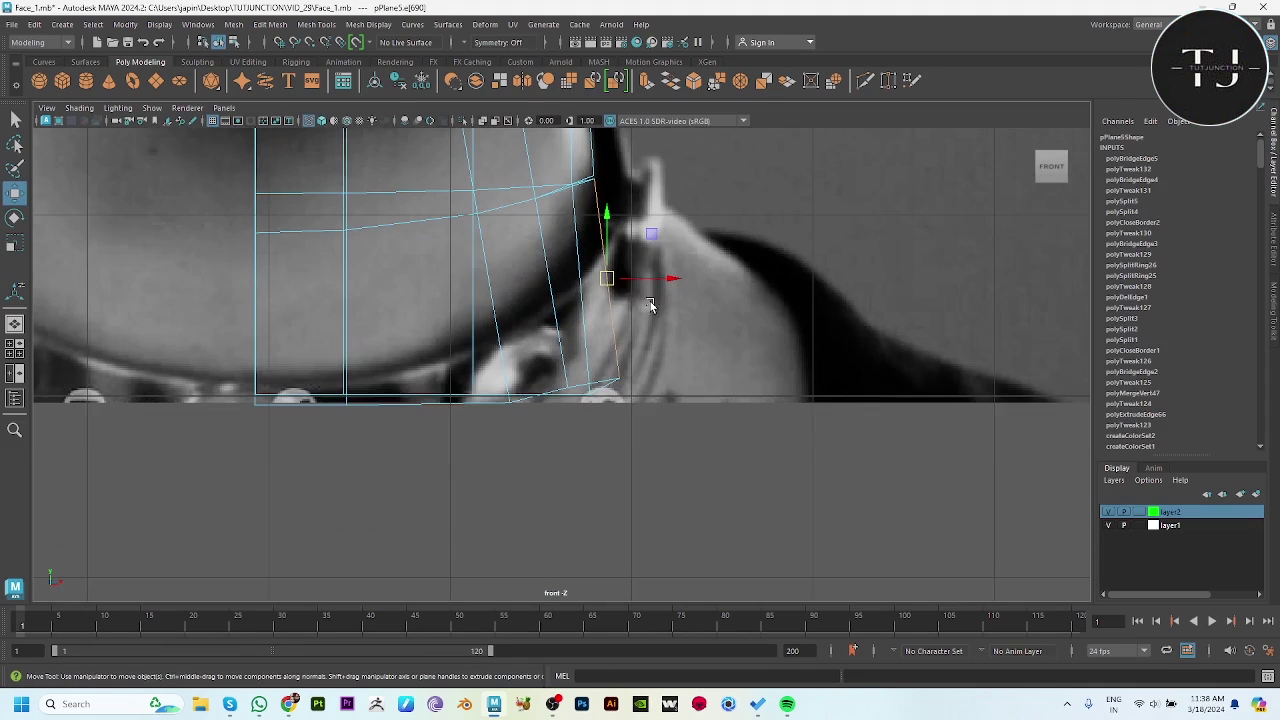
pyautogui.click(543, 330)
pyautogui.moveTo(660, 397); pyautogui.dragTo(817, 326)
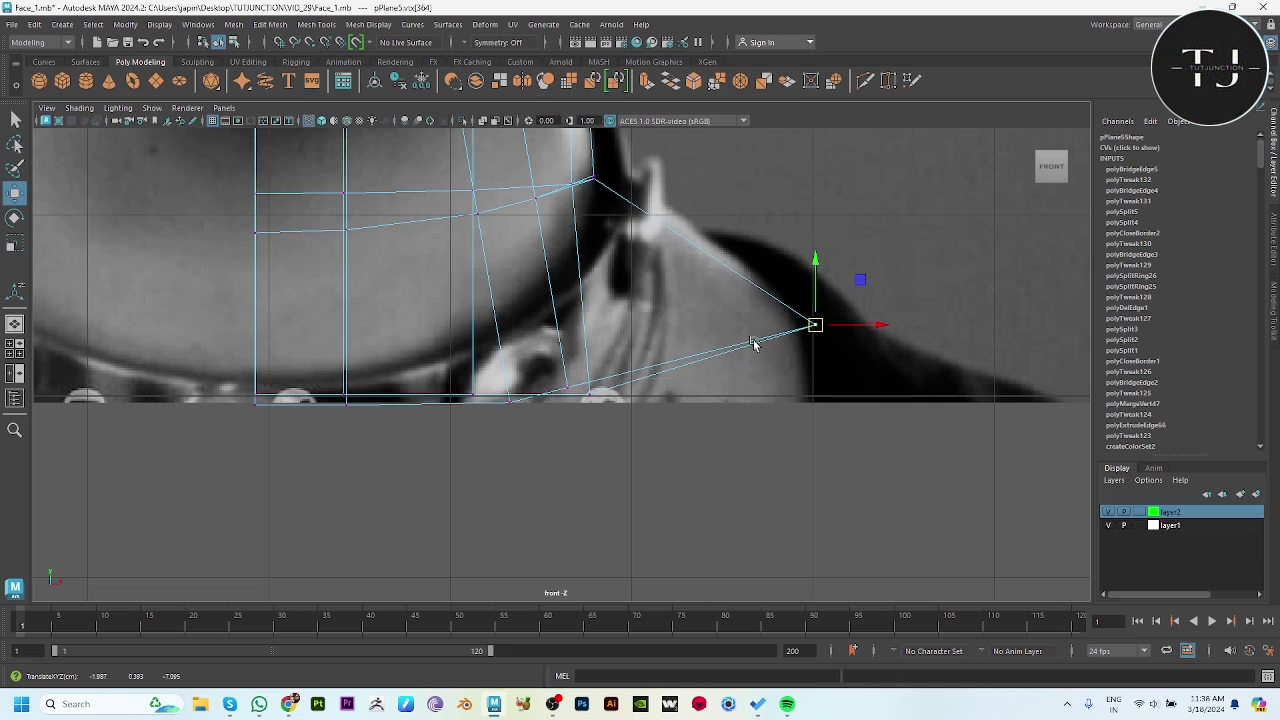
pyautogui.click(565, 388)
pyautogui.moveTo(567, 386); pyautogui.dragTo(688, 382)
pyautogui.press('r')
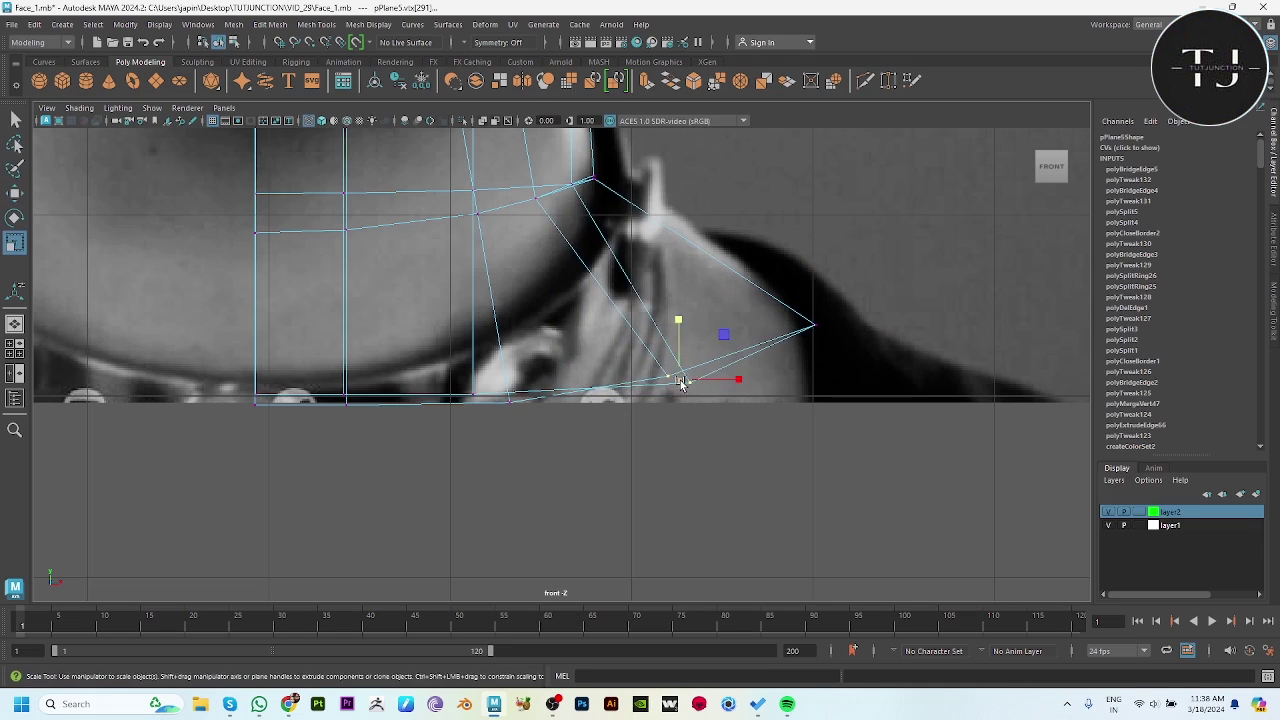
# Move the lower neck vertex and back corner vertex onto the side reference outline.
pyautogui.press('space')
pyautogui.press('w')
pyautogui.press('space')
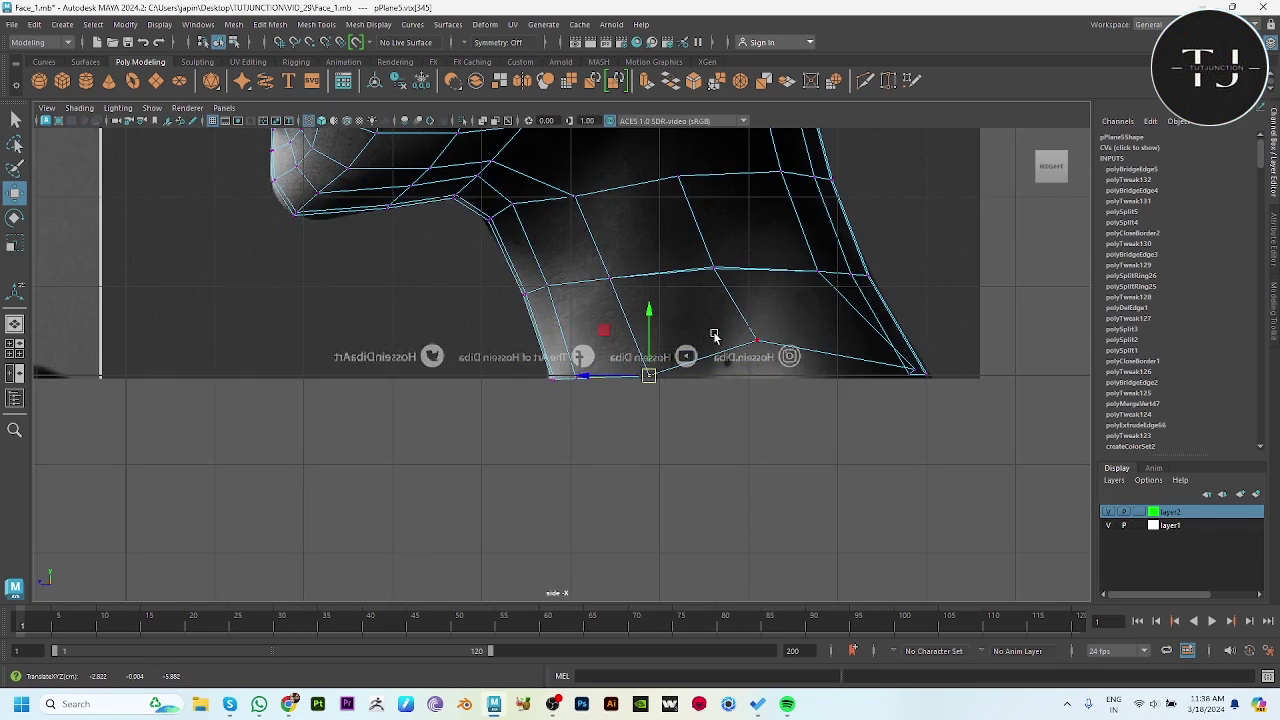
pyautogui.click(756, 342)
pyautogui.moveTo(756, 342); pyautogui.dragTo(752, 367)
pyautogui.click(917, 362)
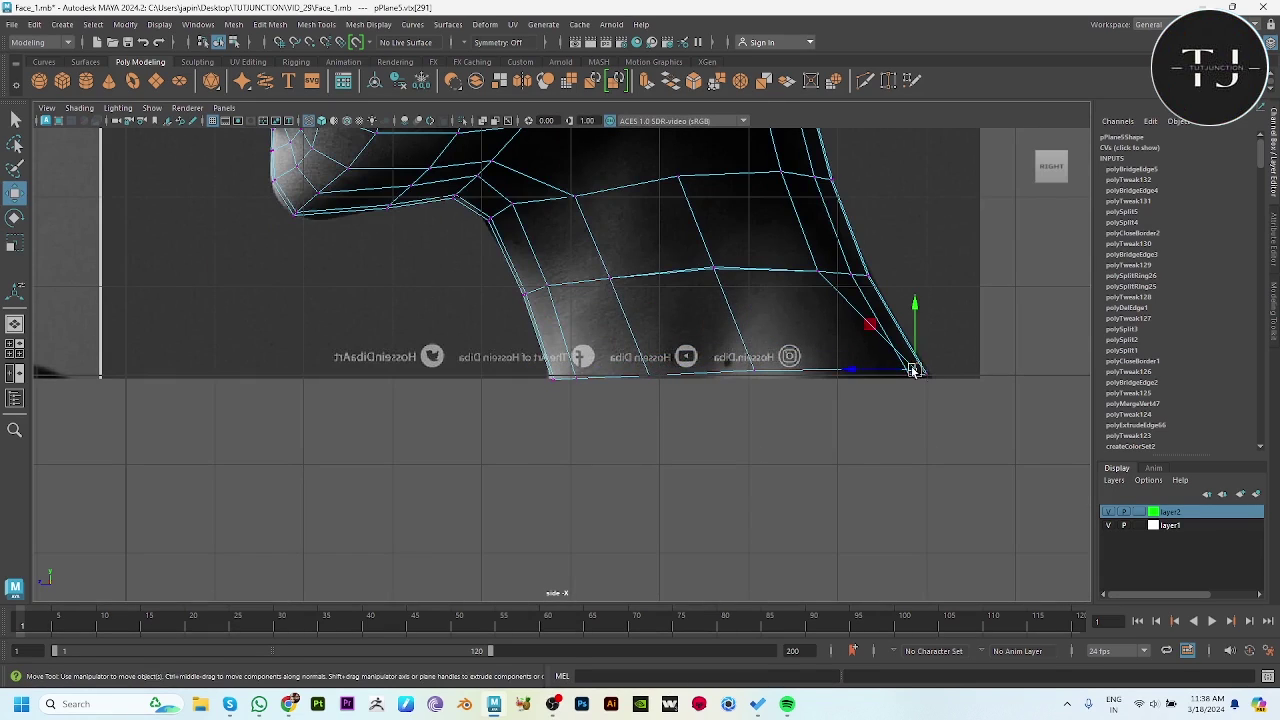
pyautogui.moveTo(915, 366); pyautogui.dragTo(860, 370)
pyautogui.click(714, 271)
# Enlarge the perspective view and zoom in on the neck from the side.
pyautogui.press('space')
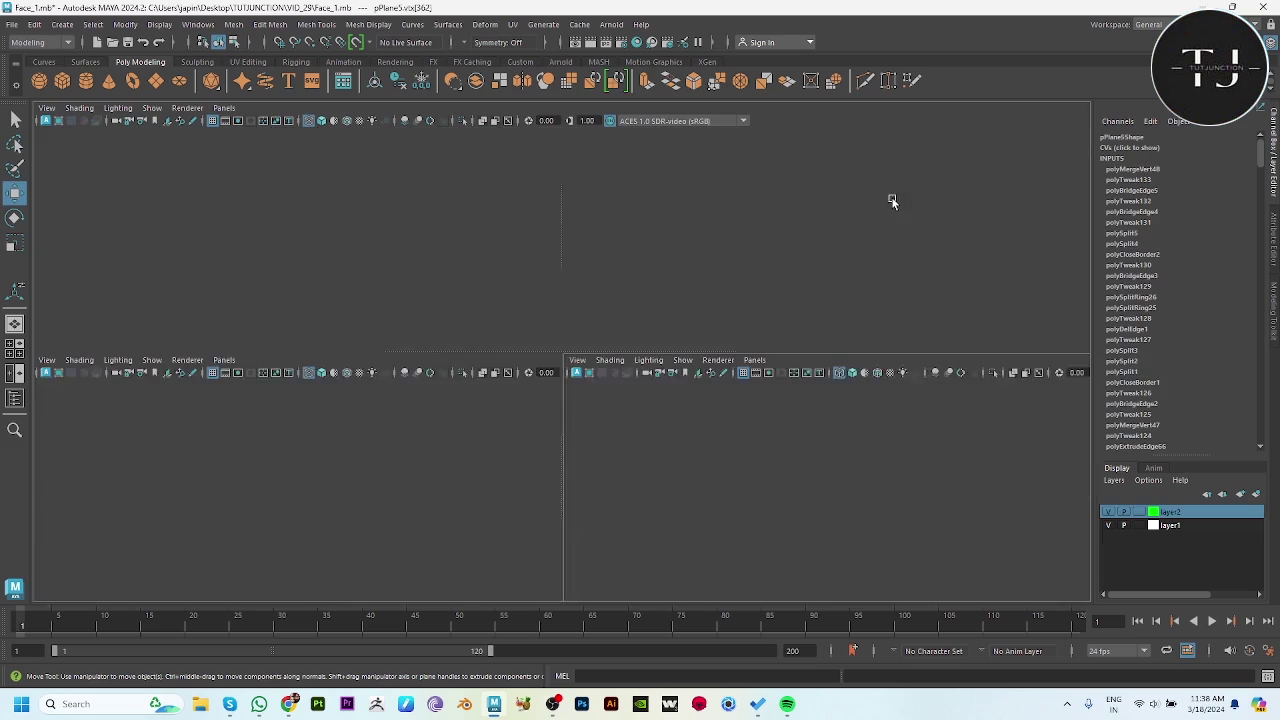
pyautogui.press('space')
pyautogui.click(712, 250)
pyautogui.moveTo(712, 250)
pyautogui.keyDown('alt'); pyautogui.mouseDown()
pyautogui.moveTo(826, 446)
pyautogui.moveTo(695, 409)
pyautogui.moveTo(569, 439)
pyautogui.moveTo(632, 443)
pyautogui.mouseUp(); pyautogui.keyUp('alt')
pyautogui.press('1')
pyautogui.moveTo(632, 443); pyautogui.dragTo(632, 400, button='right')
# Extrude a strip of faces from the jaw edge and move it down toward the neck.
pyautogui.scroll(5, 629, 487)
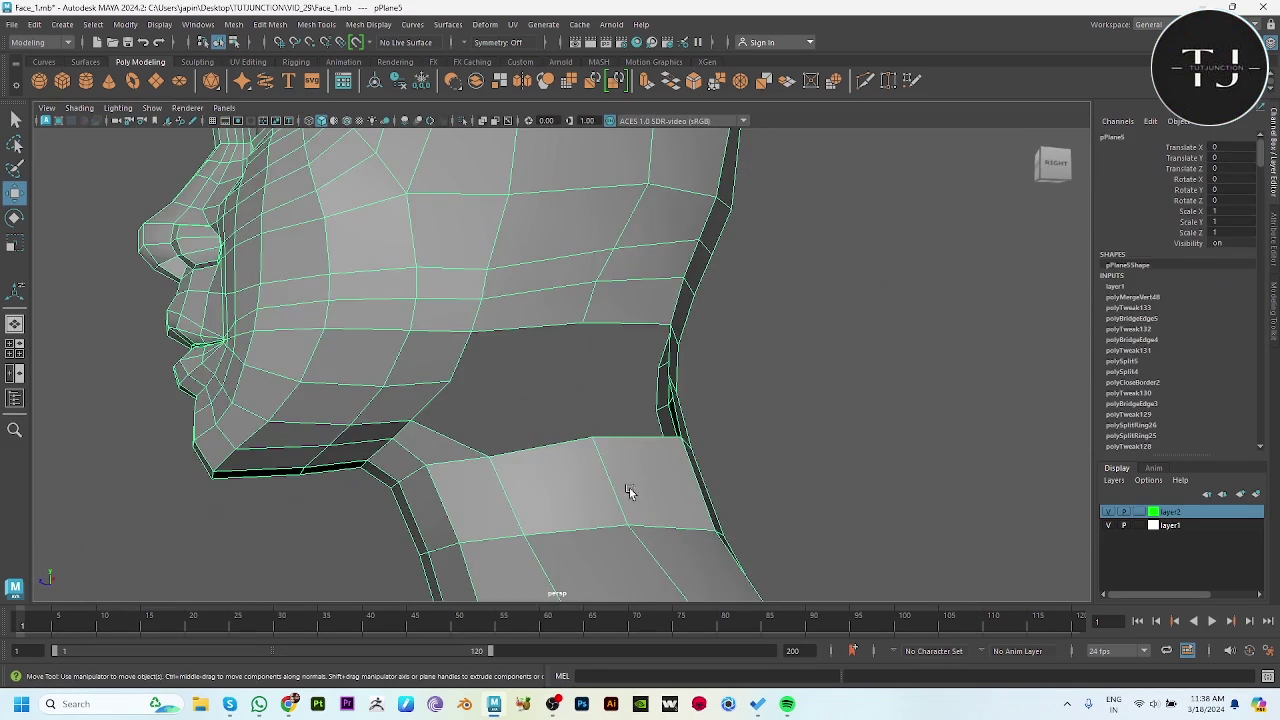
pyautogui.click(450, 432)
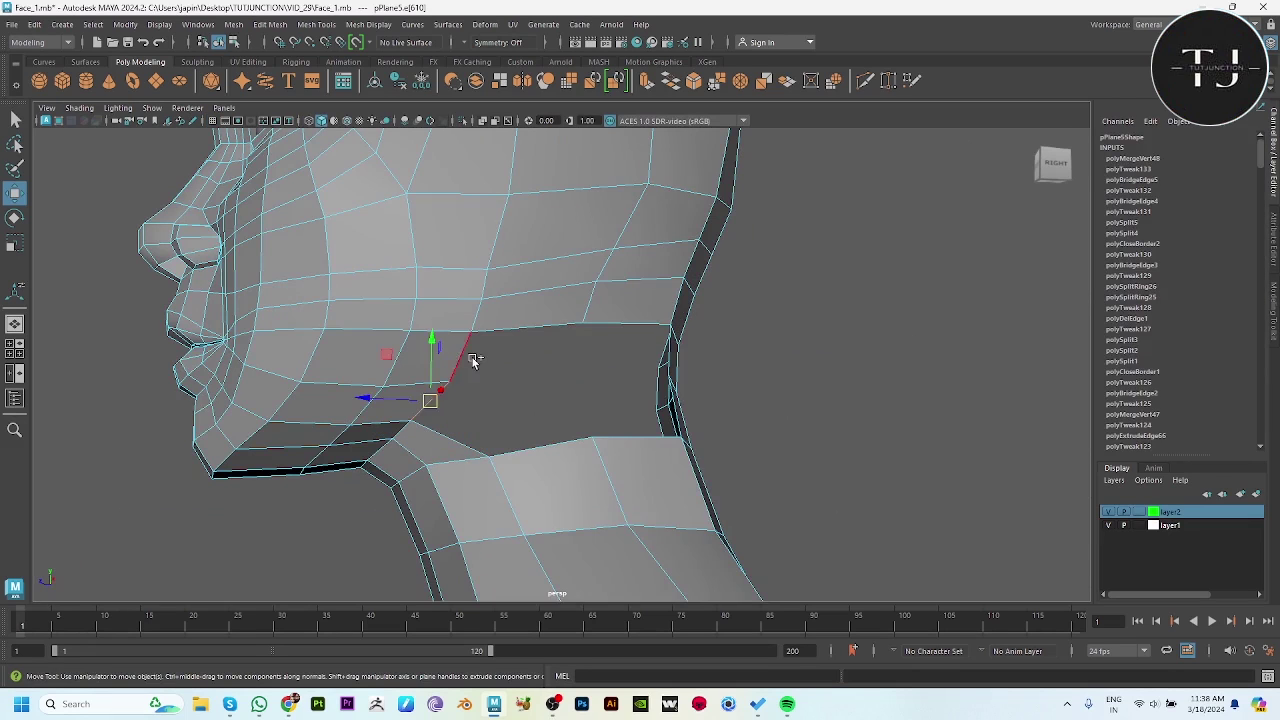
pyautogui.keyDown('shift'); pyautogui.moveTo(395, 375); pyautogui.dragTo(463, 394, button='right'); pyautogui.keyUp('shift')
pyautogui.keyDown('alt'); pyautogui.moveTo(463, 394); pyautogui.dragTo(508, 420); pyautogui.keyUp('alt')
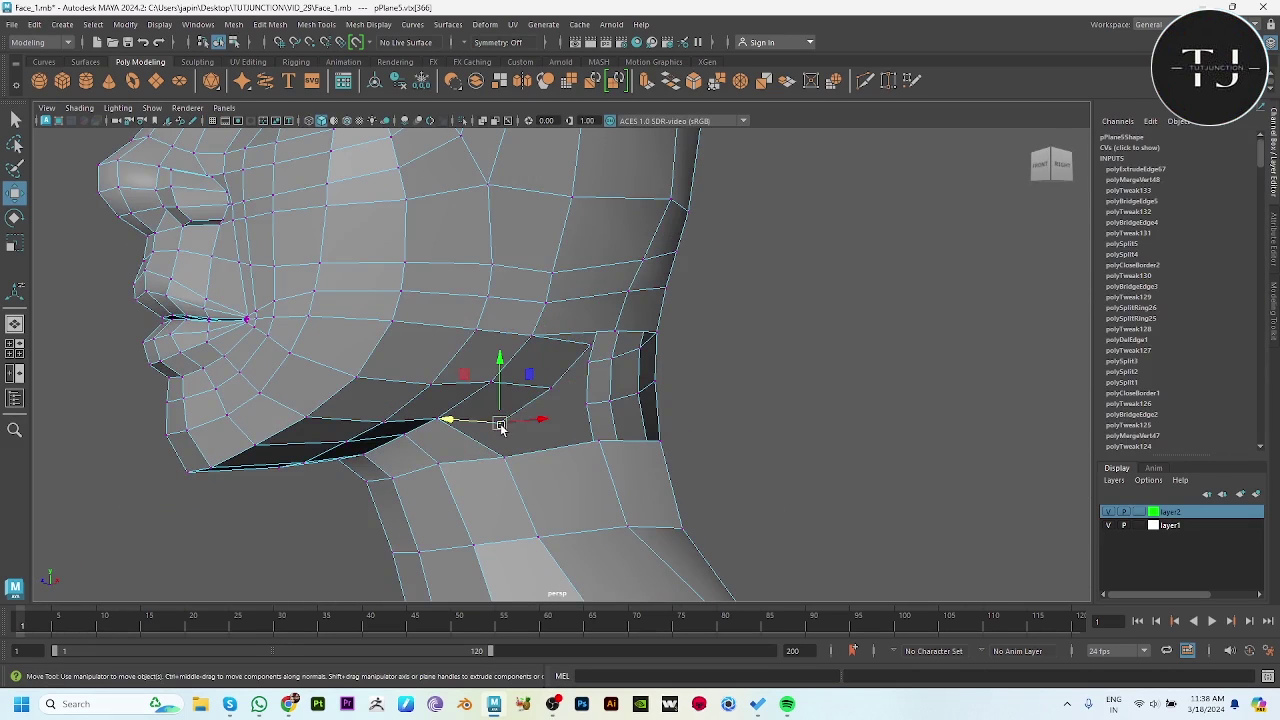
pyautogui.moveTo(500, 371); pyautogui.dragTo(502, 455)
# Merge the strip vertex into the neck vertex and move a jaw vertex out to the front-view outline.
pyautogui.click(589, 345)
pyautogui.keyDown('alt'); pyautogui.moveTo(597, 349); pyautogui.dragTo(535, 302); pyautogui.keyUp('alt')
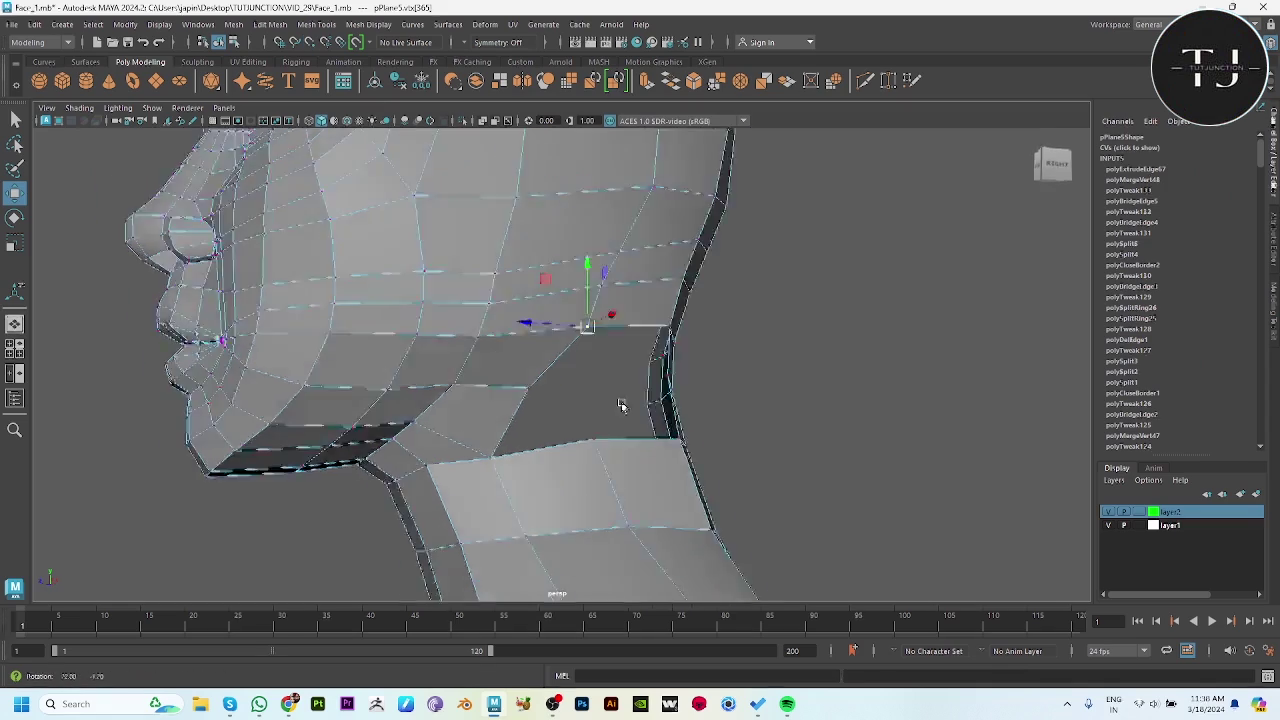
pyautogui.keyDown('shift'); pyautogui.moveTo(529, 340); pyautogui.dragTo(532, 377, button='right'); pyautogui.keyUp('shift')
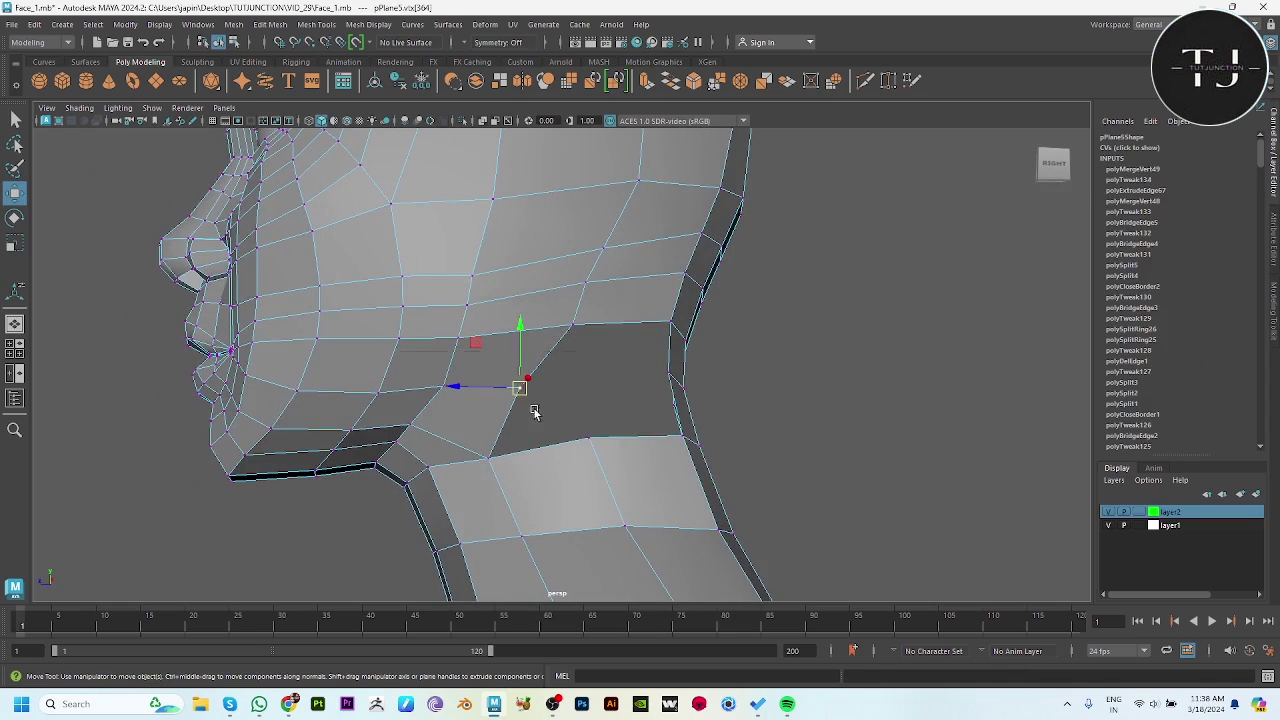
pyautogui.moveTo(534, 408); pyautogui.dragTo(500, 443)
pyautogui.keyDown('alt'); pyautogui.moveTo(682, 557); pyautogui.dragTo(682, 582, button='middle'); pyautogui.keyUp('alt')
pyautogui.moveTo(650, 348); pyautogui.dragTo(706, 365)
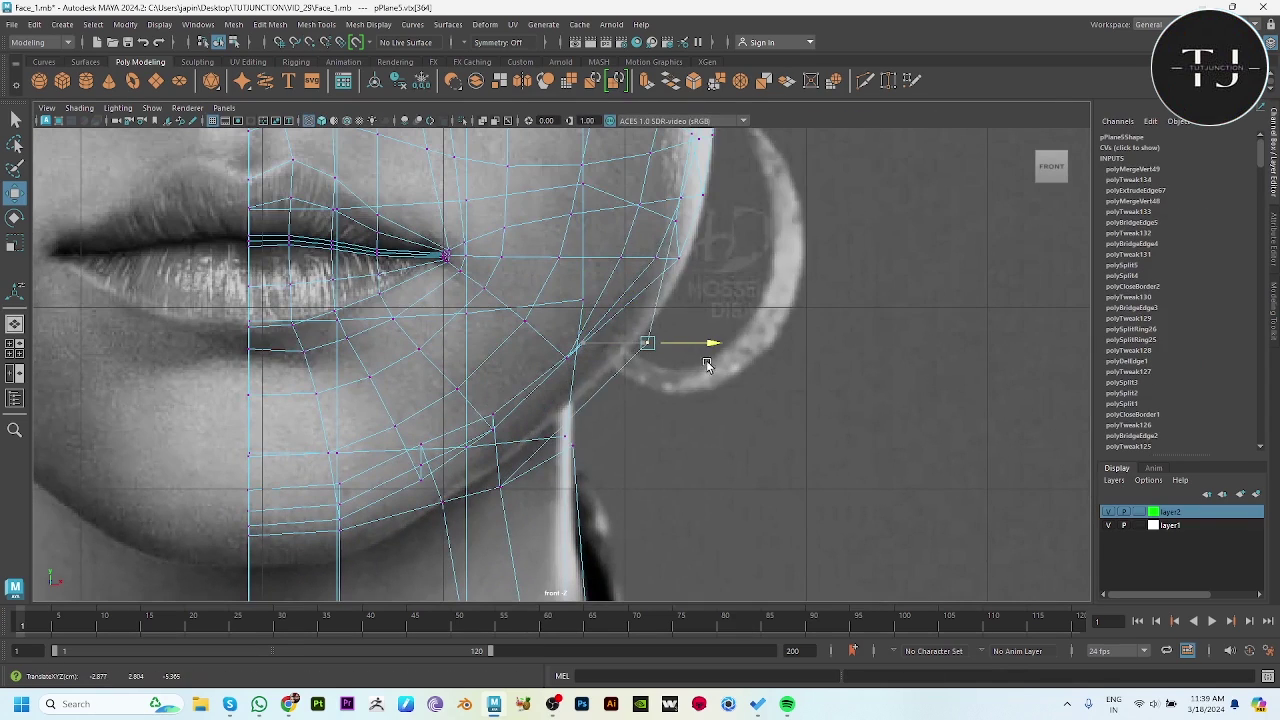
pyautogui.press('space')
pyautogui.press('space')
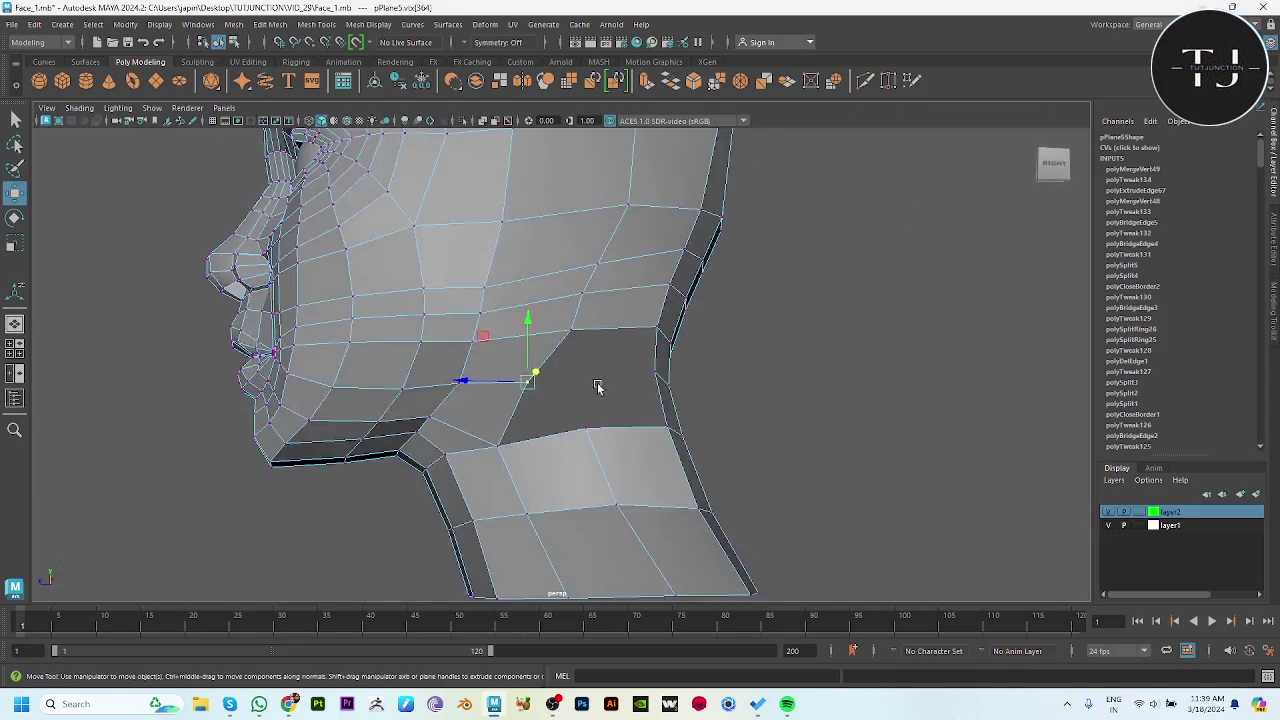
# Fill the open hole under the jaw.
pyautogui.moveTo(600, 380)
pyautogui.keyDown('alt'); pyautogui.mouseDown()
pyautogui.moveTo(703, 394)
pyautogui.moveTo(577, 375)
pyautogui.moveTo(489, 390)
pyautogui.mouseUp(); pyautogui.keyUp('alt')
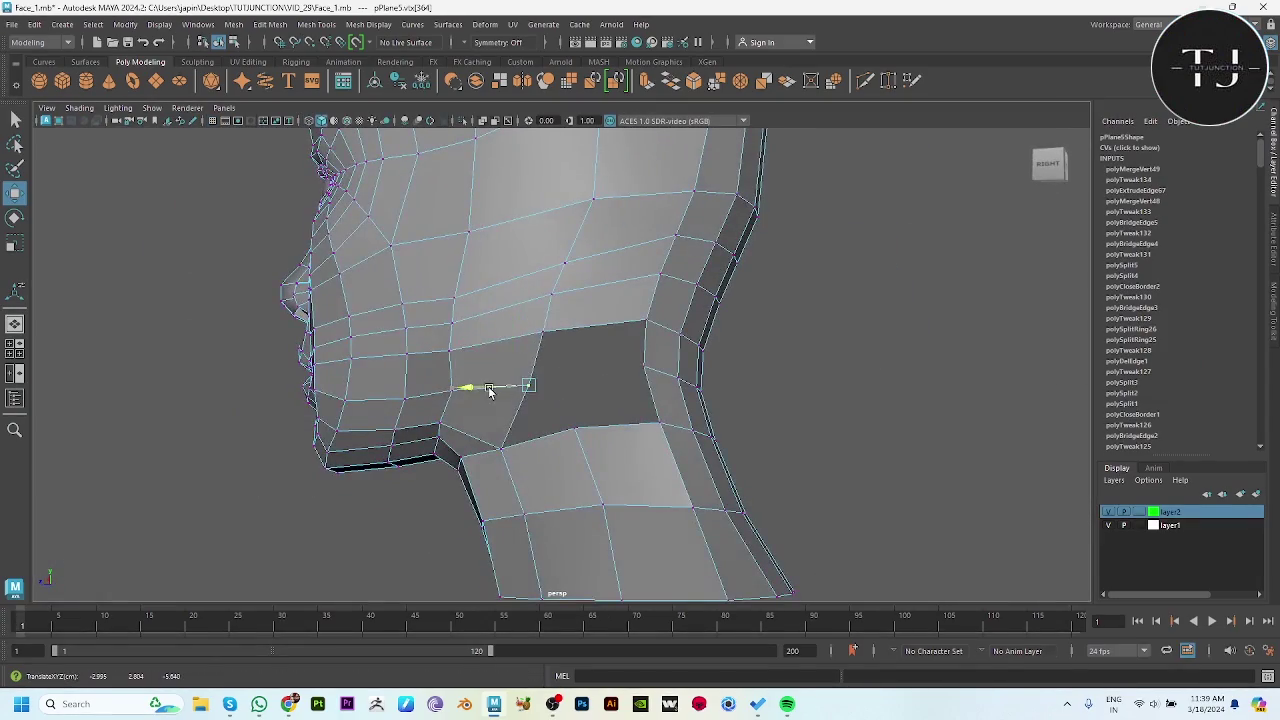
pyautogui.keyDown('alt'); pyautogui.moveTo(557, 487); pyautogui.dragTo(609, 417); pyautogui.keyUp('alt')
pyautogui.keyDown('shift'); pyautogui.moveTo(823, 308); pyautogui.dragTo(817, 487, button='right'); pyautogui.keyUp('shift')
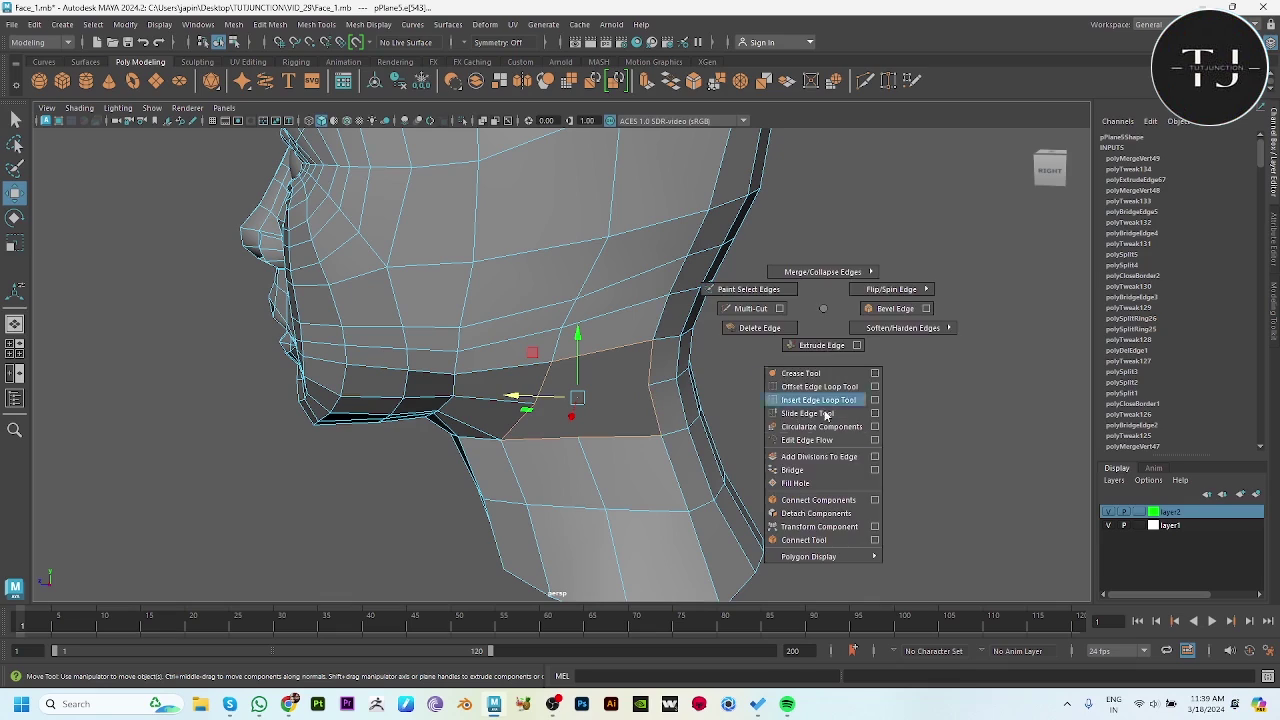
# Multi-Cut a new edge across the filled patch on the cheek.
pyautogui.keyDown('alt'); pyautogui.moveTo(817, 487); pyautogui.dragTo(690, 320); pyautogui.keyUp('alt')
pyautogui.keyDown('shift'); pyautogui.moveTo(687, 312); pyautogui.dragTo(613, 310, button='right'); pyautogui.keyUp('shift')
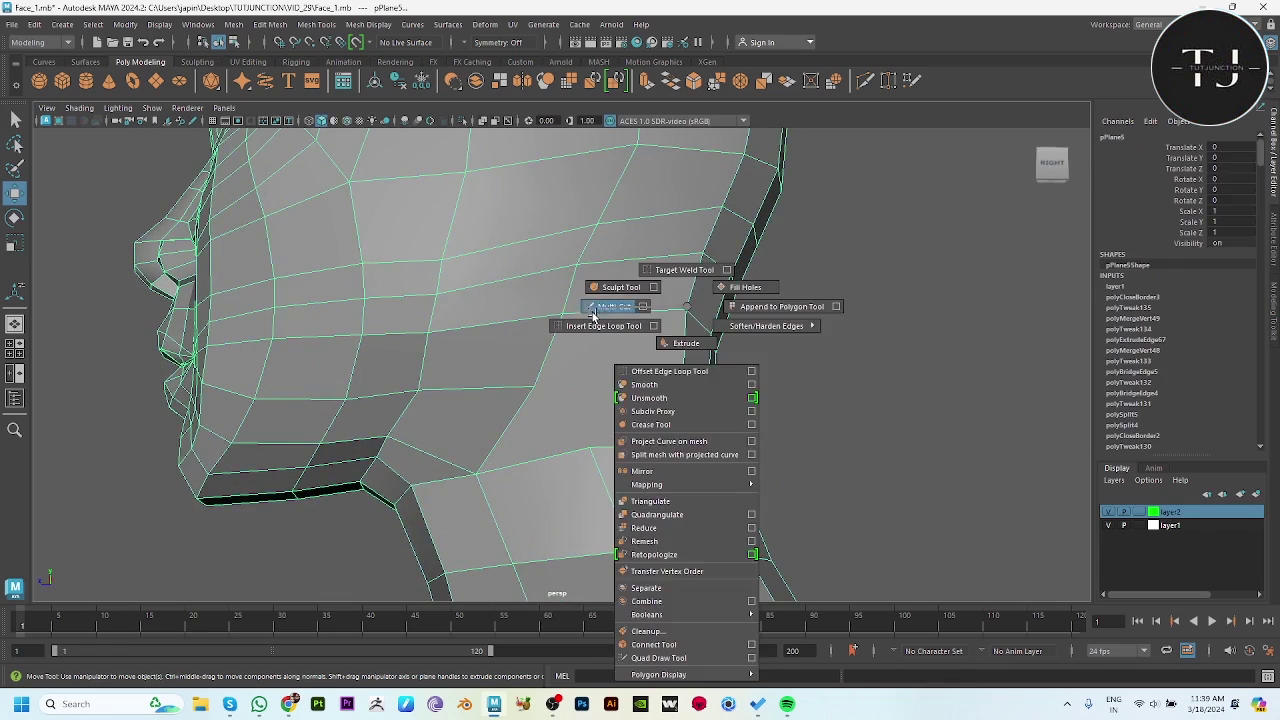
pyautogui.click(530, 377)
pyautogui.click(674, 369)
pyautogui.keyDown('alt'); pyautogui.moveTo(686, 467); pyautogui.dragTo(673, 453); pyautogui.keyUp('alt')
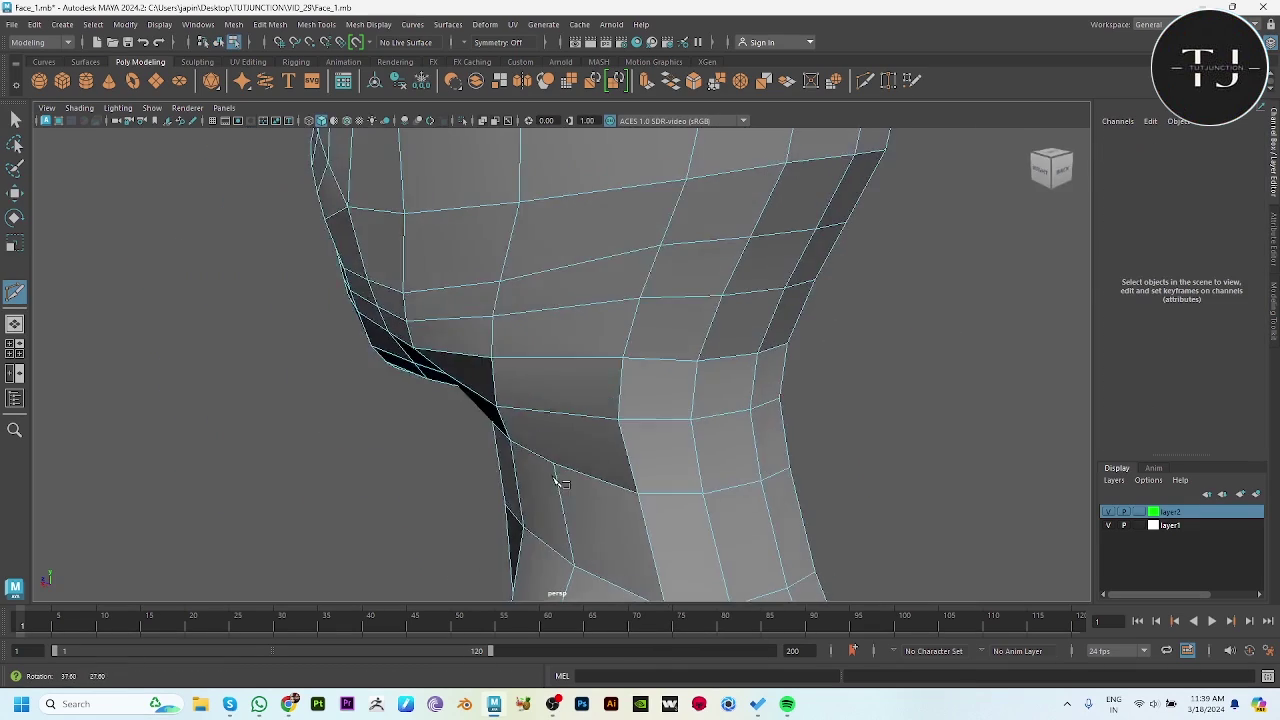
# Move the jawline and neck vertices onto the neck outline in the maximized side view.
pyautogui.press('w')
pyautogui.click(531, 383)
pyautogui.press('space')
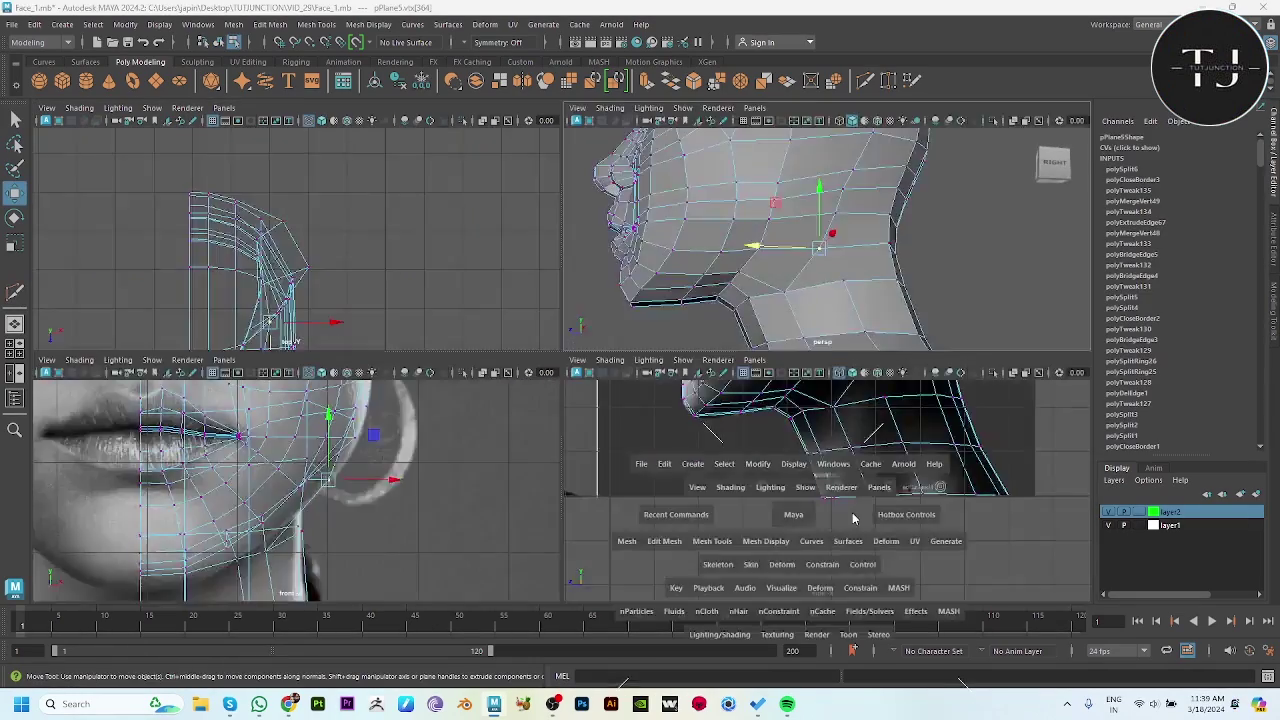
pyautogui.press('space')
pyautogui.keyDown('alt'); pyautogui.moveTo(664, 270); pyautogui.dragTo(661, 510, button='middle'); pyautogui.keyUp('alt')
pyautogui.moveTo(612, 388); pyautogui.dragTo(587, 380)
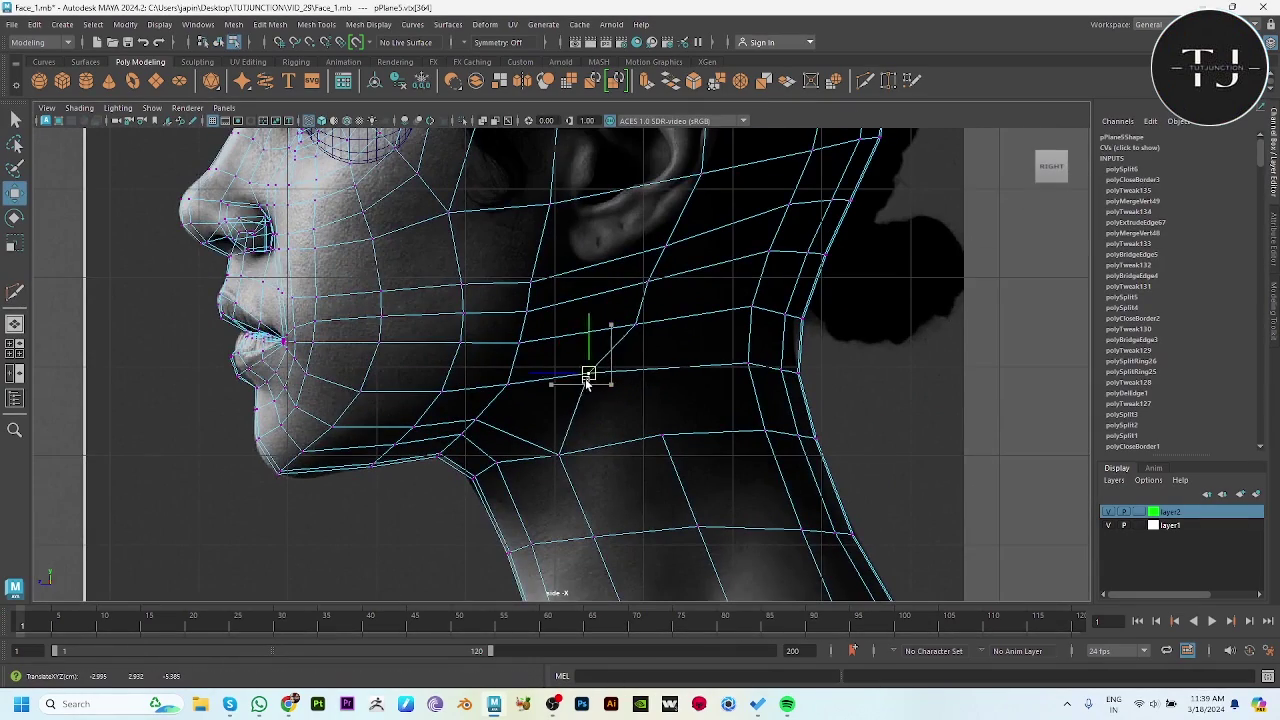
pyautogui.moveTo(558, 455); pyautogui.dragTo(535, 447)
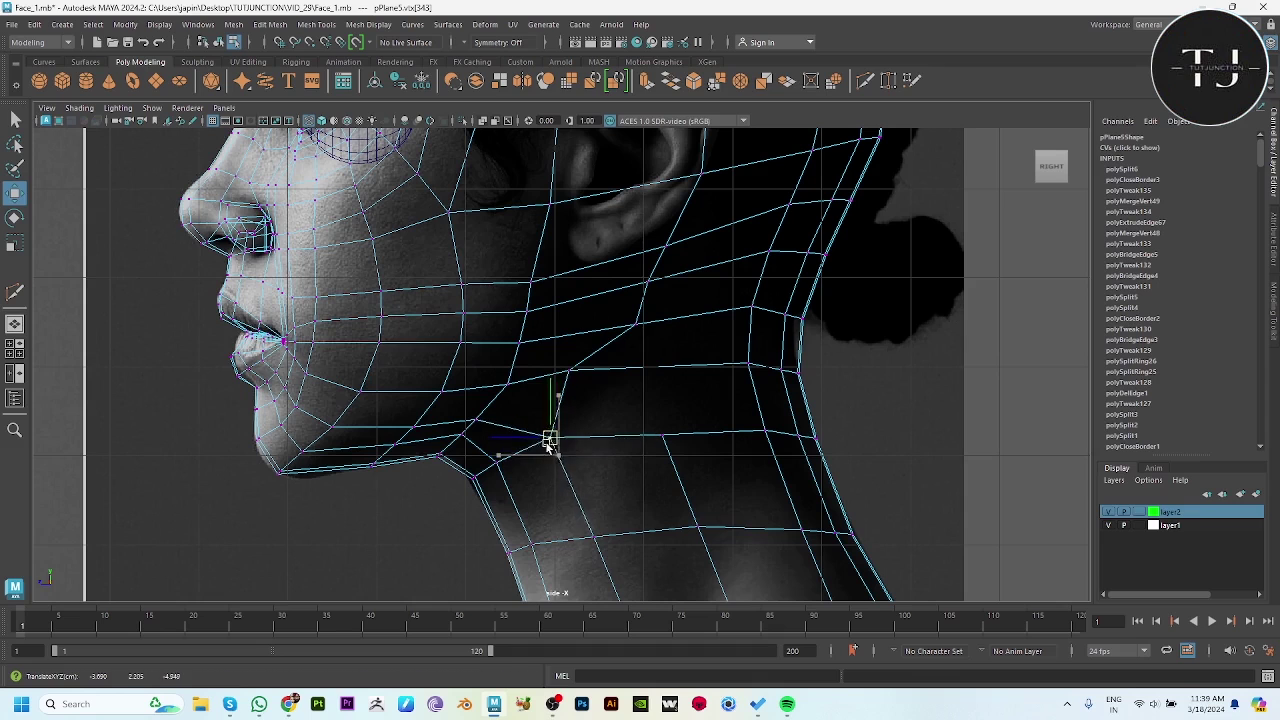
pyautogui.keyDown('alt'); pyautogui.moveTo(656, 396); pyautogui.dragTo(700, 560, button='middle'); pyautogui.keyUp('alt')
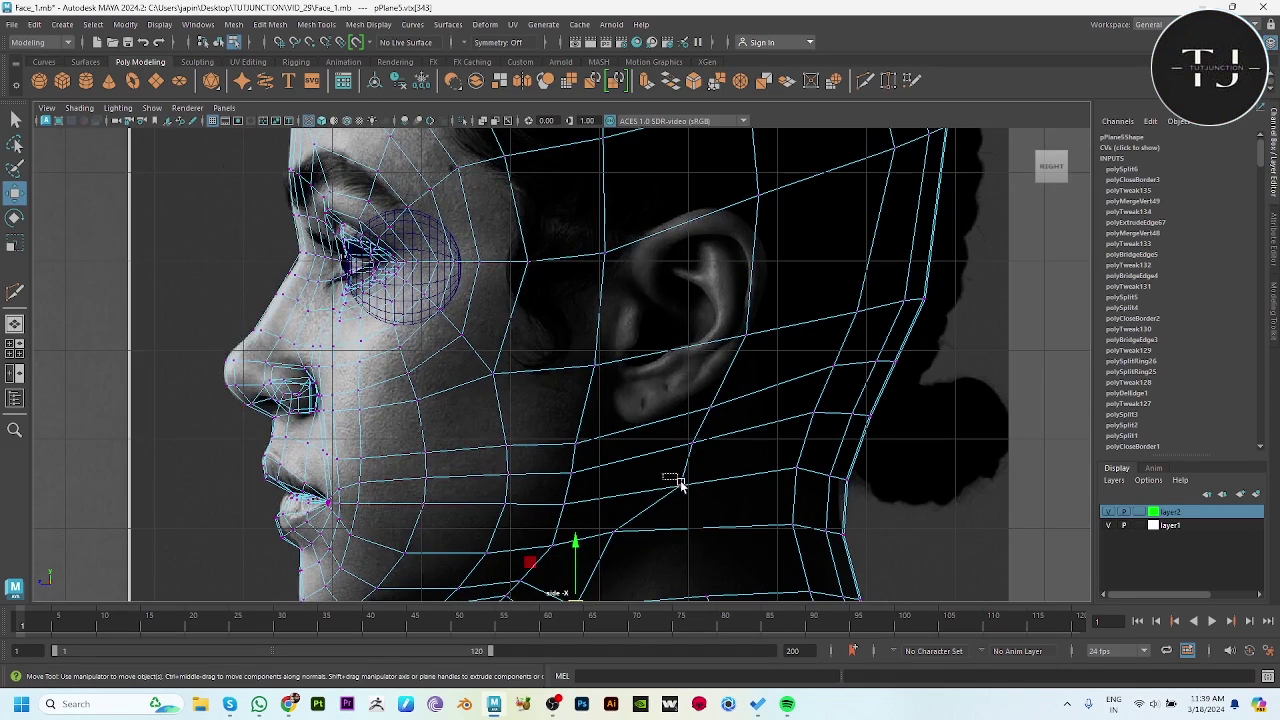
pyautogui.moveTo(678, 483); pyautogui.dragTo(661, 492)
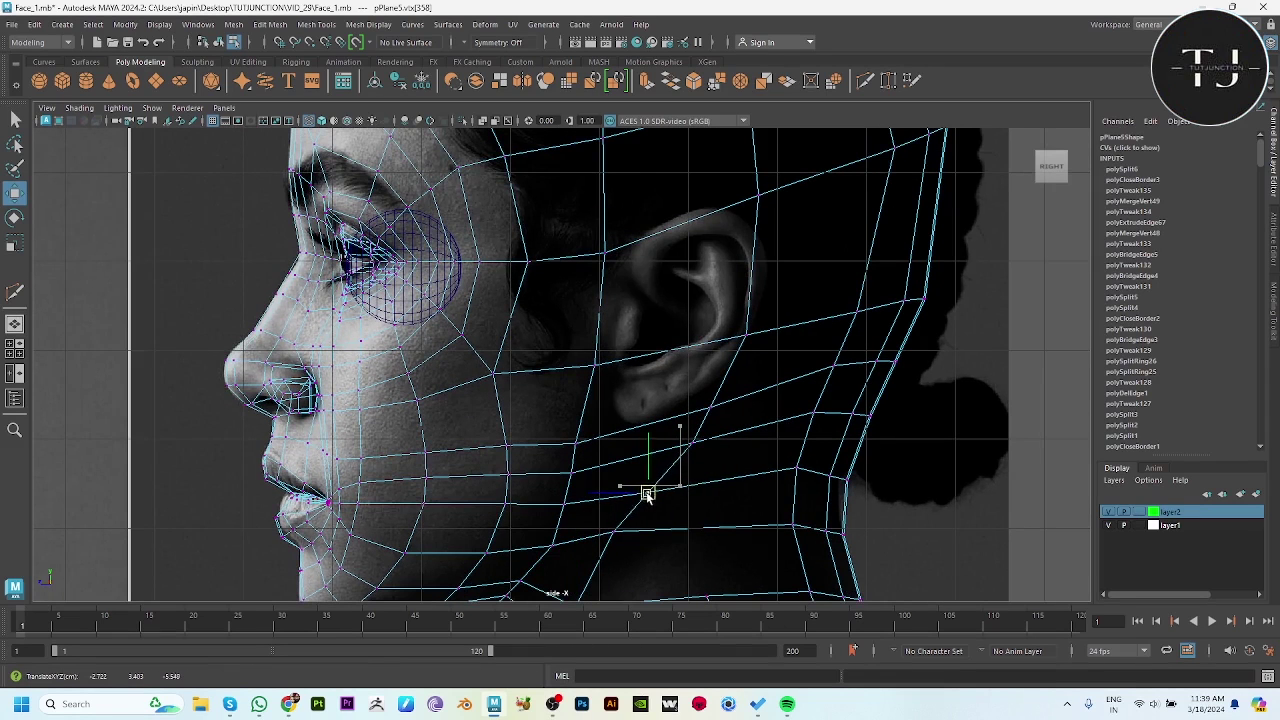
# Pull the vertex below the ear down-left and nudge the jaw and neck vertices to match the reference.
pyautogui.click(703, 414)
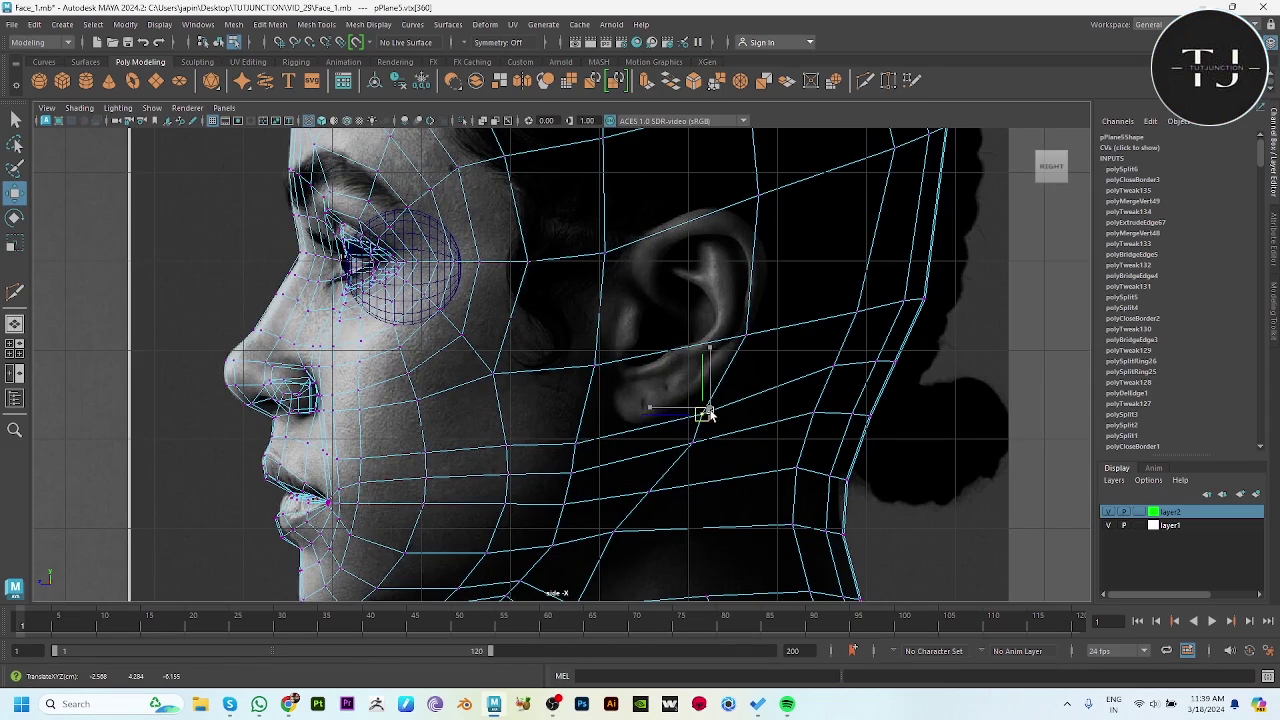
pyautogui.moveTo(702, 414); pyautogui.dragTo(614, 531)
pyautogui.keyDown('alt'); pyautogui.moveTo(628, 537); pyautogui.dragTo(735, 404, button='middle'); pyautogui.keyUp('alt')
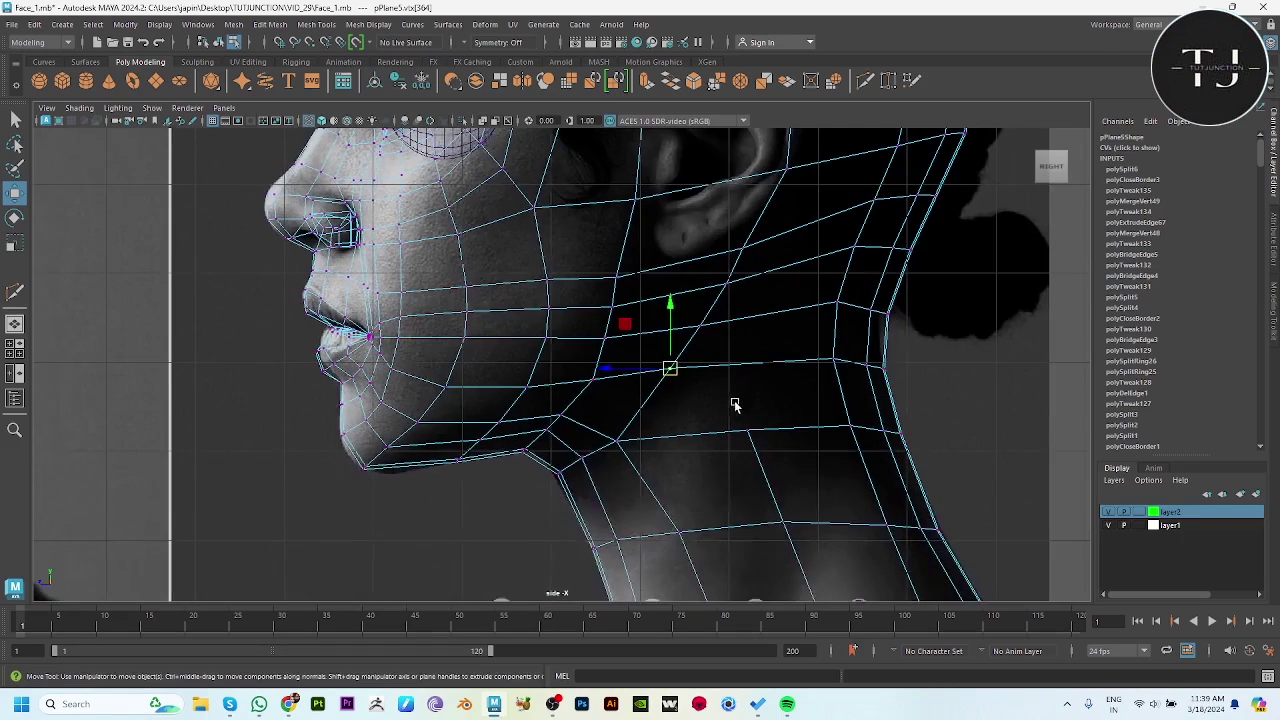
pyautogui.moveTo(592, 380)
pyautogui.mouseDown()
pyautogui.moveTo(630, 278)
pyautogui.moveTo(621, 340)
pyautogui.mouseUp()
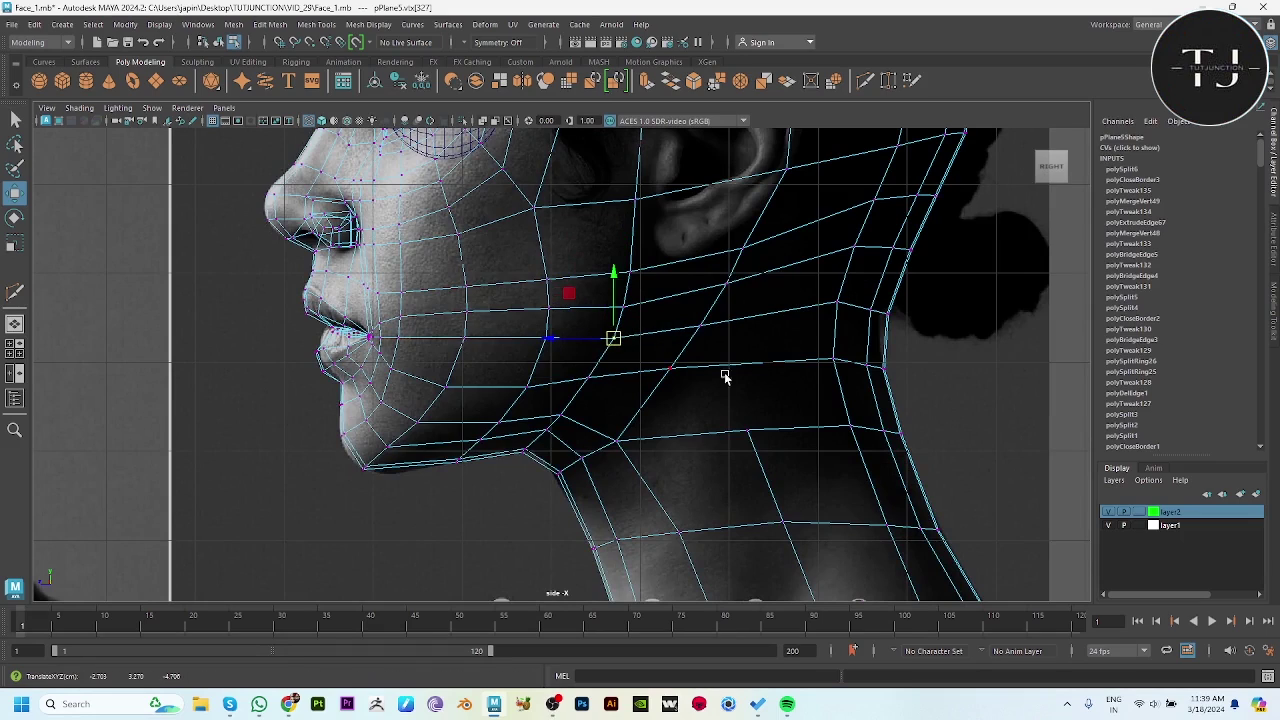
pyautogui.keyDown('alt'); pyautogui.moveTo(725, 376); pyautogui.dragTo(730, 366, button='middle'); pyautogui.keyUp('alt')
pyautogui.moveTo(627, 442); pyautogui.dragTo(628, 430)
pyautogui.click(754, 422)
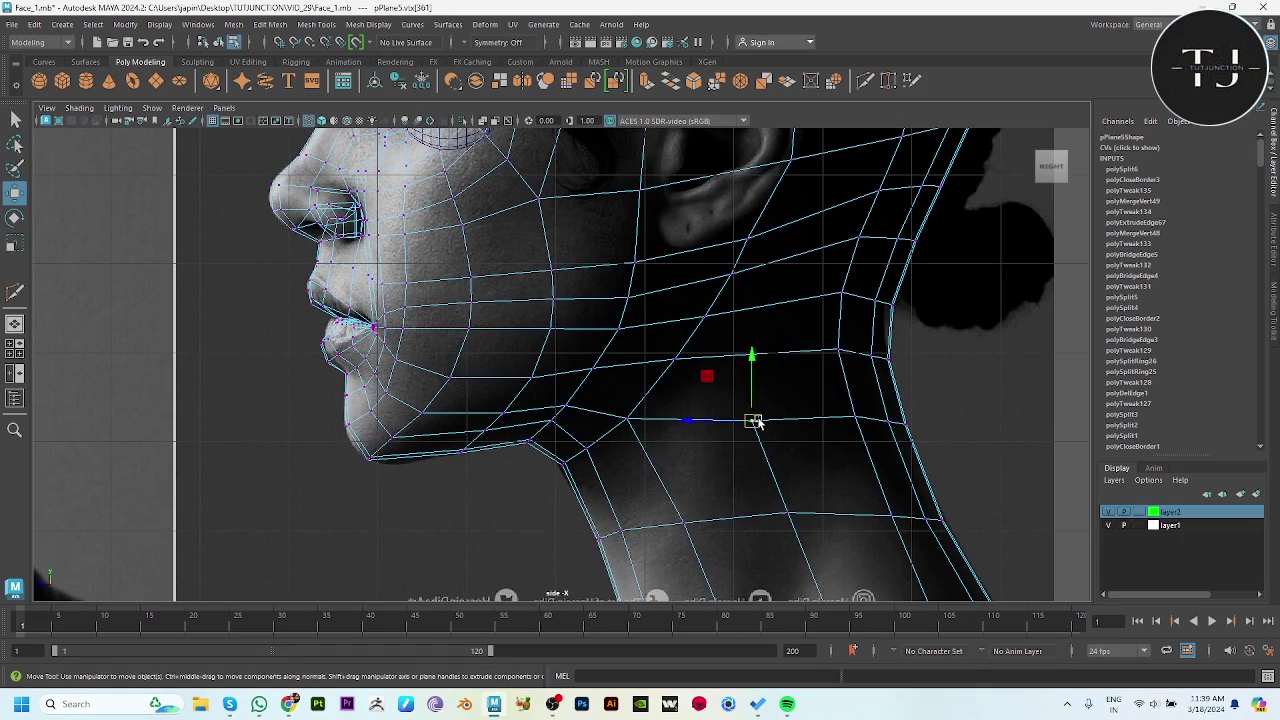
pyautogui.scroll(-3, 830, 360)
pyautogui.moveTo(876, 282)
pyautogui.keyDown('alt'); pyautogui.mouseDown()
pyautogui.moveTo(906, 292)
pyautogui.moveTo(743, 357)
pyautogui.moveTo(771, 357)
pyautogui.moveTo(620, 449)
pyautogui.mouseUp(); pyautogui.keyUp('alt')
# Move the jaw-neck vertex further out, then select the head mesh and activate the Sculpt Tool.
pyautogui.press('F8')
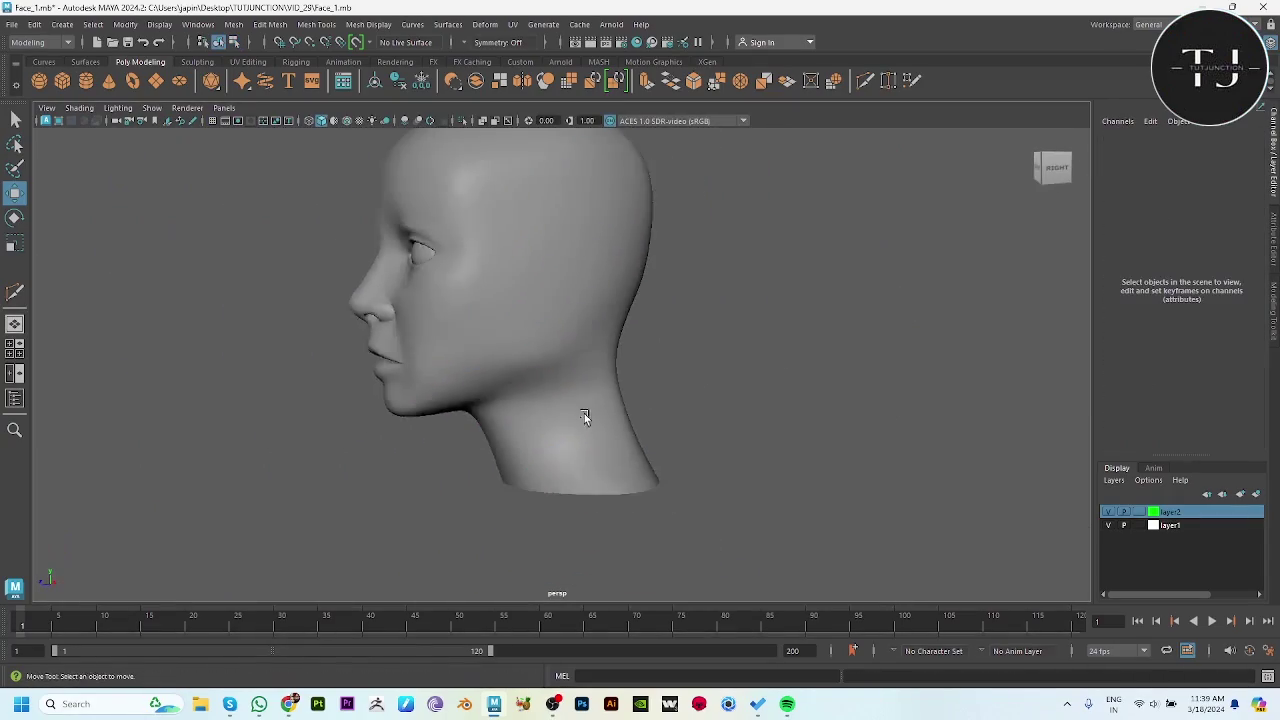
pyautogui.click(584, 413)
pyautogui.press('F9')
pyautogui.moveTo(509, 421)
pyautogui.keyDown('alt'); pyautogui.mouseDown()
pyautogui.moveTo(649, 417)
pyautogui.moveTo(563, 383)
pyautogui.moveTo(521, 408)
pyautogui.moveTo(577, 446)
pyautogui.moveTo(557, 383)
pyautogui.moveTo(492, 400)
pyautogui.moveTo(562, 341)
pyautogui.mouseUp(); pyautogui.keyUp('alt')
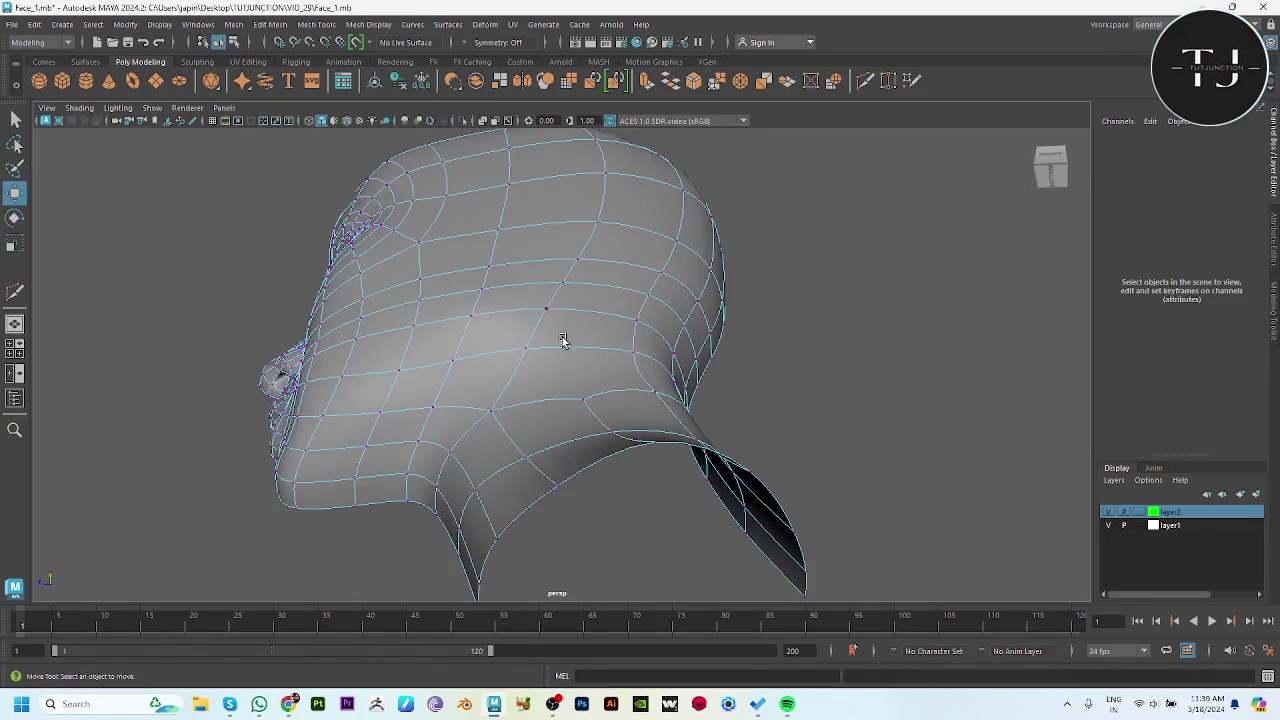
pyautogui.click(492, 271)
pyautogui.moveTo(471, 351)
pyautogui.keyDown('alt'); pyautogui.mouseDown()
pyautogui.moveTo(688, 297)
pyautogui.moveTo(666, 294)
pyautogui.moveTo(614, 329)
pyautogui.moveTo(594, 300)
pyautogui.moveTo(571, 343)
pyautogui.moveTo(509, 400)
pyautogui.moveTo(677, 343)
pyautogui.moveTo(652, 403)
pyautogui.mouseUp(); pyautogui.keyUp('alt')
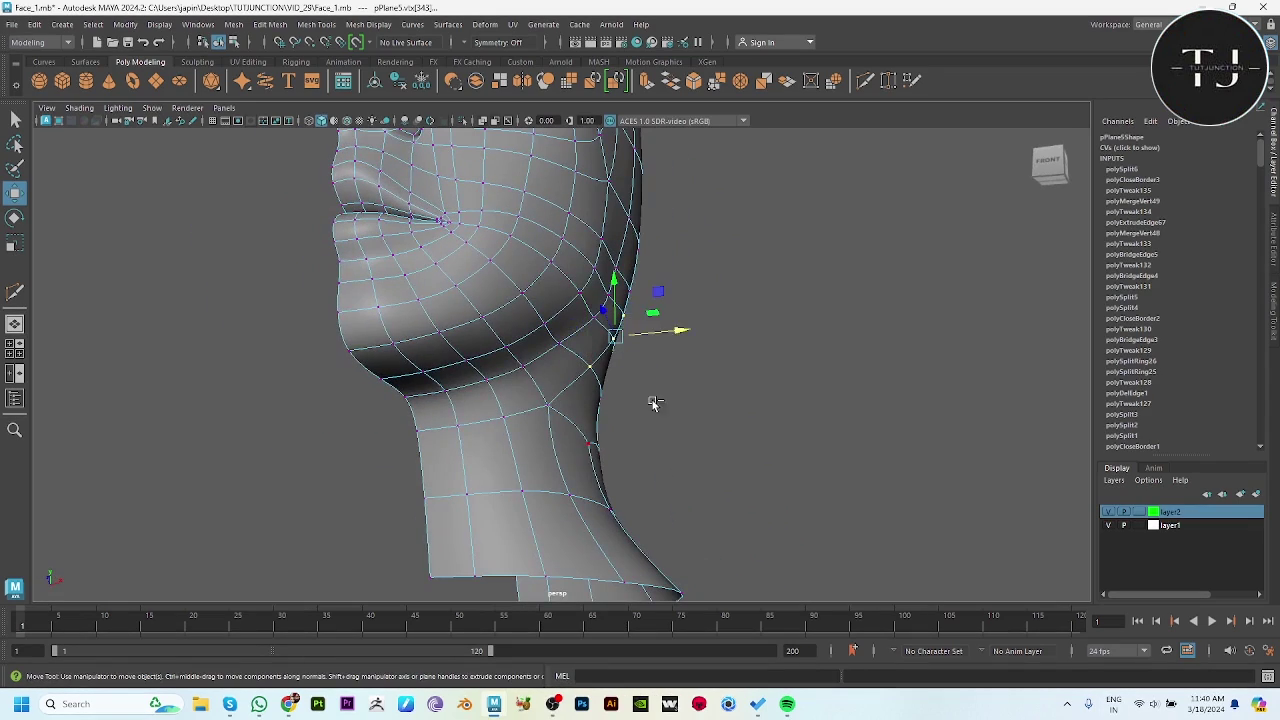
pyautogui.click(680, 329)
pyautogui.hotkey('ctrl', 'z')
pyautogui.moveTo(680, 329)
pyautogui.mouseDown()
pyautogui.moveTo(600, 366)
pyautogui.moveTo(709, 297)
pyautogui.moveTo(677, 251)
pyautogui.moveTo(700, 225)
pyautogui.moveTo(634, 306)
pyautogui.moveTo(674, 323)
pyautogui.moveTo(724, 214)
pyautogui.mouseUp()
pyautogui.click(674, 323)
pyautogui.press('y')
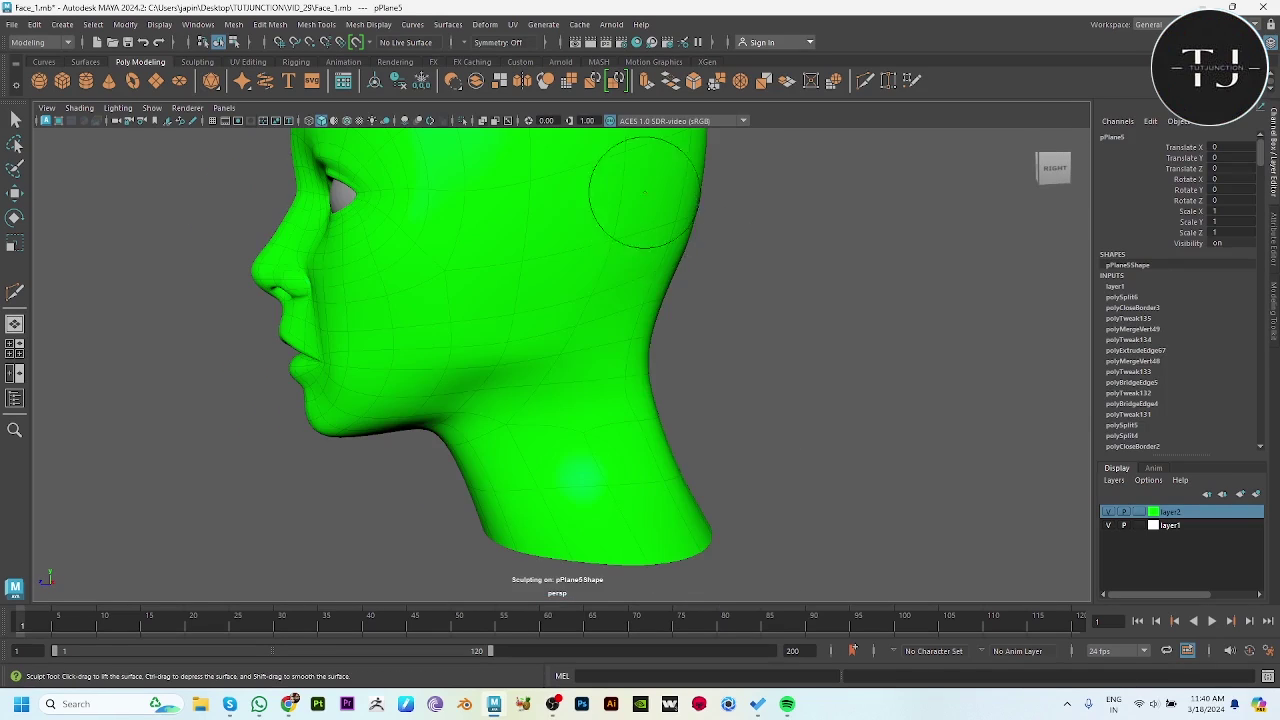
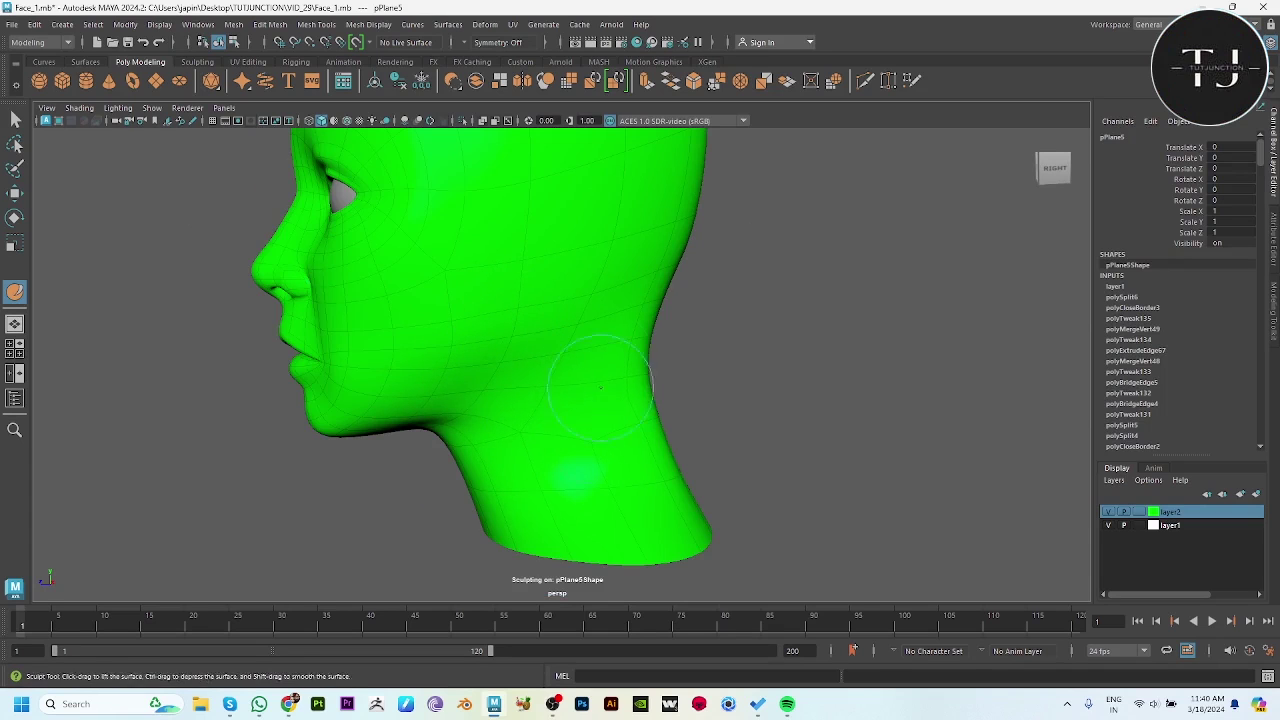
# Smooth the neck with the Smooth brush, then leave sculpting for the Move tool.
pyautogui.press('shift')
pyautogui.press('w')
pyautogui.moveTo(712, 422)
pyautogui.keyDown('alt'); pyautogui.mouseDown()
pyautogui.moveTo(814, 414)
pyautogui.moveTo(751, 380)
pyautogui.moveTo(763, 394)
pyautogui.moveTo(615, 403)
pyautogui.moveTo(466, 371)
pyautogui.mouseUp(); pyautogui.keyUp('alt')
pyautogui.click(763, 394)
pyautogui.scroll(3, 597, 437)
# Select the head, tumble to the face profile and switch to vertex, then edge editing.
pyautogui.click(669, 471)
pyautogui.moveTo(669, 471)
pyautogui.keyDown('alt'); pyautogui.mouseDown()
pyautogui.moveTo(575, 372)
pyautogui.moveTo(500, 345)
pyautogui.moveTo(495, 387)
pyautogui.moveTo(620, 463)
pyautogui.mouseUp(); pyautogui.keyUp('alt')
pyautogui.press('F9')
pyautogui.click(523, 343)
pyautogui.press('F10')
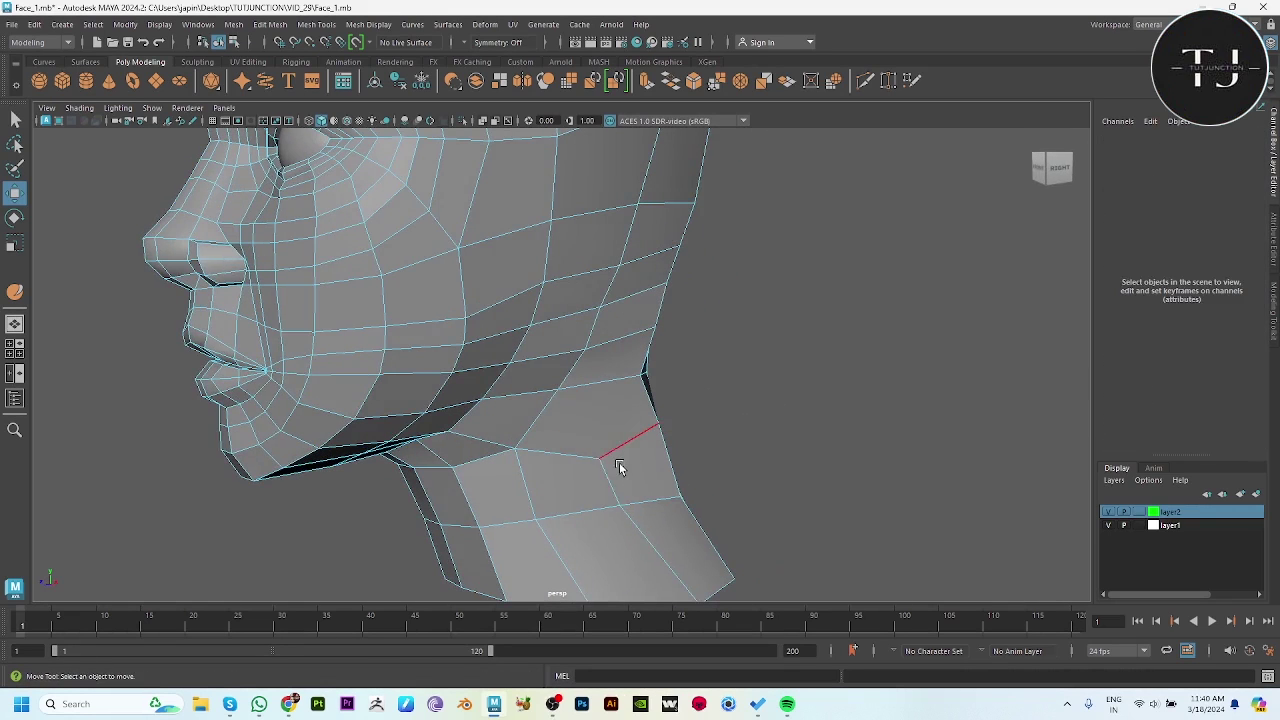
# Delete an extra neck edge, then move another neck edge down and right in side view.
pyautogui.click(620, 463)
pyautogui.press('Delete')
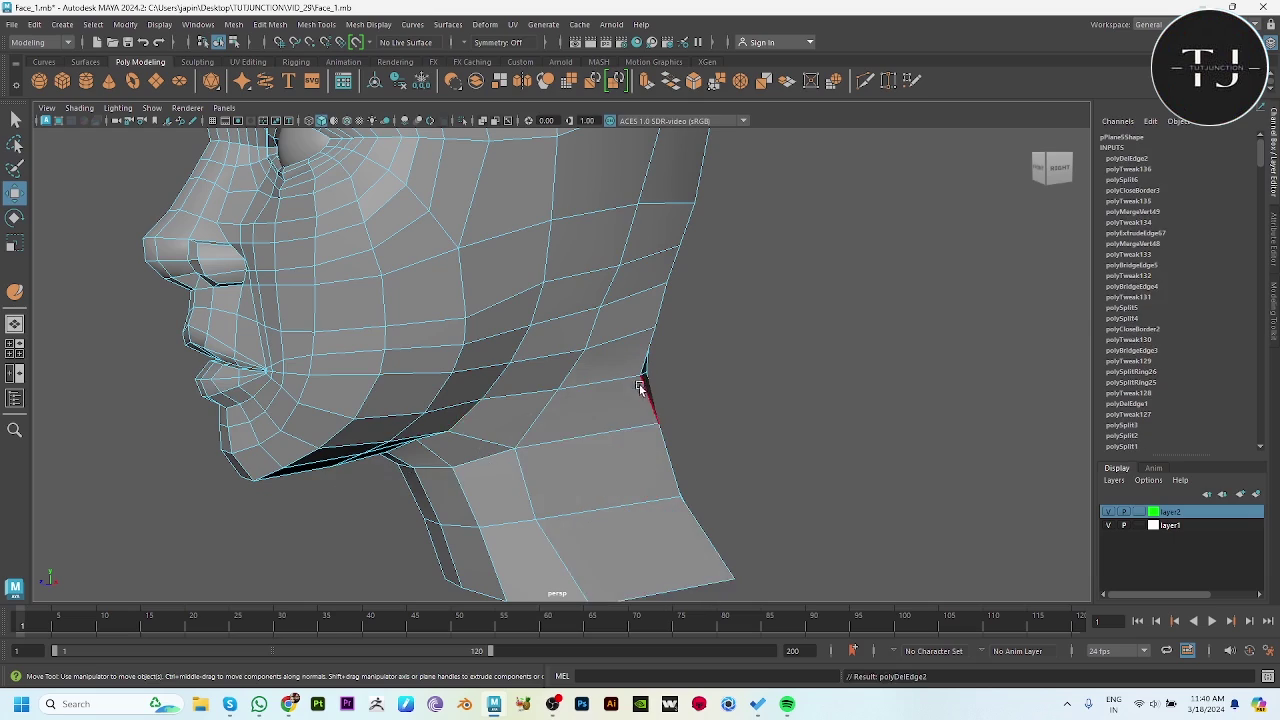
pyautogui.moveTo(479, 453)
pyautogui.keyDown('alt'); pyautogui.mouseDown()
pyautogui.moveTo(520, 429)
pyautogui.moveTo(529, 457)
pyautogui.mouseUp(); pyautogui.keyUp('alt')
pyautogui.click(529, 457)
pyautogui.press('space')
pyautogui.moveTo(754, 494); pyautogui.dragTo(830, 494)
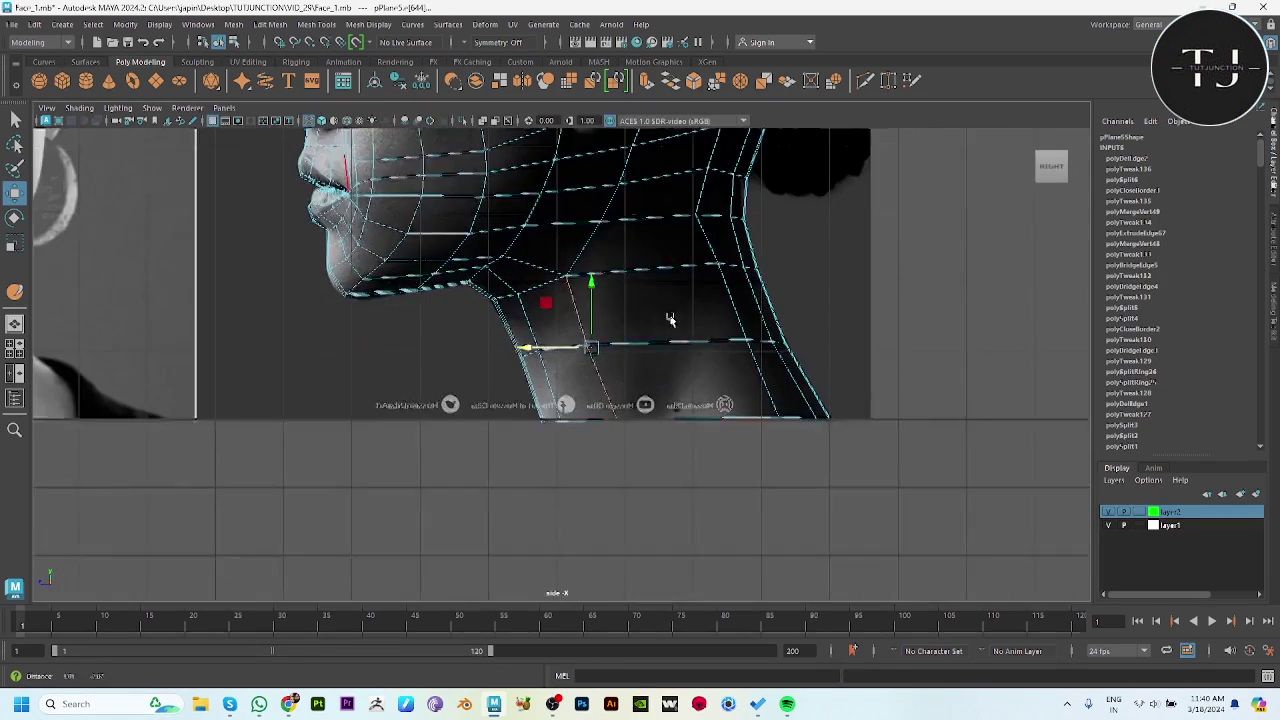
pyautogui.moveTo(587, 283); pyautogui.dragTo(629, 344)
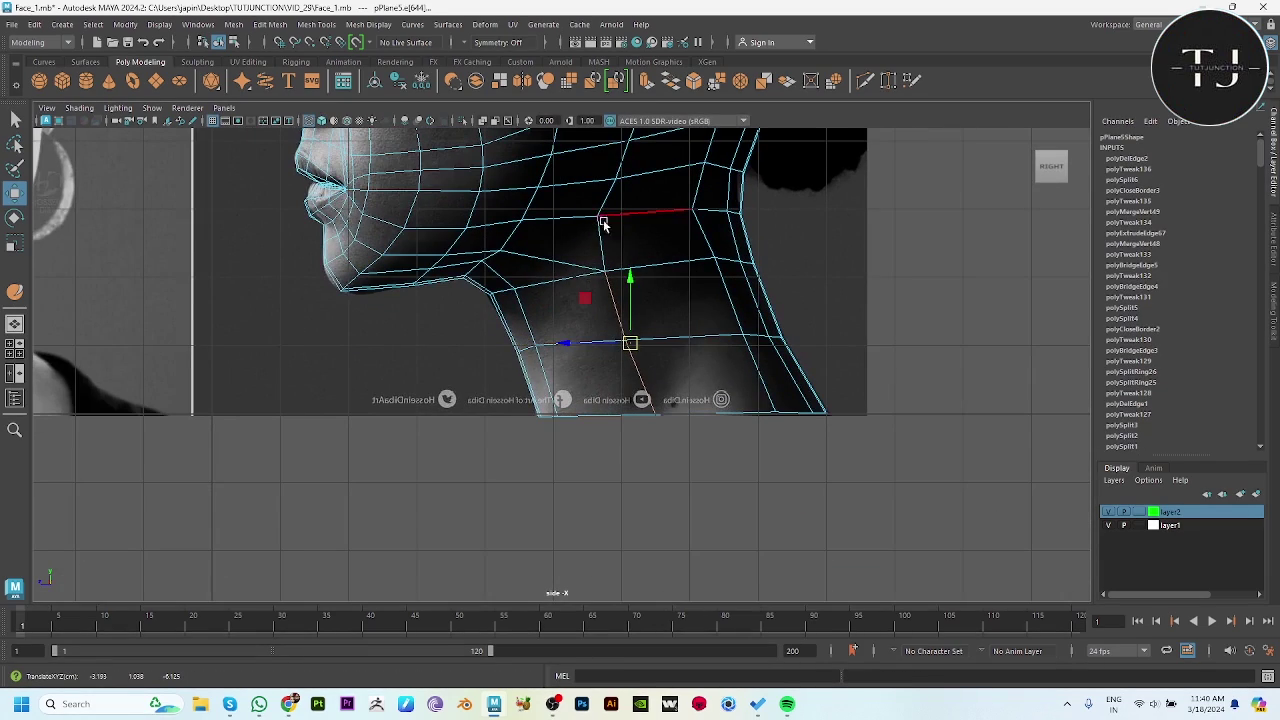
# Nudge the vertex under the jaw slightly up and left against the side reference.
pyautogui.press('F9')
pyautogui.click(603, 268)
pyautogui.moveTo(603, 268); pyautogui.dragTo(585, 263)
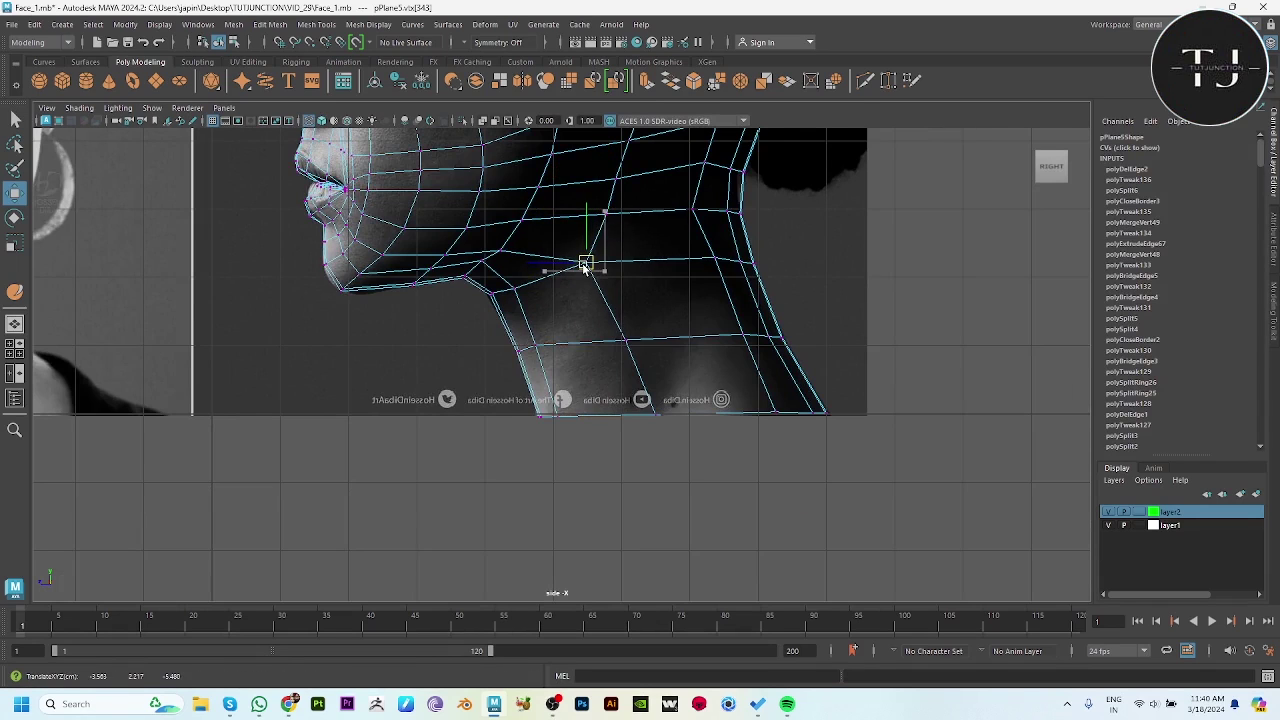
pyautogui.press('space')
pyautogui.keyDown('alt'); pyautogui.moveTo(600, 330); pyautogui.dragTo(705, 248); pyautogui.keyUp('alt')
# Reselect the head and frame the neck up close in vertex mode.
pyautogui.click(618, 303)
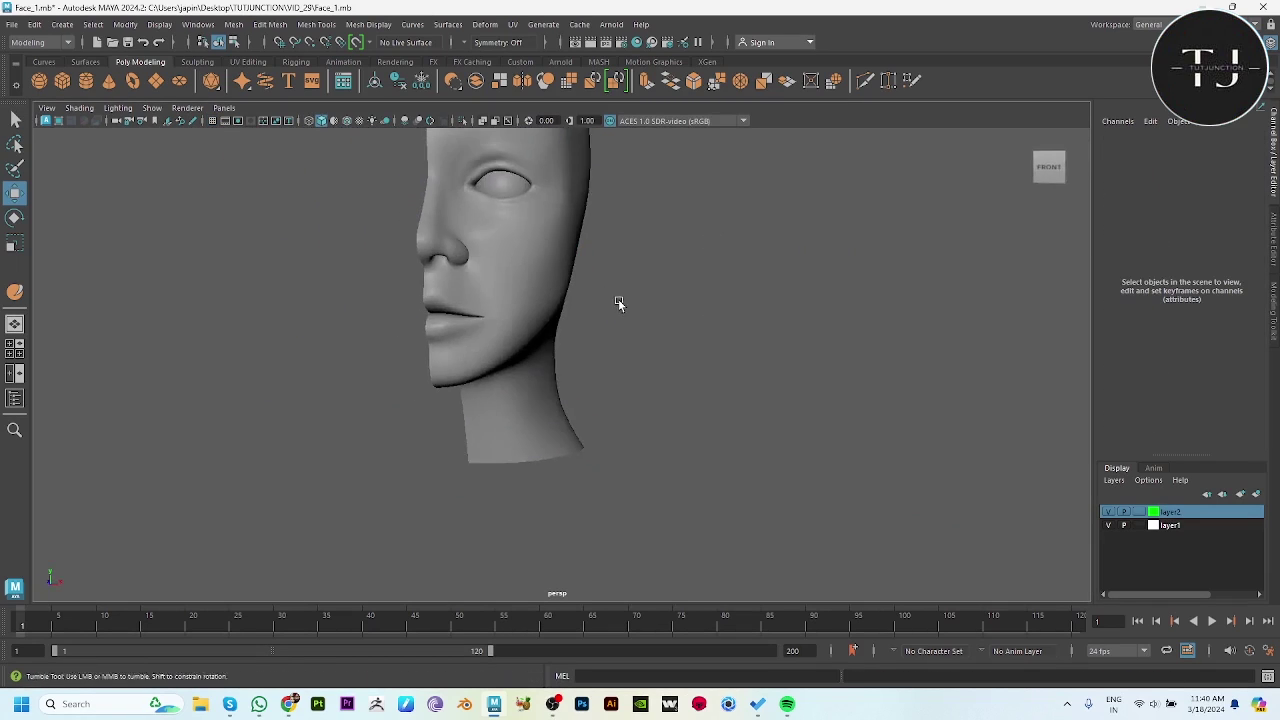
pyautogui.keyDown('alt'); pyautogui.moveTo(618, 303); pyautogui.dragTo(480, 329); pyautogui.keyUp('alt')
pyautogui.click(571, 363)
pyautogui.keyDown('alt'); pyautogui.moveTo(571, 363); pyautogui.dragTo(543, 366); pyautogui.keyUp('alt')
pyautogui.keyDown('alt'); pyautogui.moveTo(543, 366); pyautogui.dragTo(597, 424, button='right'); pyautogui.keyUp('alt')
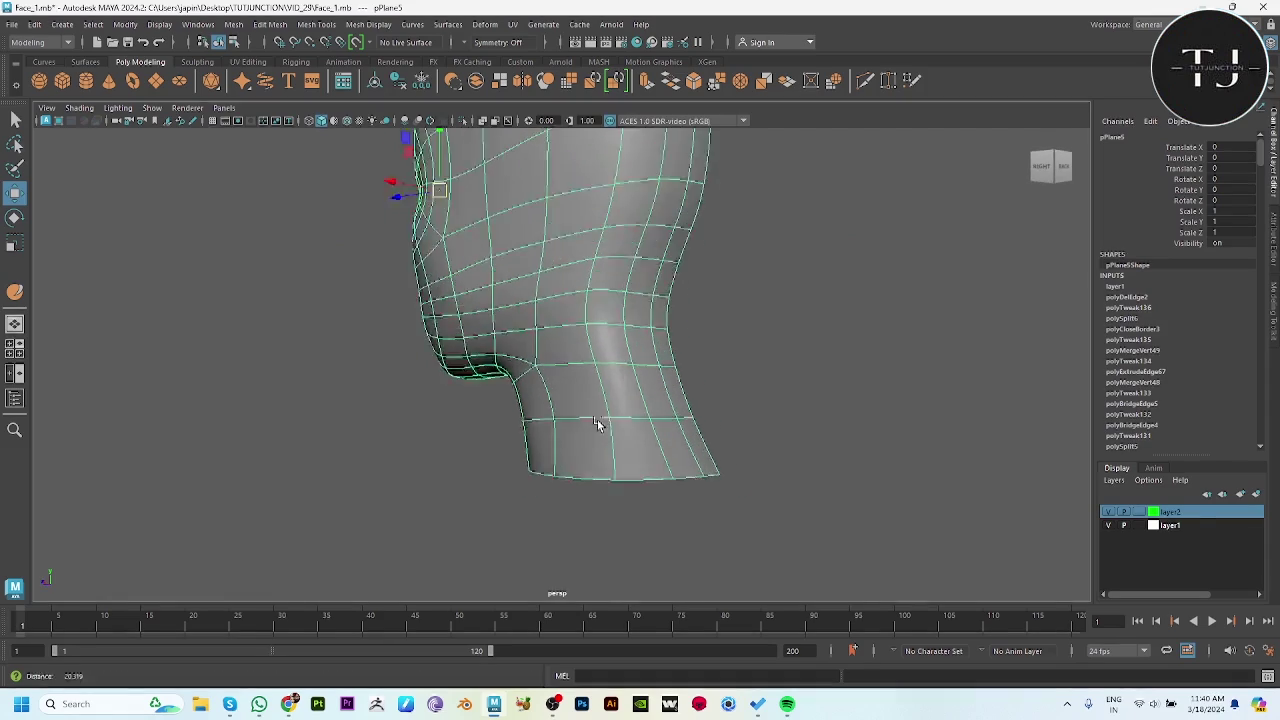
pyautogui.moveTo(597, 424)
pyautogui.keyDown('alt'); pyautogui.mouseDown()
pyautogui.moveTo(491, 354)
pyautogui.moveTo(597, 289)
pyautogui.moveTo(634, 366)
pyautogui.moveTo(549, 367)
pyautogui.moveTo(557, 357)
pyautogui.mouseUp(); pyautogui.keyUp('alt')
pyautogui.press('F9')
# Push the side, lower and bottom-middle neck vertices outward.
pyautogui.click(597, 289)
pyautogui.click(572, 283)
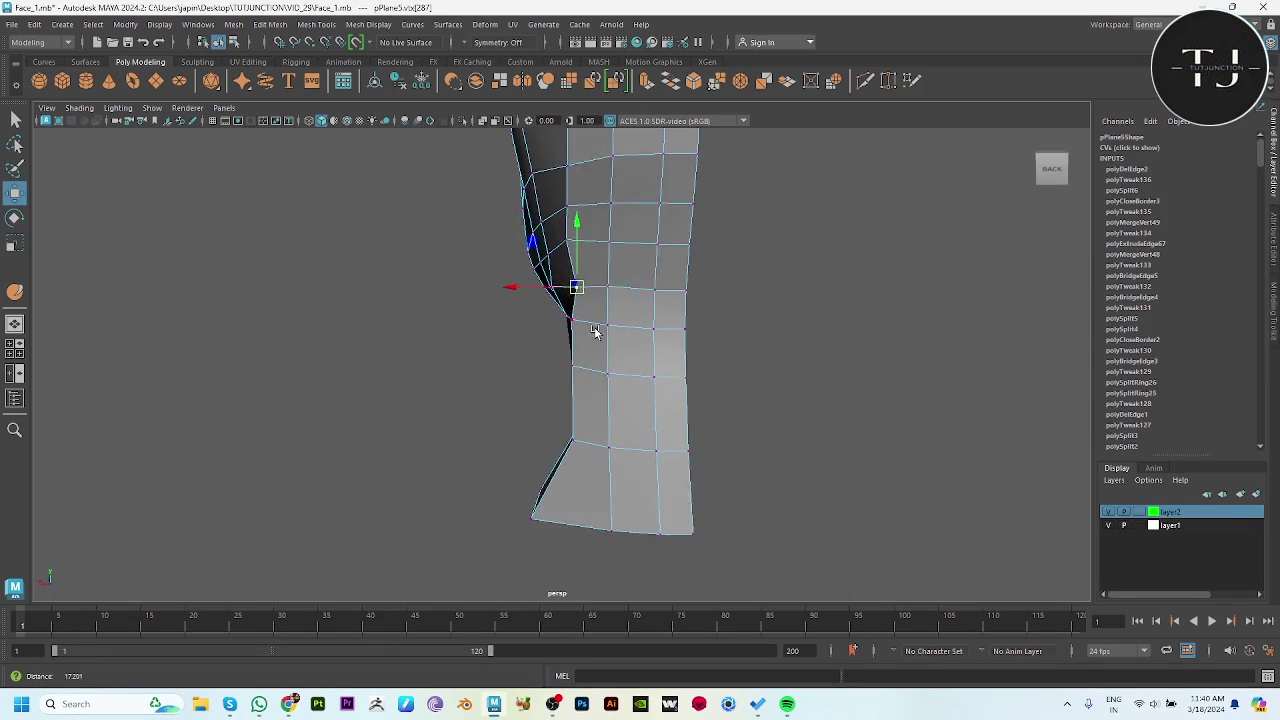
pyautogui.scroll(3, 575, 295)
pyautogui.moveTo(514, 327); pyautogui.dragTo(527, 326)
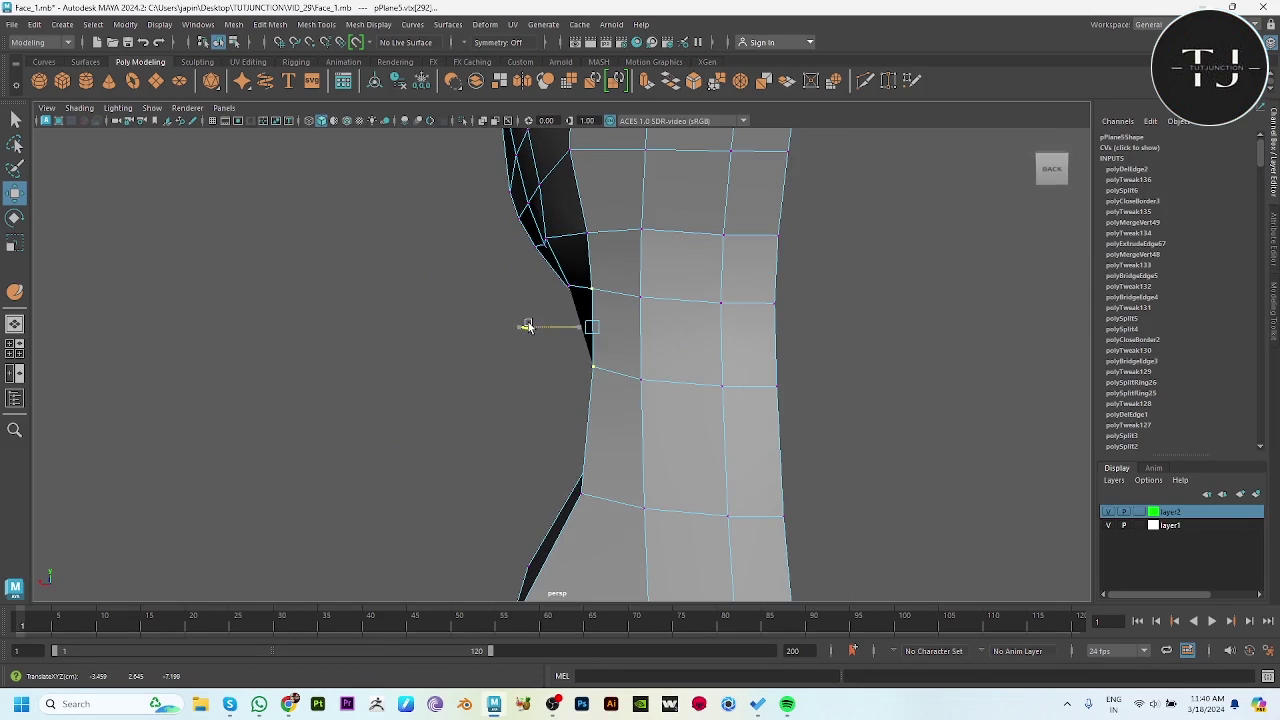
pyautogui.click(585, 494)
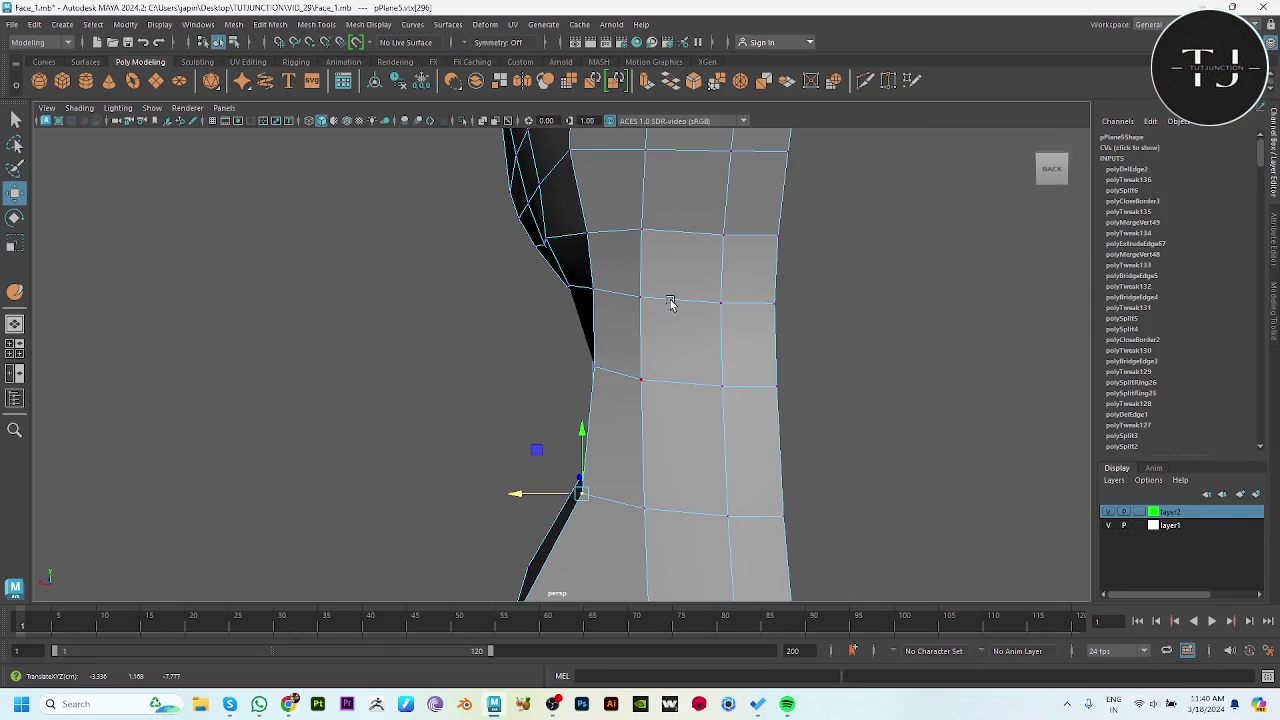
pyautogui.moveTo(578, 338); pyautogui.dragTo(590, 338)
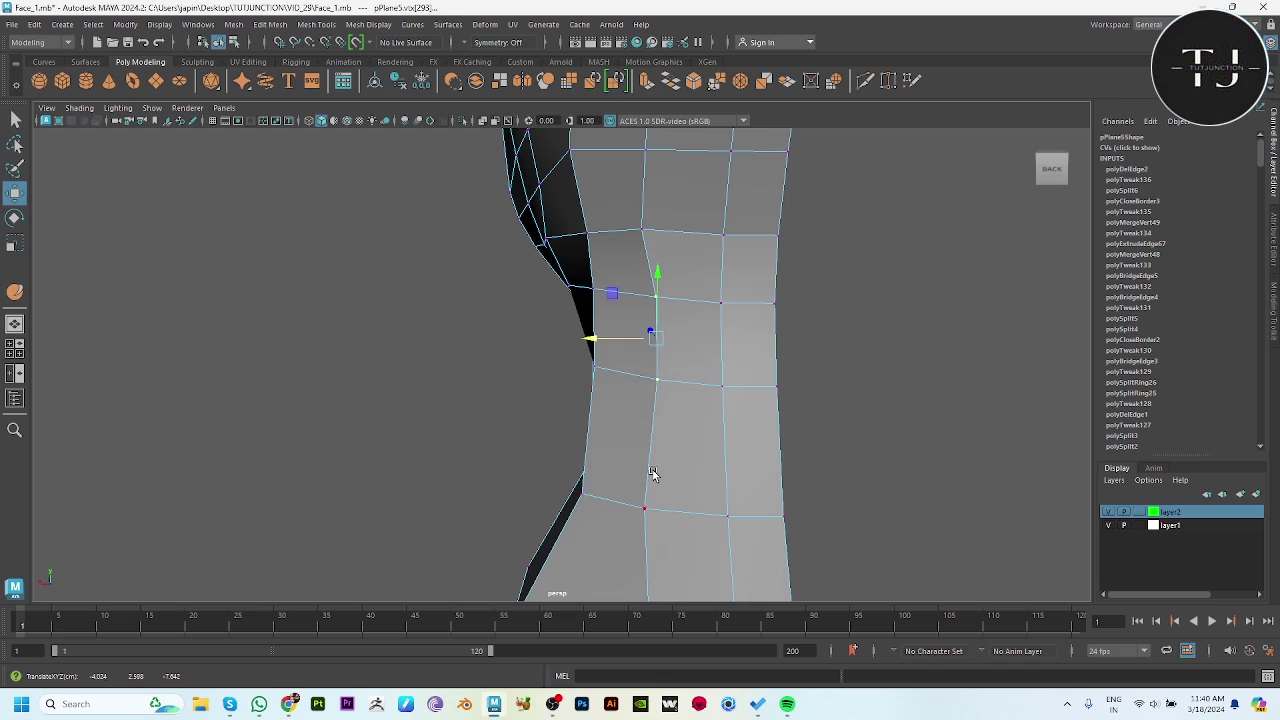
pyautogui.click(644, 508)
pyautogui.moveTo(582, 509); pyautogui.dragTo(595, 509)
# Raise the upper neck-side vertices to even out the edge row.
pyautogui.click(645, 230)
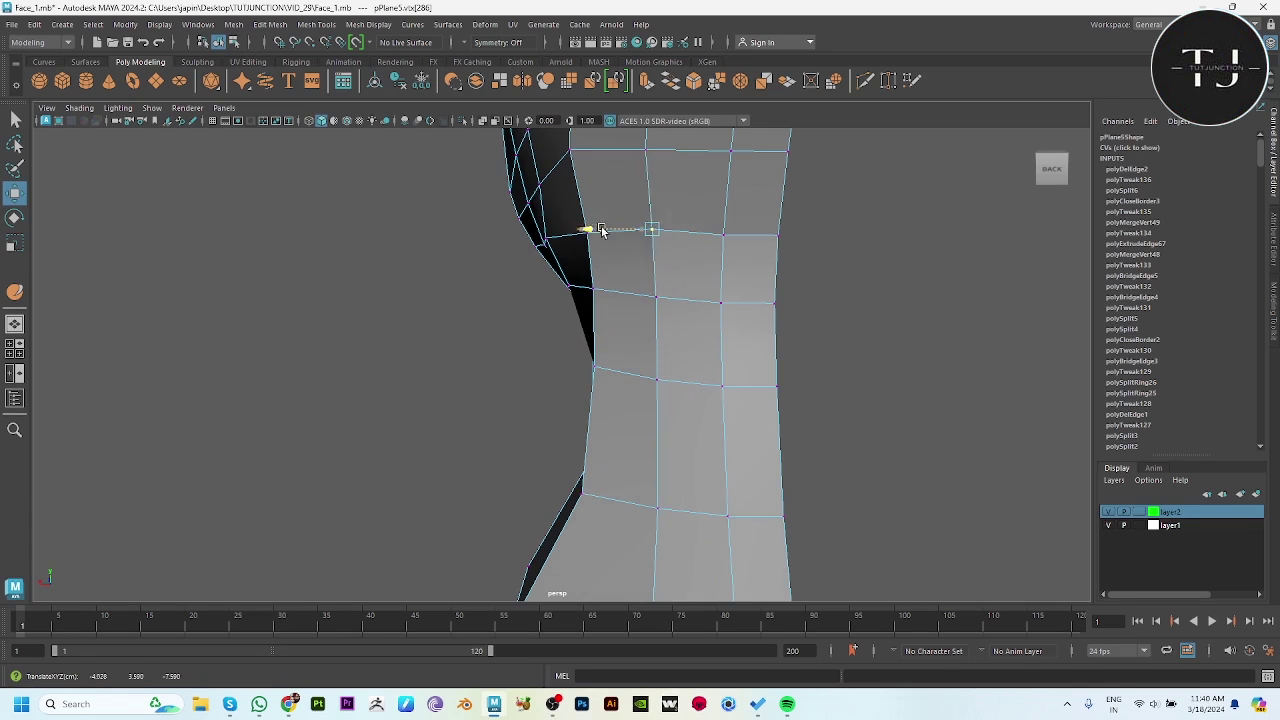
pyautogui.keyDown('alt'); pyautogui.moveTo(668, 230); pyautogui.dragTo(755, 385, button='middle'); pyautogui.keyUp('alt')
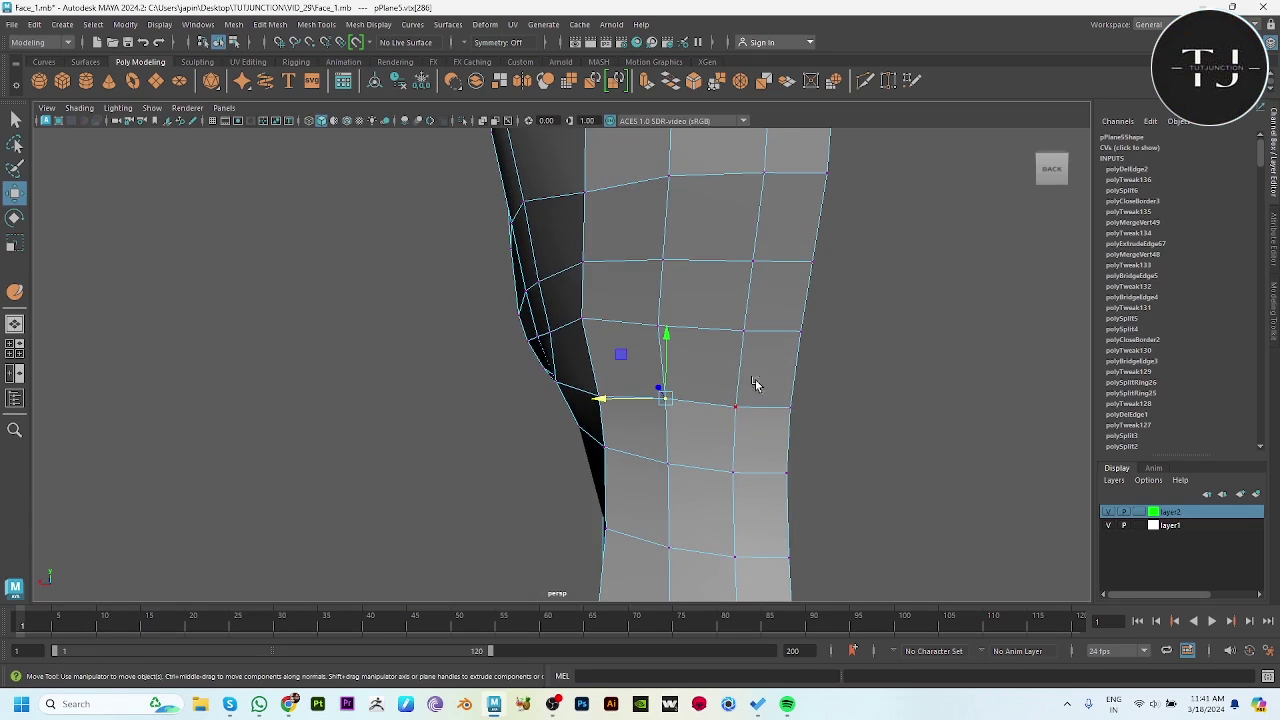
pyautogui.click(590, 325)
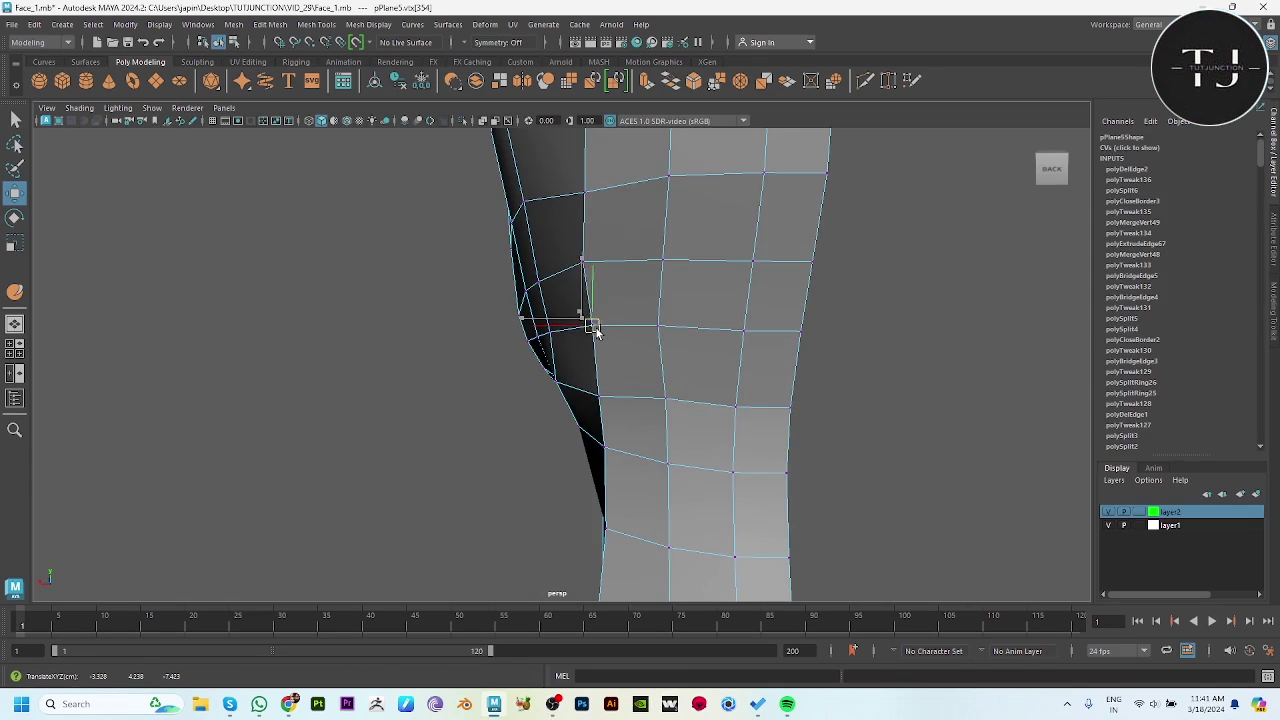
pyautogui.moveTo(589, 325); pyautogui.dragTo(587, 266)
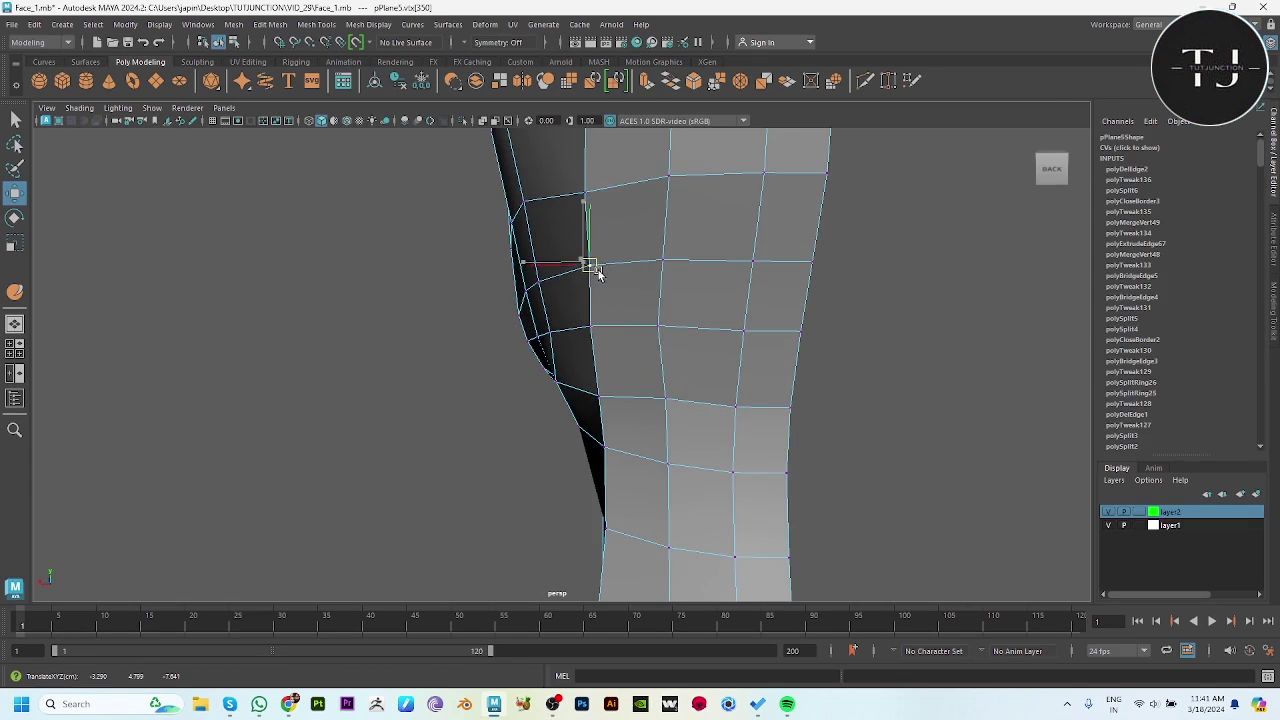
pyautogui.click(585, 194)
pyautogui.moveTo(587, 195); pyautogui.dragTo(590, 191)
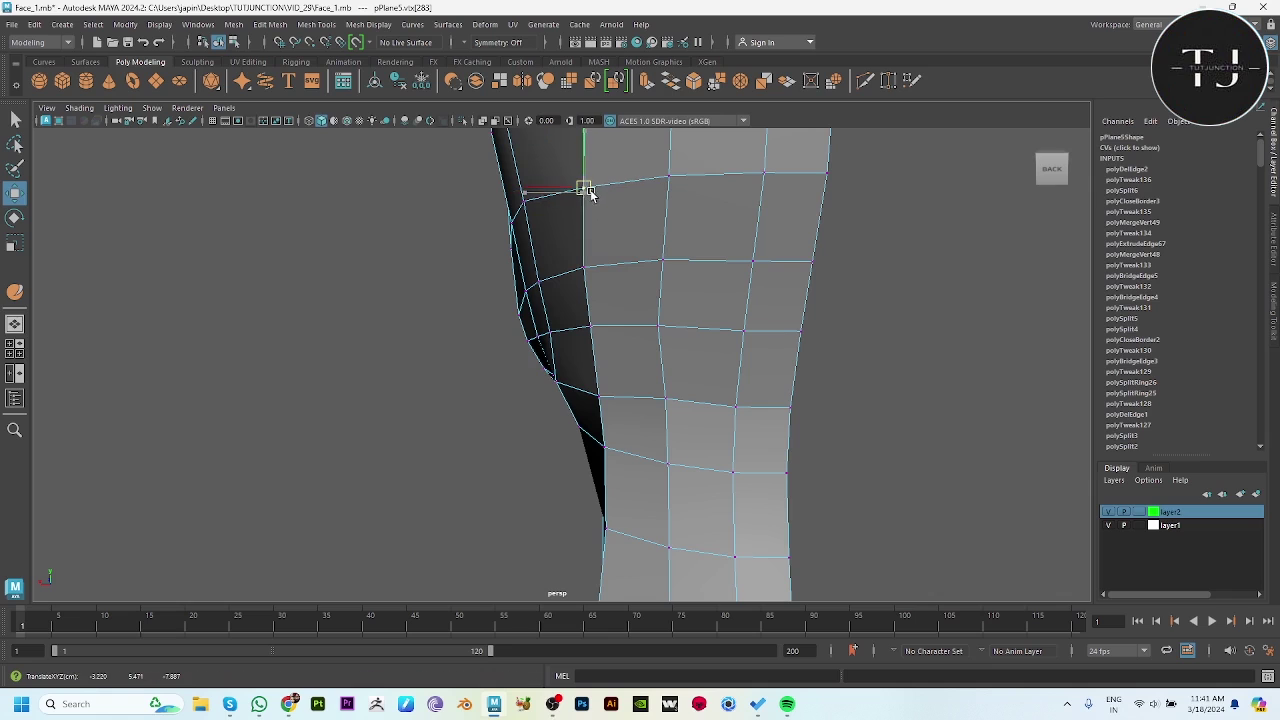
# Pull vertices along the neck's side further left to tighten the neck.
pyautogui.click(660, 326)
pyautogui.moveTo(660, 326); pyautogui.dragTo(602, 328)
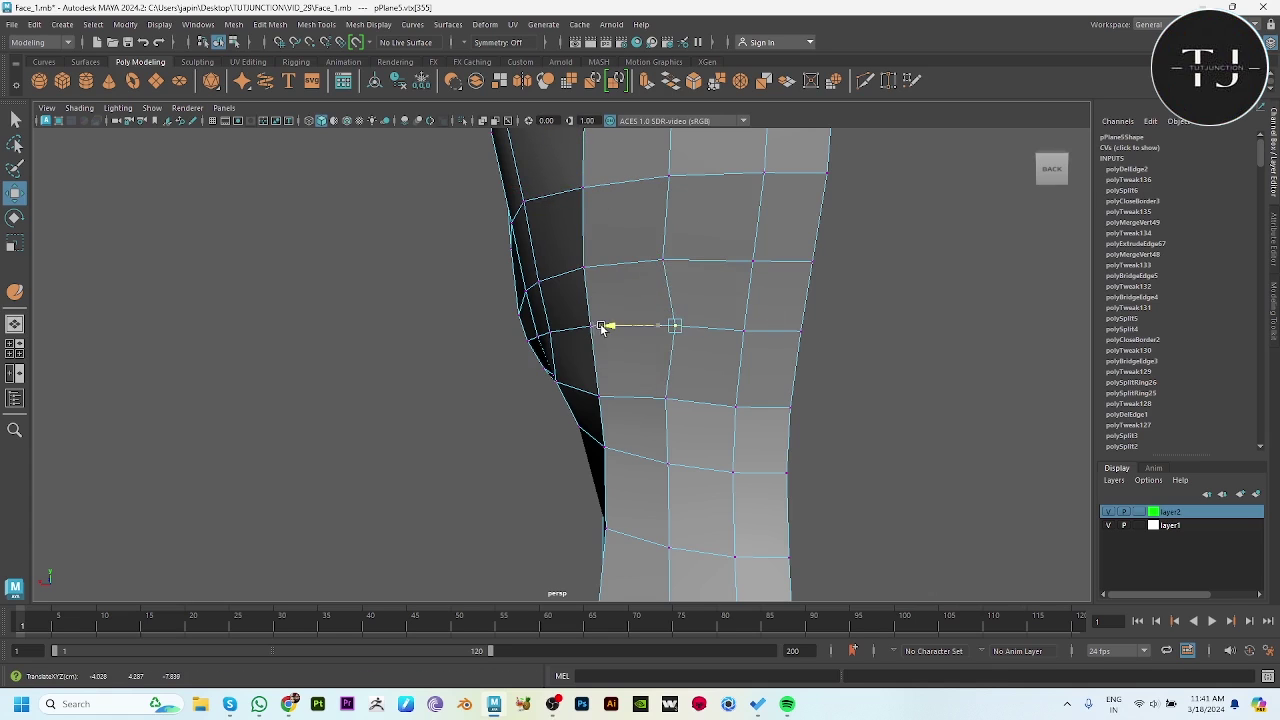
pyautogui.click(666, 261)
pyautogui.moveTo(645, 261)
pyautogui.mouseDown()
pyautogui.moveTo(615, 263)
pyautogui.moveTo(809, 289)
pyautogui.mouseUp()
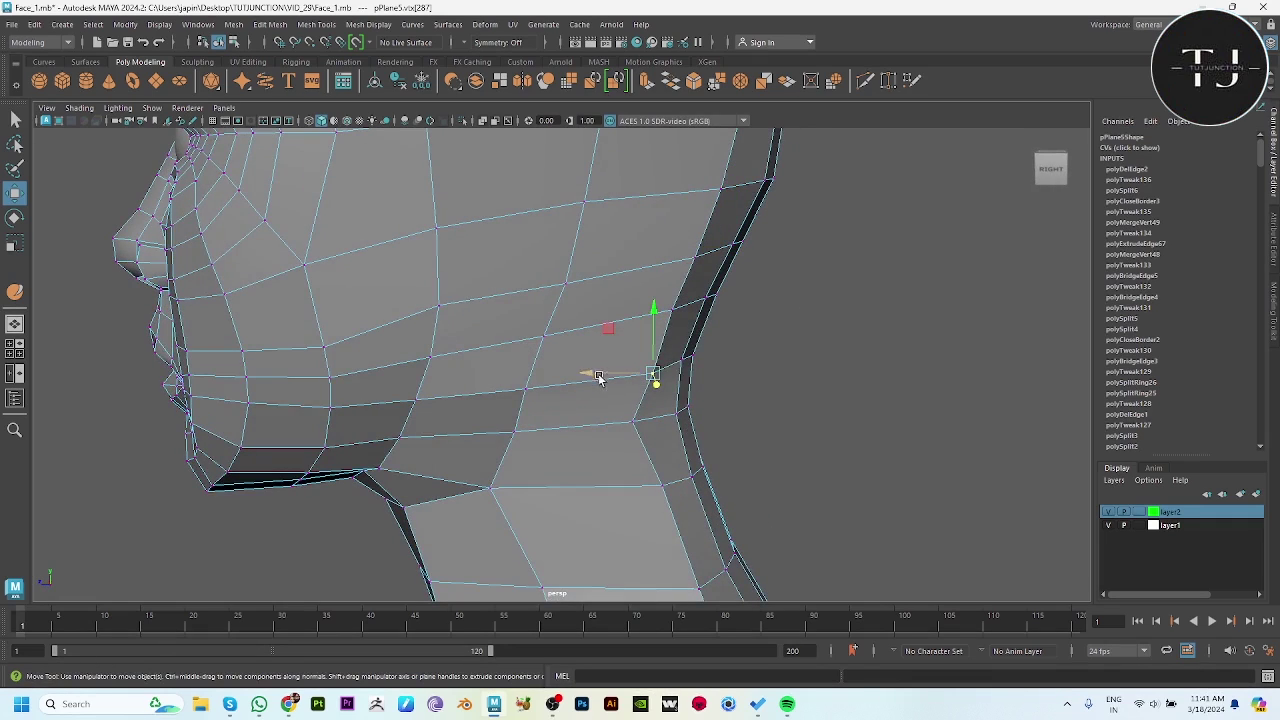
pyautogui.moveTo(599, 377); pyautogui.dragTo(583, 373)
pyautogui.click(613, 428)
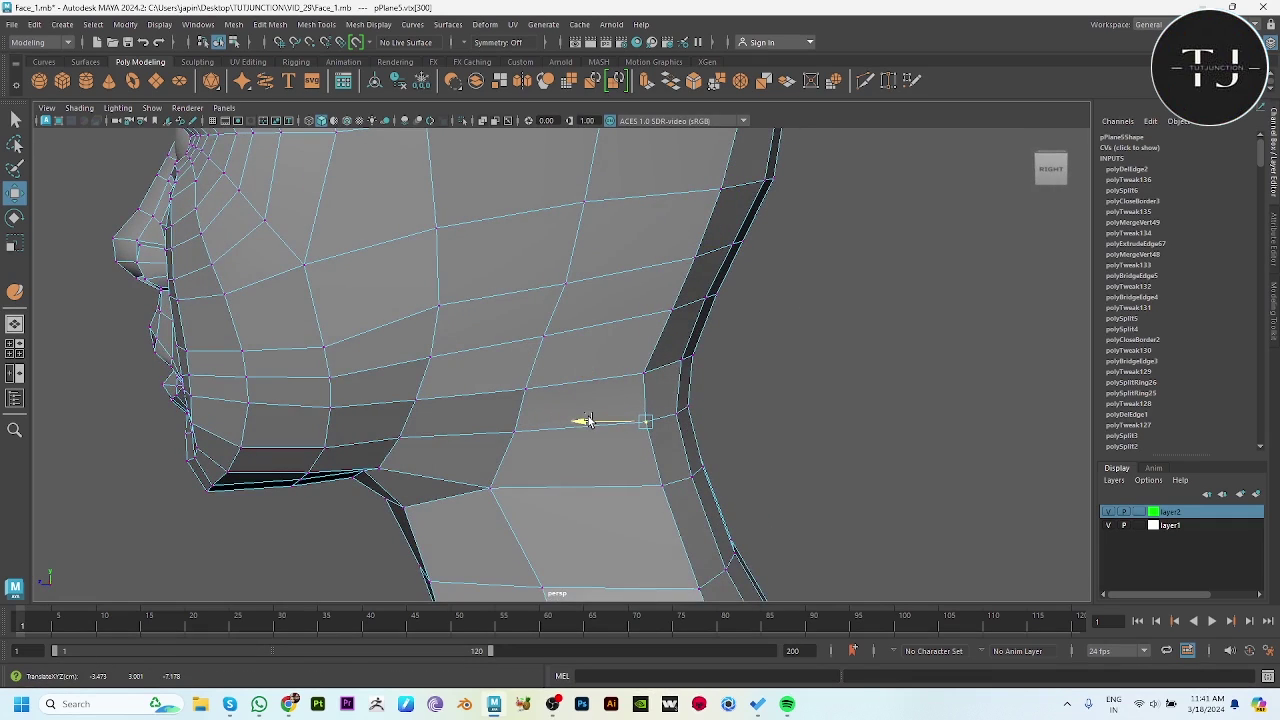
pyautogui.click(613, 377)
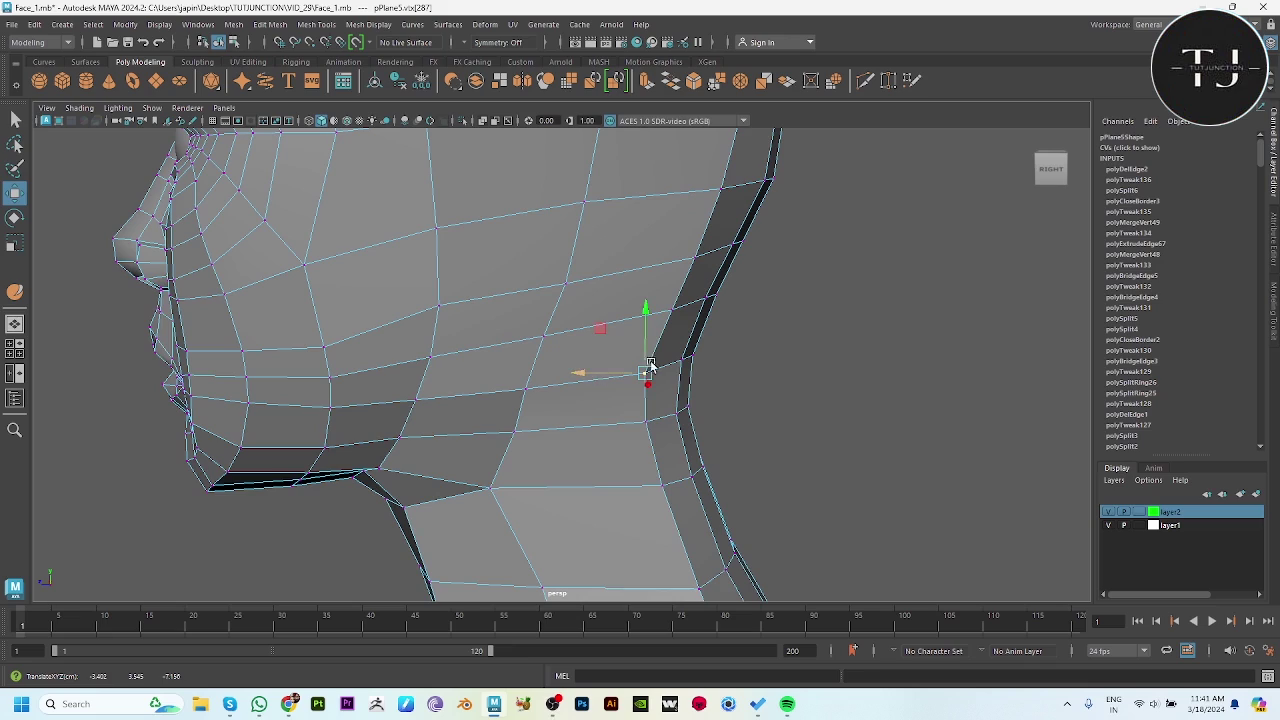
pyautogui.moveTo(650, 366)
pyautogui.keyDown('alt'); pyautogui.mouseDown()
pyautogui.moveTo(846, 360)
pyautogui.moveTo(817, 423)
pyautogui.moveTo(763, 449)
pyautogui.moveTo(779, 461)
pyautogui.moveTo(846, 440)
pyautogui.mouseUp(); pyautogui.keyUp('alt')
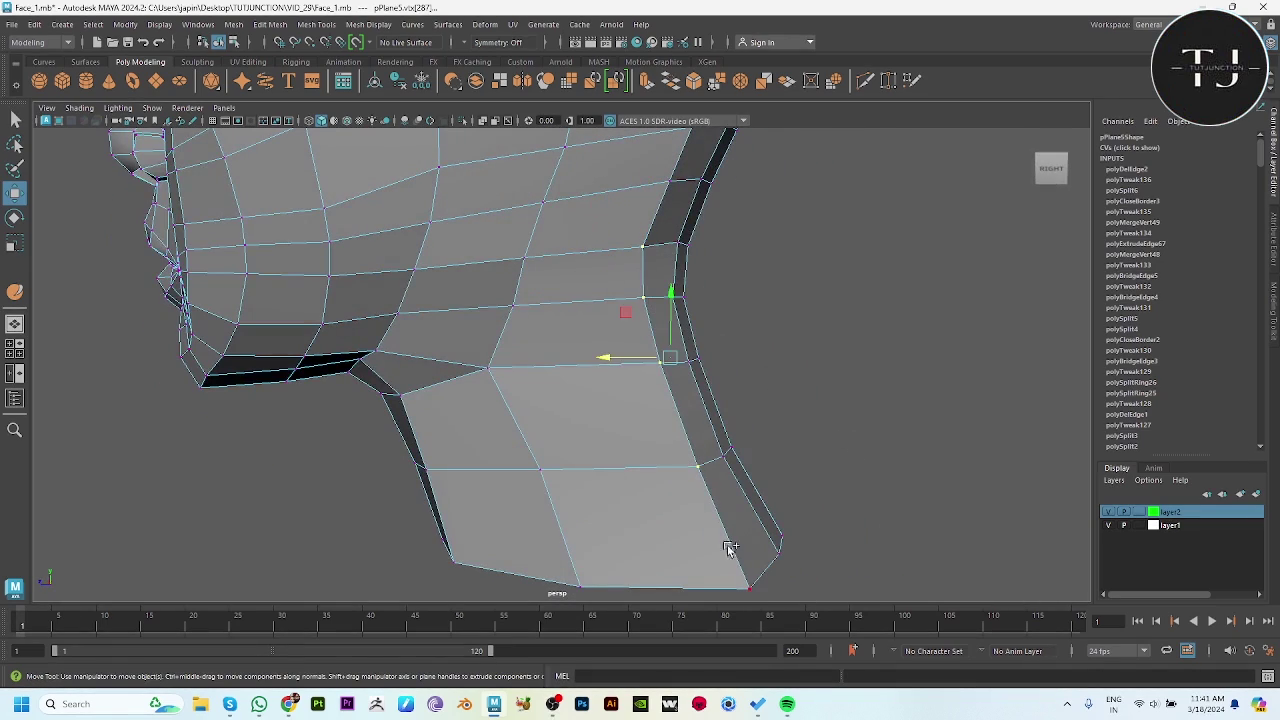
# Move neck vertices left onto the reference outline, checking in side and perspective views.
pyautogui.press('space')
pyautogui.press('space')
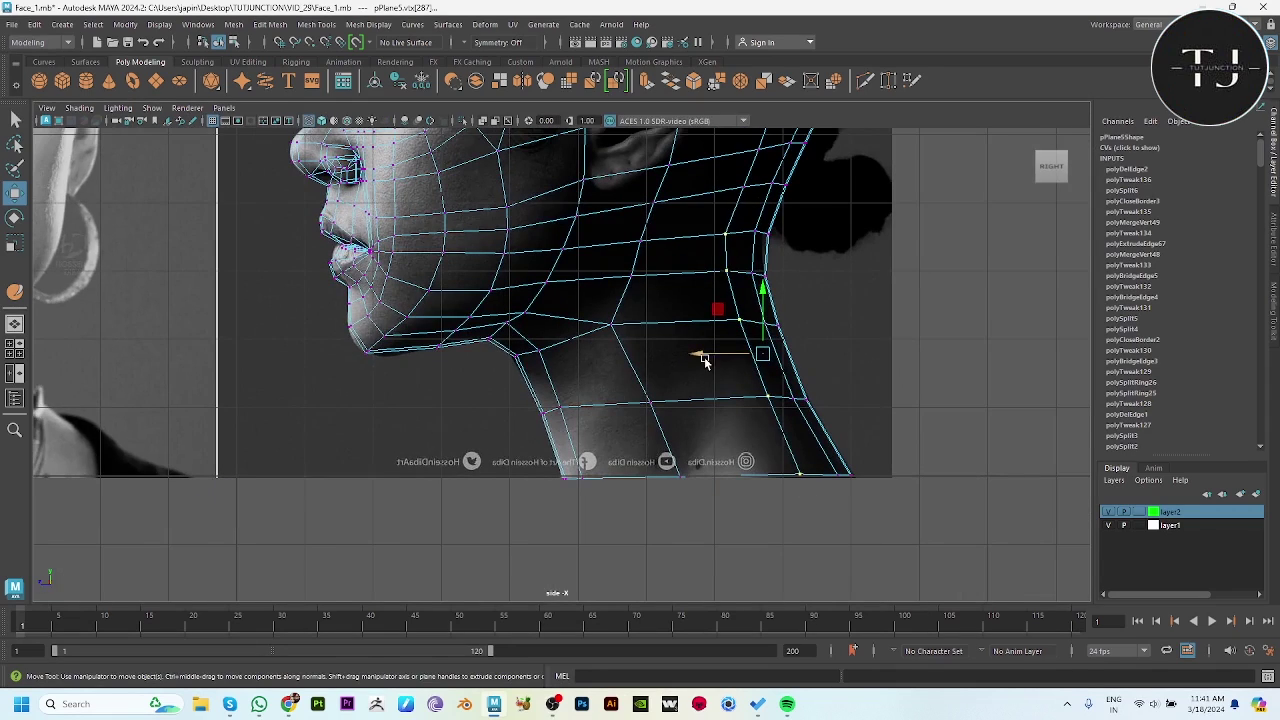
pyautogui.moveTo(704, 360)
pyautogui.mouseDown()
pyautogui.moveTo(686, 357)
pyautogui.moveTo(690, 400)
pyautogui.mouseUp()
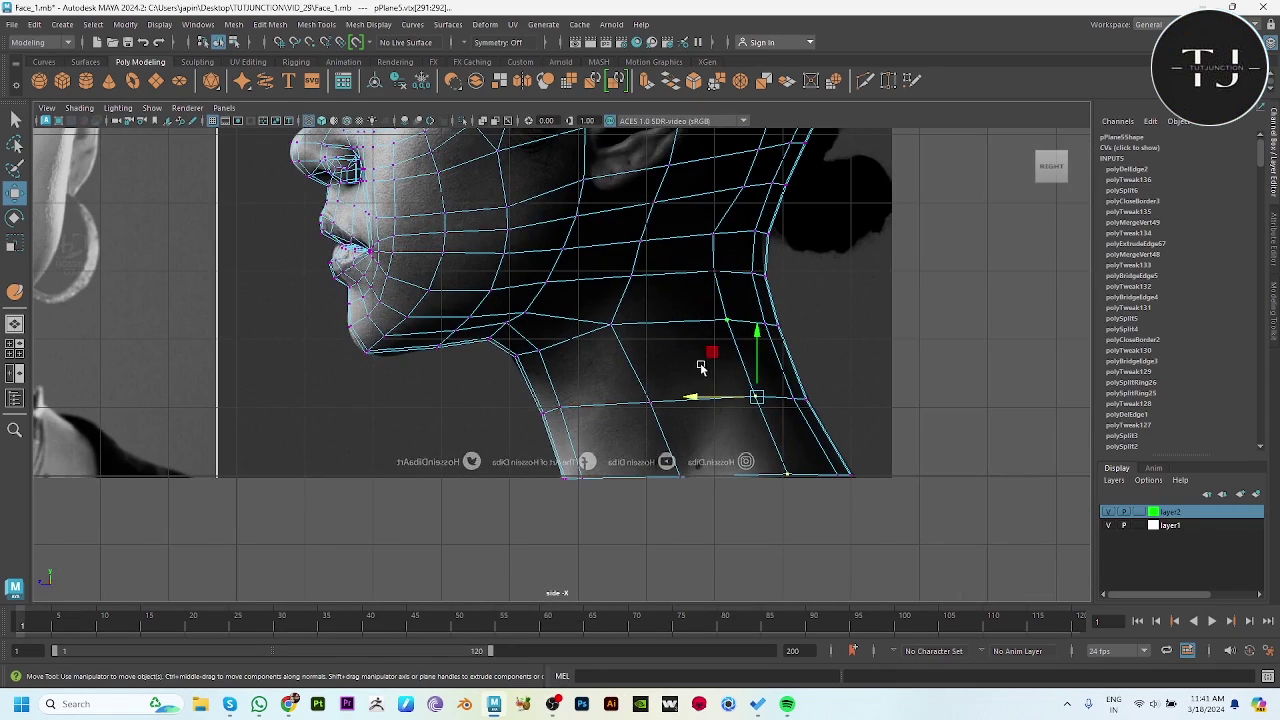
pyautogui.press('space')
pyautogui.press('space')
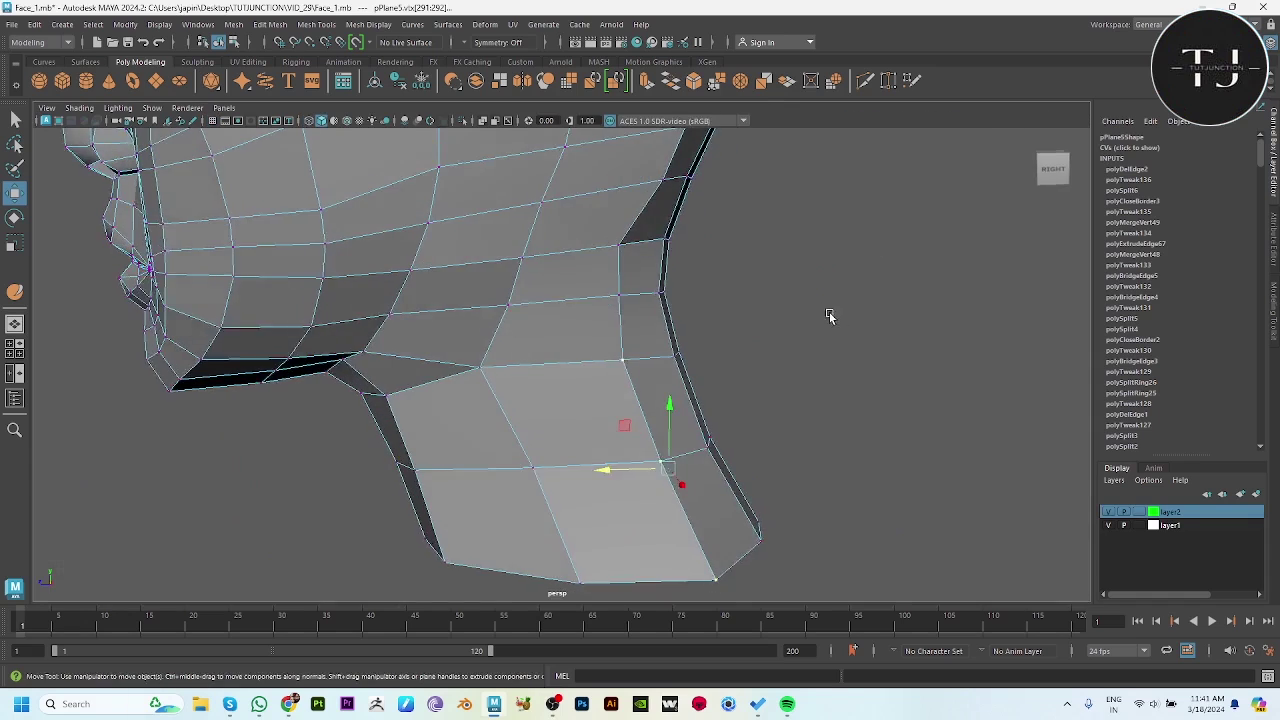
pyautogui.scroll(3, 720, 345)
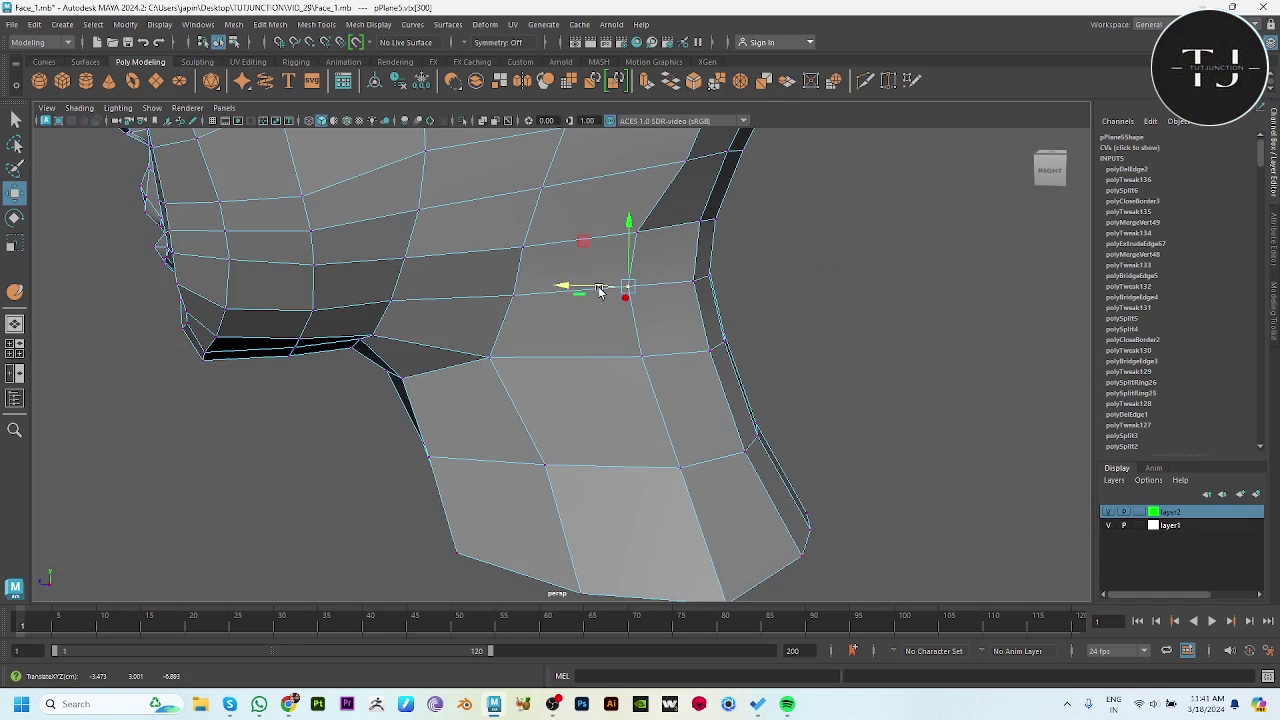
pyautogui.keyDown('alt'); pyautogui.moveTo(694, 357); pyautogui.dragTo(740, 398); pyautogui.keyUp('alt')
pyautogui.moveTo(671, 330); pyautogui.dragTo(631, 315)
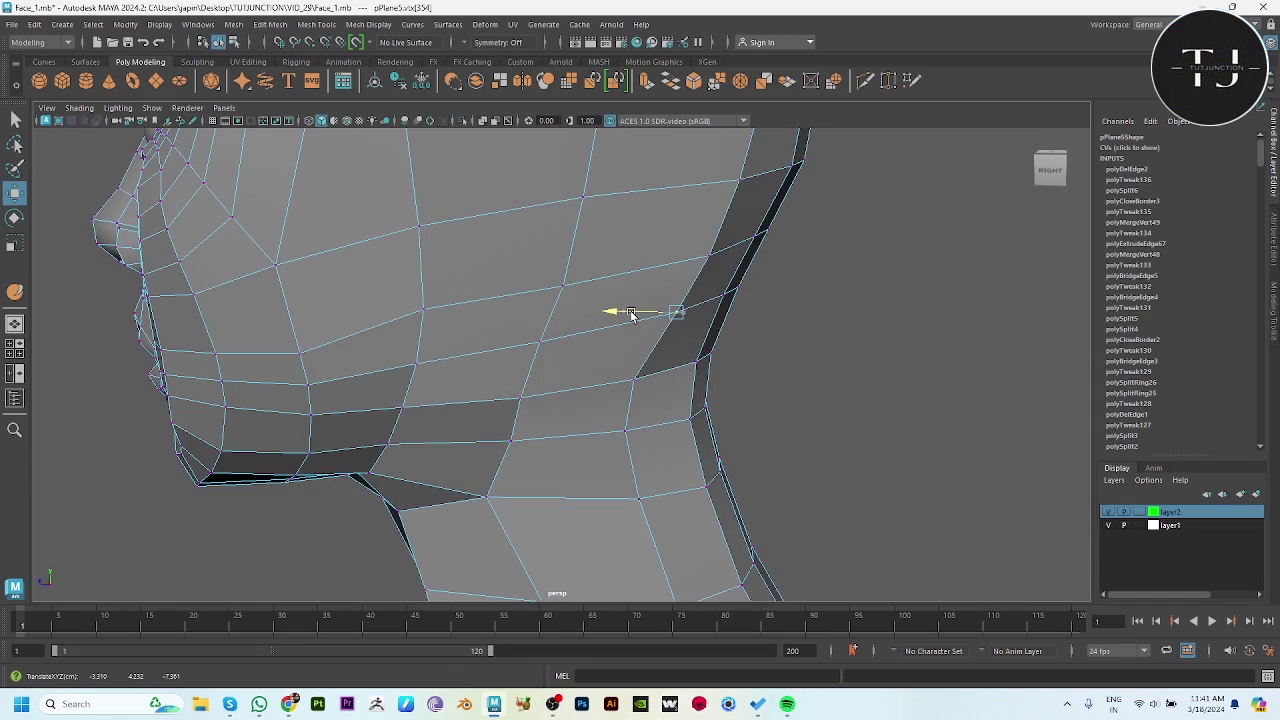
# In the side view, fit a neck vertex and a jaw vertex onto the reference.
pyautogui.press('space')
pyautogui.press('space')
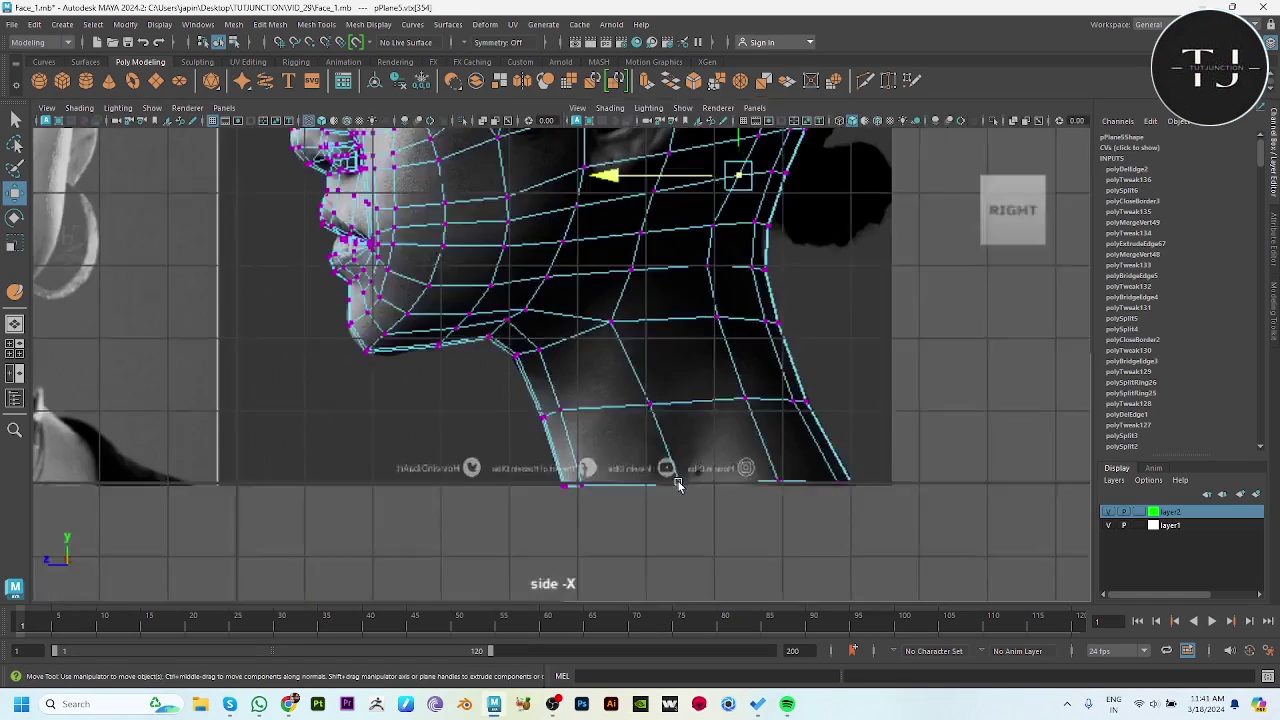
pyautogui.moveTo(620, 331); pyautogui.dragTo(614, 326)
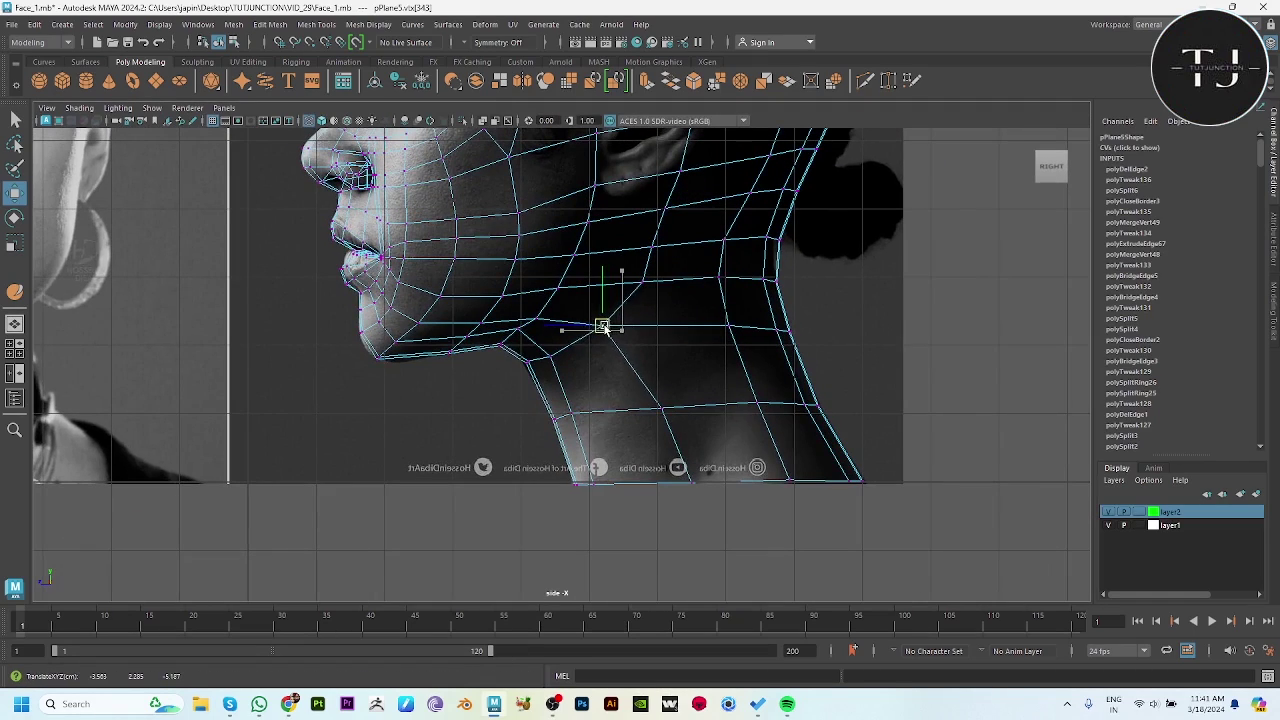
pyautogui.scroll(3, 596, 323)
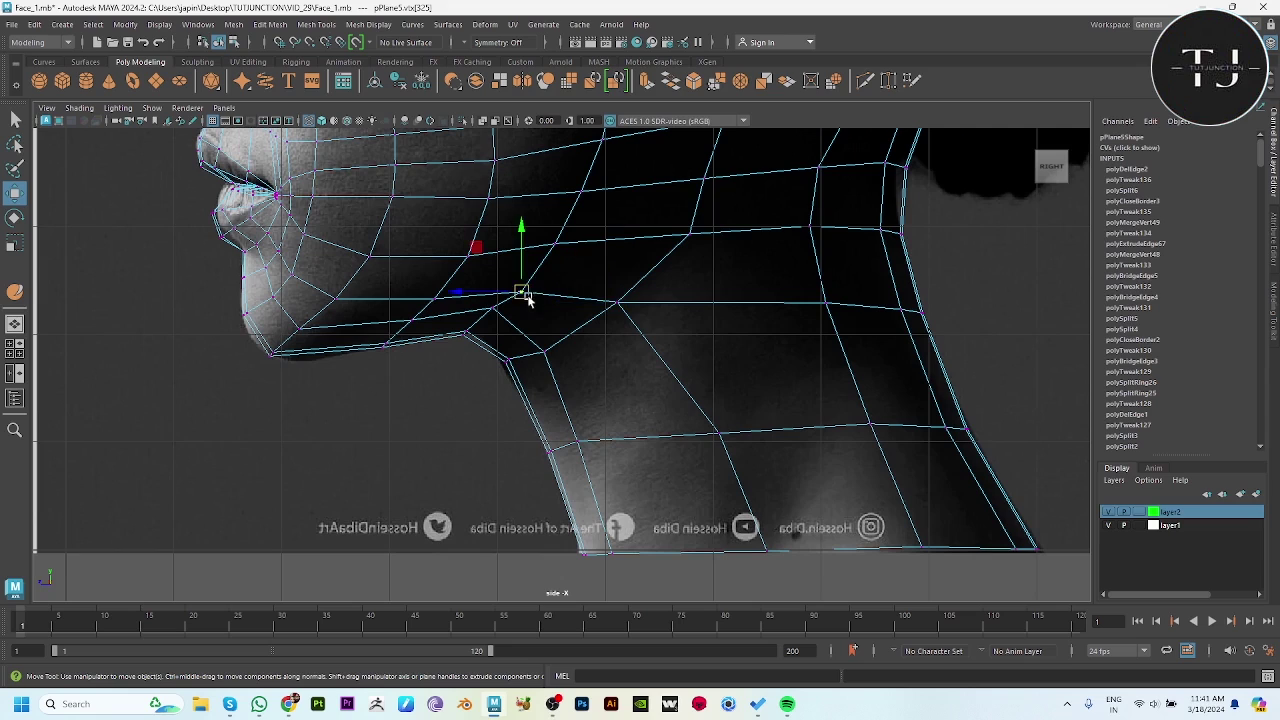
pyautogui.moveTo(516, 290); pyautogui.dragTo(491, 317)
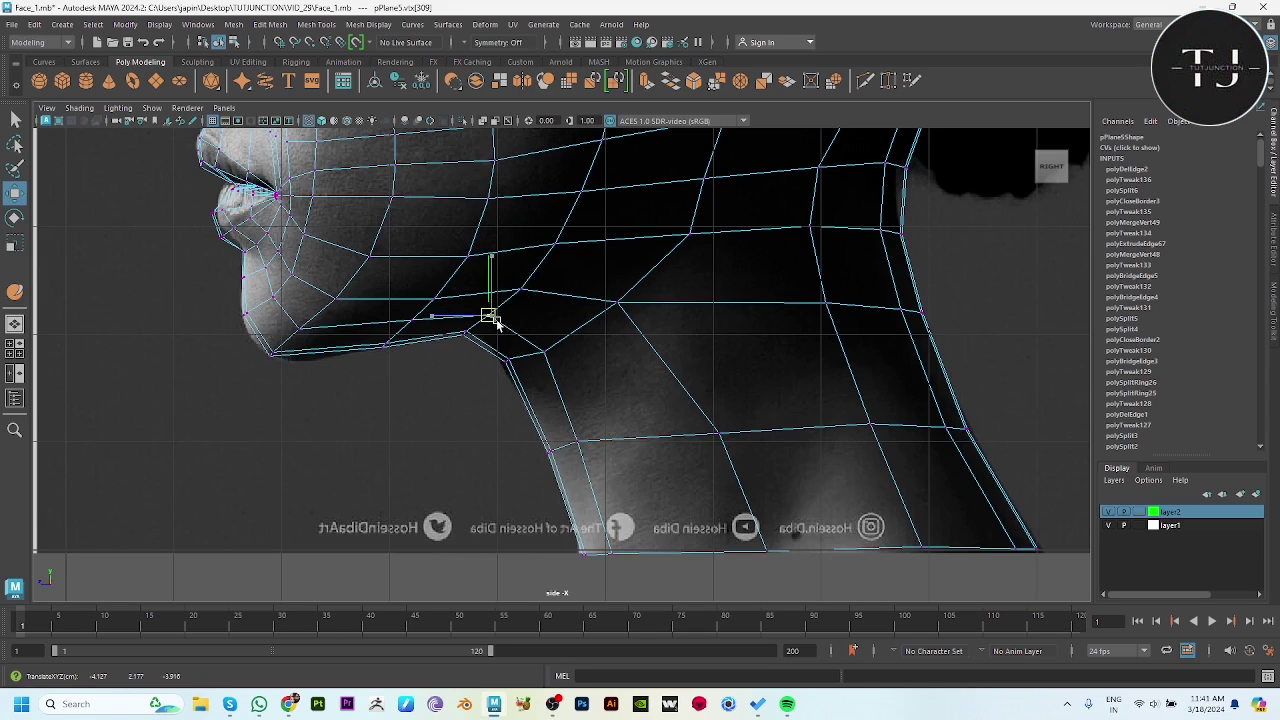
pyautogui.keyDown('alt'); pyautogui.moveTo(559, 259); pyautogui.dragTo(655, 312, button='right'); pyautogui.keyUp('alt')
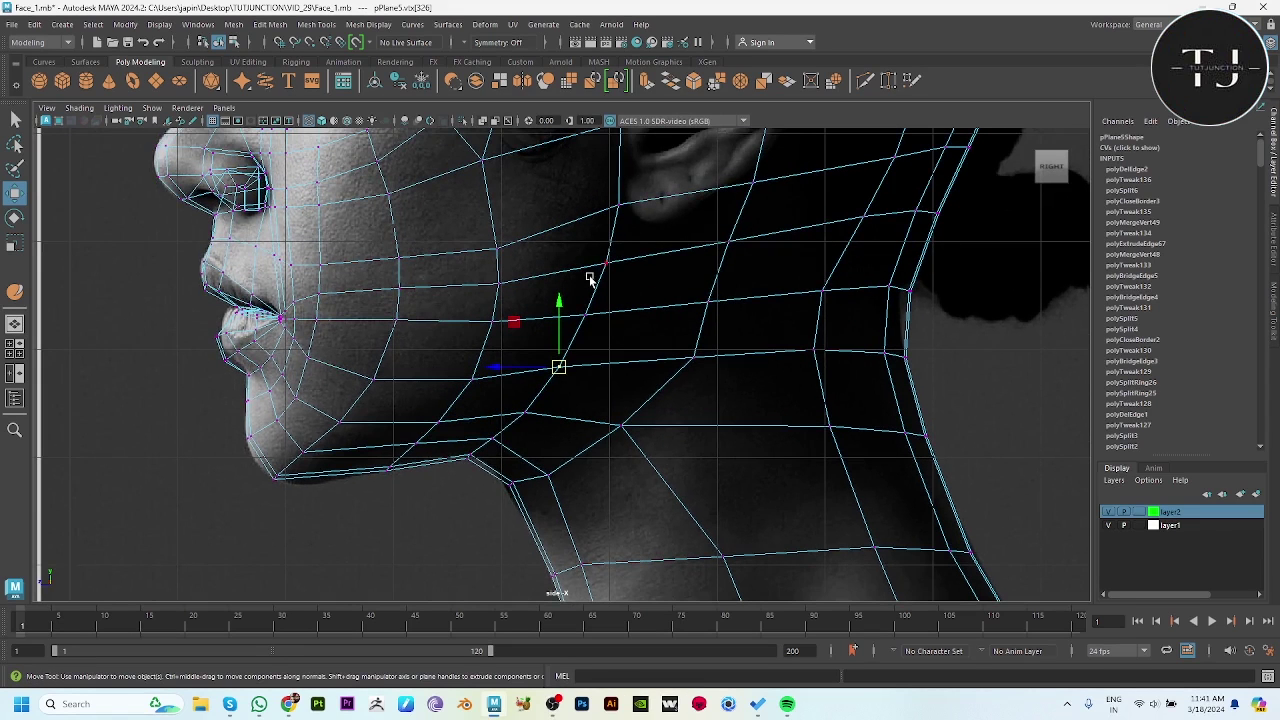
# Align the cheek vertices, including those beside the nose and near the ear, to the reference.
pyautogui.moveTo(616, 279); pyautogui.dragTo(613, 272)
pyautogui.click(516, 290)
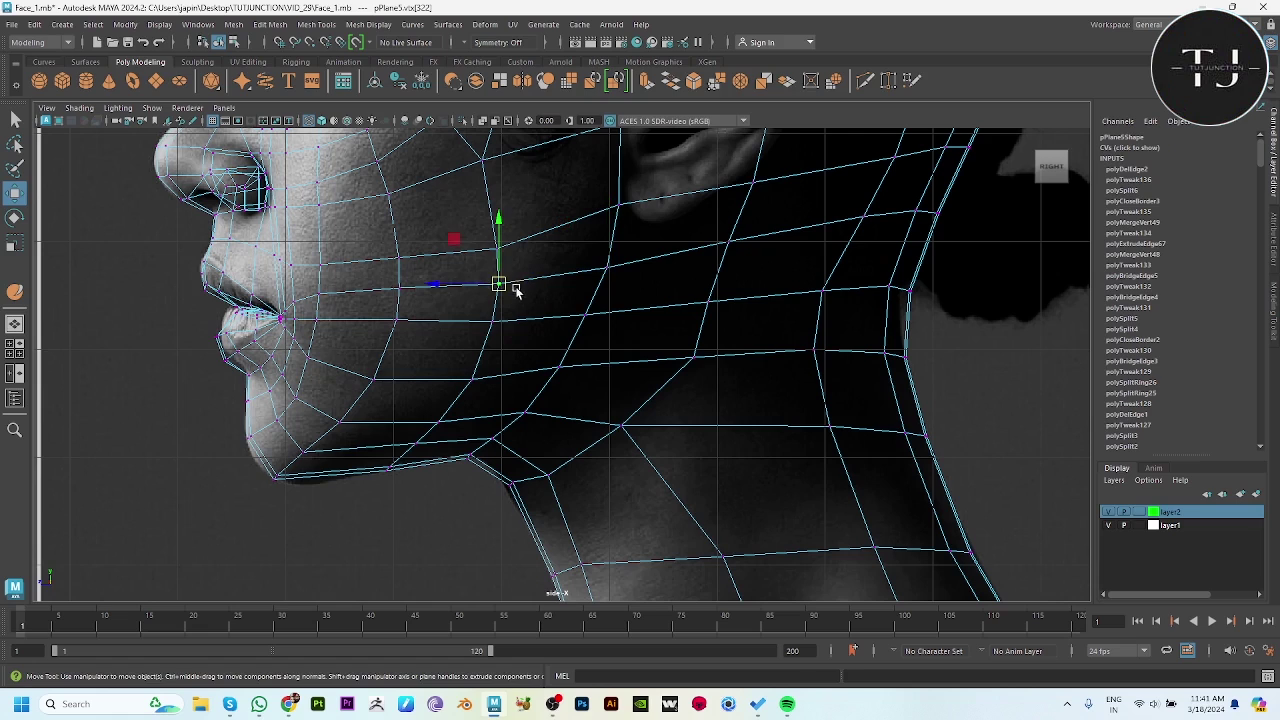
pyautogui.moveTo(499, 214); pyautogui.dragTo(499, 198)
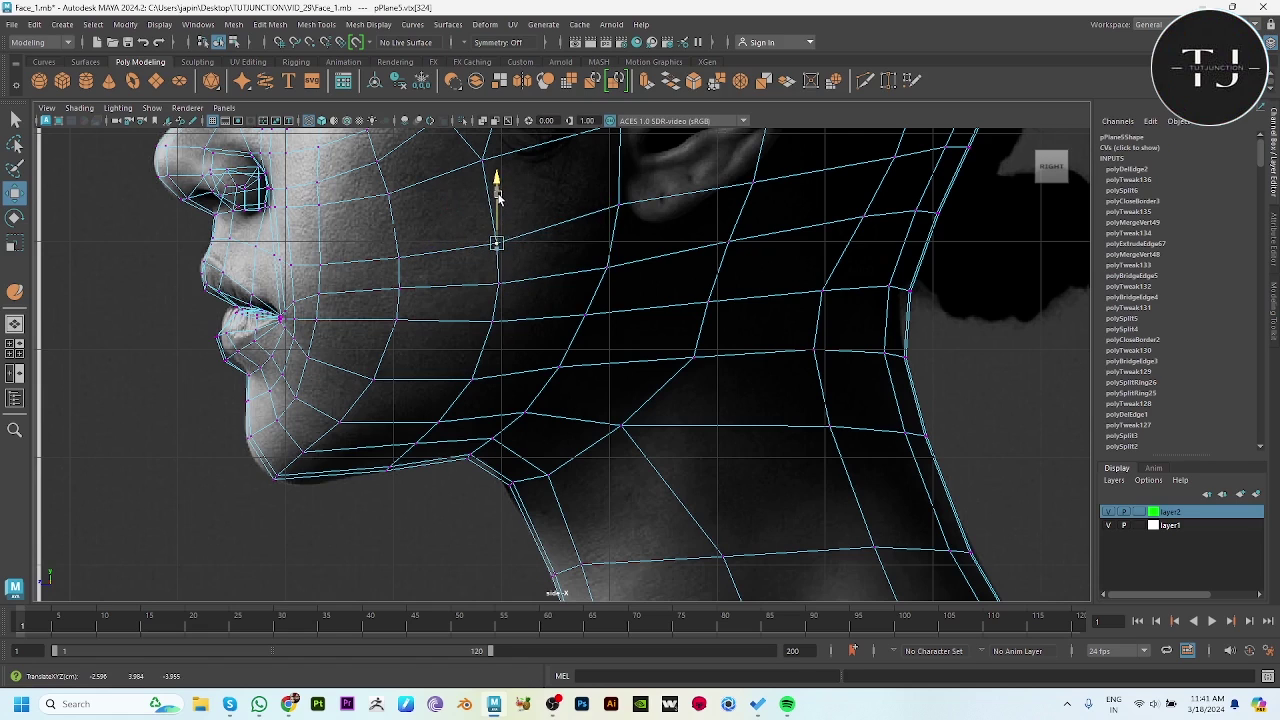
pyautogui.click(399, 263)
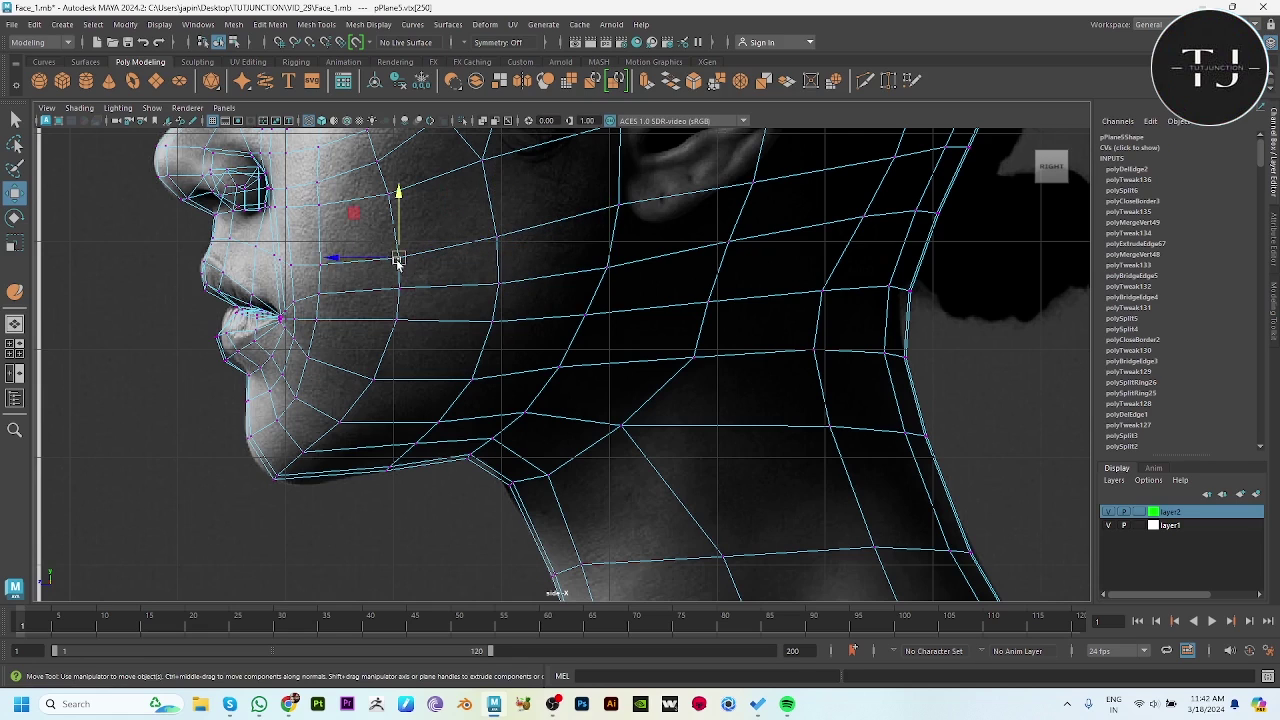
pyautogui.moveTo(399, 263); pyautogui.dragTo(398, 257)
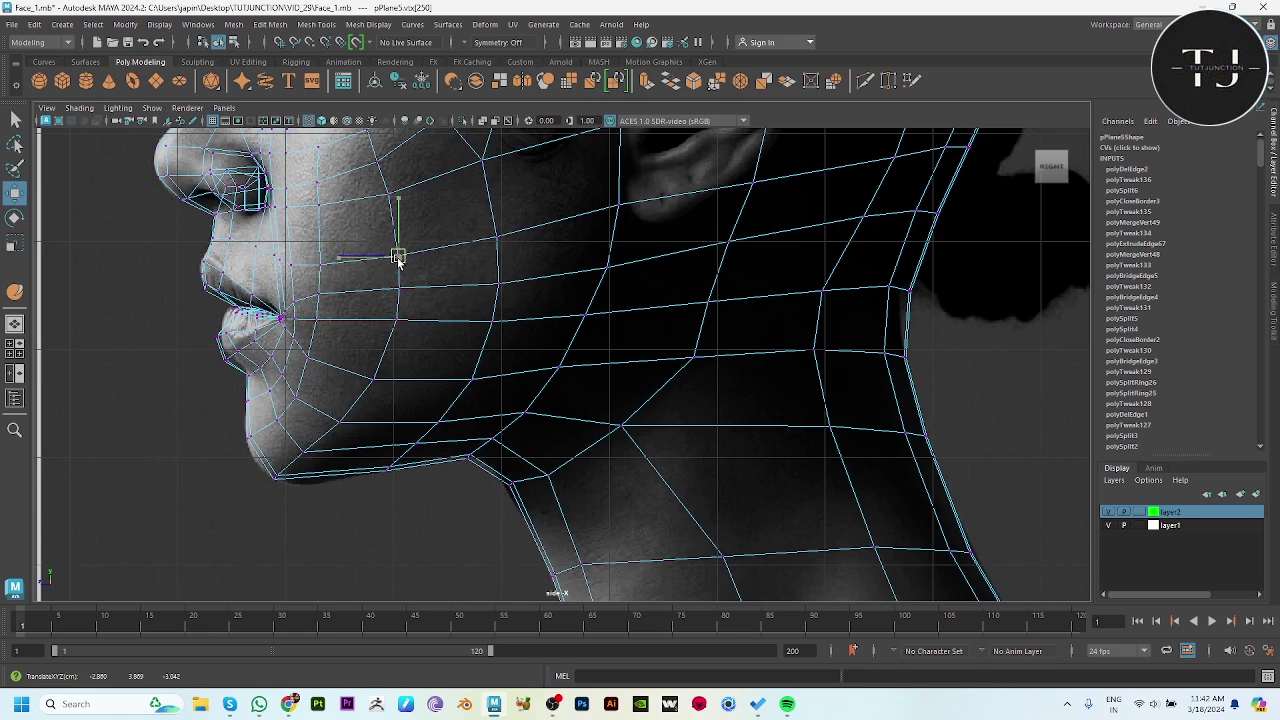
pyautogui.moveTo(627, 208); pyautogui.dragTo(628, 214)
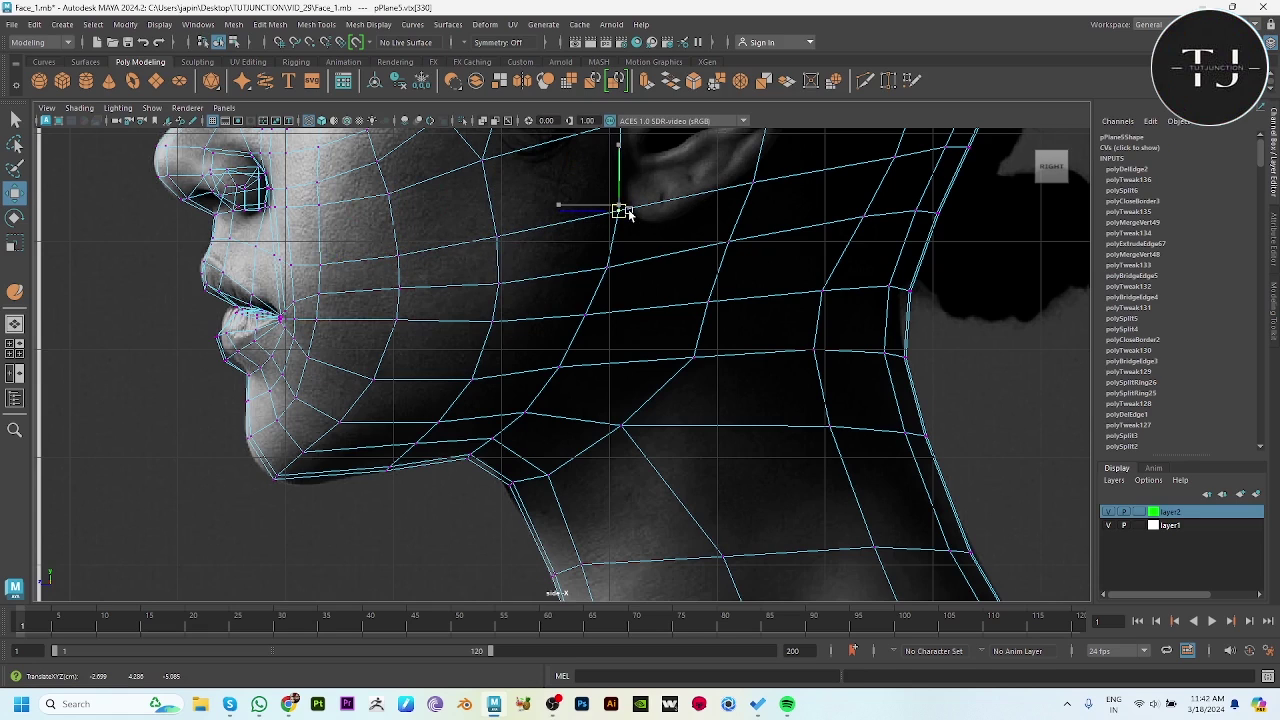
# Slide a neck vertex onto the reference and move the jawline vertex right to match the chin.
pyautogui.moveTo(693, 357); pyautogui.dragTo(665, 357)
pyautogui.click(621, 424)
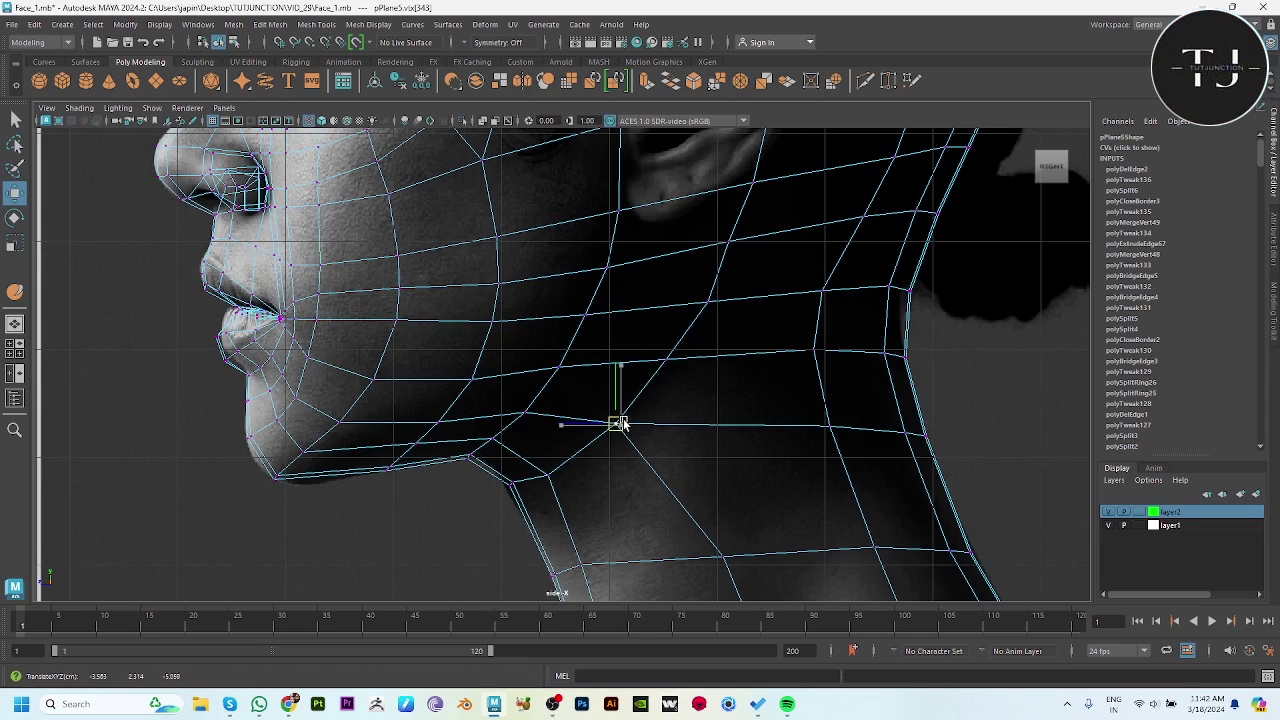
pyautogui.click(513, 481)
pyautogui.moveTo(513, 481); pyautogui.dragTo(549, 484)
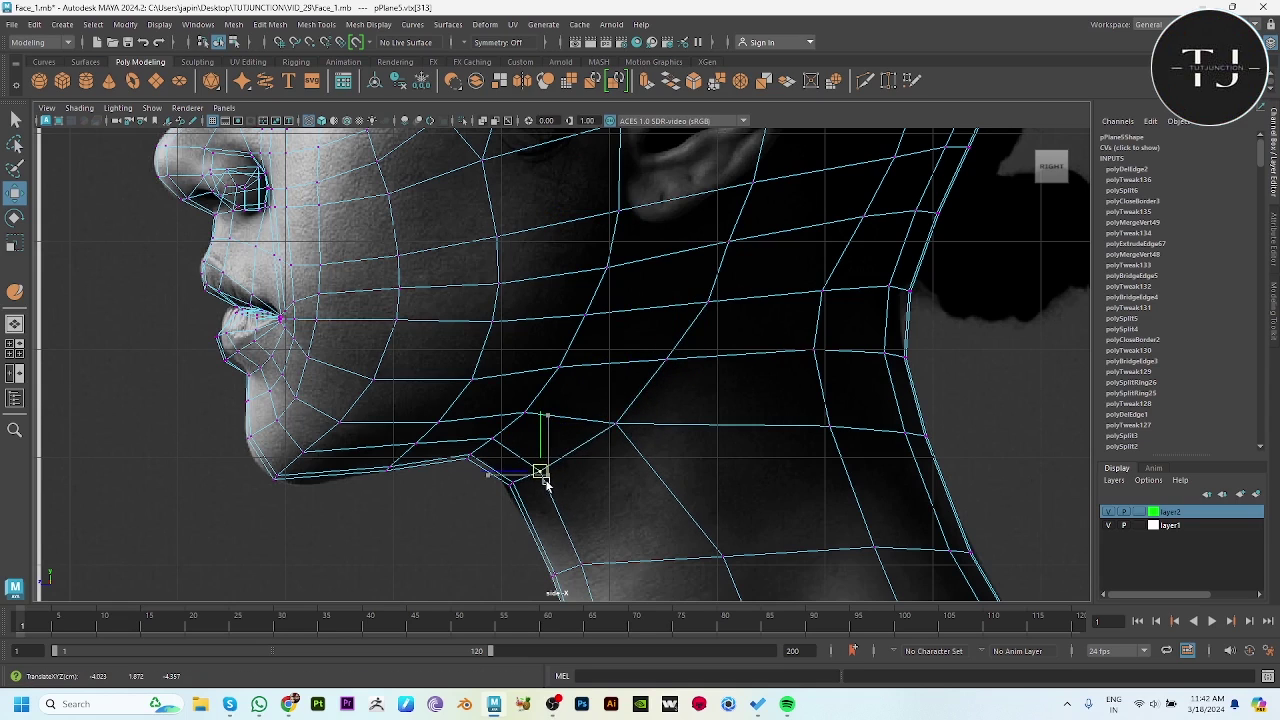
pyautogui.keyDown('alt'); pyautogui.moveTo(632, 413); pyautogui.dragTo(643, 480, button='middle'); pyautogui.keyUp('alt')
pyautogui.click(676, 411)
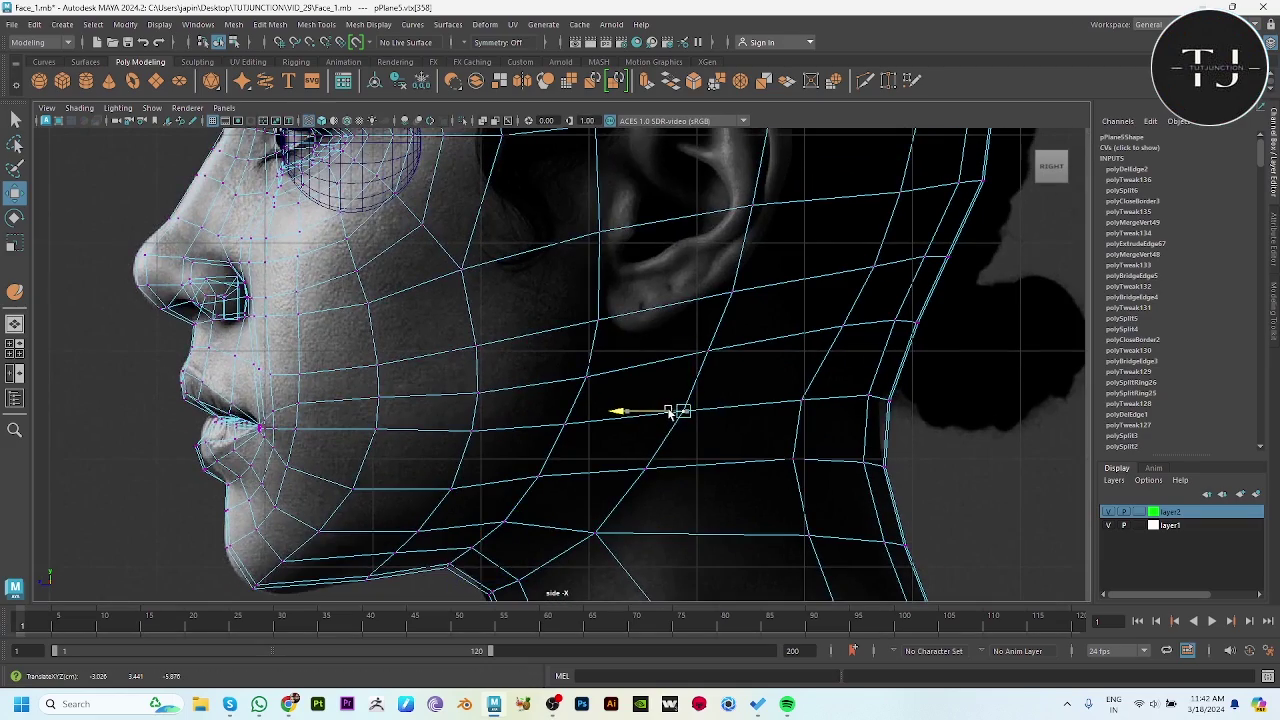
pyautogui.keyDown('alt'); pyautogui.moveTo(682, 413); pyautogui.dragTo(757, 374, button='middle'); pyautogui.keyUp('alt')
pyautogui.click(715, 362)
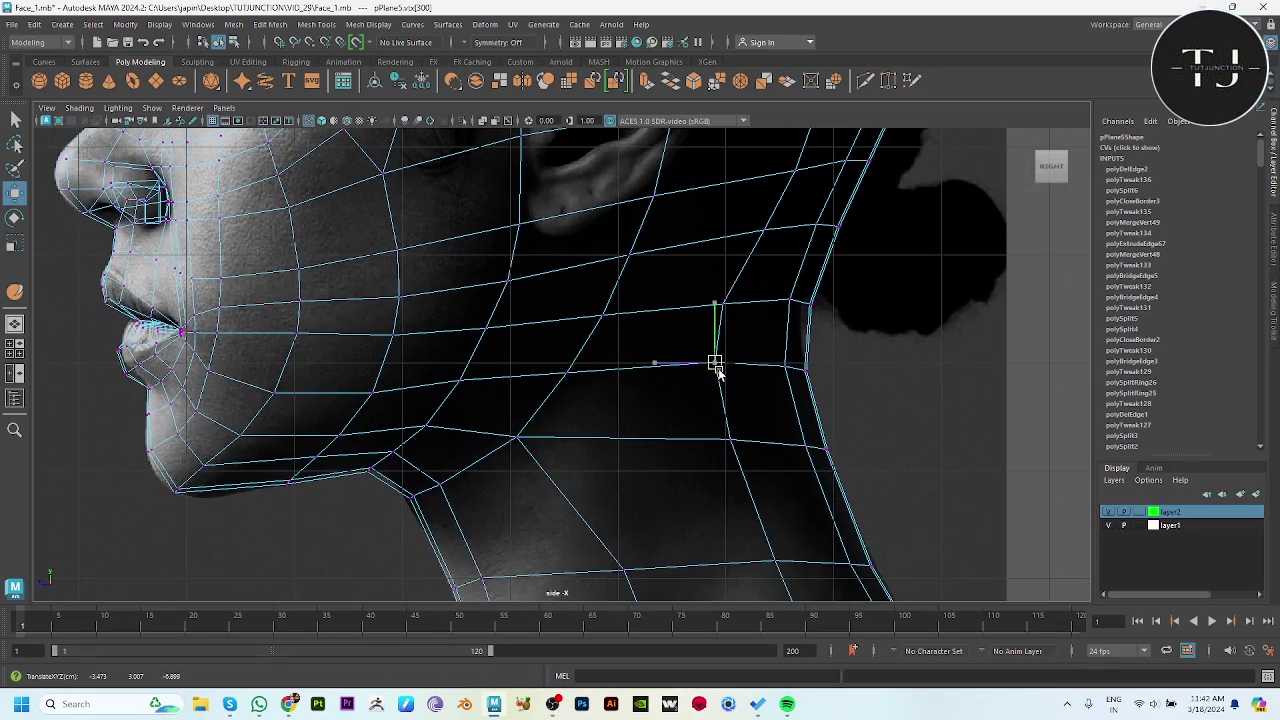
pyautogui.press('space')
pyautogui.press('space')
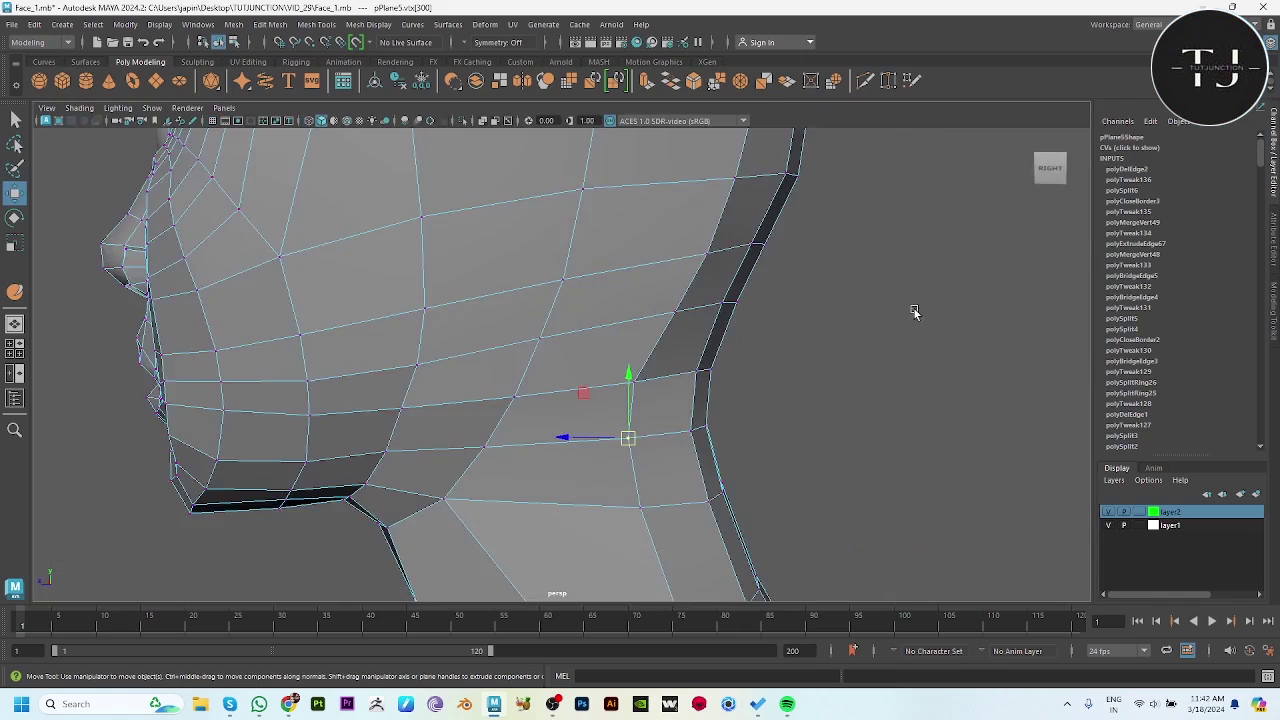
# Inspect the neck from behind and pick a vertex on the back of the neck.
pyautogui.scroll(-3, 616, 363)
pyautogui.click(616, 363)
pyautogui.moveTo(616, 363)
pyautogui.keyDown('alt'); pyautogui.mouseDown()
pyautogui.moveTo(654, 363)
pyautogui.moveTo(598, 441)
pyautogui.moveTo(676, 339)
pyautogui.moveTo(383, 343)
pyautogui.moveTo(526, 346)
pyautogui.moveTo(631, 300)
pyautogui.mouseUp(); pyautogui.keyUp('alt')
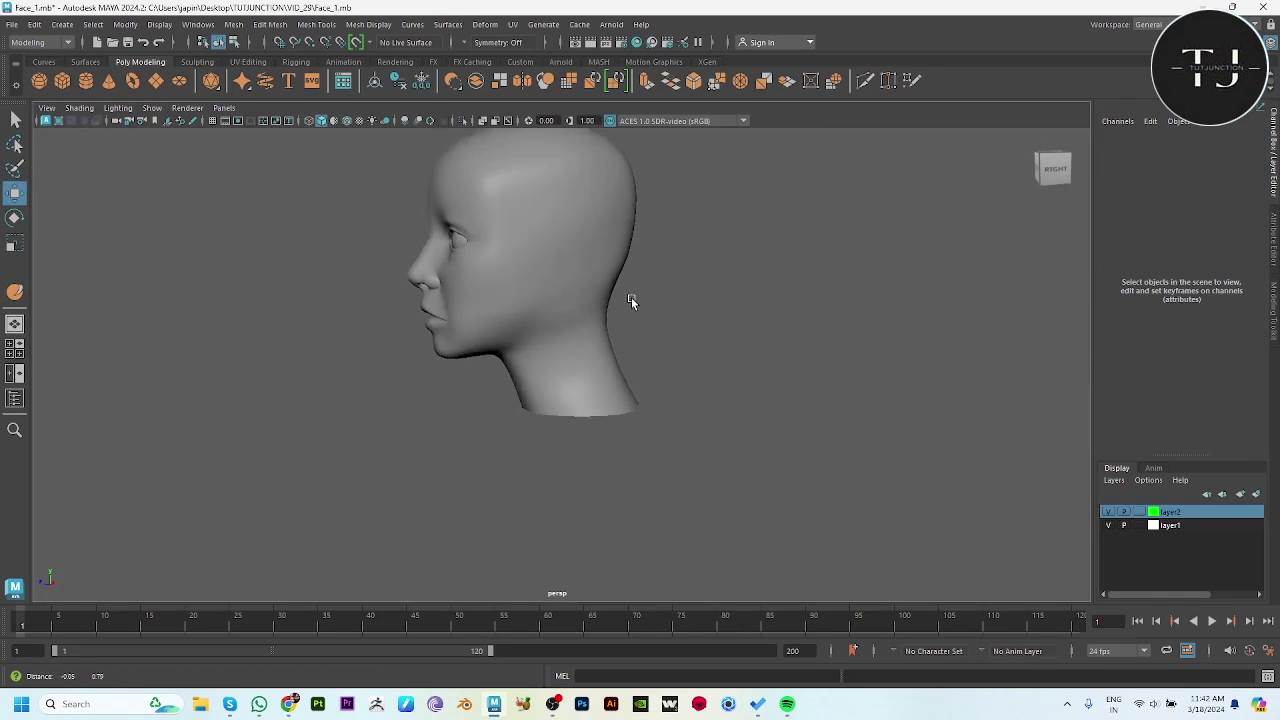
pyautogui.scroll(3, 630, 378)
pyautogui.click(630, 376)
pyautogui.moveTo(692, 379)
pyautogui.keyDown('alt'); pyautogui.mouseDown()
pyautogui.moveTo(640, 414)
pyautogui.moveTo(651, 483)
pyautogui.moveTo(588, 382)
pyautogui.moveTo(800, 394)
pyautogui.mouseUp(); pyautogui.keyUp('alt')
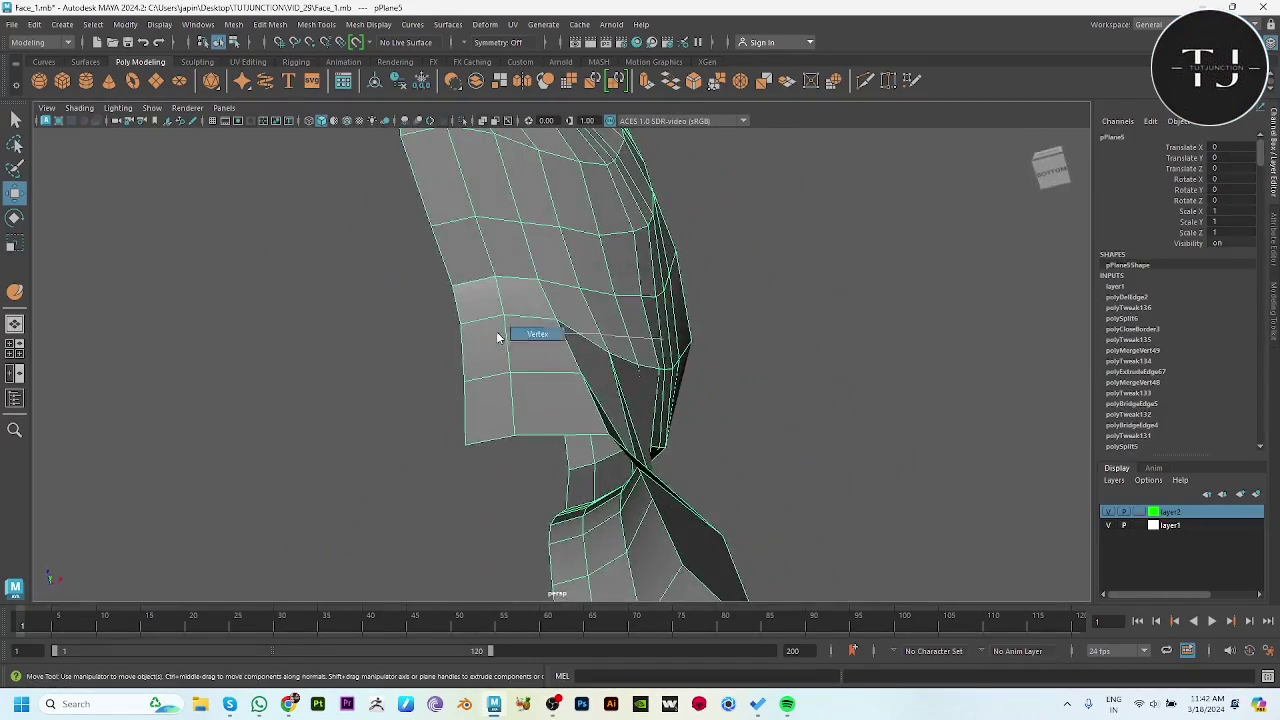
pyautogui.keyDown('alt'); pyautogui.moveTo(500, 337); pyautogui.dragTo(760, 480, button='right'); pyautogui.keyUp('alt')
pyautogui.click(760, 480)
pyautogui.moveTo(760, 480)
pyautogui.keyDown('alt'); pyautogui.mouseDown()
pyautogui.moveTo(680, 400)
pyautogui.moveTo(740, 400)
pyautogui.moveTo(762, 420)
pyautogui.moveTo(751, 391)
pyautogui.moveTo(766, 428)
pyautogui.moveTo(713, 450)
pyautogui.moveTo(523, 451)
pyautogui.mouseUp(); pyautogui.keyUp('alt')
pyautogui.click(673, 418)
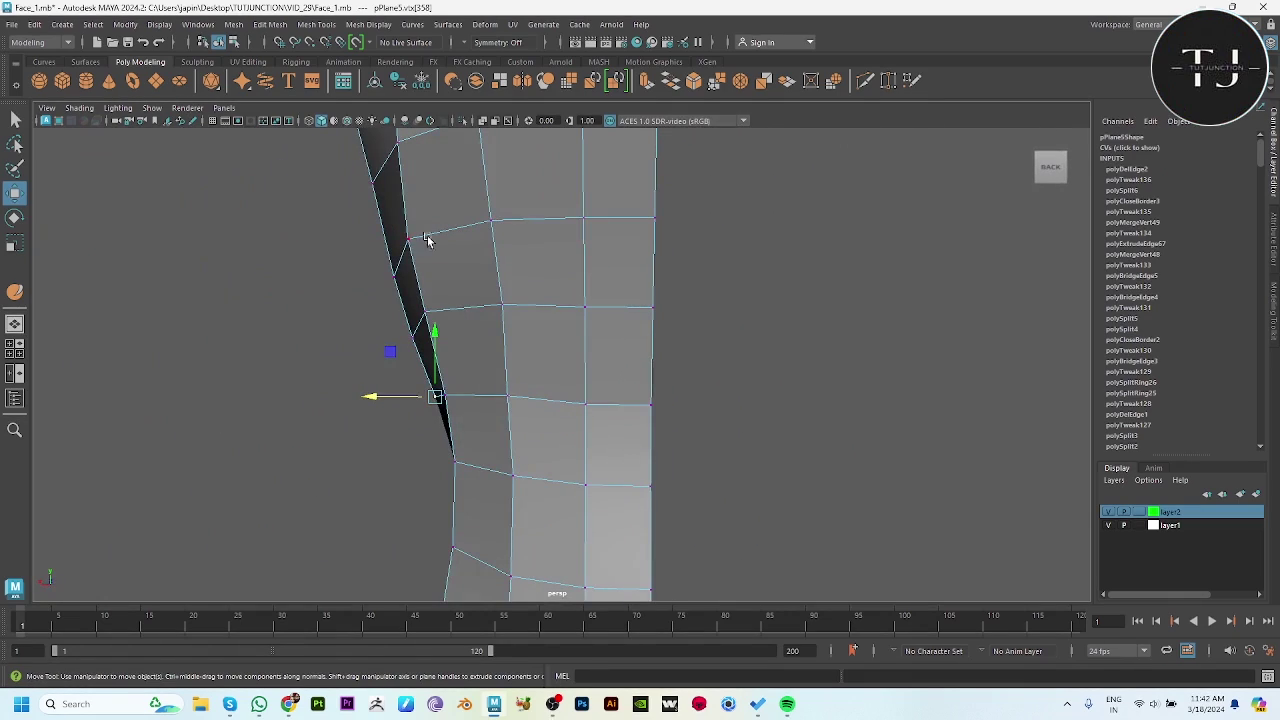
# Turn on smooth preview, view the side profile and select a cheek vertex near the mouth line.
pyautogui.keyDown('alt'); pyautogui.moveTo(346, 240); pyautogui.dragTo(604, 277); pyautogui.keyUp('alt')
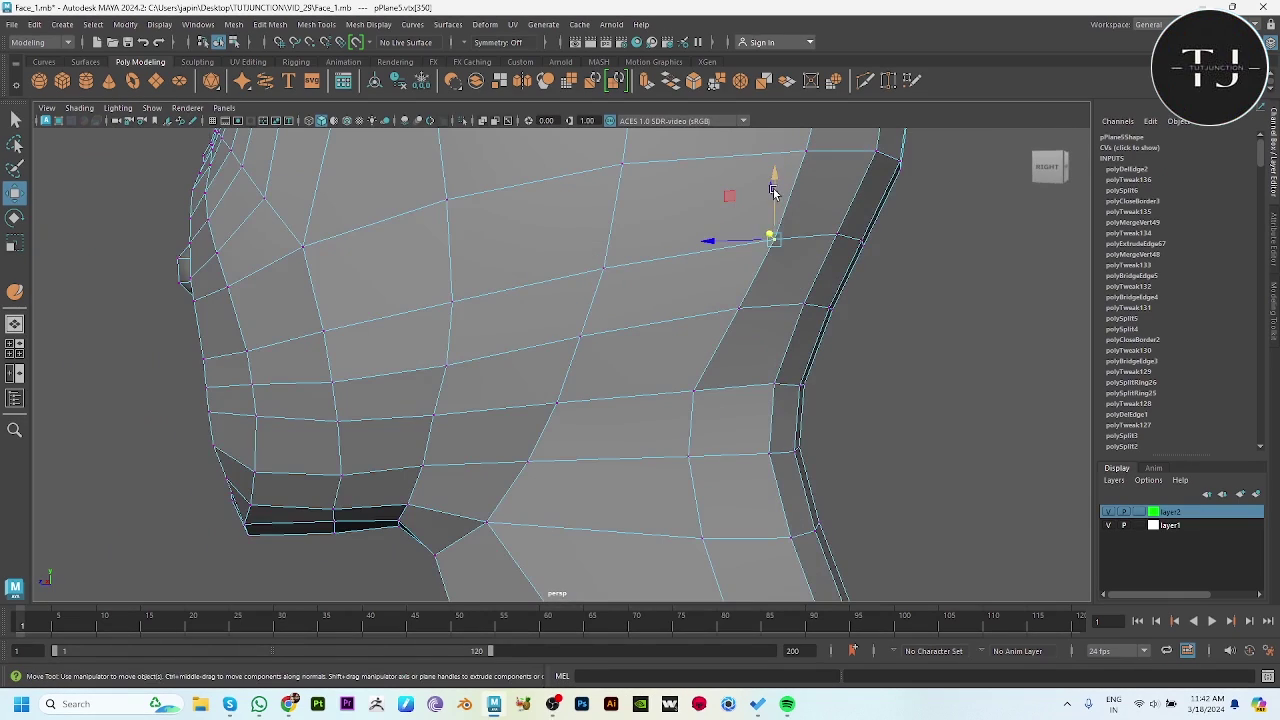
pyautogui.scroll(-2, 700, 414)
pyautogui.click(989, 361)
pyautogui.press('3')
pyautogui.moveTo(989, 361)
pyautogui.keyDown('alt'); pyautogui.mouseDown()
pyautogui.moveTo(724, 414)
pyautogui.moveTo(711, 356)
pyautogui.moveTo(705, 397)
pyautogui.mouseUp(); pyautogui.keyUp('alt')
pyautogui.click(497, 377)
pyautogui.keyDown('alt'); pyautogui.moveTo(497, 377); pyautogui.dragTo(567, 435); pyautogui.keyUp('alt')
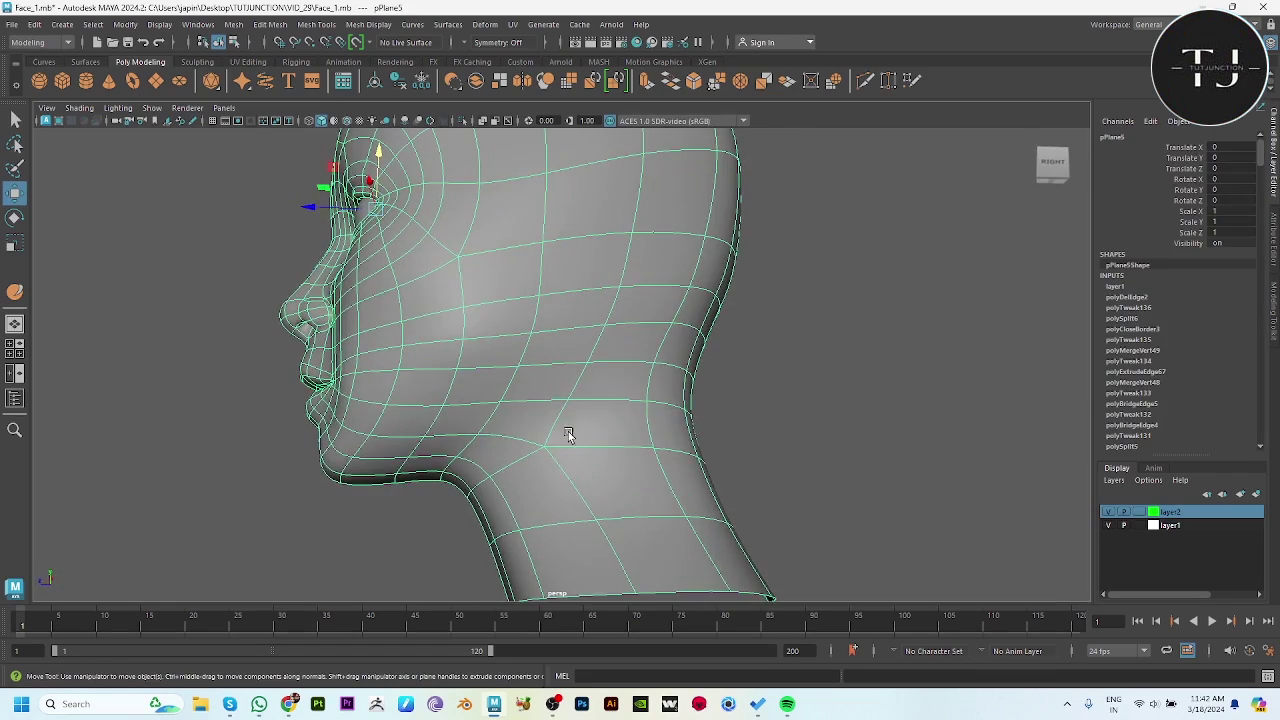
pyautogui.scroll(-1, 547, 393)
pyautogui.scroll(4, 620, 394)
pyautogui.press('F9')
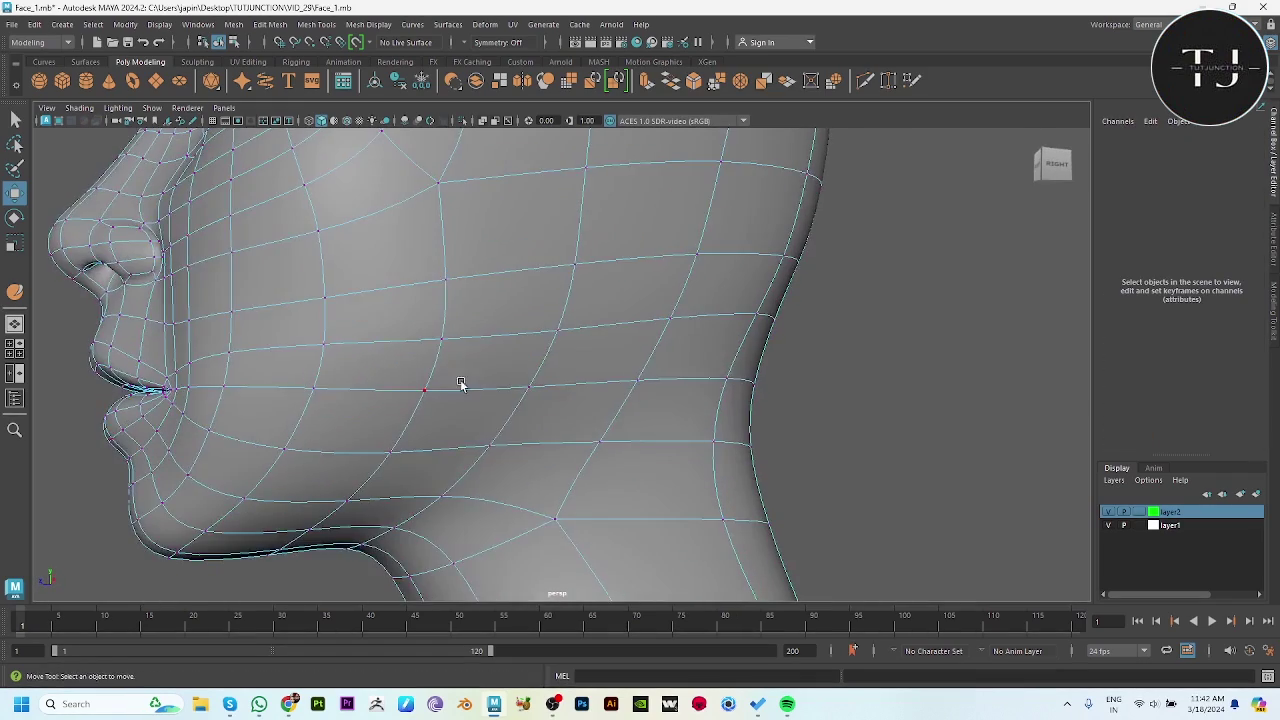
pyautogui.scroll(1, 463, 386)
pyautogui.keyDown('alt'); pyautogui.moveTo(452, 387); pyautogui.dragTo(409, 400); pyautogui.keyUp('alt')
pyautogui.click(398, 401)
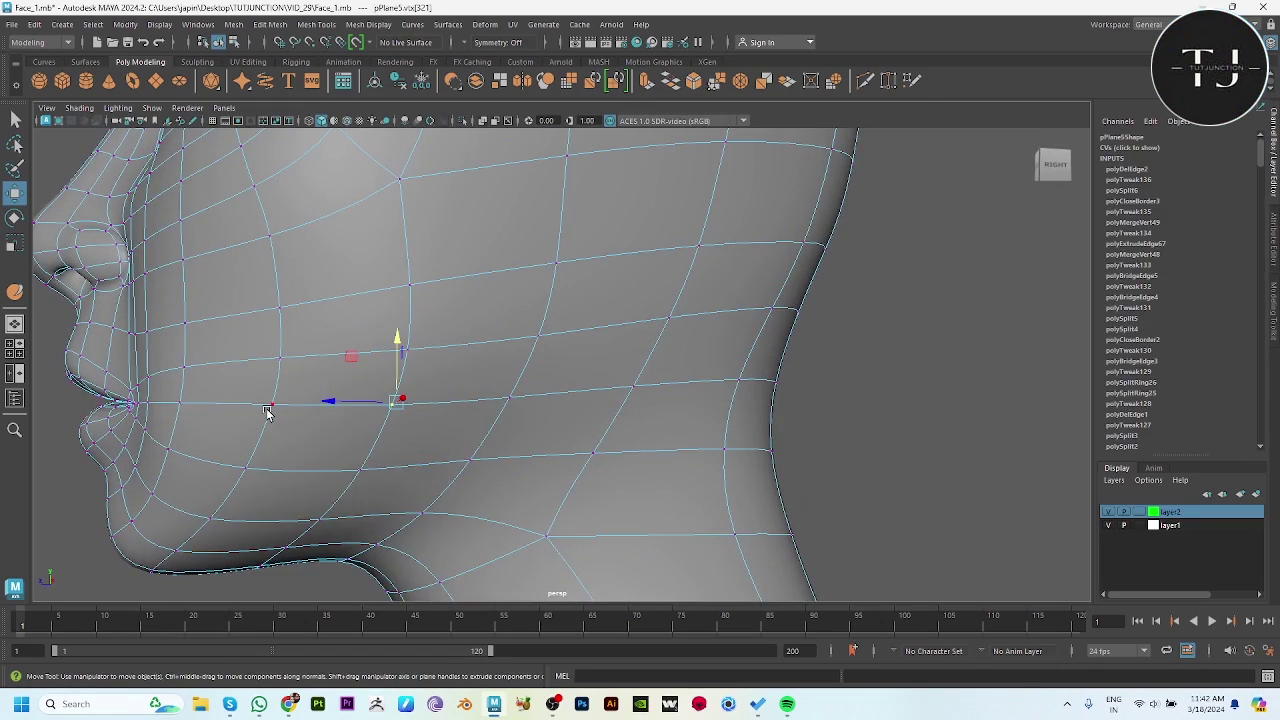
# In the cage view, scale the selected vertices vertically to 0.787 and raise the jaw vertex slightly.
pyautogui.press('1')
pyautogui.keyDown('alt'); pyautogui.moveTo(408, 452); pyautogui.dragTo(634, 463); pyautogui.keyUp('alt')
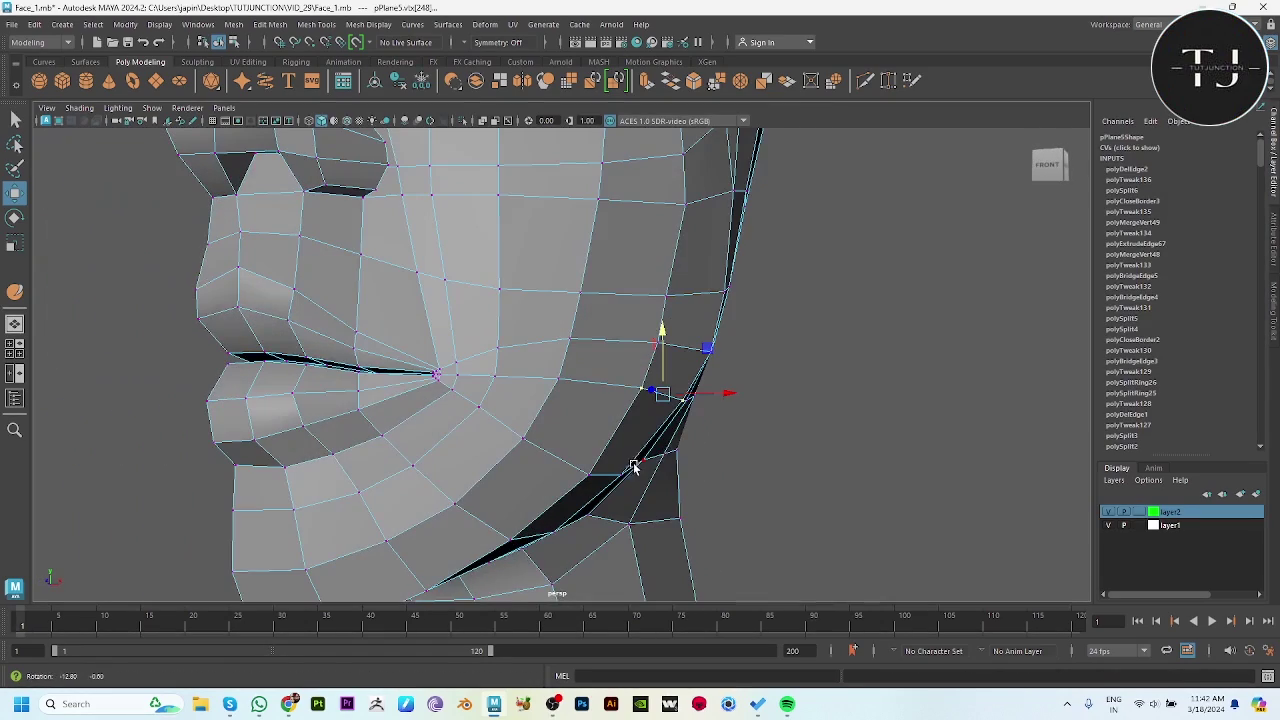
pyautogui.keyDown('alt'); pyautogui.moveTo(797, 403); pyautogui.dragTo(657, 357); pyautogui.keyUp('alt')
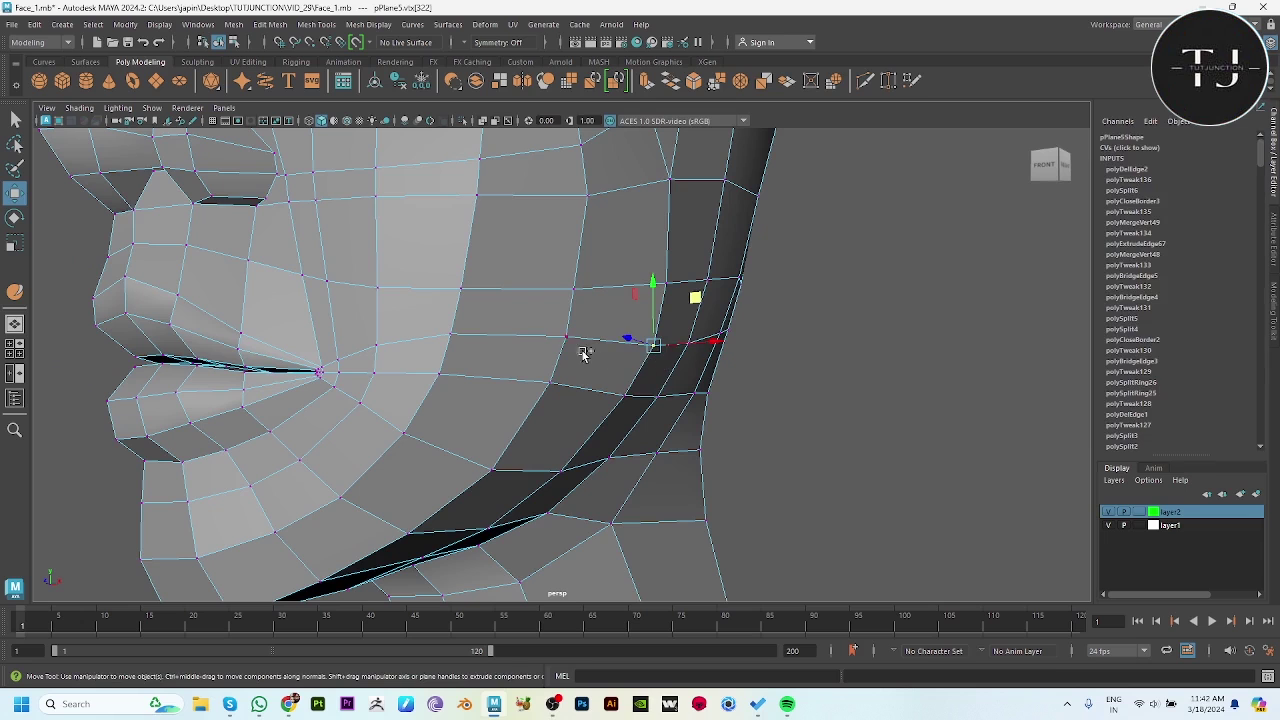
pyautogui.press('[')
pyautogui.press('r')
pyautogui.moveTo(703, 292); pyautogui.dragTo(703, 300)
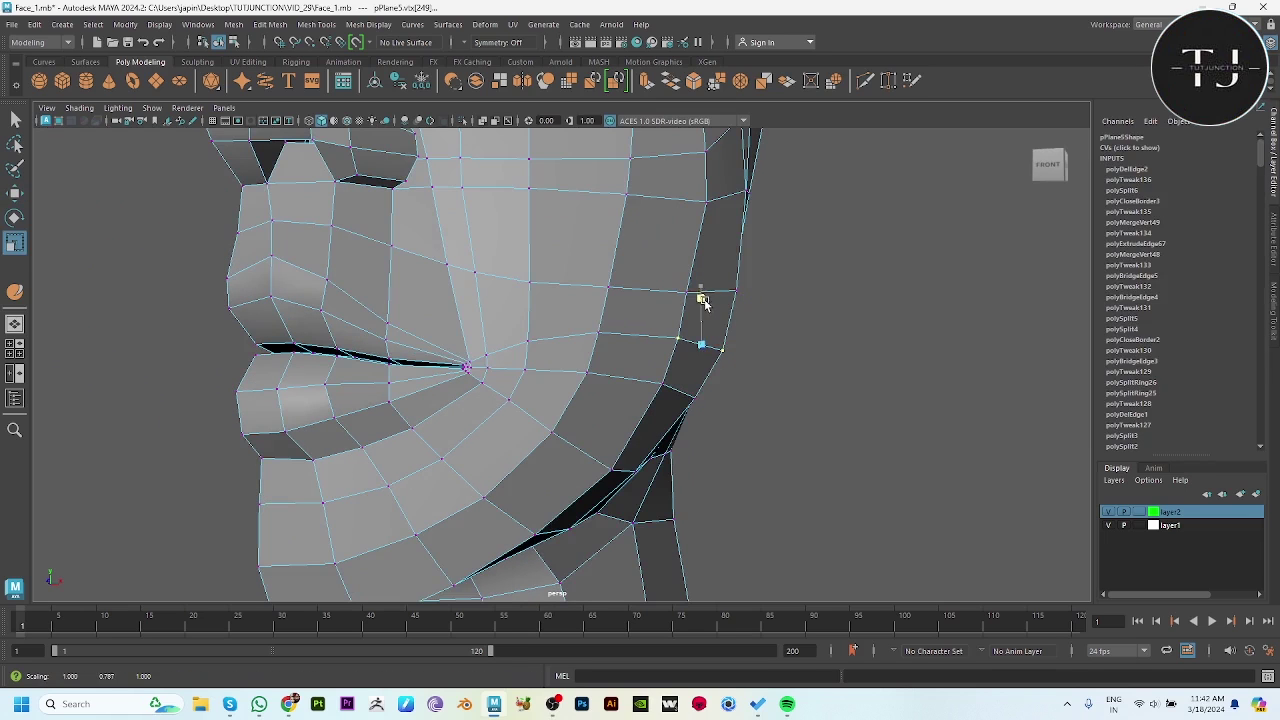
pyautogui.press('w')
pyautogui.press(']')
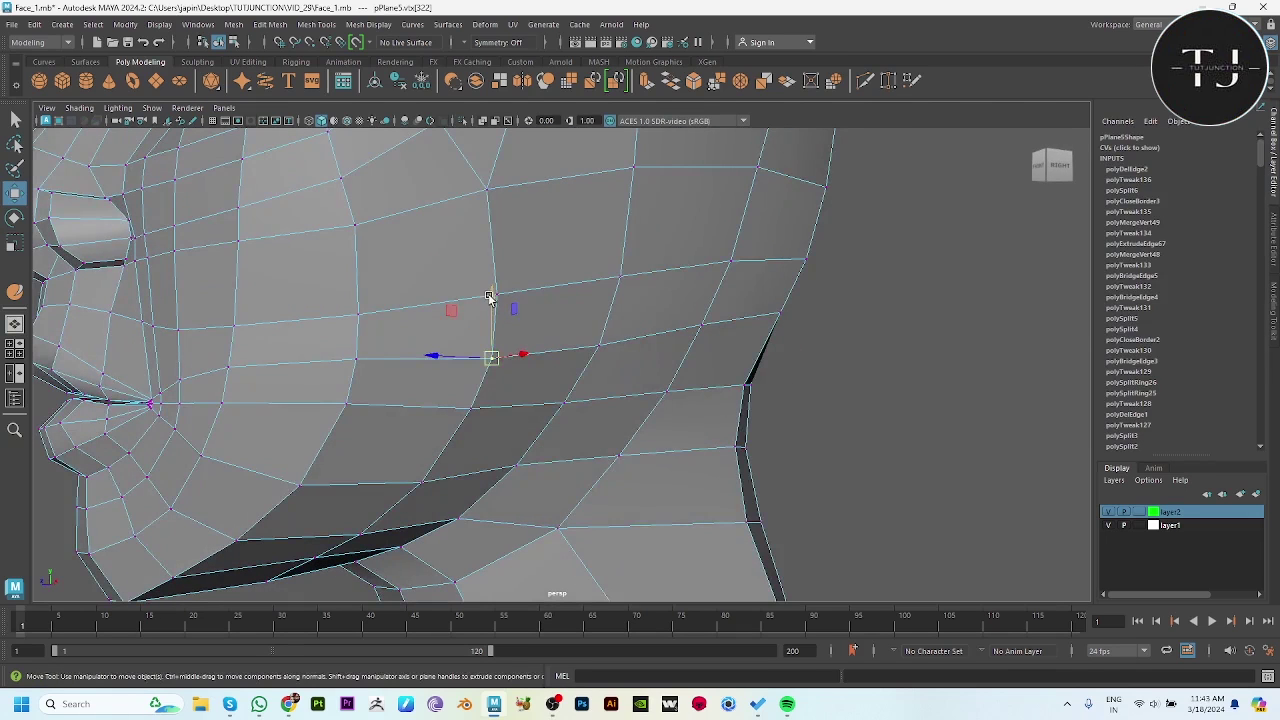
pyautogui.moveTo(489, 297); pyautogui.dragTo(490, 292)
pyautogui.keyDown('alt'); pyautogui.moveTo(583, 352); pyautogui.dragTo(690, 352); pyautogui.keyUp('alt')
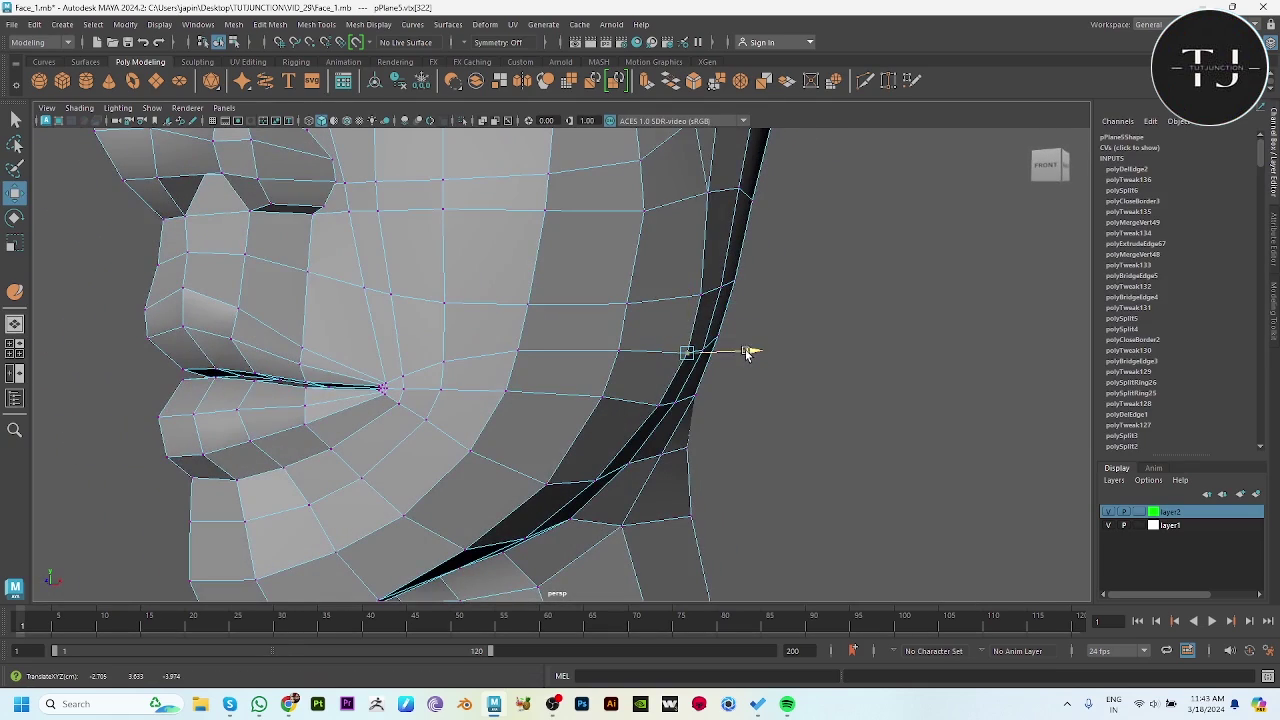
pyautogui.scroll(-3, 745, 352)
# Check the smoothed head from a rear three-quarter view, then reselect it and show the low-poly cage.
pyautogui.click(908, 277)
pyautogui.press('3')
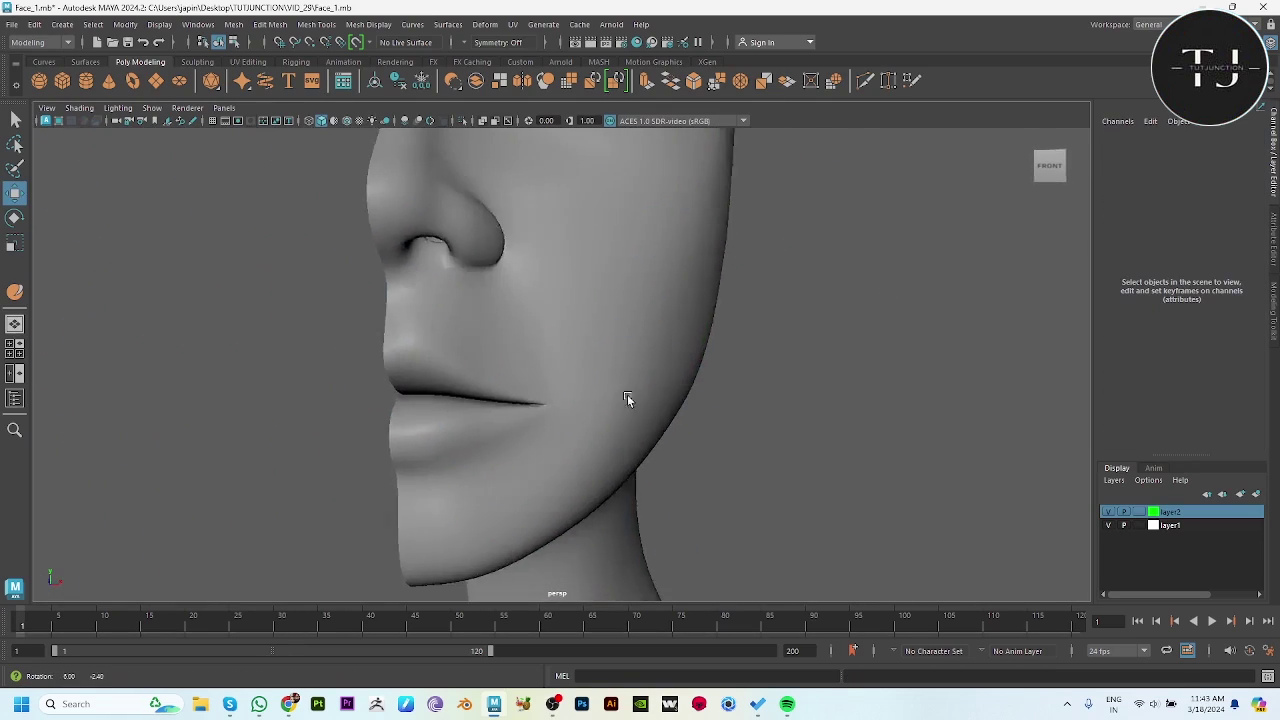
pyautogui.keyDown('alt'); pyautogui.moveTo(627, 394); pyautogui.dragTo(463, 408); pyautogui.keyUp('alt')
pyautogui.scroll(-3, 628, 420)
pyautogui.scroll(-3, 606, 449)
pyautogui.moveTo(606, 449)
pyautogui.keyDown('alt'); pyautogui.mouseDown()
pyautogui.moveTo(654, 466)
pyautogui.moveTo(588, 482)
pyautogui.moveTo(686, 457)
pyautogui.mouseUp(); pyautogui.keyUp('alt')
pyautogui.click(588, 482)
pyautogui.scroll(3, 689, 423)
pyautogui.scroll(3, 783, 423)
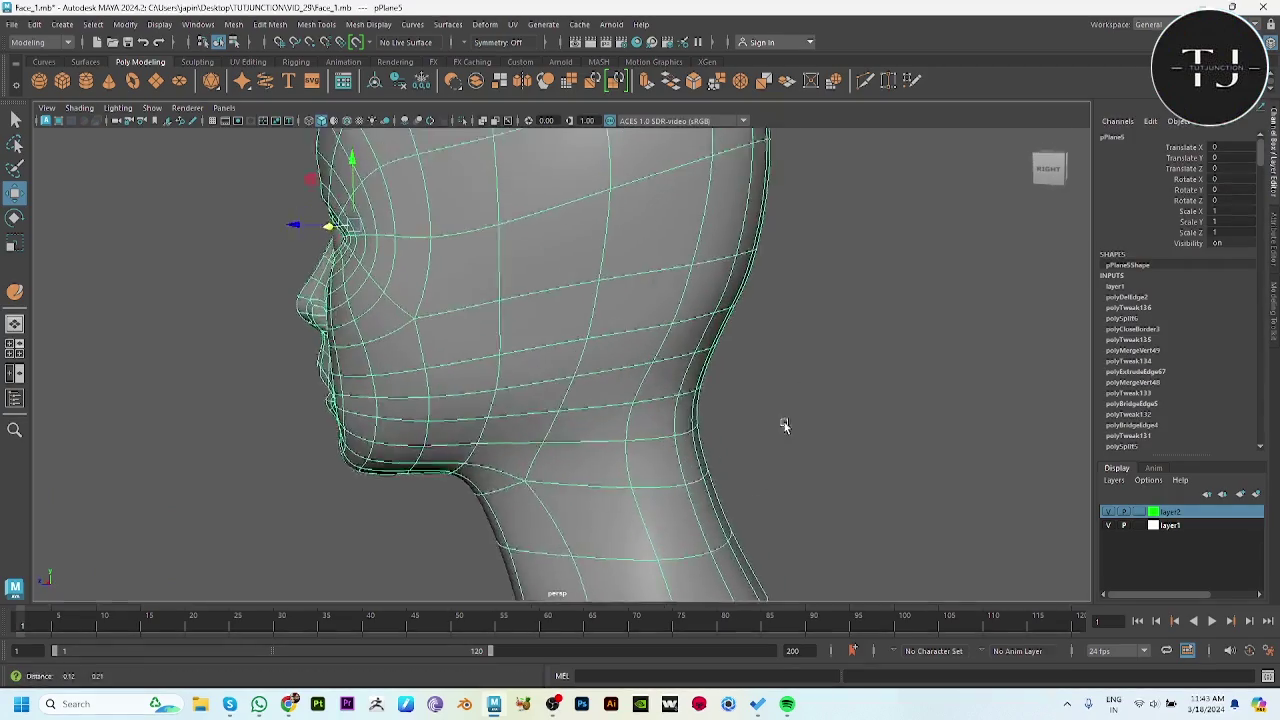
pyautogui.scroll(3, 824, 460)
pyautogui.press('1')
pyautogui.moveTo(806, 437)
pyautogui.keyDown('alt'); pyautogui.mouseDown()
pyautogui.moveTo(751, 429)
pyautogui.moveTo(771, 451)
pyautogui.moveTo(573, 361)
pyautogui.moveTo(612, 350)
pyautogui.mouseUp(); pyautogui.keyUp('alt')
# In vertex mode, adjust the back-of-neck vertices and pull the back-of-skull vertices inward.
pyautogui.press('F9')
pyautogui.click(679, 330)
pyautogui.moveTo(618, 420); pyautogui.dragTo(627, 397)
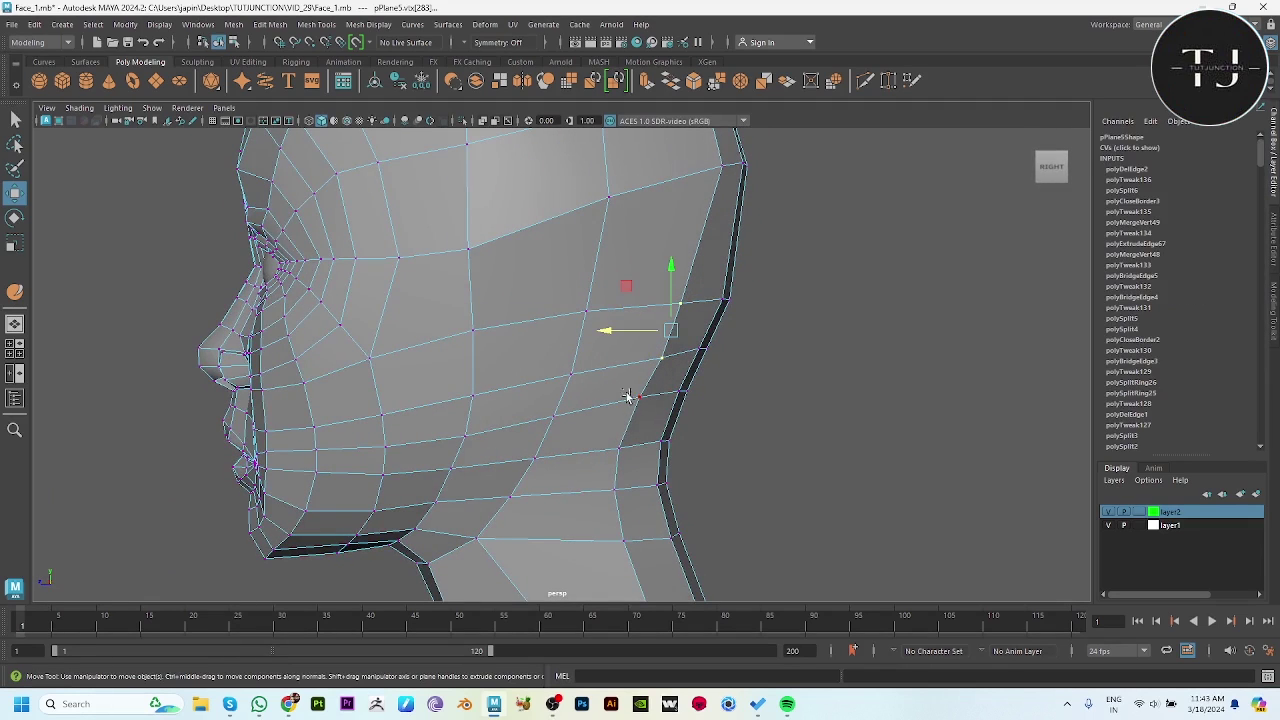
pyautogui.moveTo(616, 335); pyautogui.dragTo(612, 333)
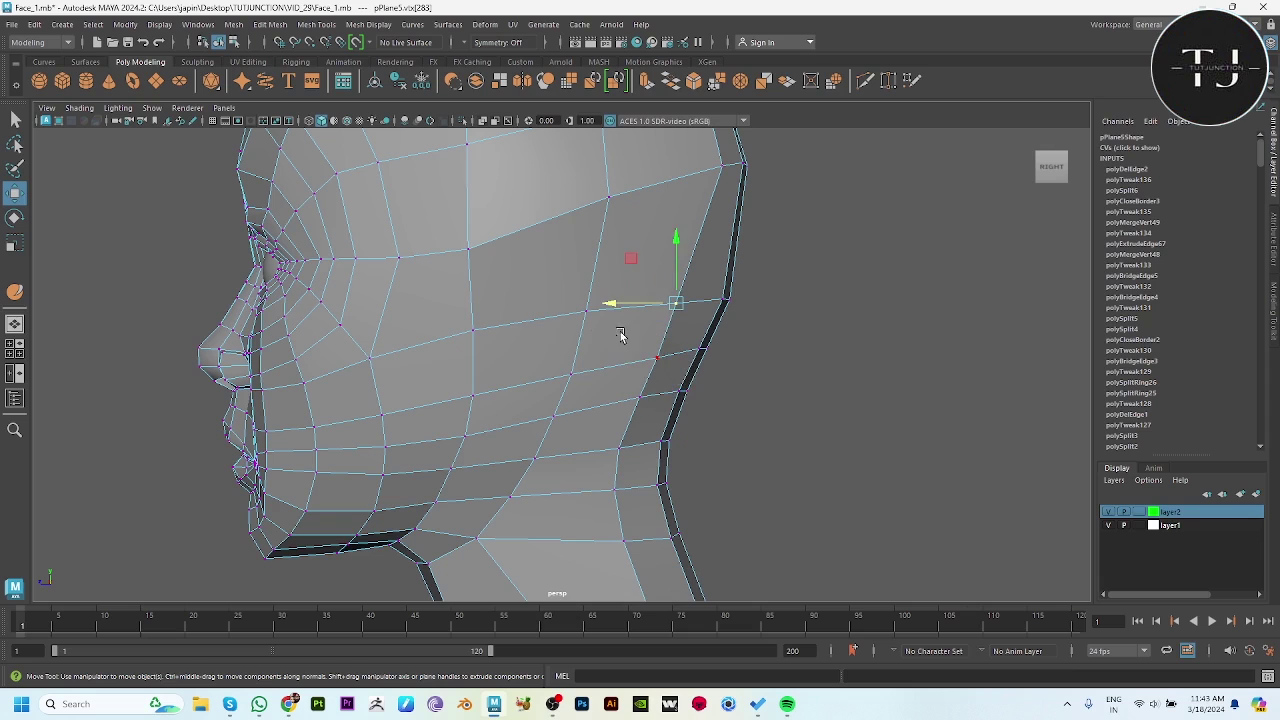
pyautogui.keyDown('alt'); pyautogui.moveTo(615, 300); pyautogui.dragTo(620, 440, button='middle'); pyautogui.keyUp('alt')
pyautogui.click(727, 320)
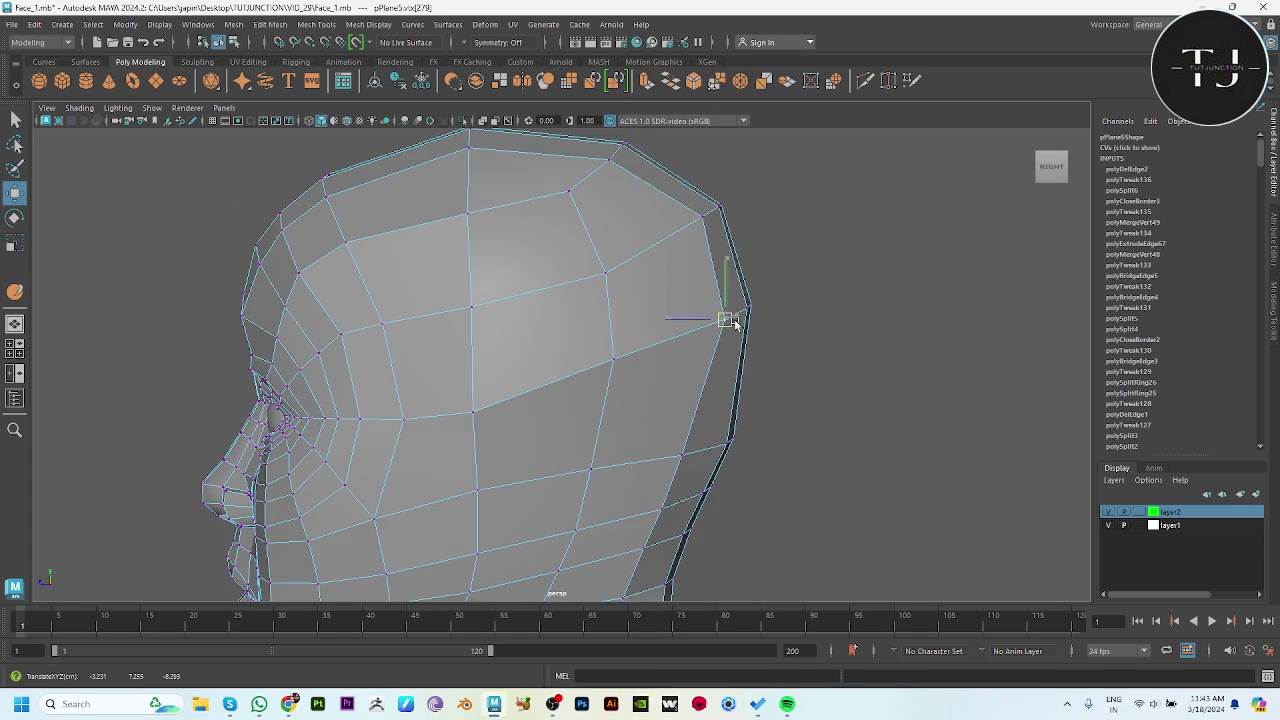
pyautogui.click(703, 228)
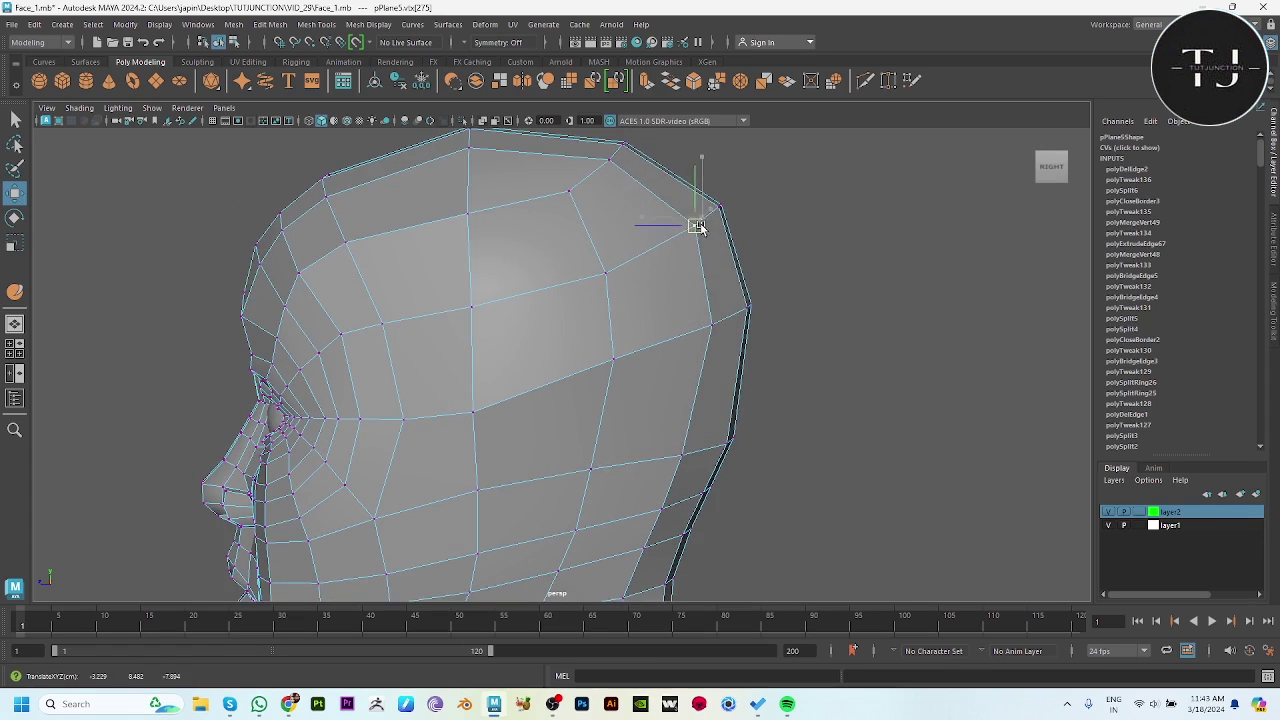
pyautogui.moveTo(620, 168); pyautogui.dragTo(614, 163)
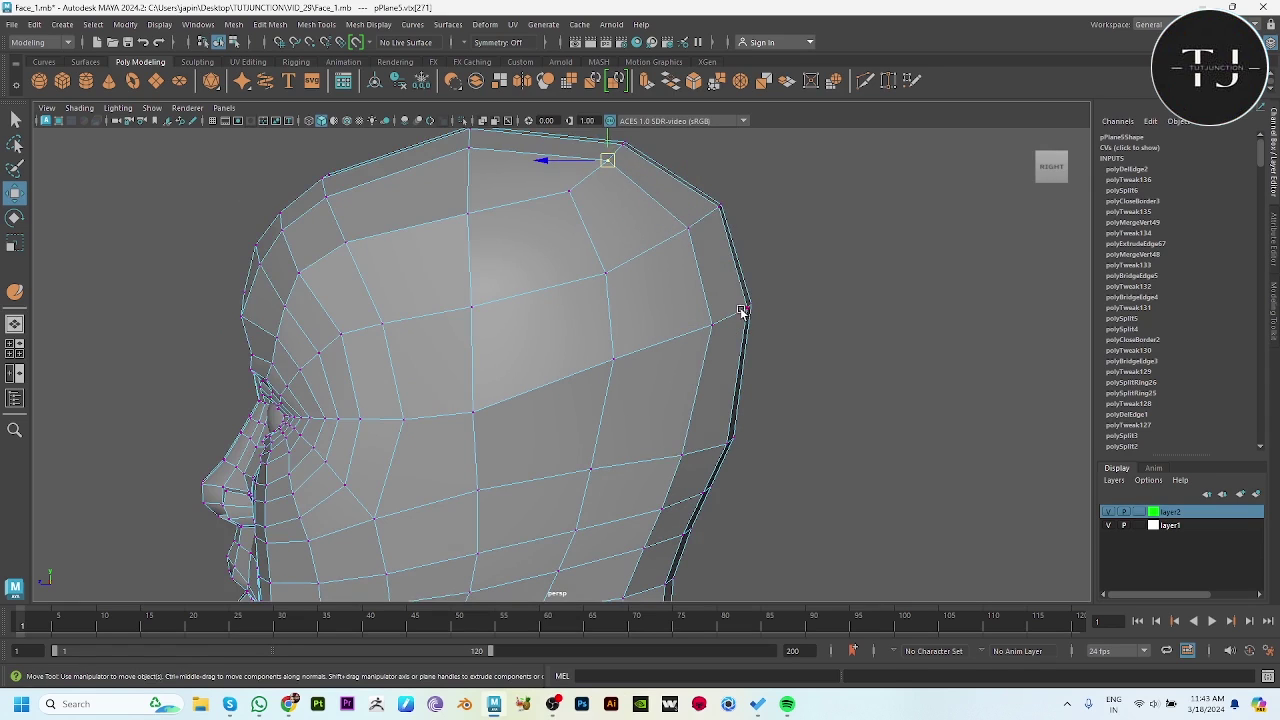
pyautogui.keyDown('alt'); pyautogui.moveTo(722, 432); pyautogui.dragTo(694, 343); pyautogui.keyUp('alt')
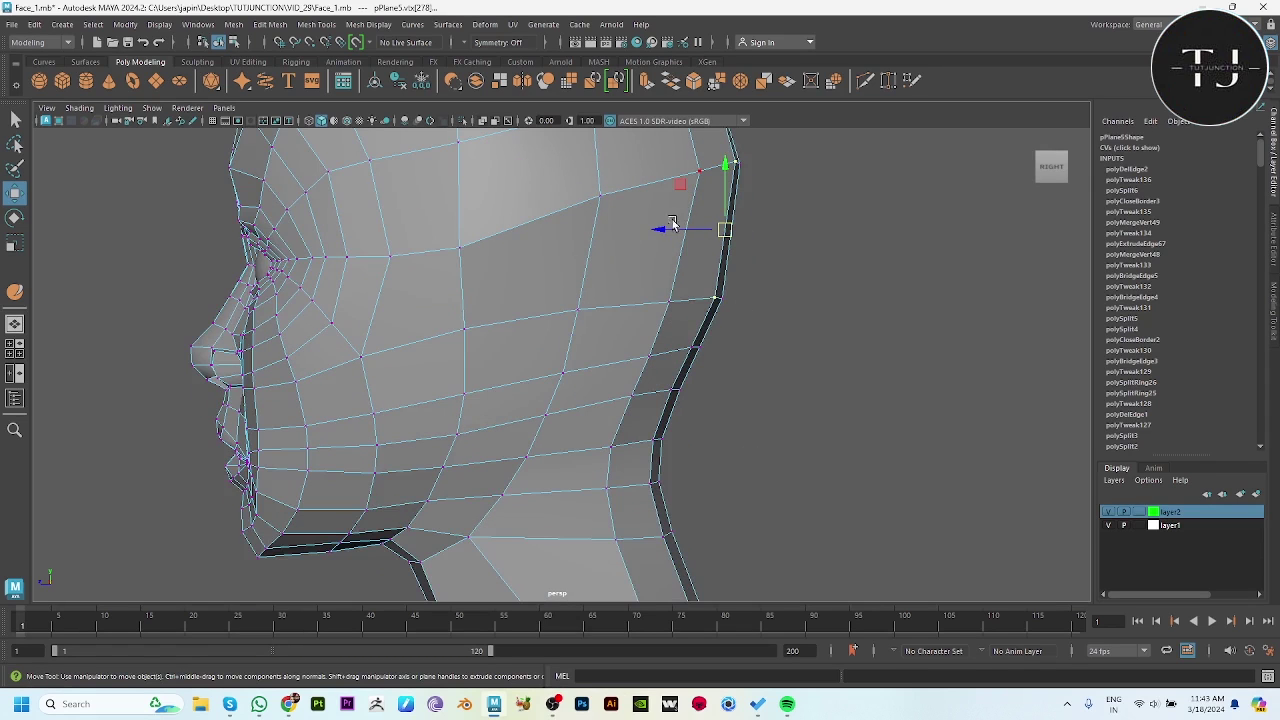
pyautogui.moveTo(672, 223); pyautogui.dragTo(664, 230)
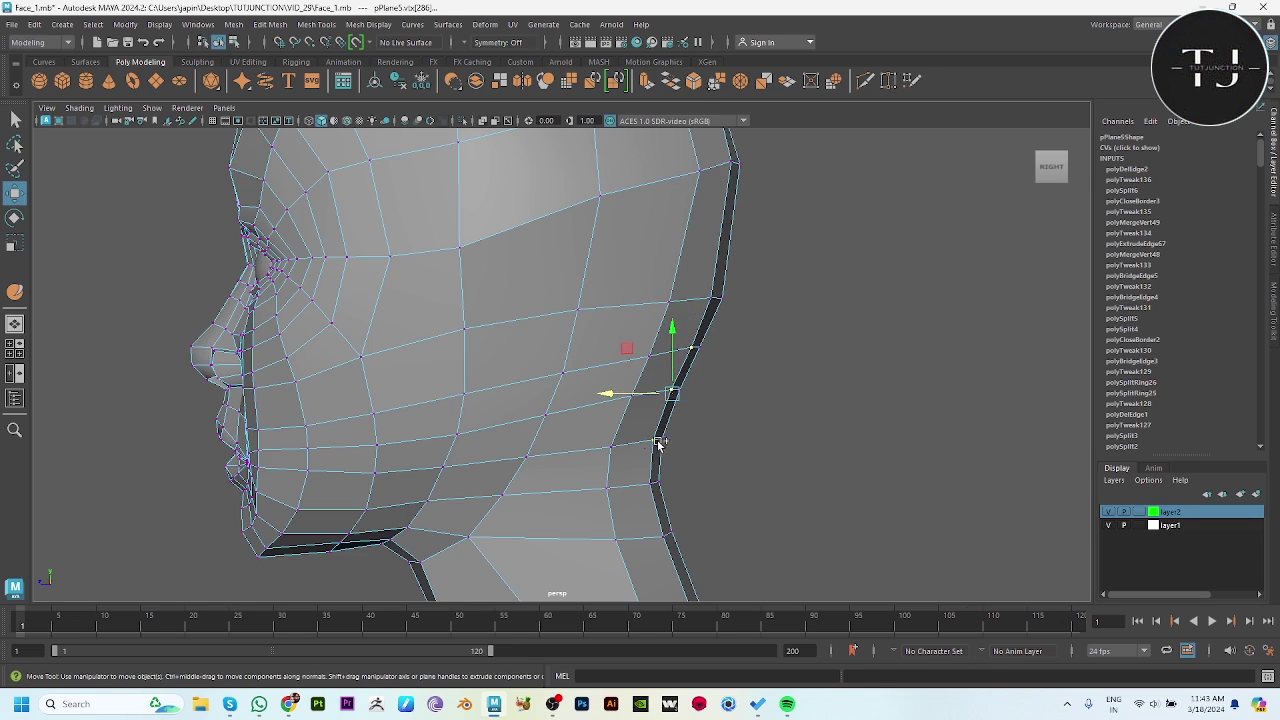
# Orbit around the head, switching between the smoothed preview (3) and the low-poly cage (1).
pyautogui.click(723, 349)
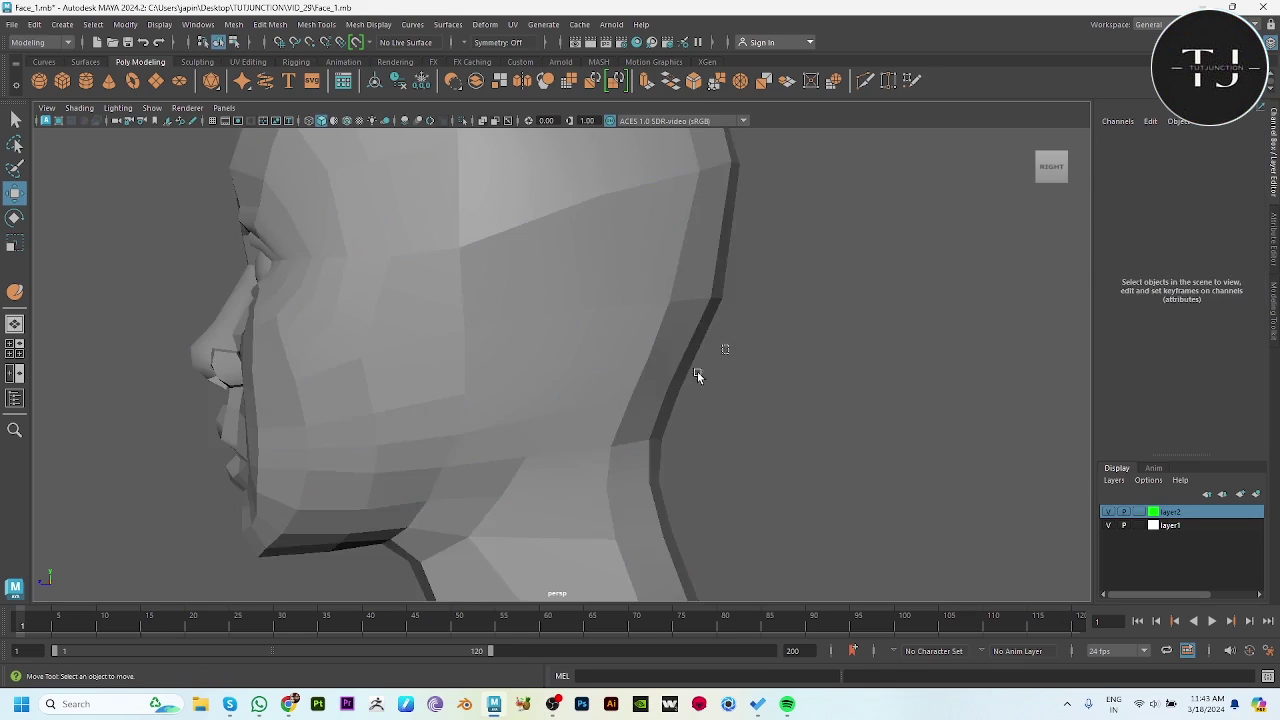
pyautogui.press('3')
pyautogui.moveTo(778, 375)
pyautogui.keyDown('alt'); pyautogui.mouseDown()
pyautogui.moveTo(603, 367)
pyautogui.moveTo(683, 395)
pyautogui.moveTo(666, 362)
pyautogui.moveTo(570, 334)
pyautogui.moveTo(743, 363)
pyautogui.moveTo(717, 331)
pyautogui.moveTo(723, 380)
pyautogui.mouseUp(); pyautogui.keyUp('alt')
pyautogui.scroll(-3, 655, 357)
pyautogui.scroll(3, 595, 330)
pyautogui.click(595, 331)
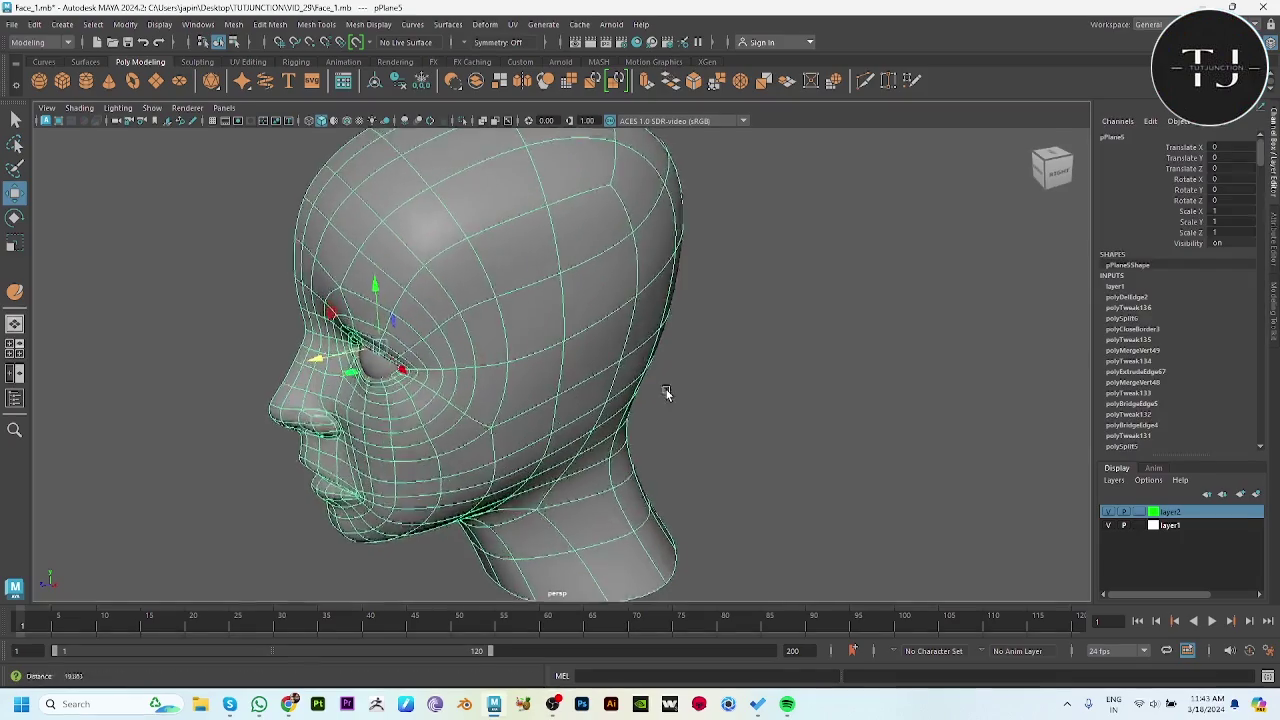
pyautogui.keyDown('alt'); pyautogui.moveTo(595, 331); pyautogui.dragTo(703, 363); pyautogui.keyUp('alt')
pyautogui.scroll(2, 609, 337)
pyautogui.press('1')
pyautogui.scroll(2, 651, 320)
pyautogui.moveTo(651, 320)
pyautogui.keyDown('alt'); pyautogui.mouseDown()
pyautogui.moveTo(777, 306)
pyautogui.moveTo(614, 446)
pyautogui.moveTo(597, 409)
pyautogui.moveTo(611, 398)
pyautogui.moveTo(609, 428)
pyautogui.mouseUp(); pyautogui.keyUp('alt')
pyautogui.scroll(2, 614, 446)
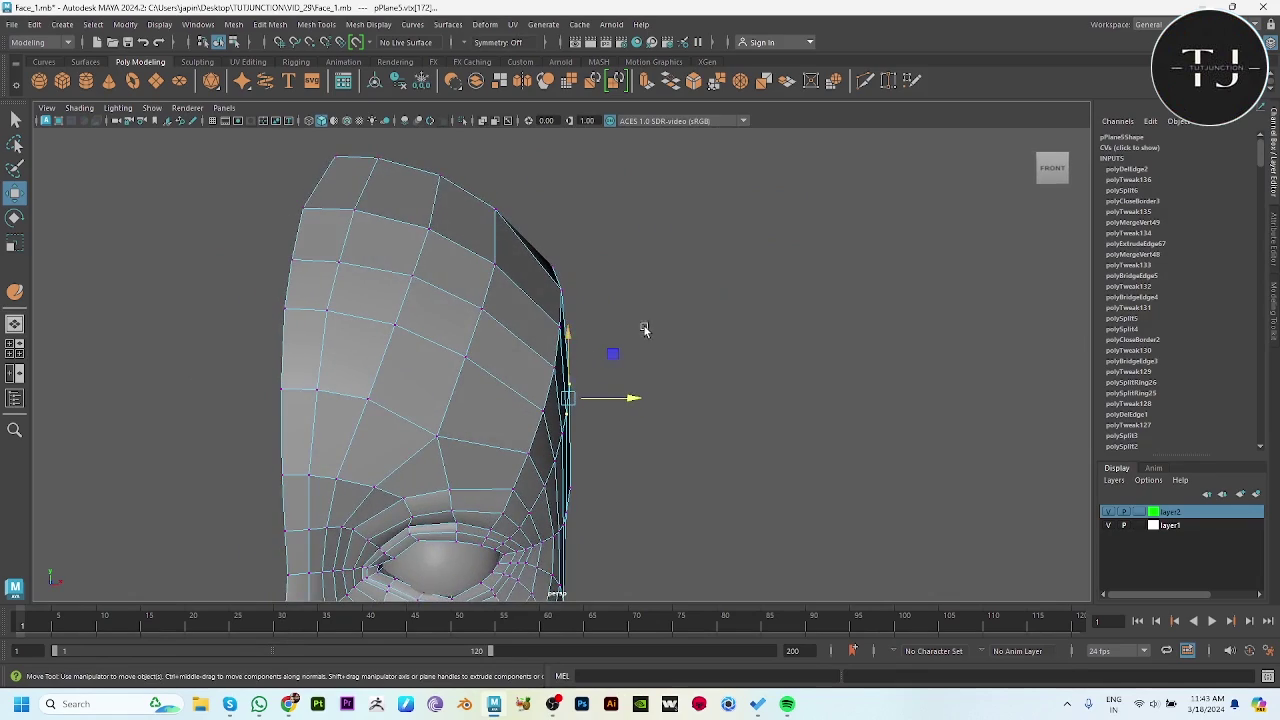
pyautogui.keyDown('alt'); pyautogui.moveTo(644, 330); pyautogui.dragTo(405, 388); pyautogui.keyUp('alt')
pyautogui.moveTo(508, 268)
pyautogui.keyDown('alt'); pyautogui.mouseDown()
pyautogui.moveTo(543, 289)
pyautogui.moveTo(540, 262)
pyautogui.mouseUp(); pyautogui.keyUp('alt')
# Check the smoothed head from above, then maximize the side view with the cage framing the upper skull.
pyautogui.press('3')
pyautogui.click(751, 299)
pyautogui.moveTo(751, 299)
pyautogui.keyDown('alt'); pyautogui.mouseDown()
pyautogui.moveTo(423, 406)
pyautogui.moveTo(500, 437)
pyautogui.moveTo(560, 409)
pyautogui.moveTo(691, 540)
pyautogui.moveTo(731, 343)
pyautogui.moveTo(663, 394)
pyautogui.moveTo(746, 453)
pyautogui.moveTo(547, 433)
pyautogui.moveTo(486, 443)
pyautogui.mouseUp(); pyautogui.keyUp('alt')
pyautogui.press('1')
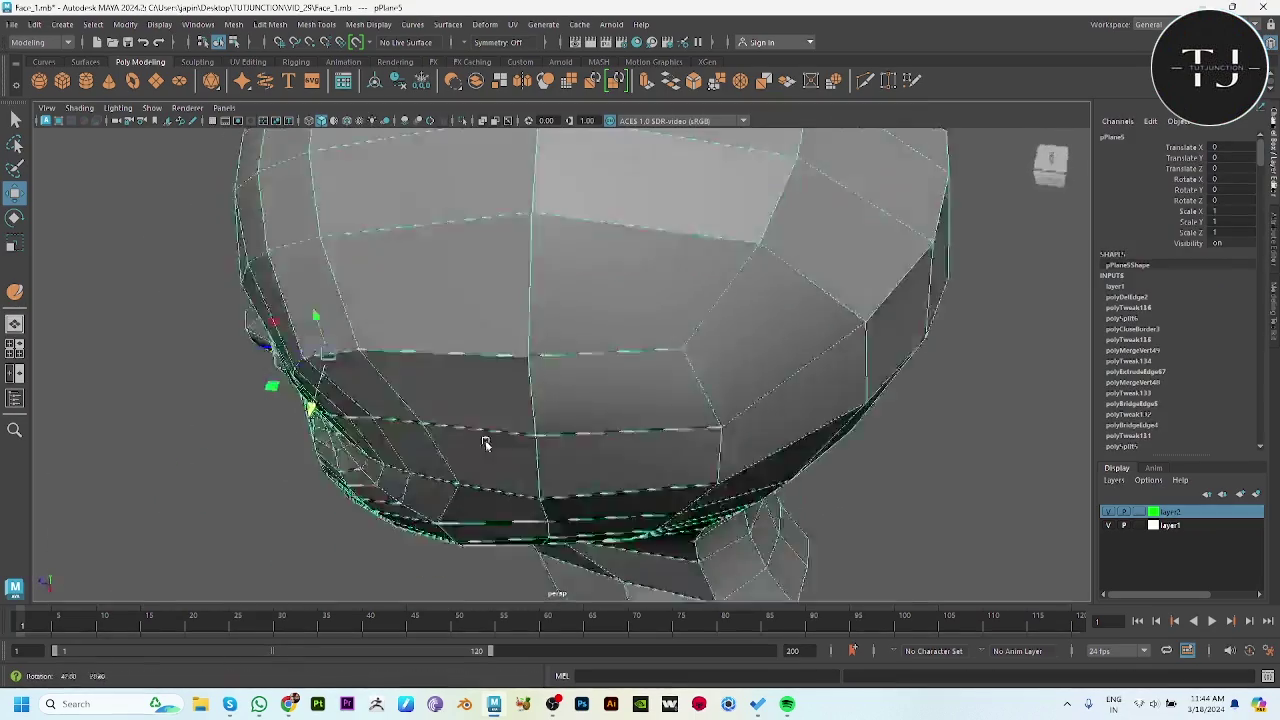
pyautogui.press('space')
pyautogui.press('space')
pyautogui.scroll(-2, 665, 408)
pyautogui.keyDown('alt'); pyautogui.moveTo(665, 408); pyautogui.dragTo(523, 467, button='middle'); pyautogui.keyUp('alt')
# Pull the forehead and top-of-skull vertices up onto the skull outline in the side photo.
pyautogui.click(436, 363)
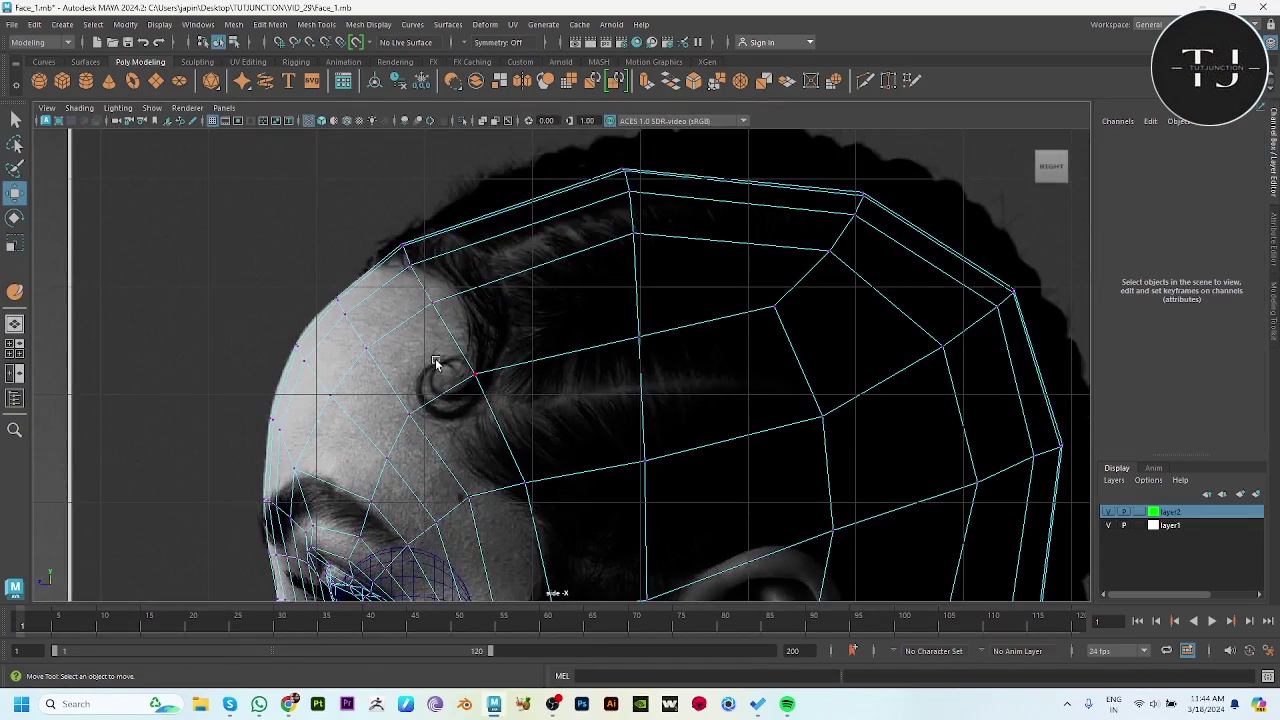
pyautogui.moveTo(466, 323); pyautogui.dragTo(466, 324)
pyautogui.moveTo(423, 257); pyautogui.dragTo(457, 254)
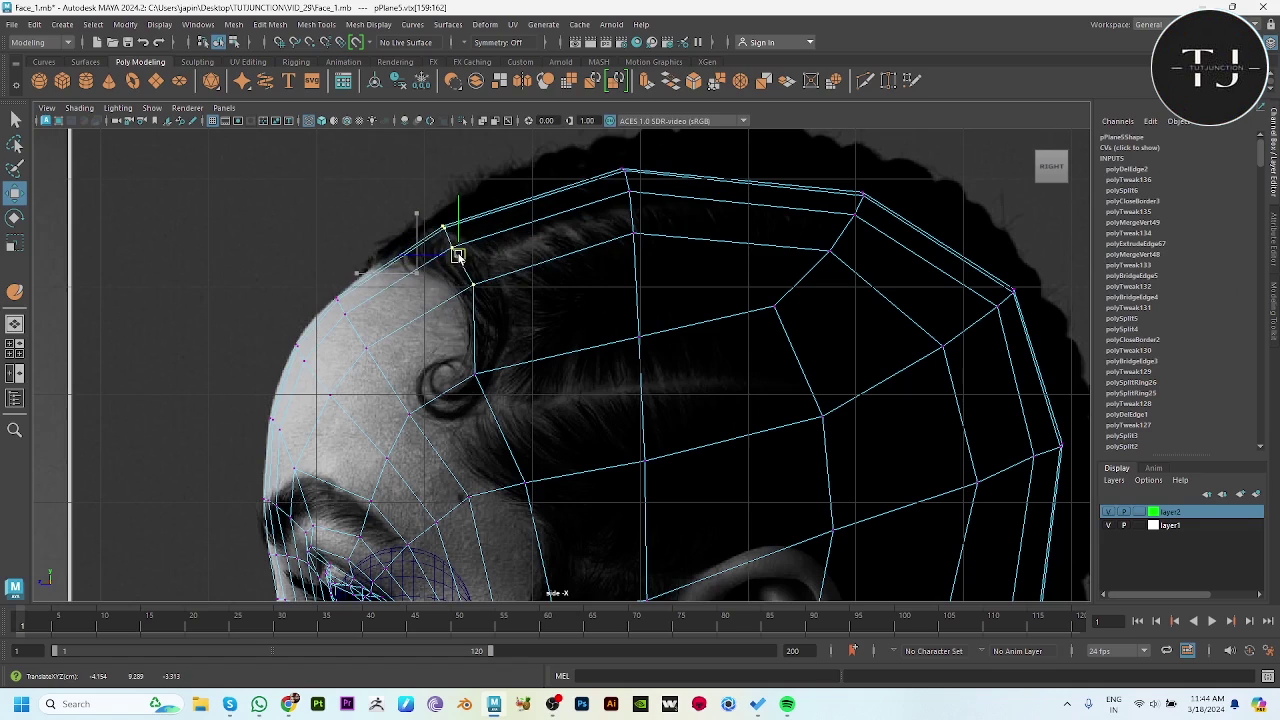
pyautogui.click(451, 247)
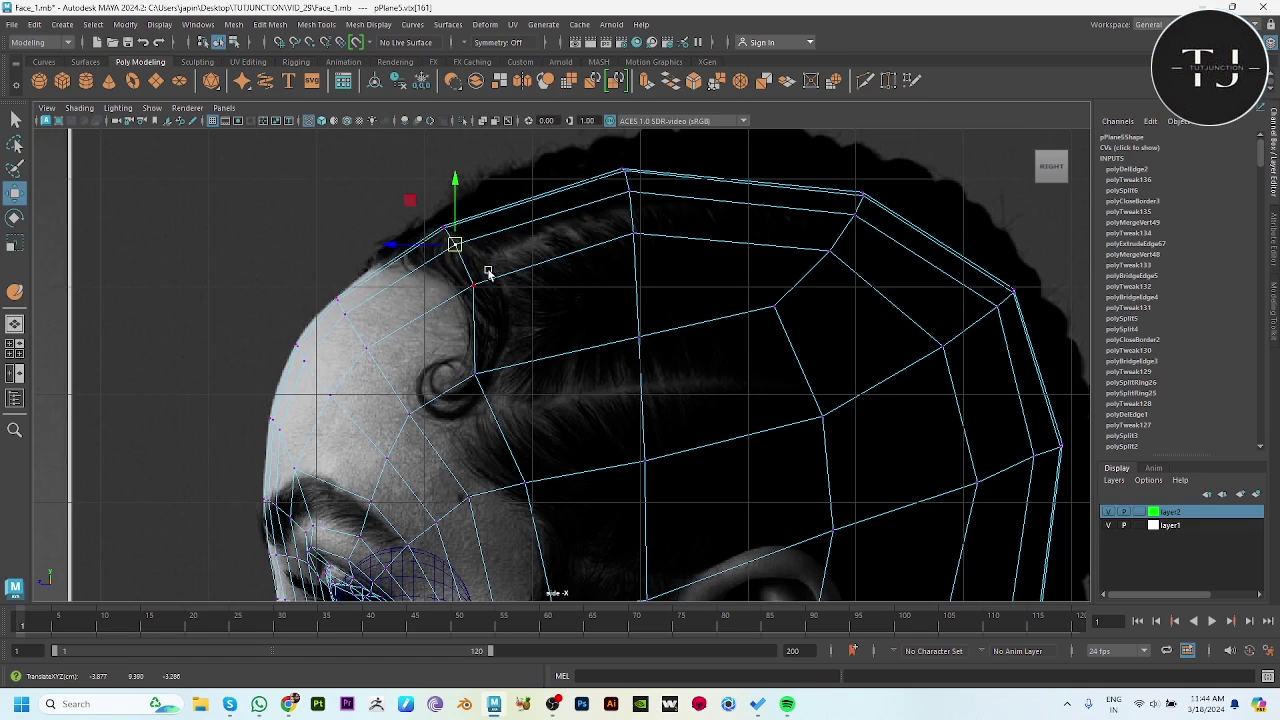
pyautogui.moveTo(475, 374); pyautogui.dragTo(486, 370)
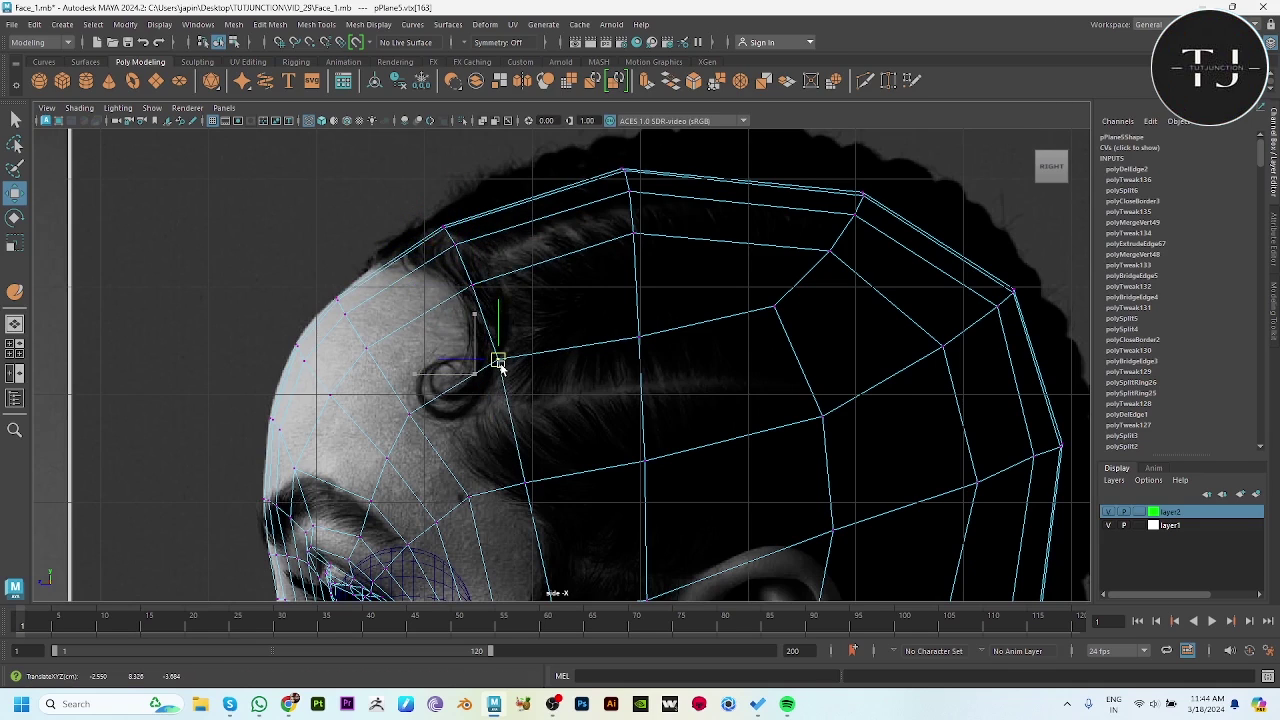
pyautogui.keyDown('alt'); pyautogui.moveTo(550, 378); pyautogui.dragTo(550, 332, button='middle'); pyautogui.keyUp('alt')
pyautogui.moveTo(636, 304); pyautogui.dragTo(636, 279)
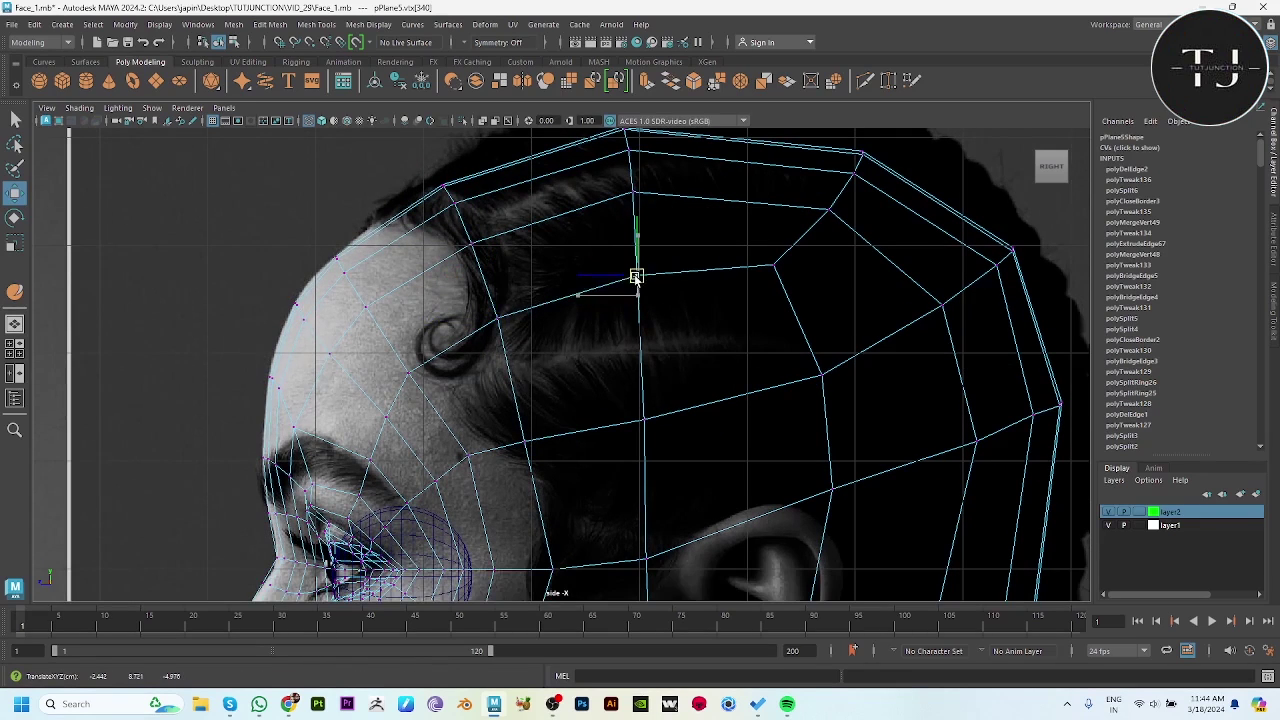
# Push the back-of-skull vertices out to match the reference head outline.
pyautogui.moveTo(789, 289); pyautogui.dragTo(778, 274)
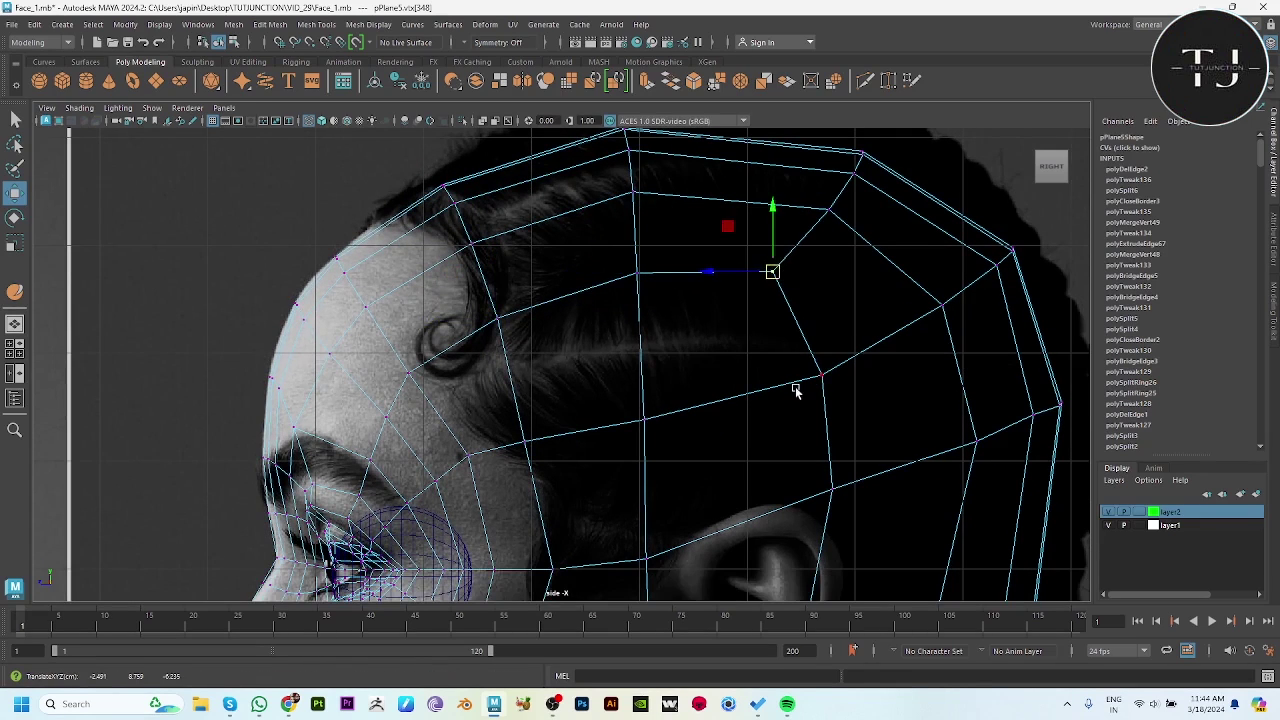
pyautogui.keyDown('alt'); pyautogui.moveTo(795, 390); pyautogui.dragTo(814, 281, button='middle'); pyautogui.keyUp('alt')
pyautogui.click(838, 298)
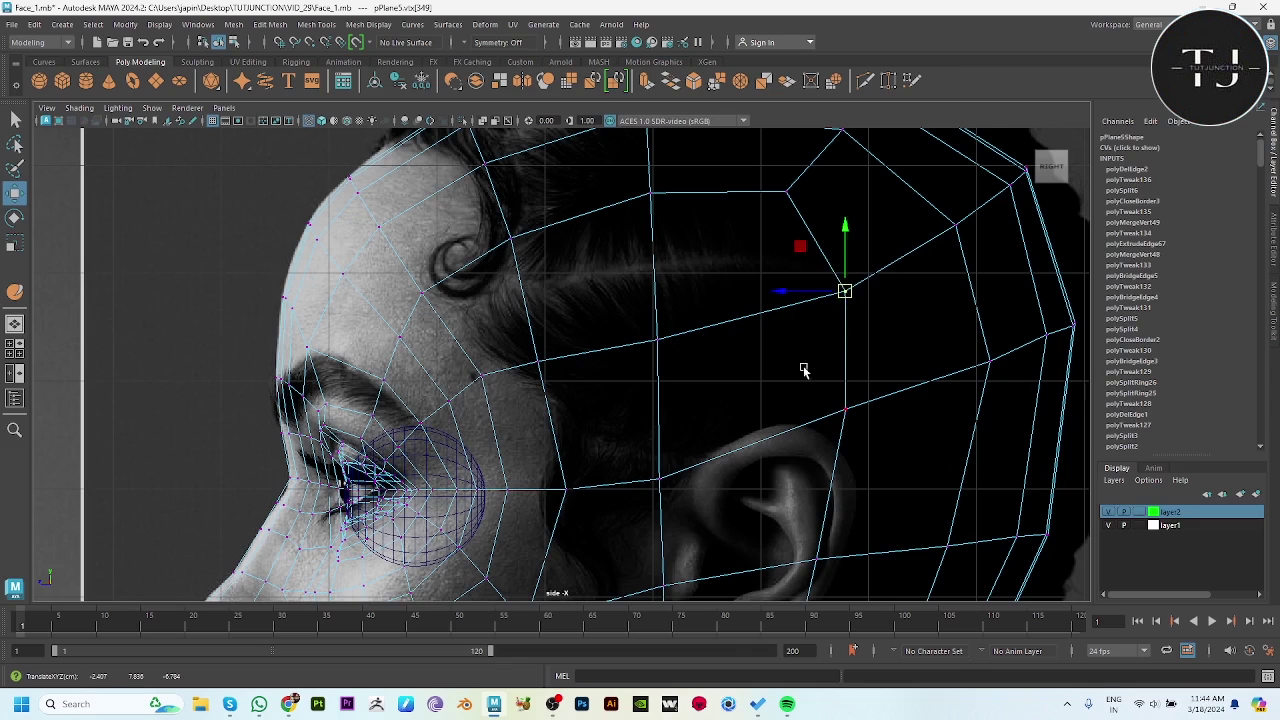
pyautogui.moveTo(845, 410); pyautogui.dragTo(858, 410)
pyautogui.keyDown('alt'); pyautogui.moveTo(758, 416); pyautogui.dragTo(808, 331, button='middle'); pyautogui.keyUp('alt')
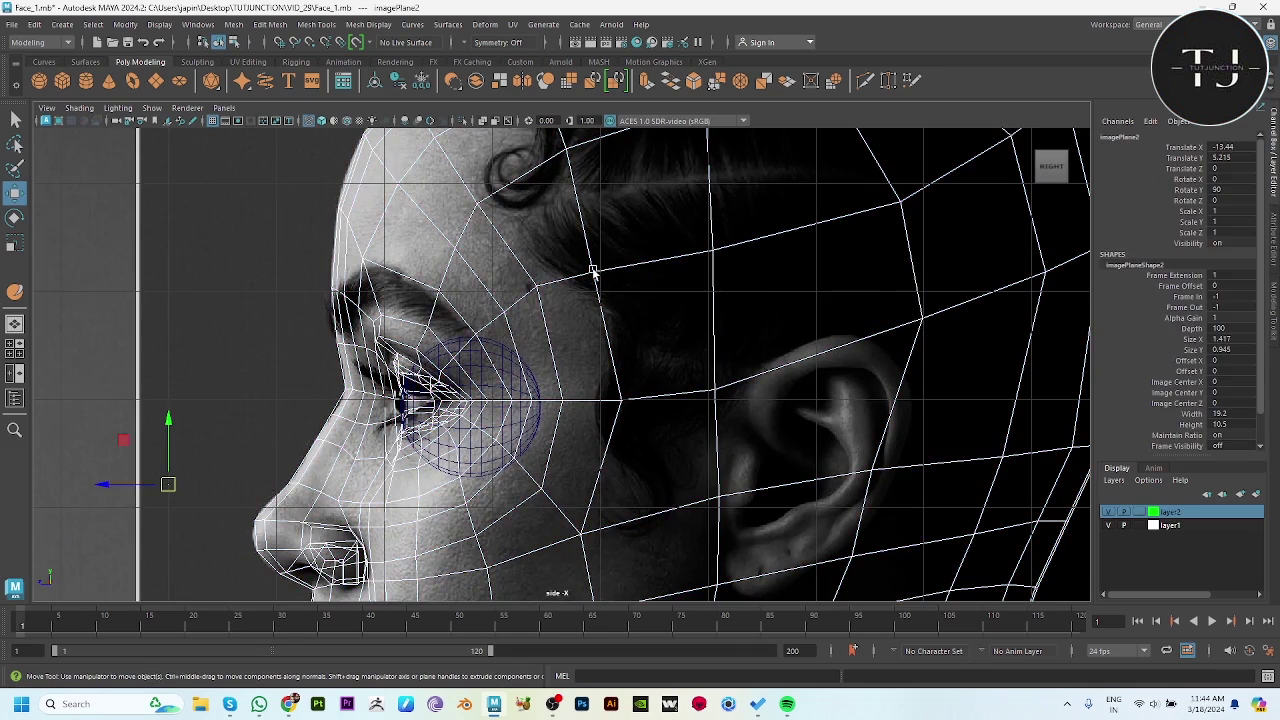
# Adjust the vertices in front of, above and over the ear to follow the reference.
pyautogui.click(593, 272)
pyautogui.click(621, 400)
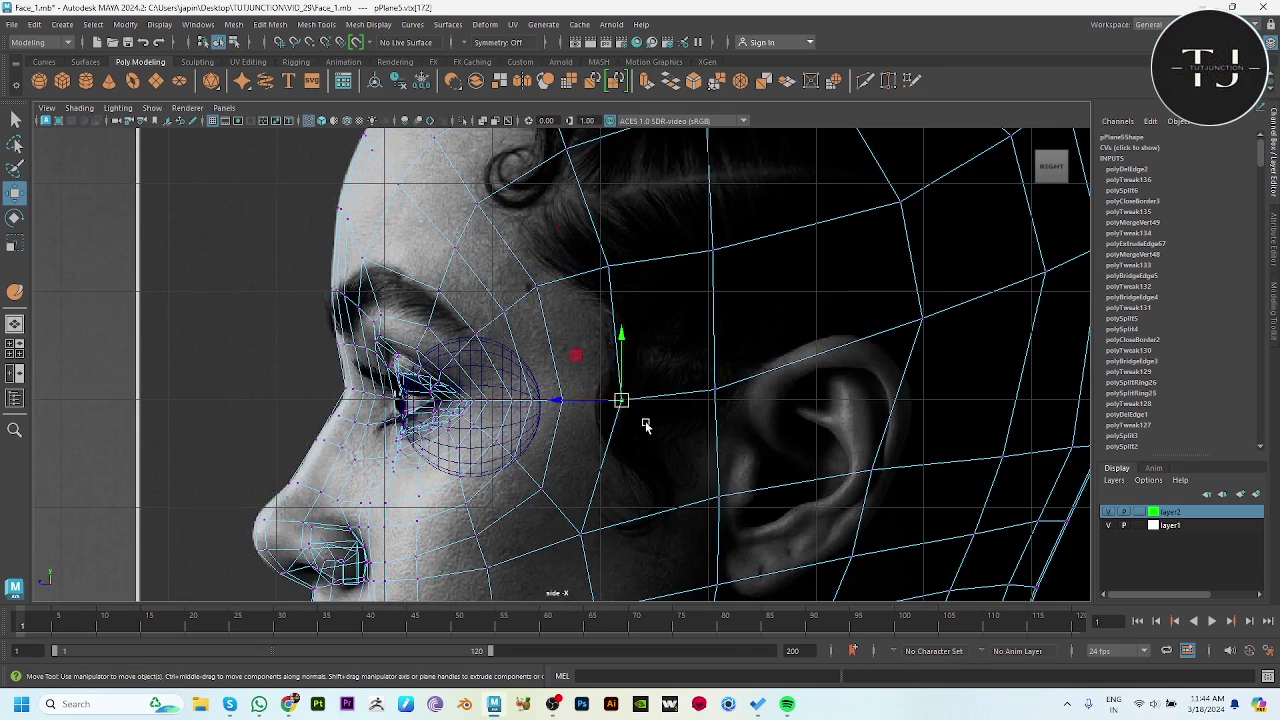
pyautogui.keyDown('alt'); pyautogui.moveTo(625, 400); pyautogui.dragTo(620, 449, button='middle'); pyautogui.keyUp('alt')
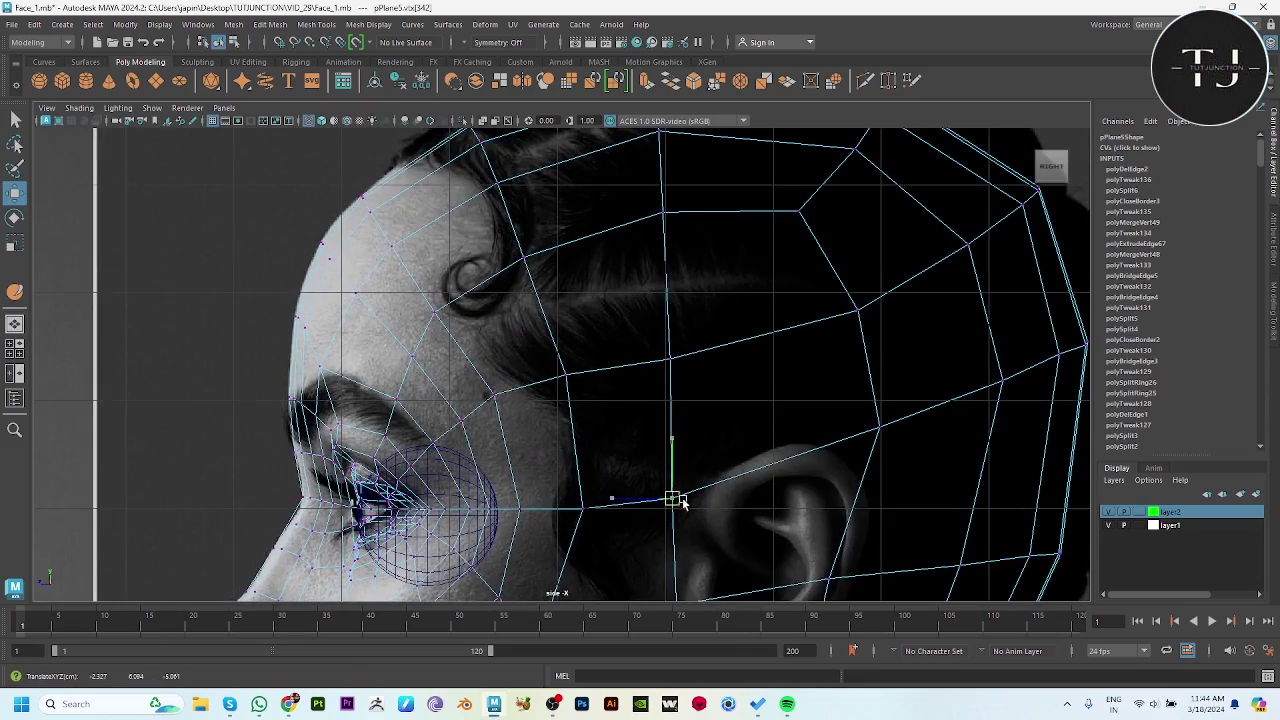
pyautogui.moveTo(681, 502); pyautogui.dragTo(697, 503)
pyautogui.keyDown('alt'); pyautogui.moveTo(697, 503); pyautogui.dragTo(630, 319, button='middle'); pyautogui.keyUp('alt')
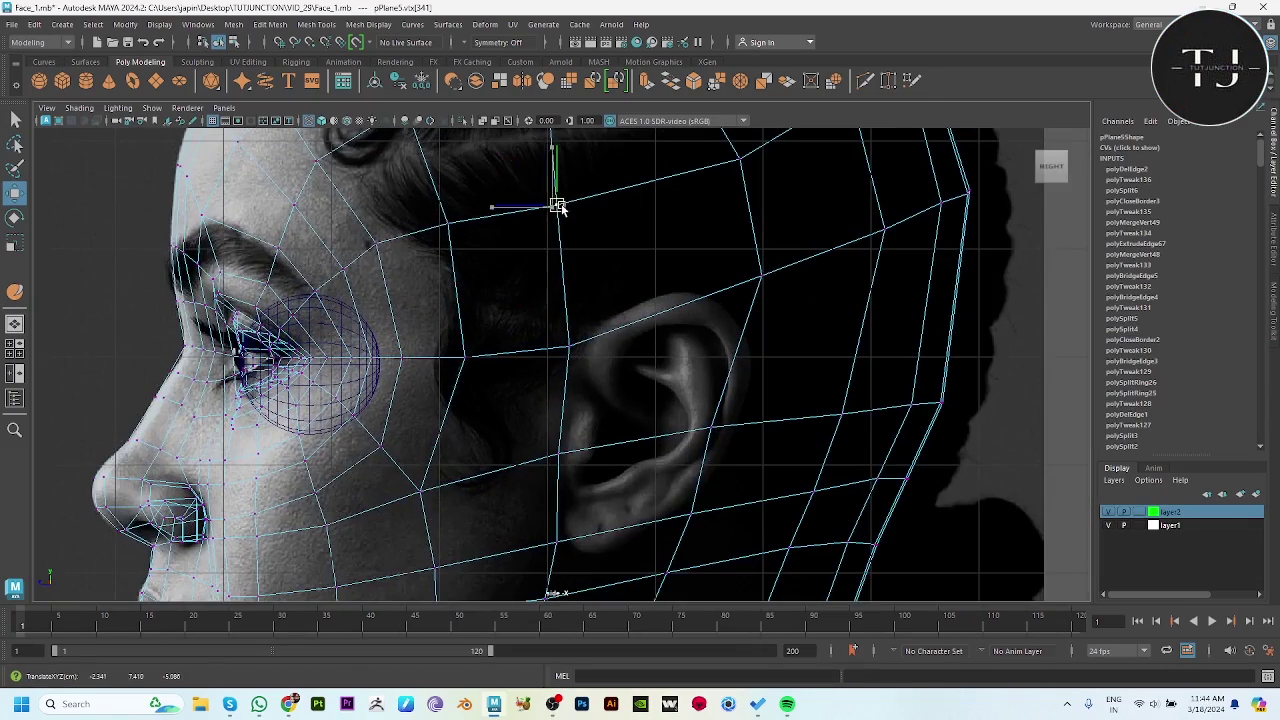
pyautogui.keyDown('alt'); pyautogui.moveTo(557, 205); pyautogui.dragTo(543, 280, button='middle'); pyautogui.keyUp('alt')
pyautogui.click(723, 243)
pyautogui.moveTo(721, 244); pyautogui.dragTo(737, 363)
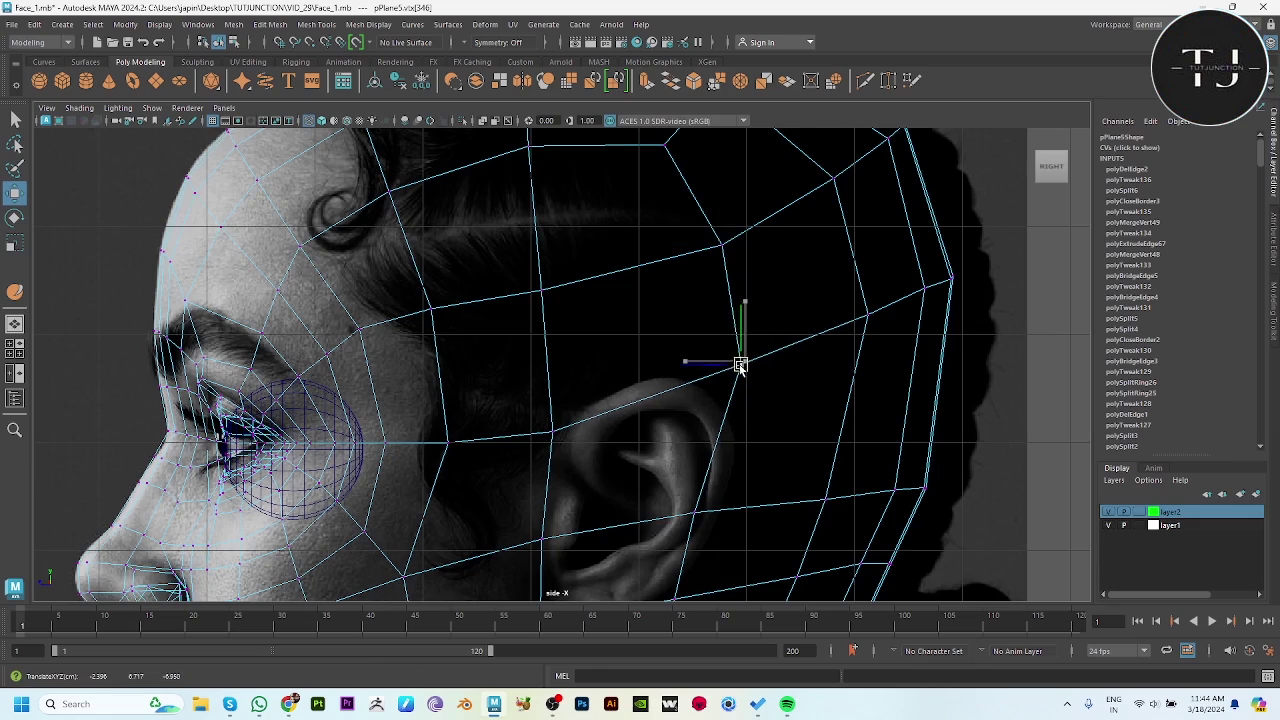
pyautogui.keyDown('alt'); pyautogui.moveTo(748, 417); pyautogui.dragTo(752, 261, button='middle'); pyautogui.keyUp('alt')
pyautogui.moveTo(713, 372); pyautogui.dragTo(711, 354)
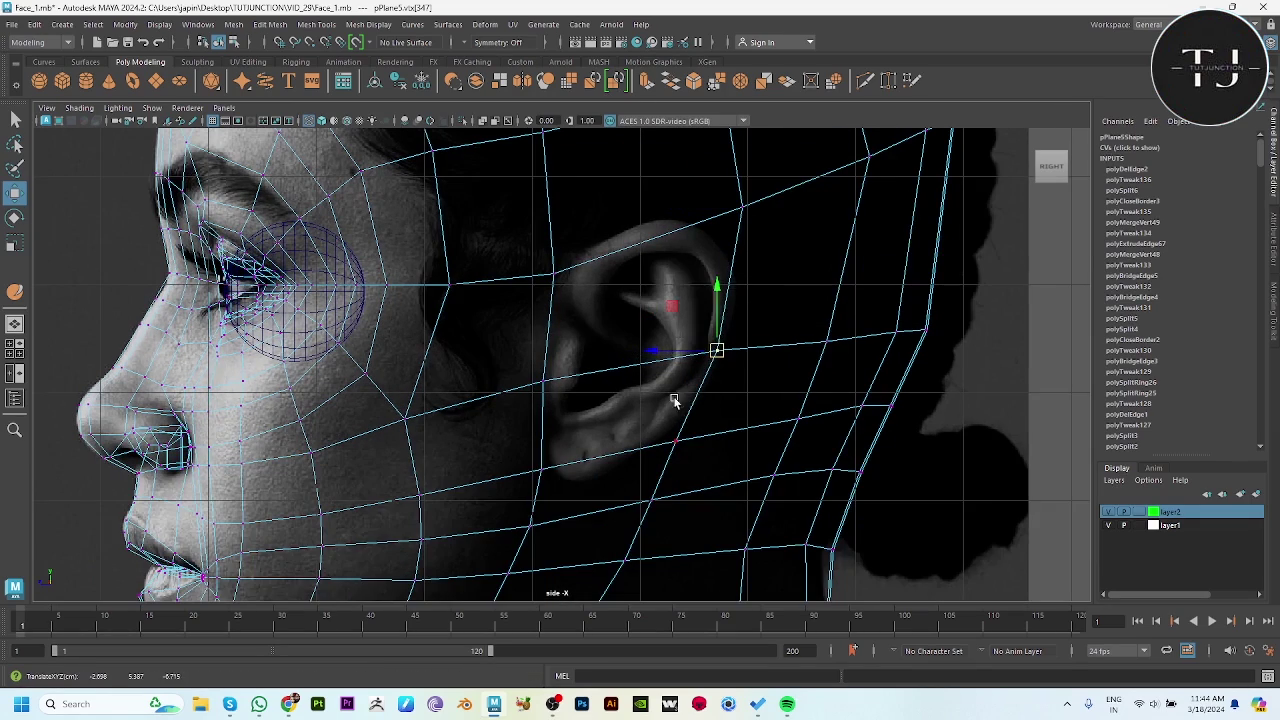
pyautogui.click(684, 441)
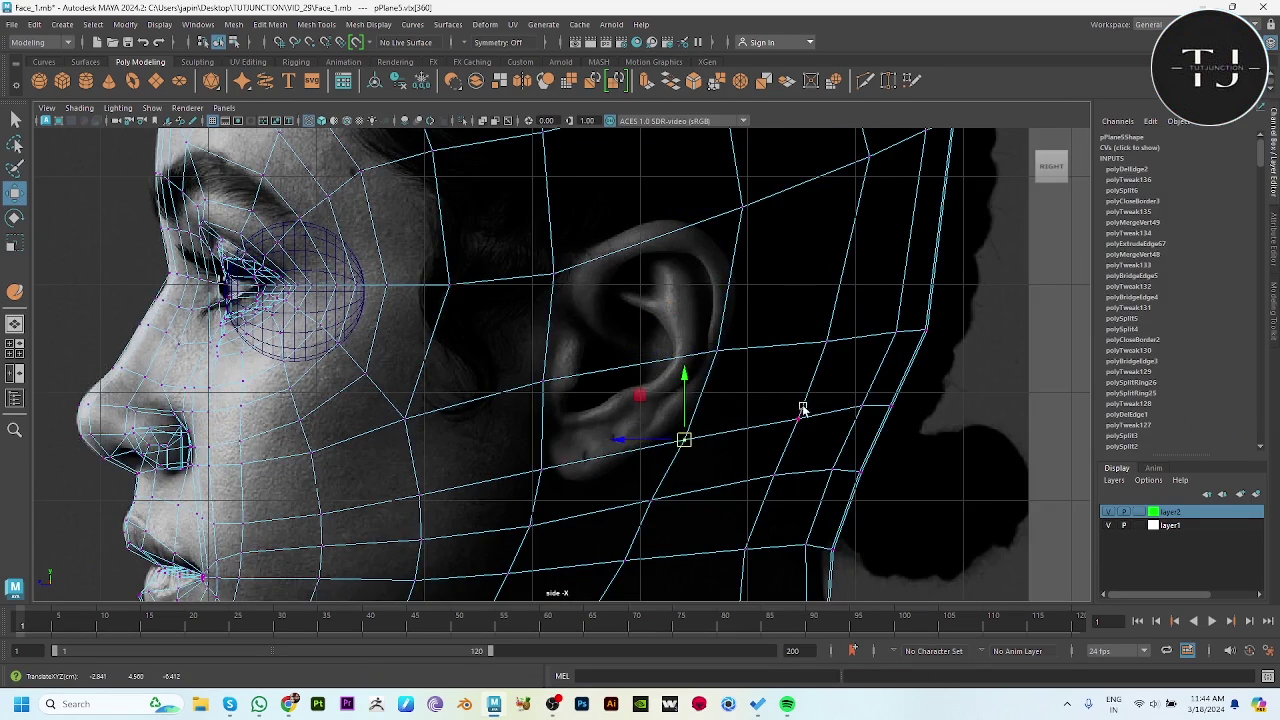
# Move the vertices behind the ear, along the neck and at the jaw onto the reference neck line.
pyautogui.keyDown('alt'); pyautogui.moveTo(802, 410); pyautogui.dragTo(804, 434, button='middle'); pyautogui.keyUp('alt')
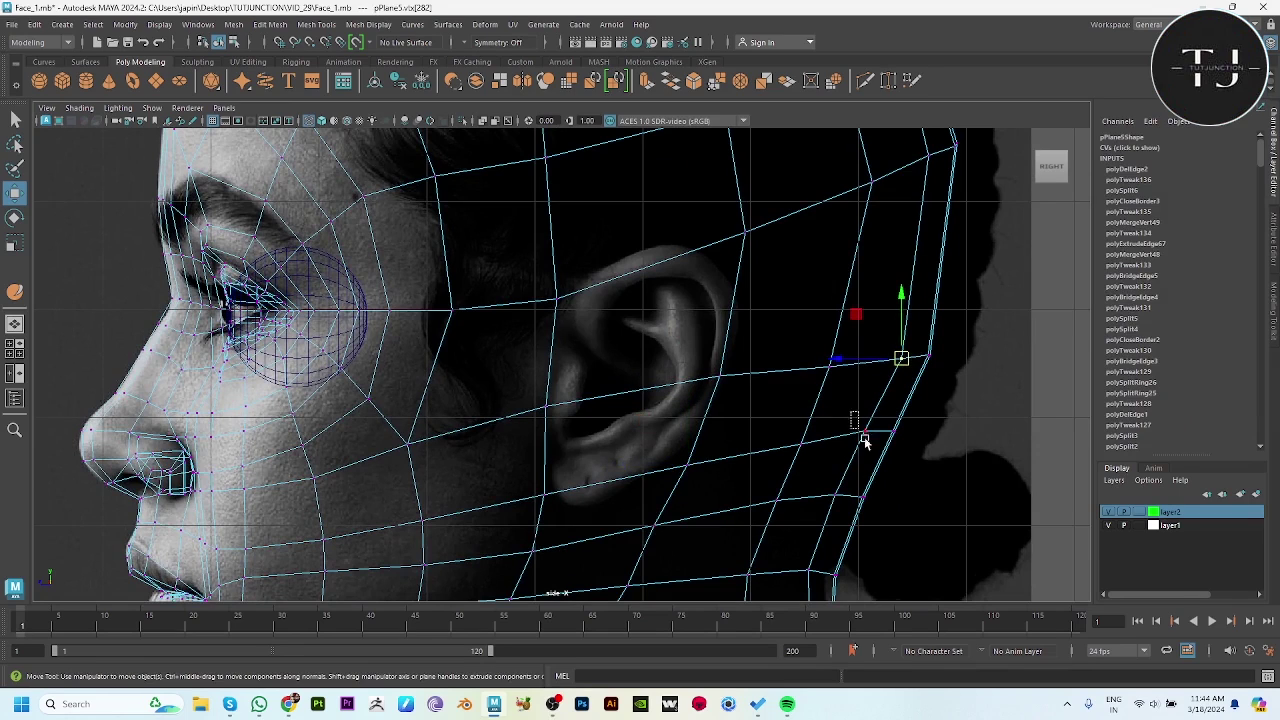
pyautogui.moveTo(899, 358); pyautogui.dragTo(869, 437)
pyautogui.moveTo(824, 470); pyautogui.dragTo(818, 520, button='middle')
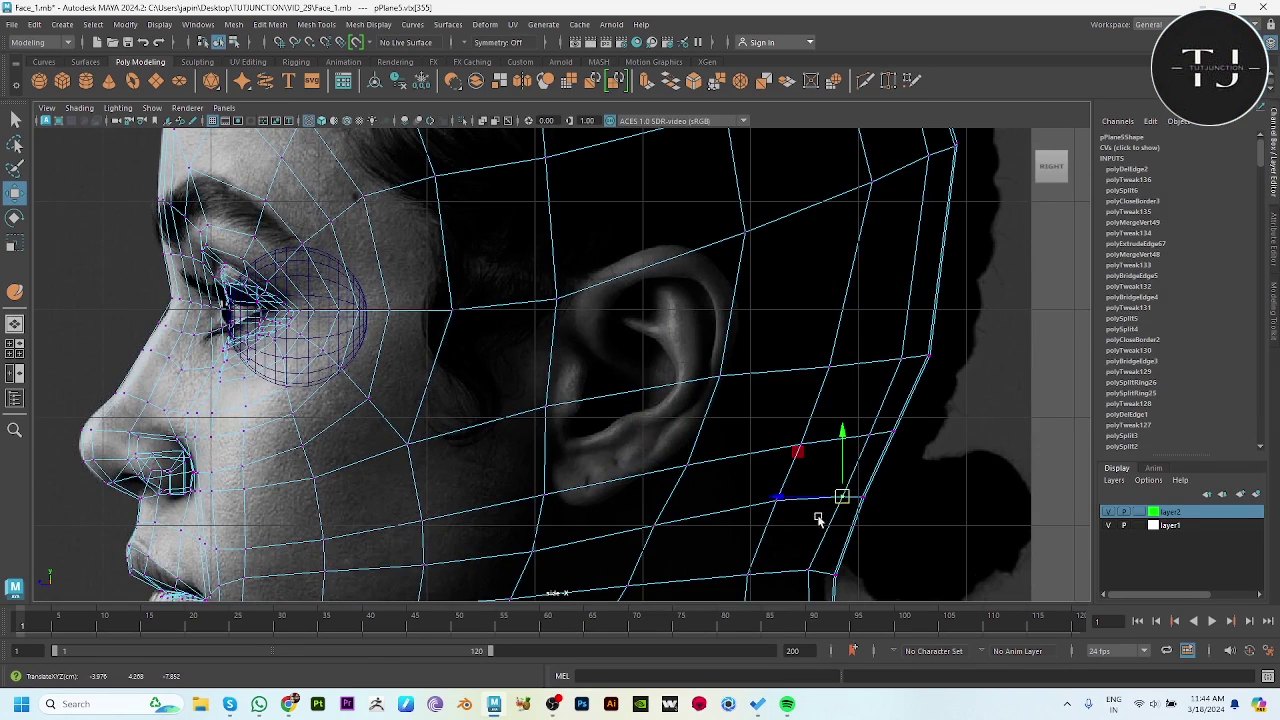
pyautogui.moveTo(843, 498); pyautogui.dragTo(780, 503)
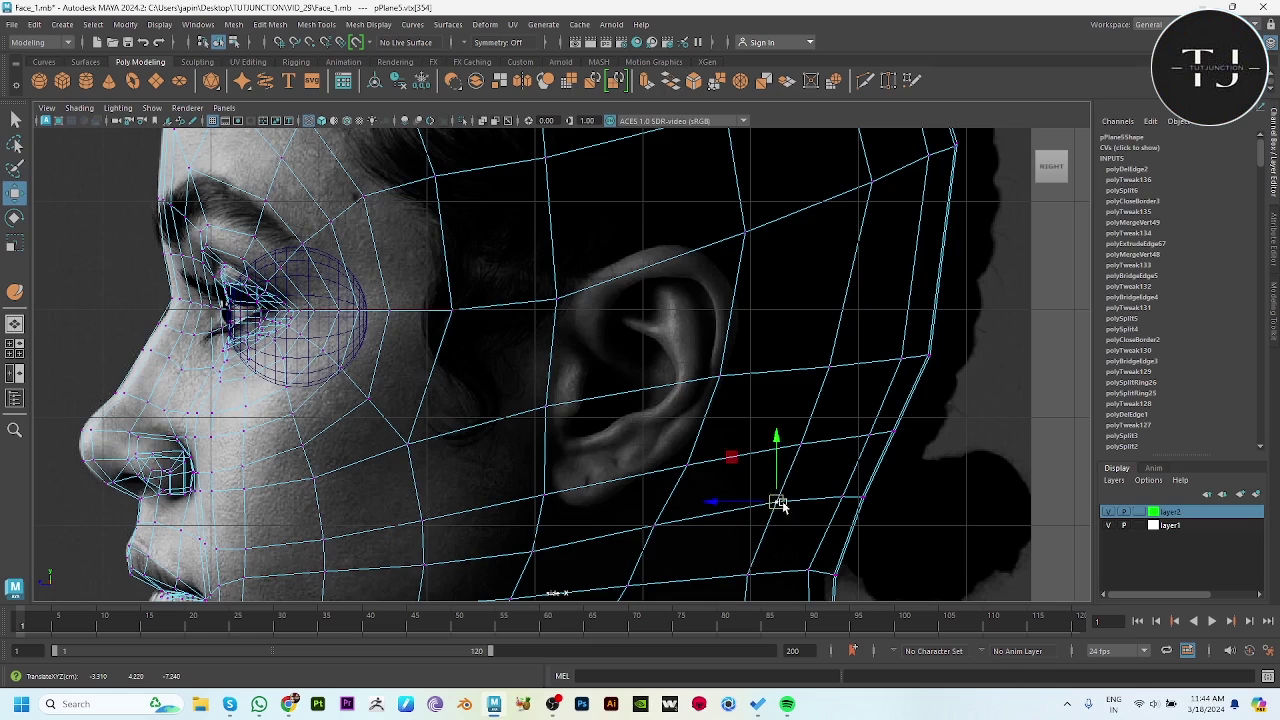
pyautogui.keyDown('alt'); pyautogui.moveTo(782, 505); pyautogui.dragTo(816, 358, button='middle'); pyautogui.keyUp('alt')
pyautogui.moveTo(821, 392); pyautogui.dragTo(830, 393)
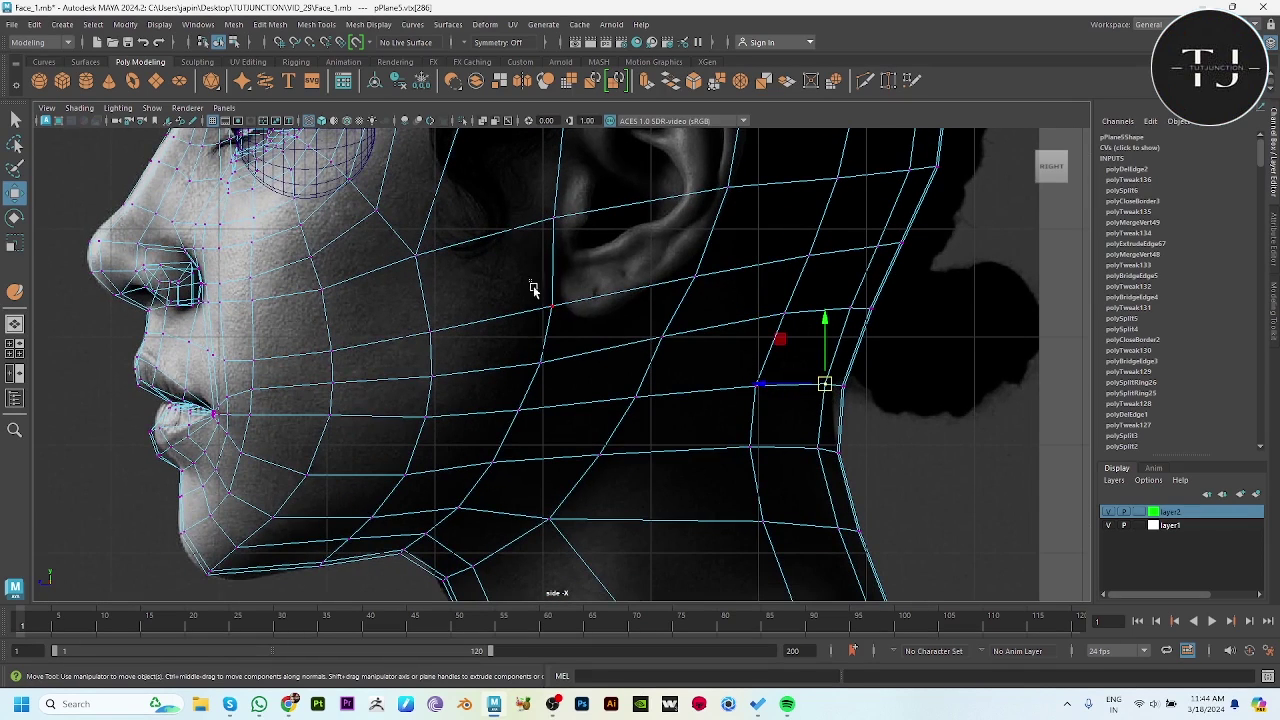
pyautogui.moveTo(530, 348); pyautogui.dragTo(505, 340)
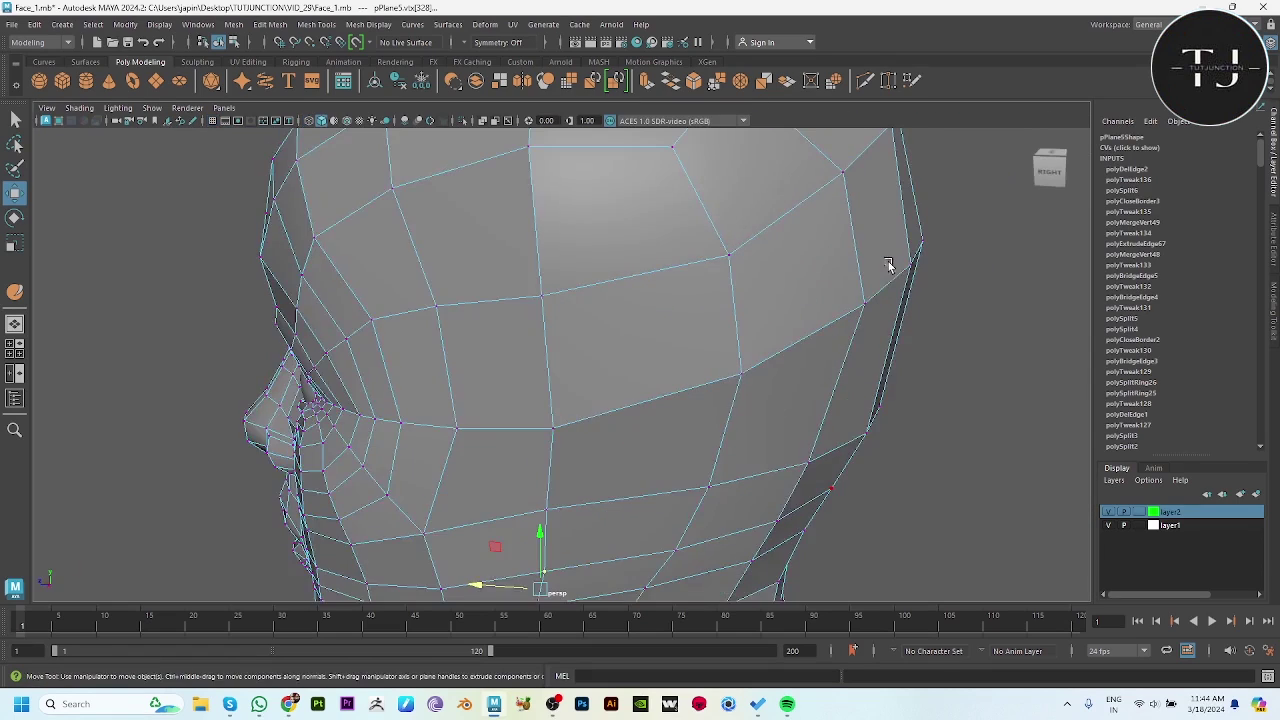
pyautogui.scroll(-5, 560, 360)
pyautogui.click(800, 220)
# Group the half head, center its pivot, and slide a mirrored duplicate into place.
pyautogui.moveTo(800, 220)
pyautogui.keyDown('alt'); pyautogui.mouseDown()
pyautogui.moveTo(731, 392)
pyautogui.moveTo(643, 403)
pyautogui.moveTo(690, 448)
pyautogui.moveTo(812, 408)
pyautogui.moveTo(700, 380)
pyautogui.moveTo(414, 206)
pyautogui.moveTo(648, 311)
pyautogui.mouseUp(); pyautogui.keyUp('alt')
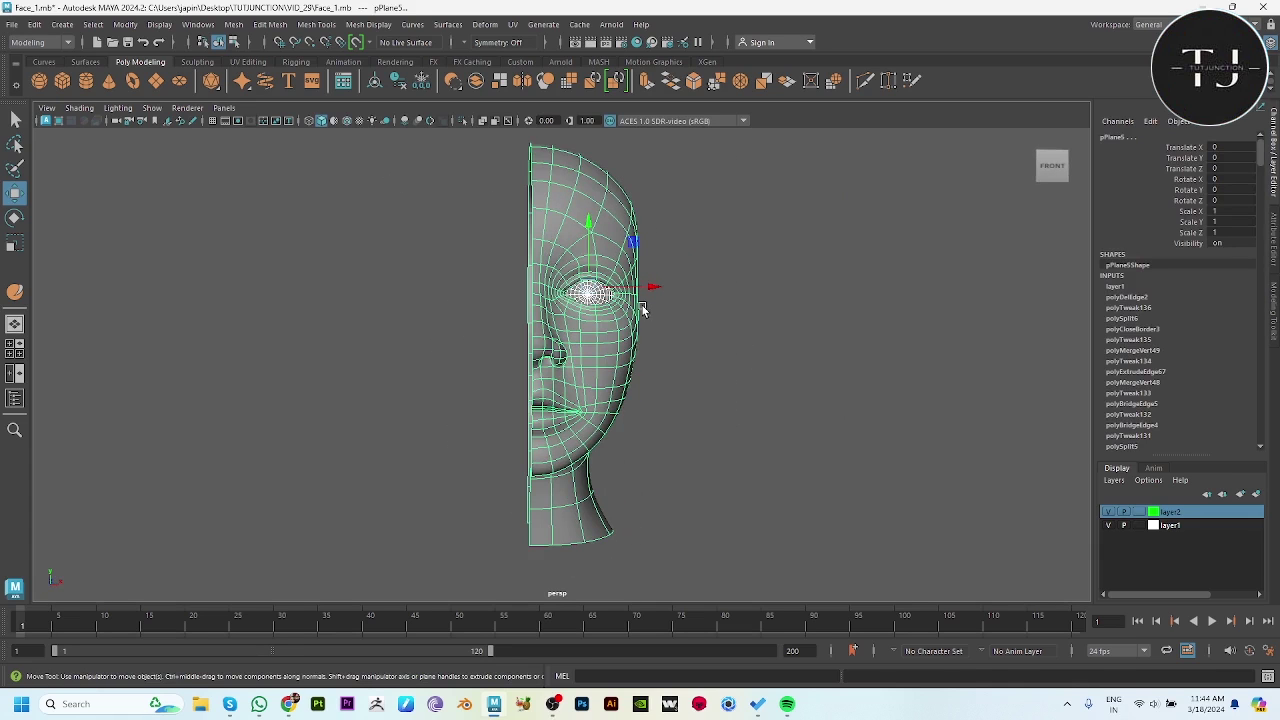
pyautogui.hotkey('ctrl', 'g')
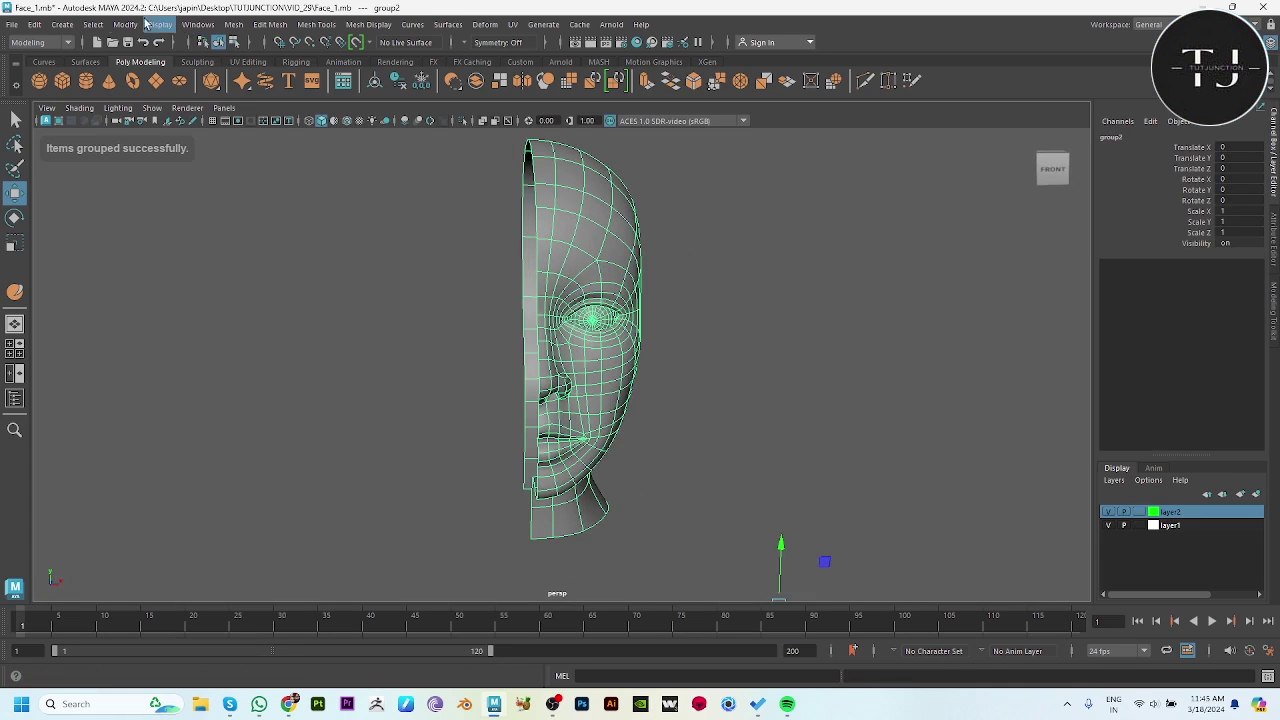
pyautogui.click(125, 24)
pyautogui.click(227, 148)
pyautogui.hotkey('ctrl', 'shift', 'd')
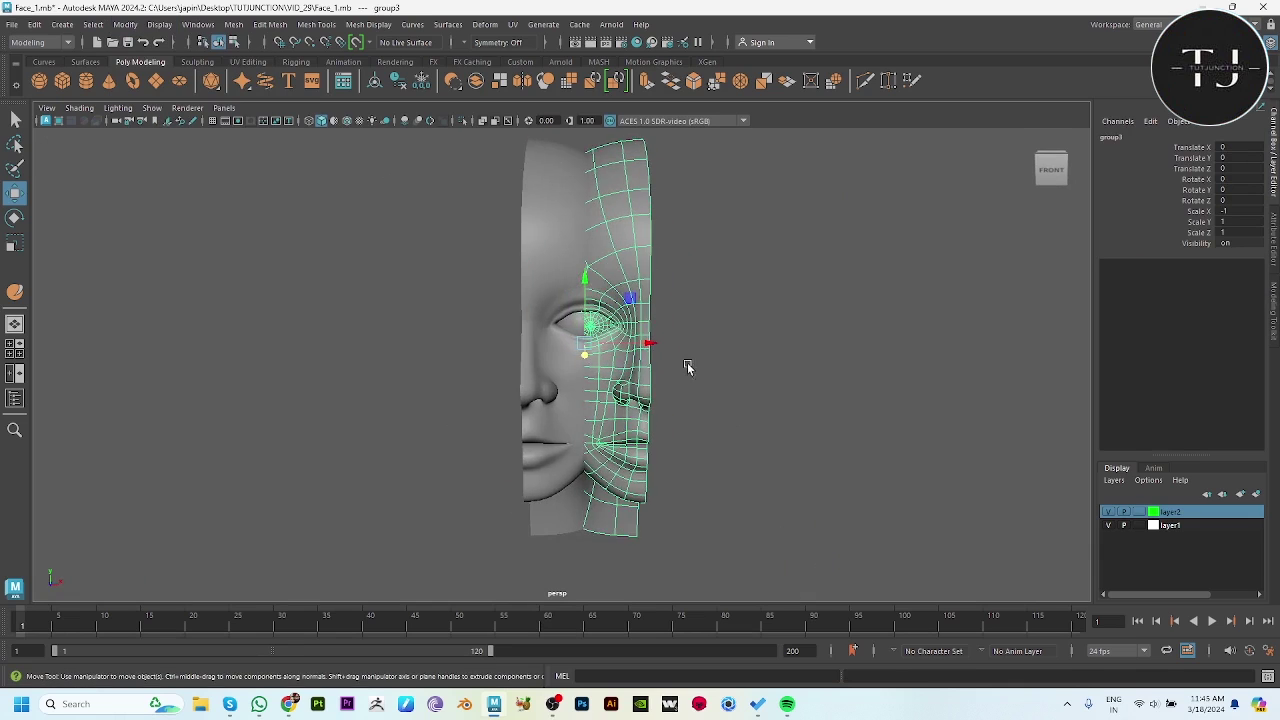
pyautogui.moveTo(688, 360); pyautogui.dragTo(530, 321, button='middle')
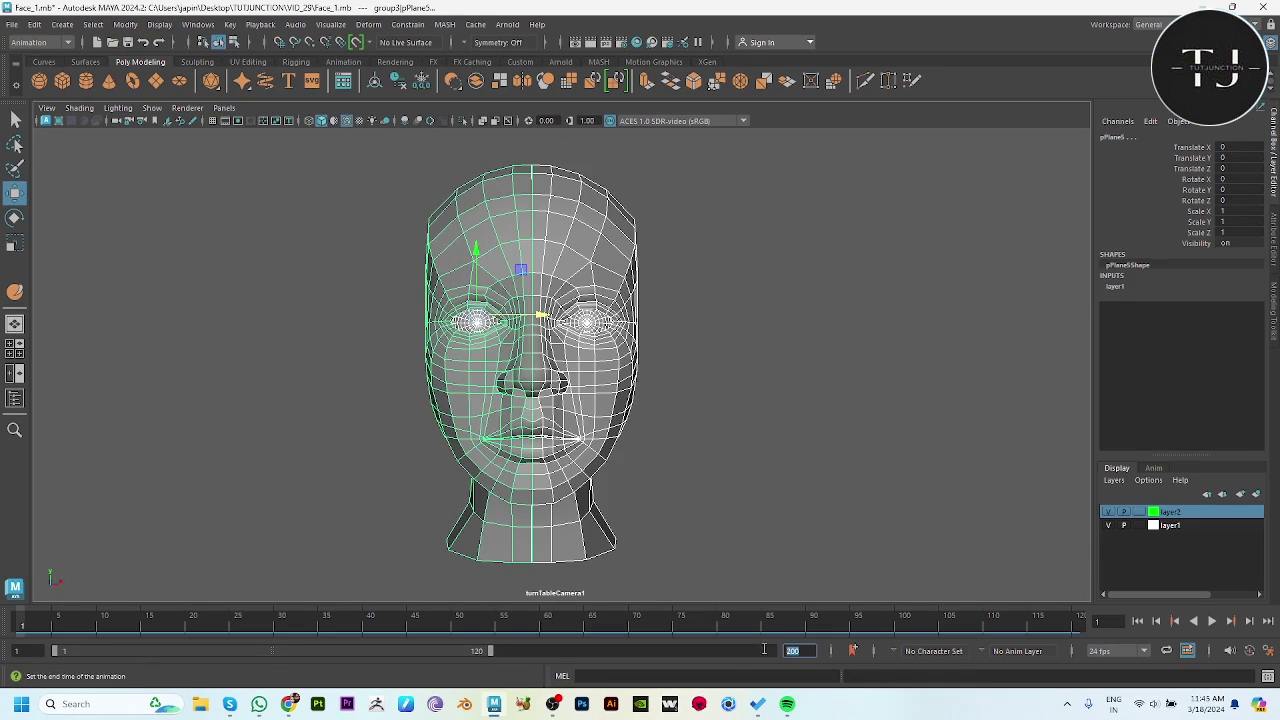
# Extend the playback range to 200 frames and preview the turntable spin.
pyautogui.moveTo(490, 651); pyautogui.dragTo(772, 651)
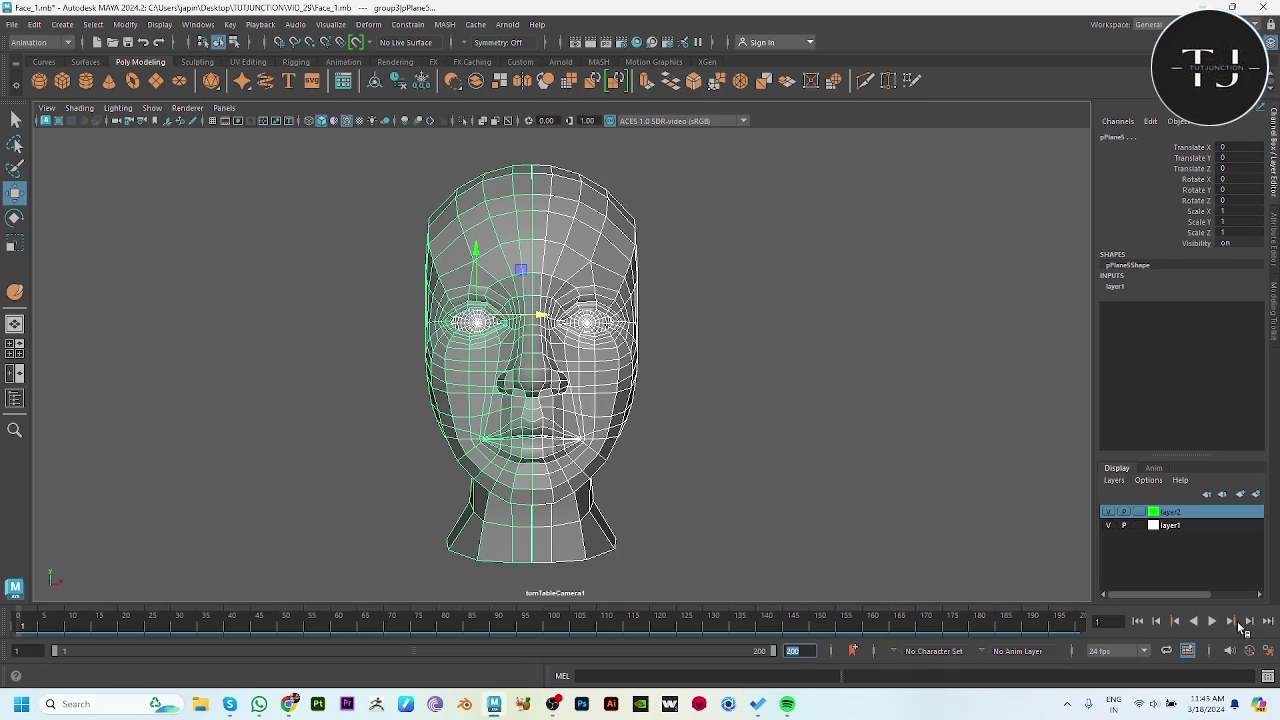
pyautogui.click(1212, 621)
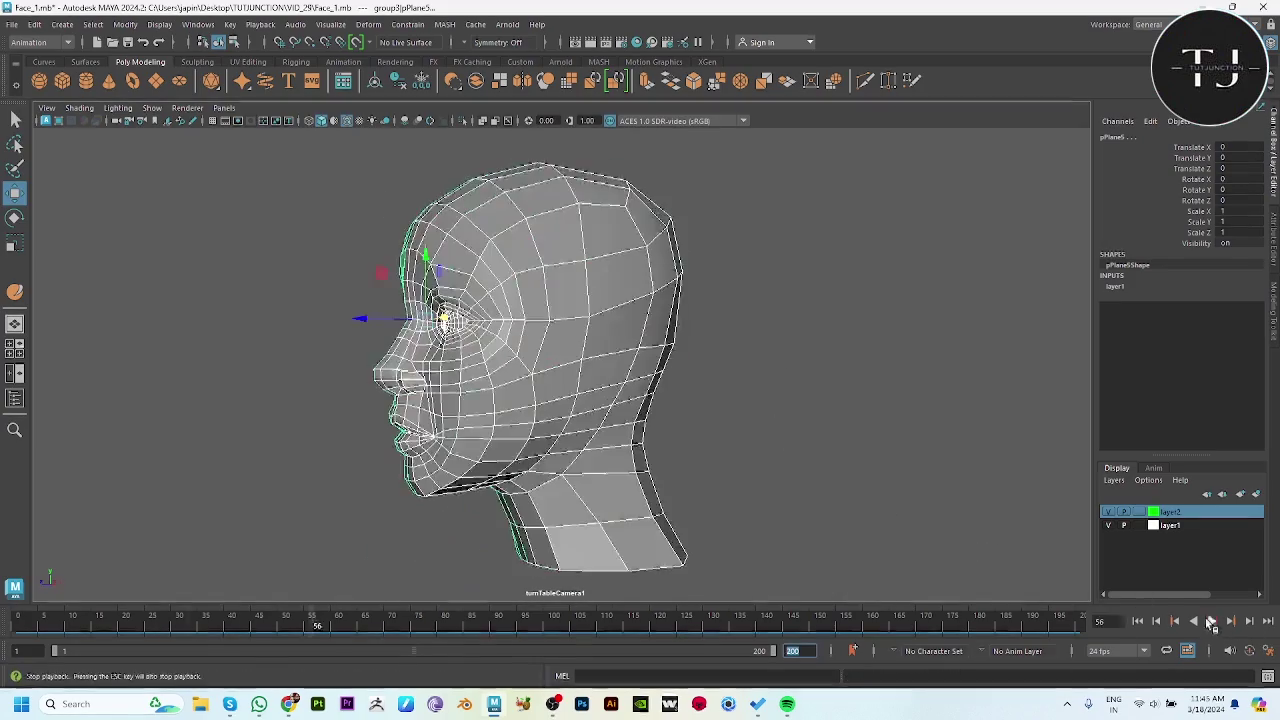
pyautogui.click(1137, 621)
# Change the playback speed from the time slider menu and replay the turntable.
pyautogui.rightClick(580, 624)
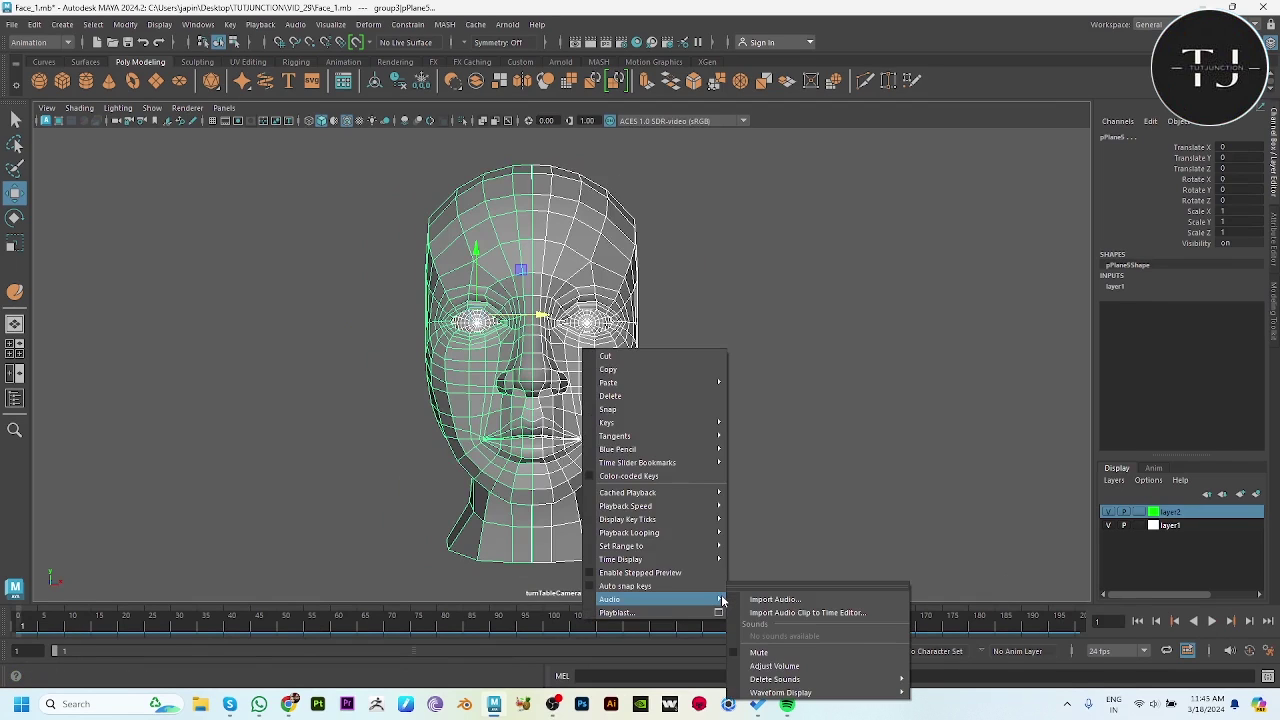
pyautogui.click(766, 508)
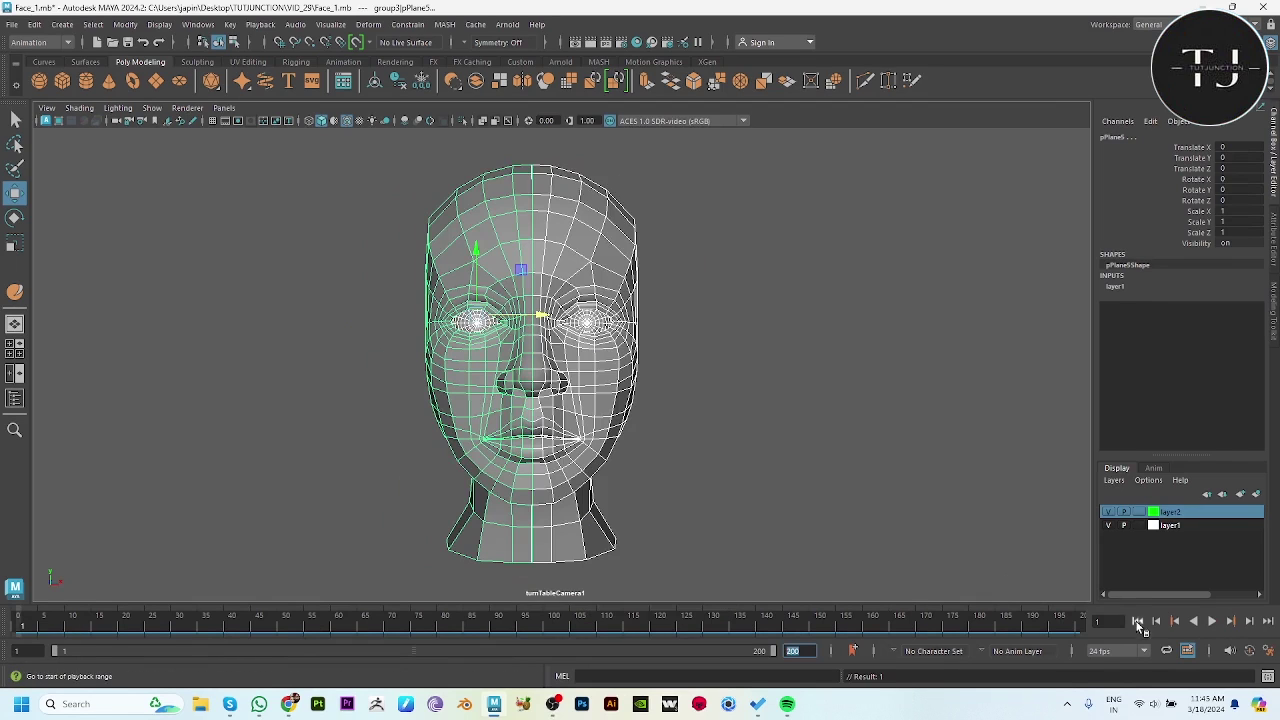
pyautogui.click(1211, 621)
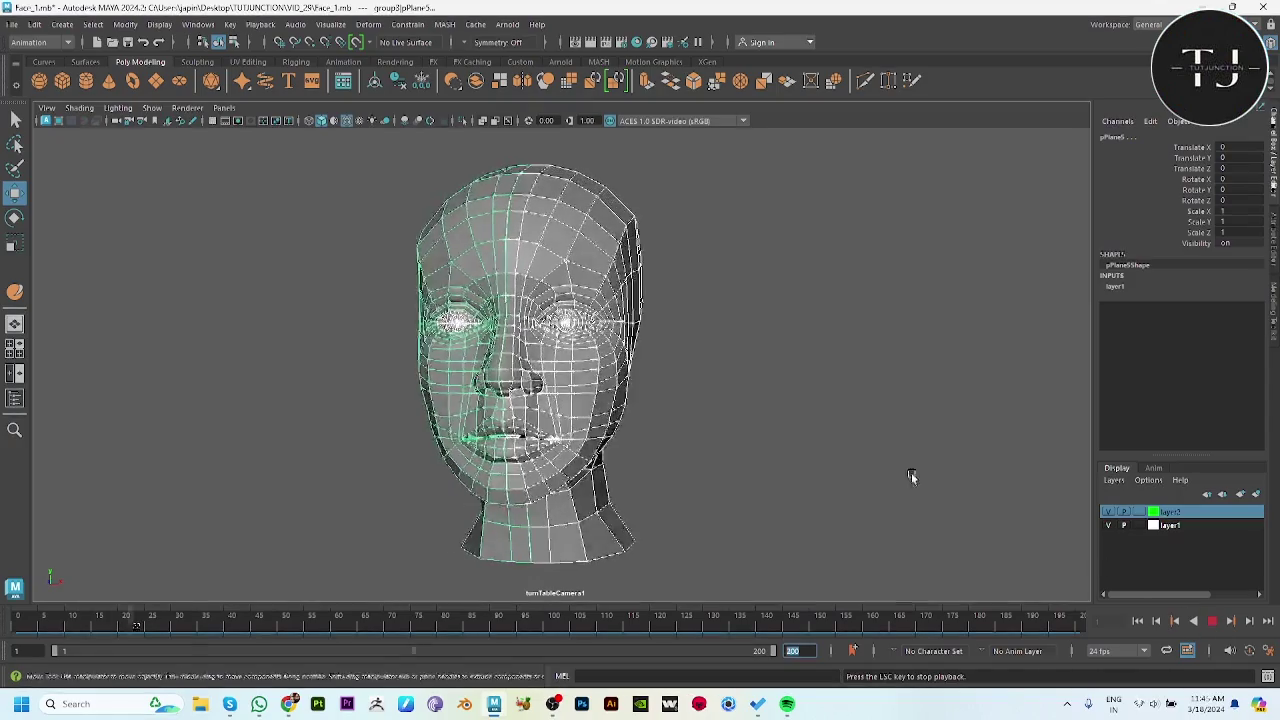